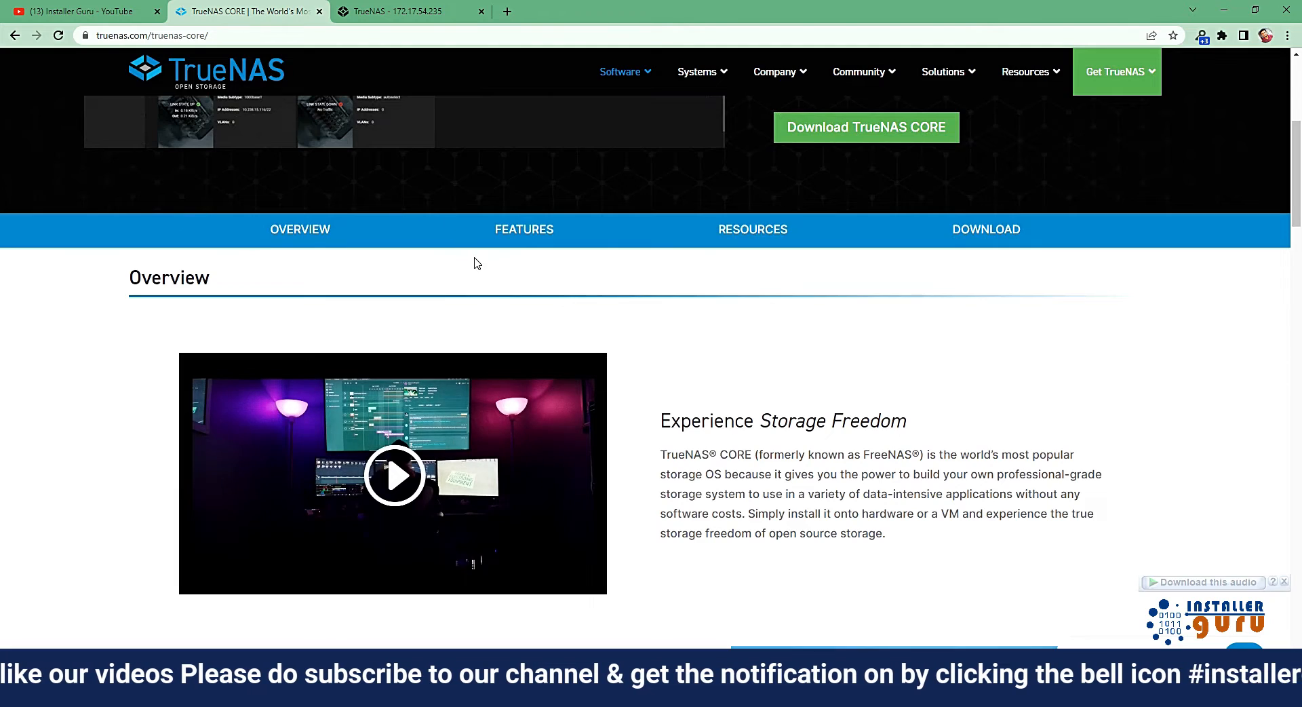
Read the TrueNAS CORE page's overview, covering the key points, OpenZFS data protection and plugin integrations.
{"action": "scroll", "coordinate": [477, 292], "scroll_direction": "up", "scroll_amount": 4}
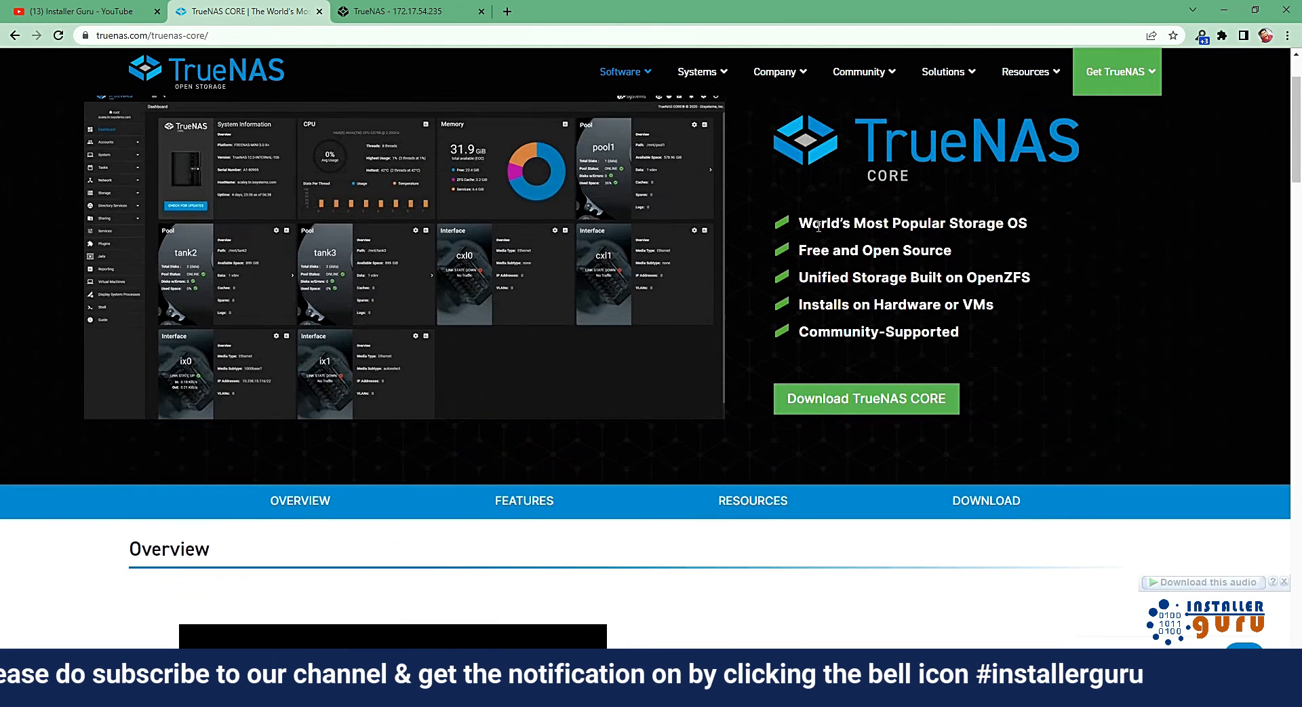
{"action": "left_click_drag", "start_coordinate": [813, 224], "coordinate": [1040, 226]}
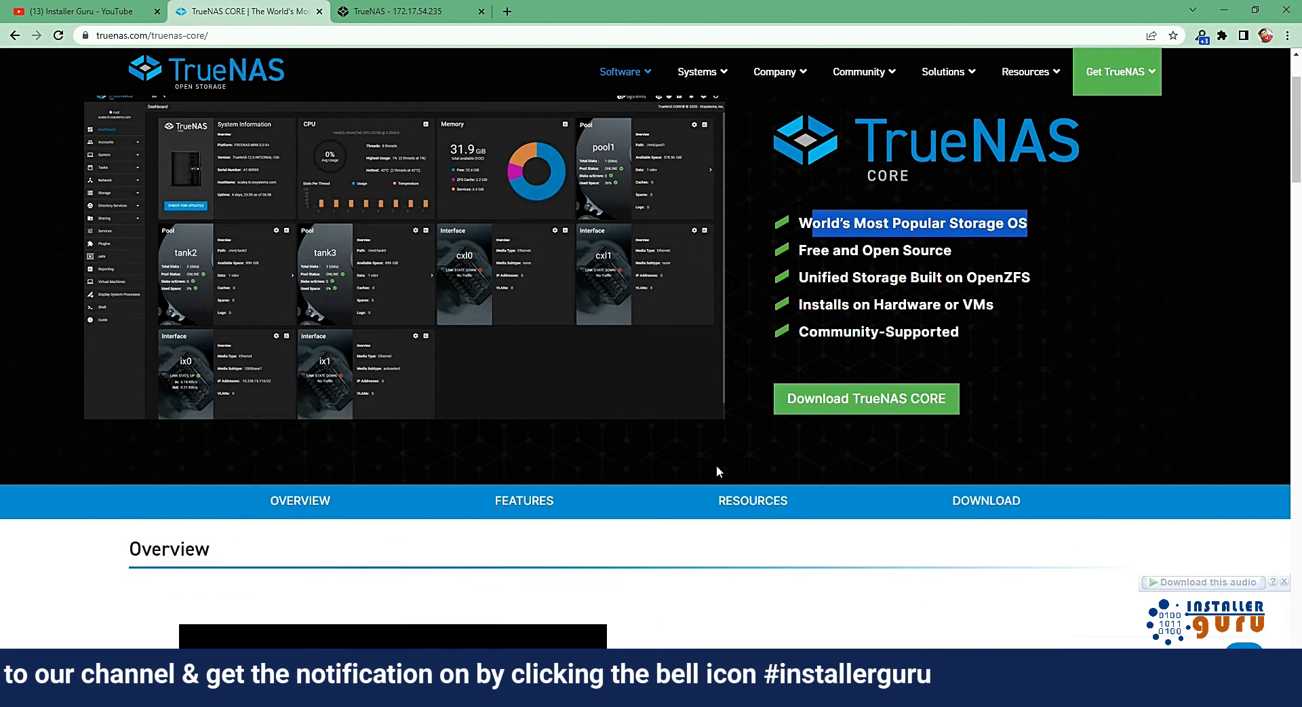
{"action": "left_click", "coordinate": [700, 535]}
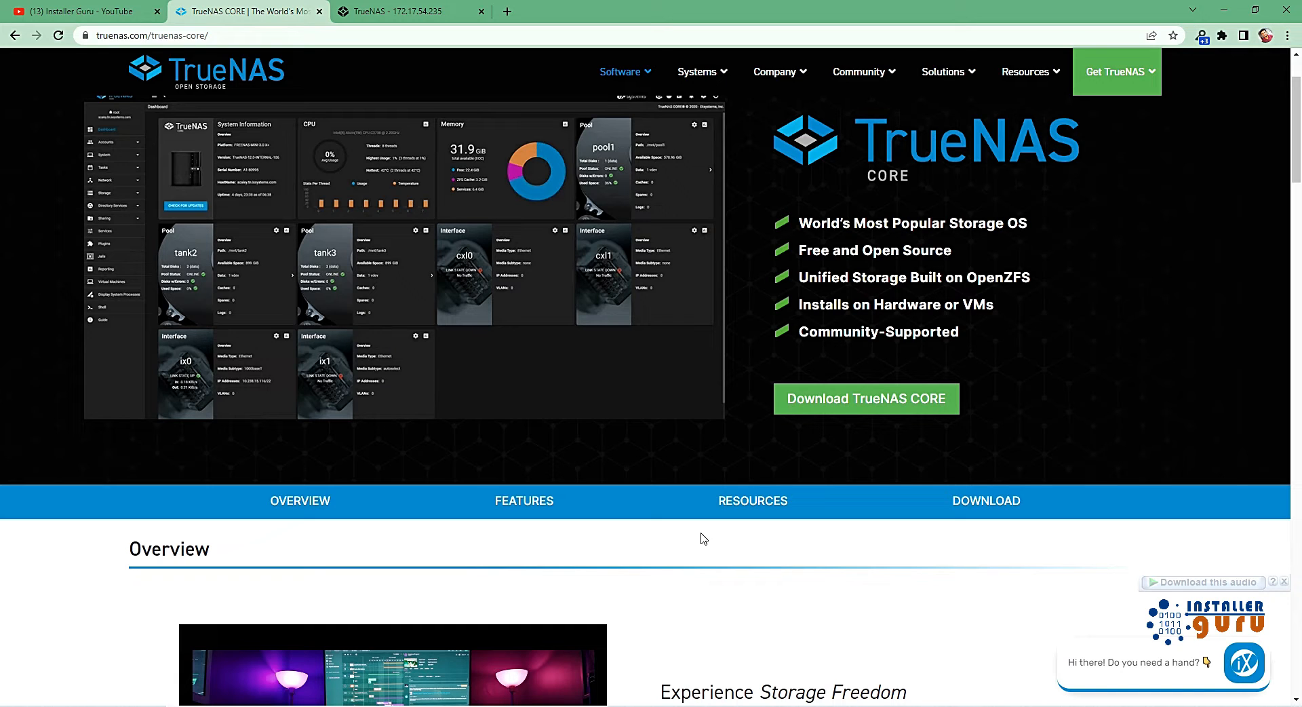
{"action": "scroll", "coordinate": [637, 527], "scroll_direction": "down", "scroll_amount": 5}
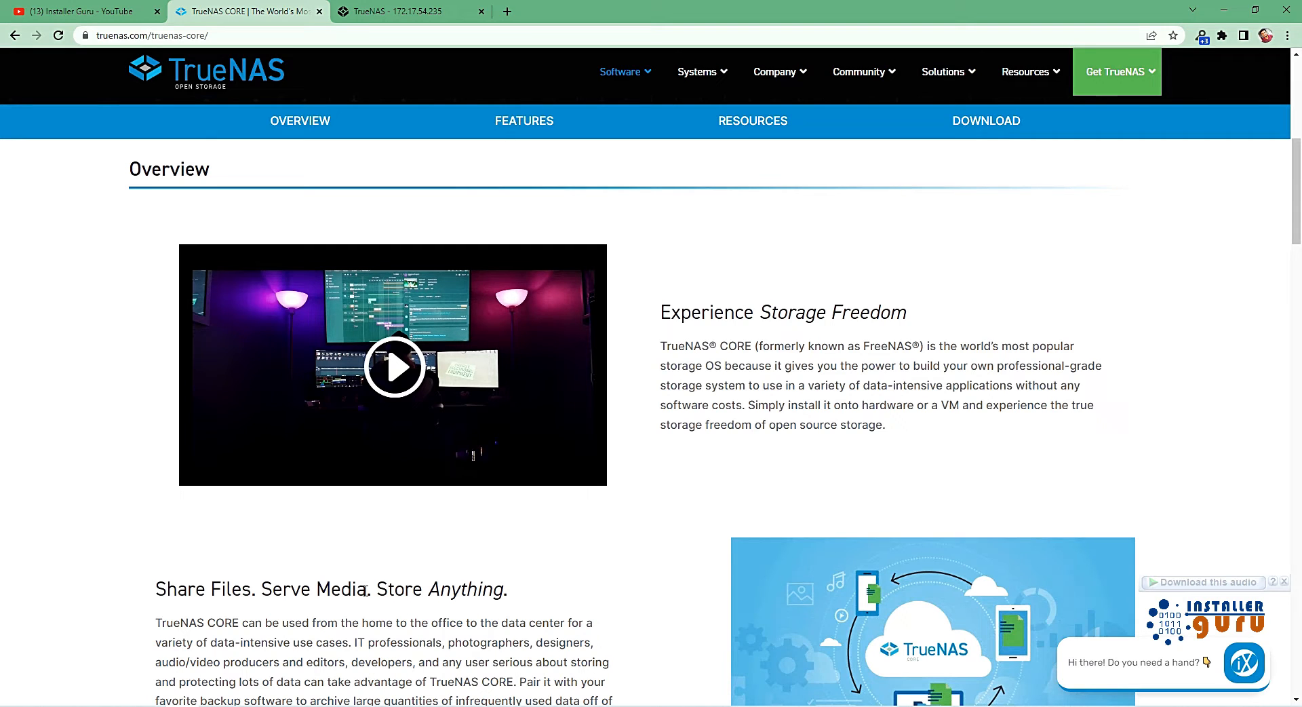
{"action": "scroll", "coordinate": [365, 591], "scroll_direction": "down", "scroll_amount": 8}
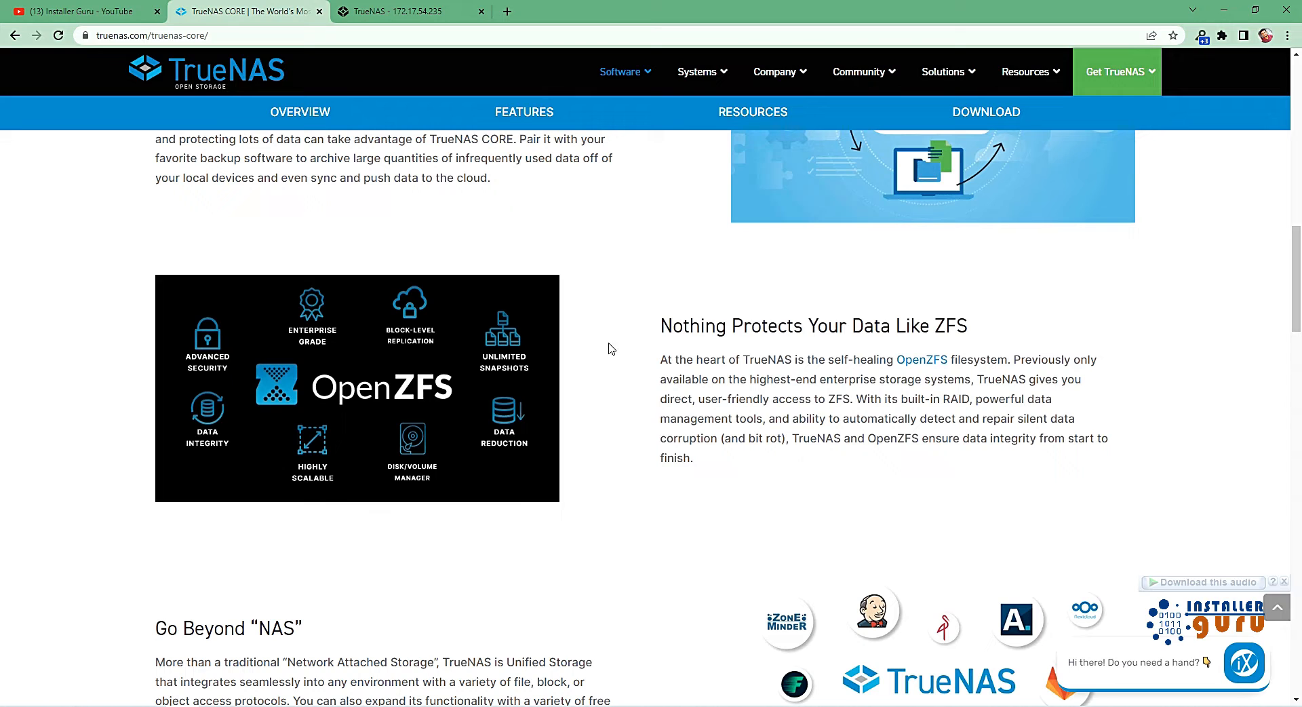
{"action": "left_click_drag", "start_coordinate": [663, 319], "coordinate": [985, 324]}
{"action": "left_click", "coordinate": [827, 483]}
{"action": "scroll", "coordinate": [631, 559], "scroll_direction": "down", "scroll_amount": 3}
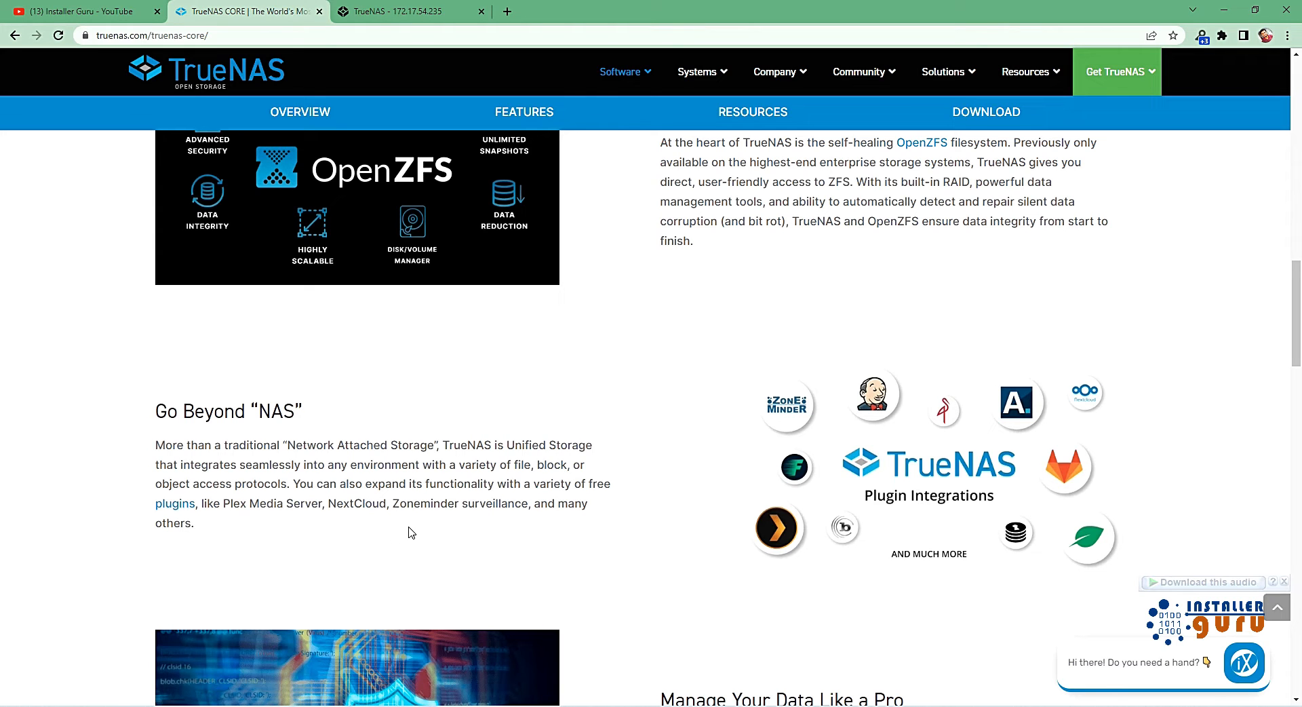
{"action": "scroll", "coordinate": [410, 532], "scroll_direction": "down", "scroll_amount": 3}
{"action": "scroll", "coordinate": [410, 519], "scroll_direction": "up", "scroll_amount": 8}
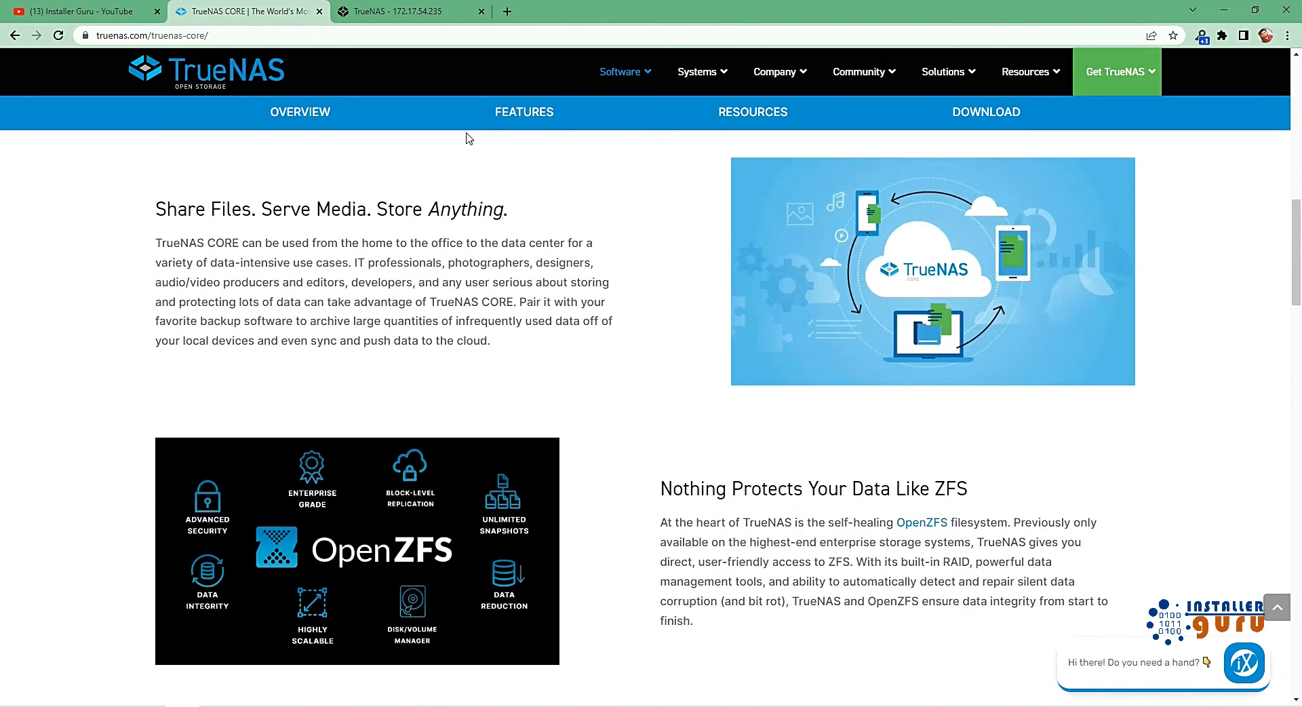
Examine the features table of TrueNAS CORE, from multi-system management down to support.
{"action": "left_click", "coordinate": [507, 120]}
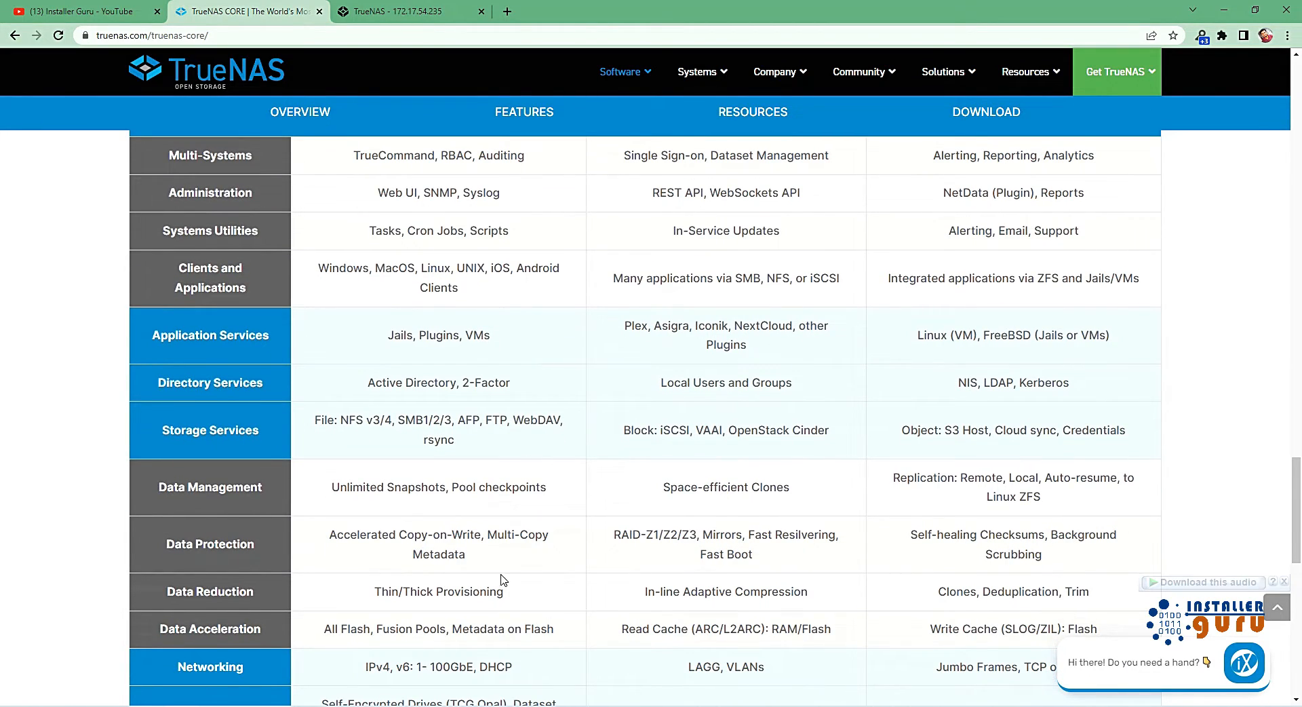
{"action": "scroll", "coordinate": [502, 578], "scroll_direction": "down", "scroll_amount": 6}
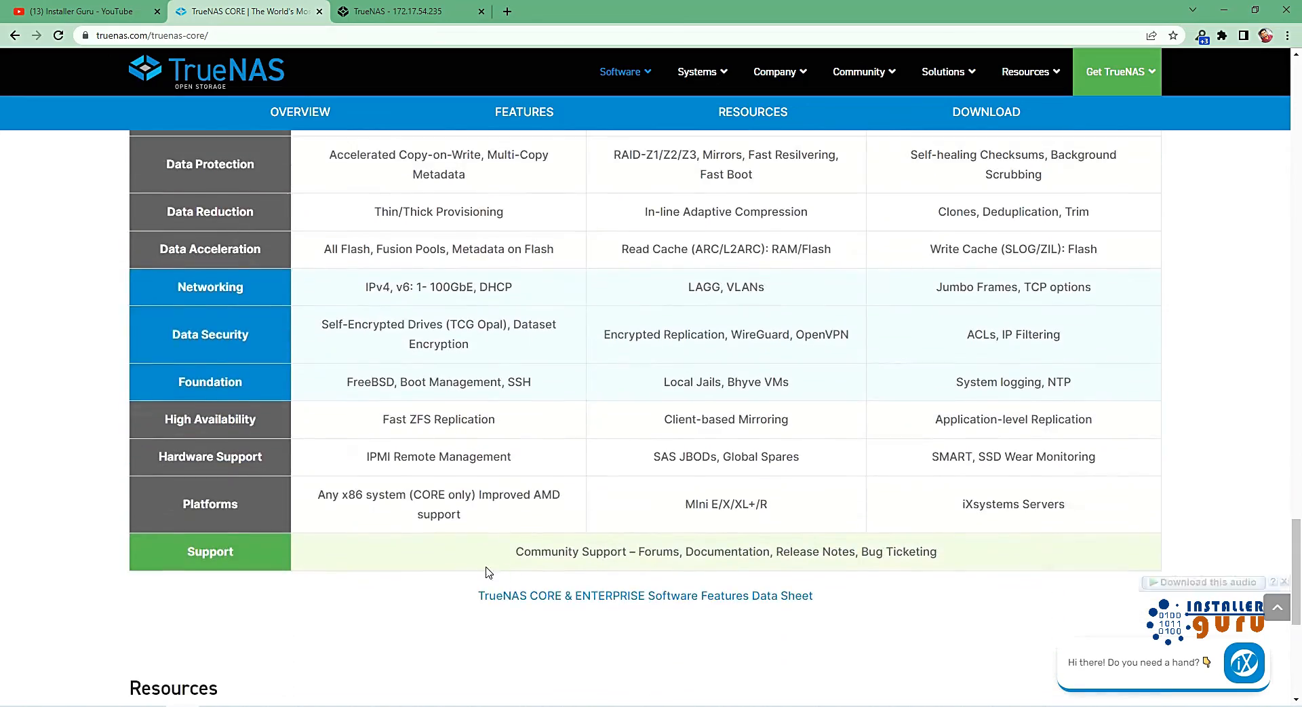
{"action": "scroll", "coordinate": [485, 563], "scroll_direction": "up", "scroll_amount": 5}
{"action": "scroll", "coordinate": [484, 559], "scroll_direction": "up", "scroll_amount": 12}
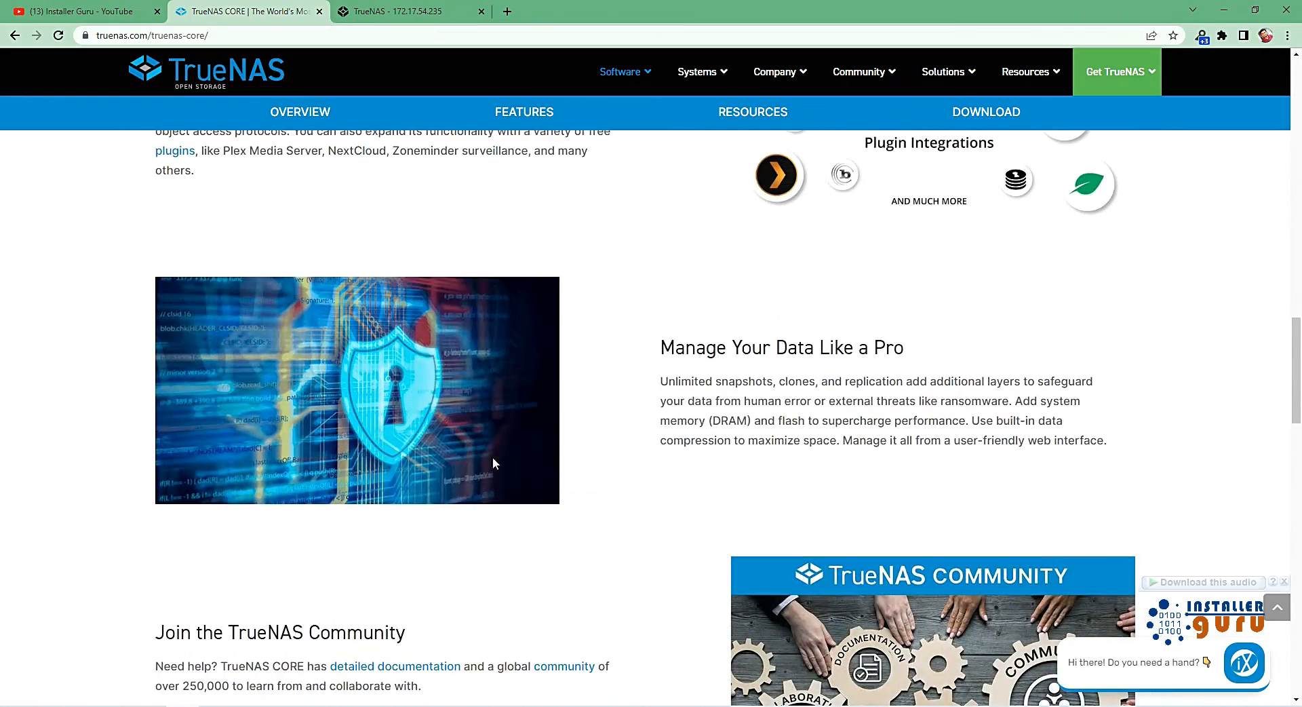
Switch to the T-NAS_Core virtual machine console and reset the root password, entering and retyping the new password.
{"action": "left_click", "coordinate": [394, 10]}
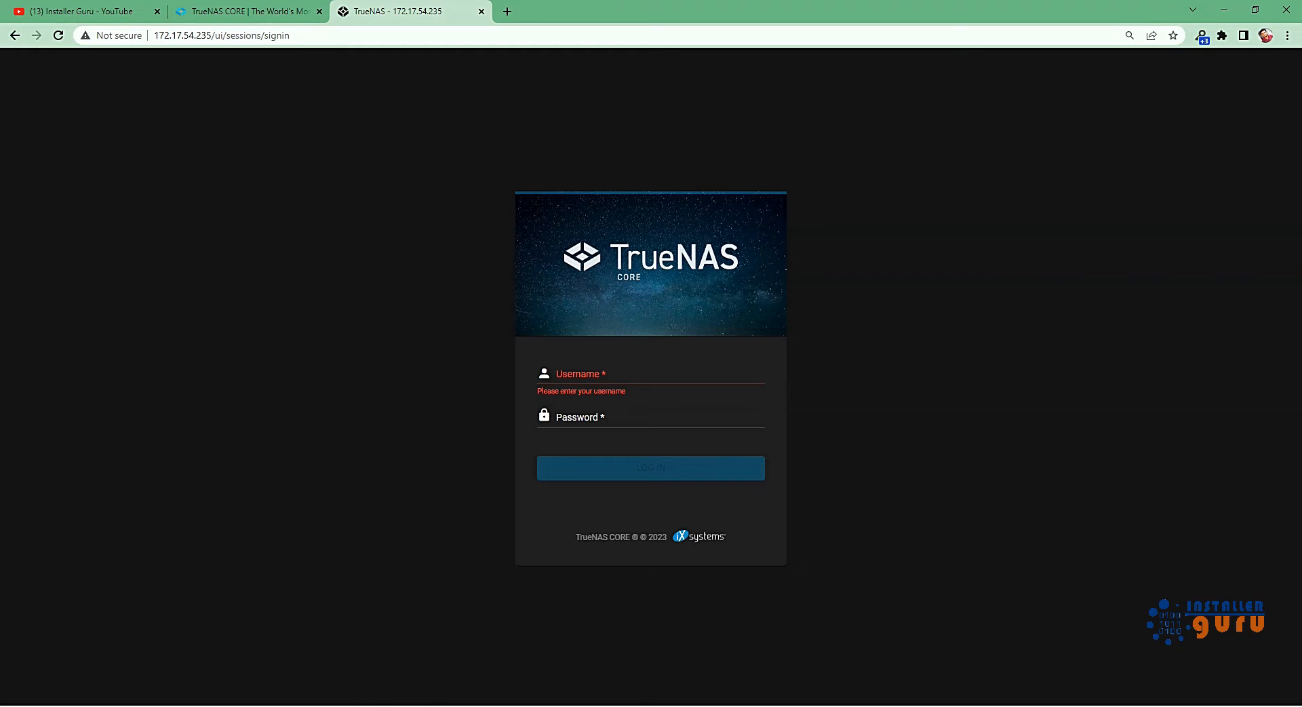
{"action": "left_click", "coordinate": [395, 705]}
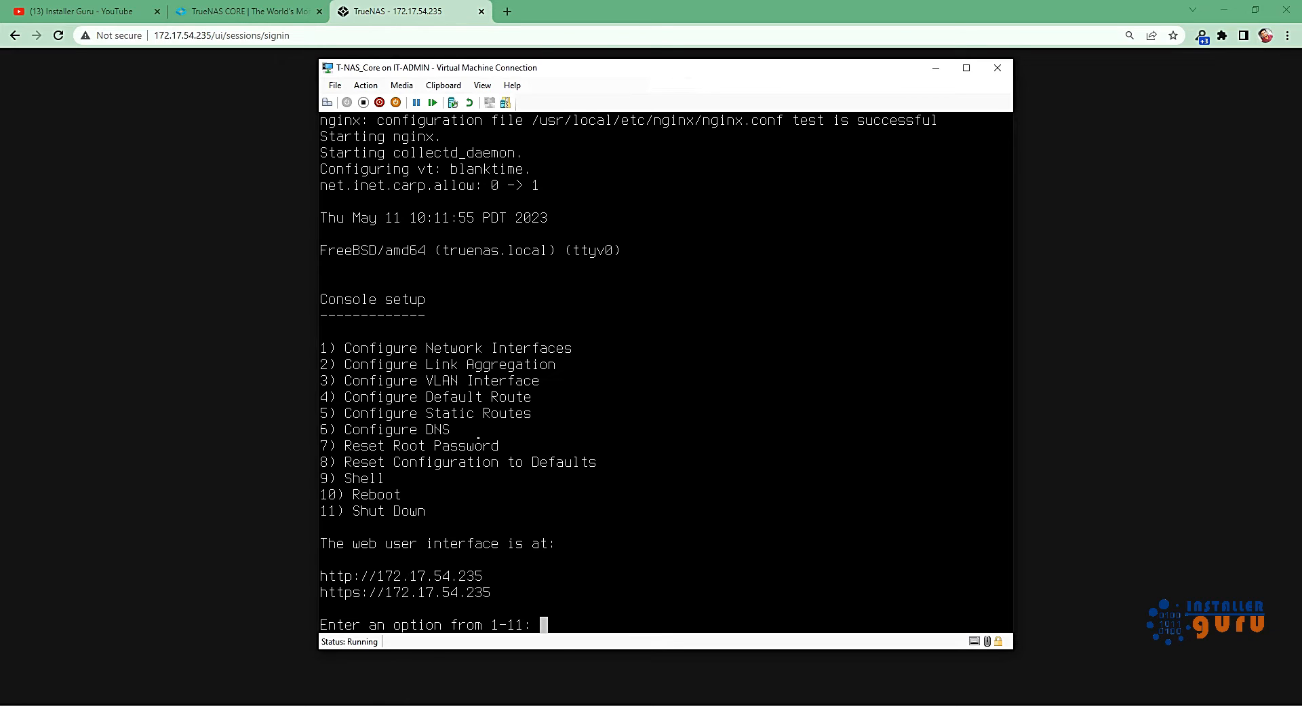
{"action": "key", "text": "Up"}
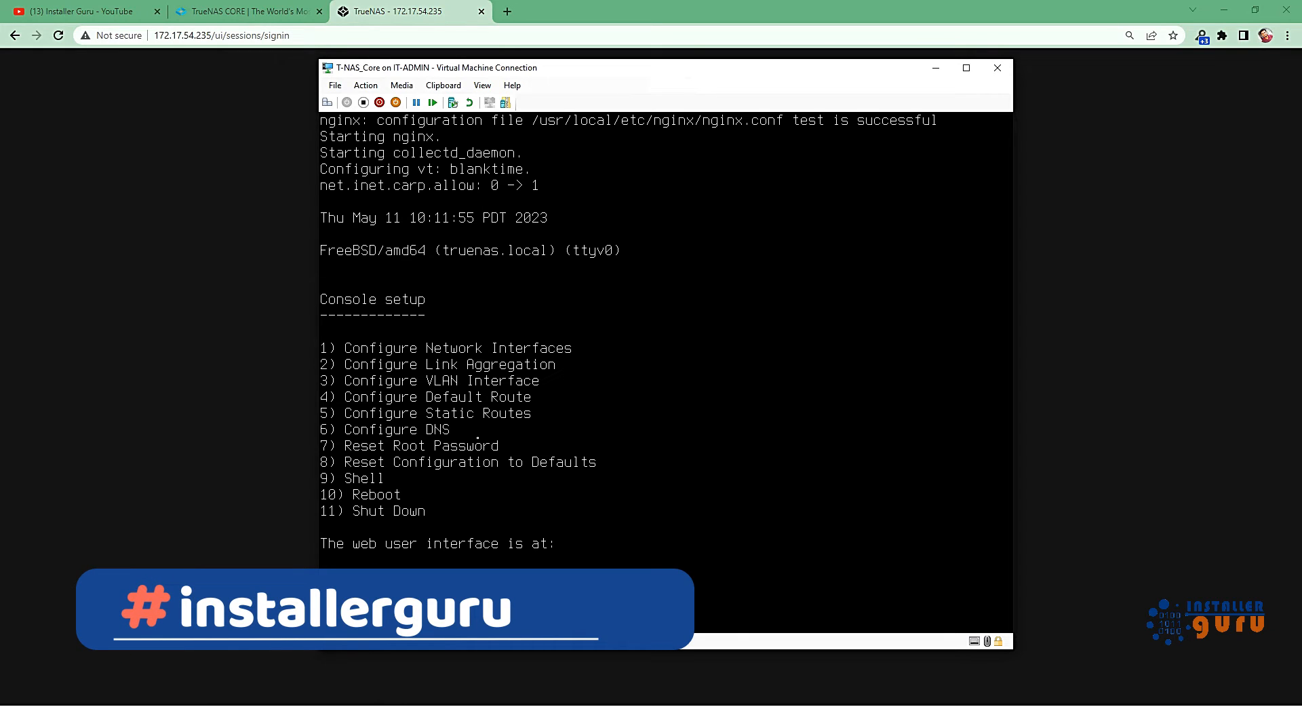
{"action": "type", "text": "7"}
{"action": "key", "text": "Return"}
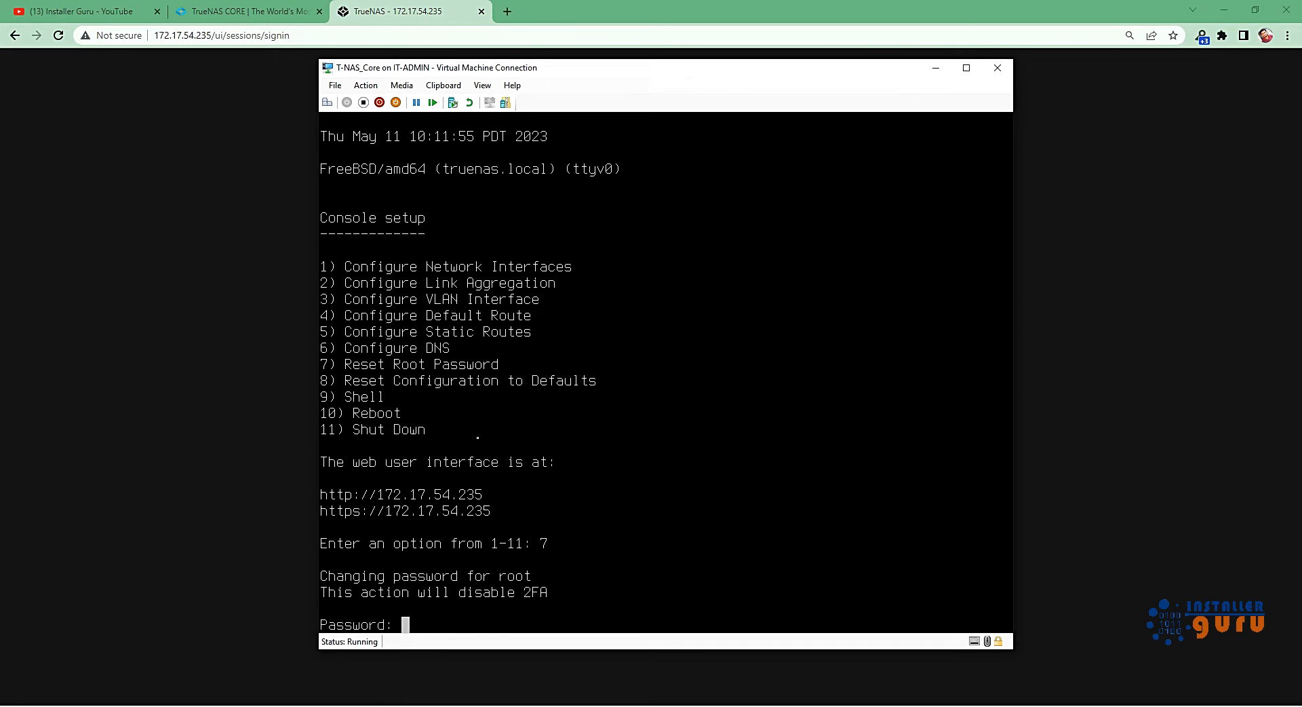
{"action": "key", "text": "Return"}
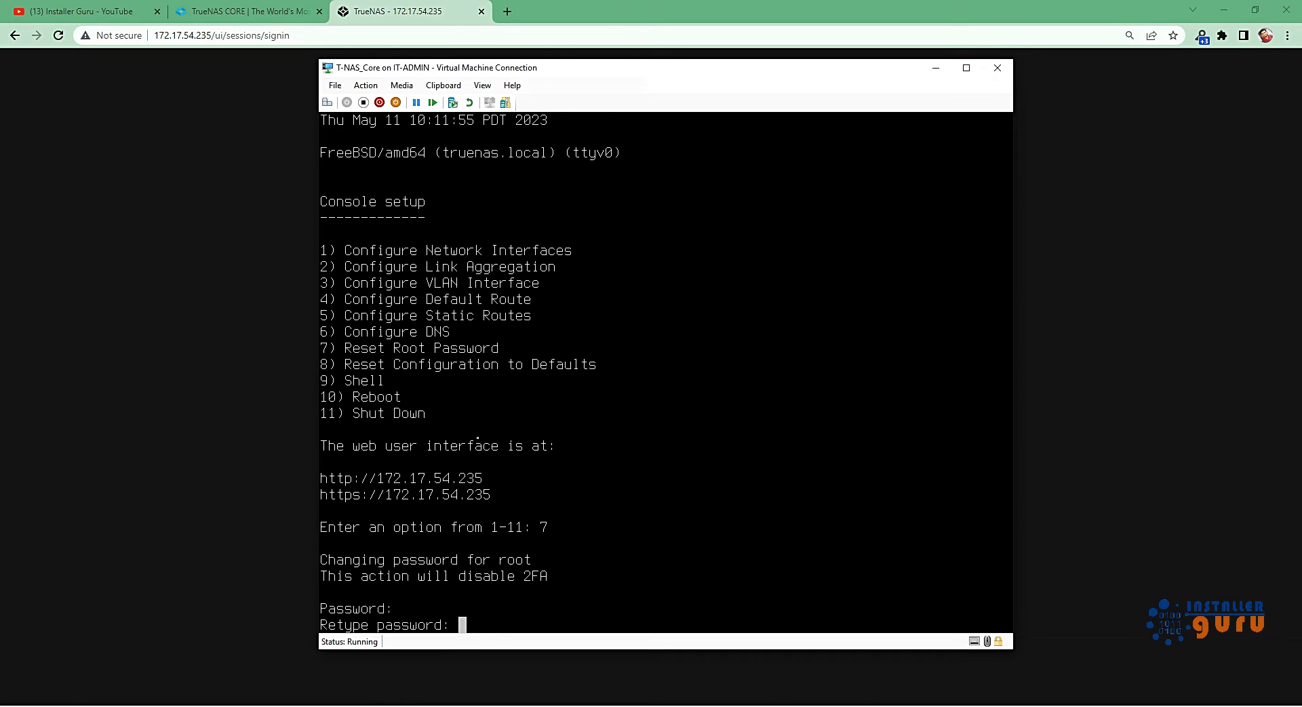
{"action": "key", "text": "Return"}
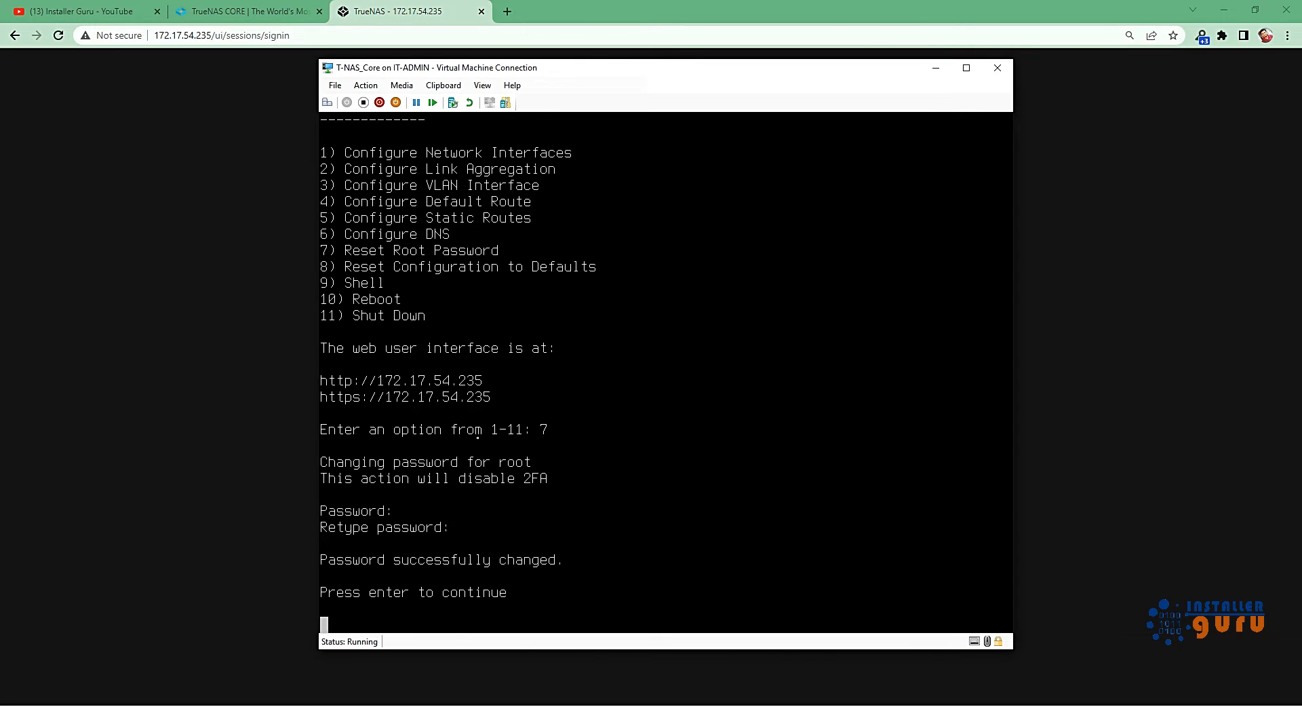
{"action": "key", "text": "Return"}
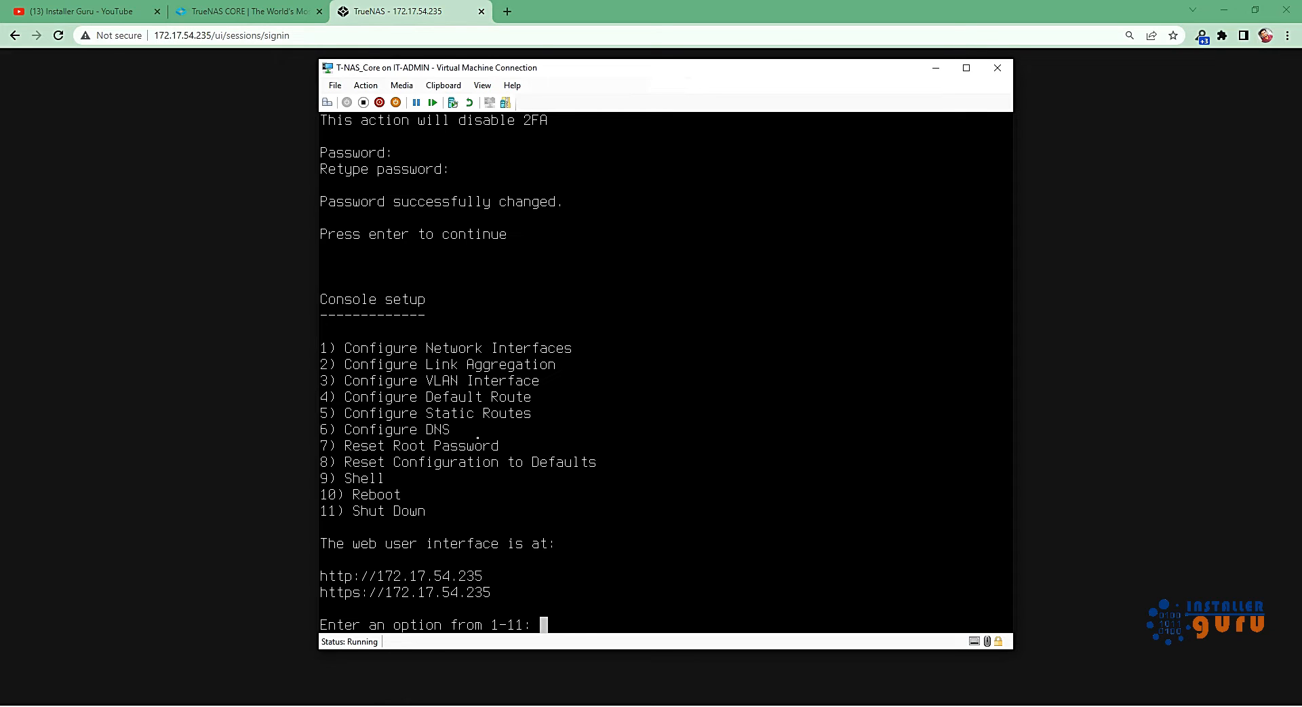
Open the shell from the console setup and list the home directory's files with ls.
{"action": "type", "text": "9"}
{"action": "key", "text": "Return"}
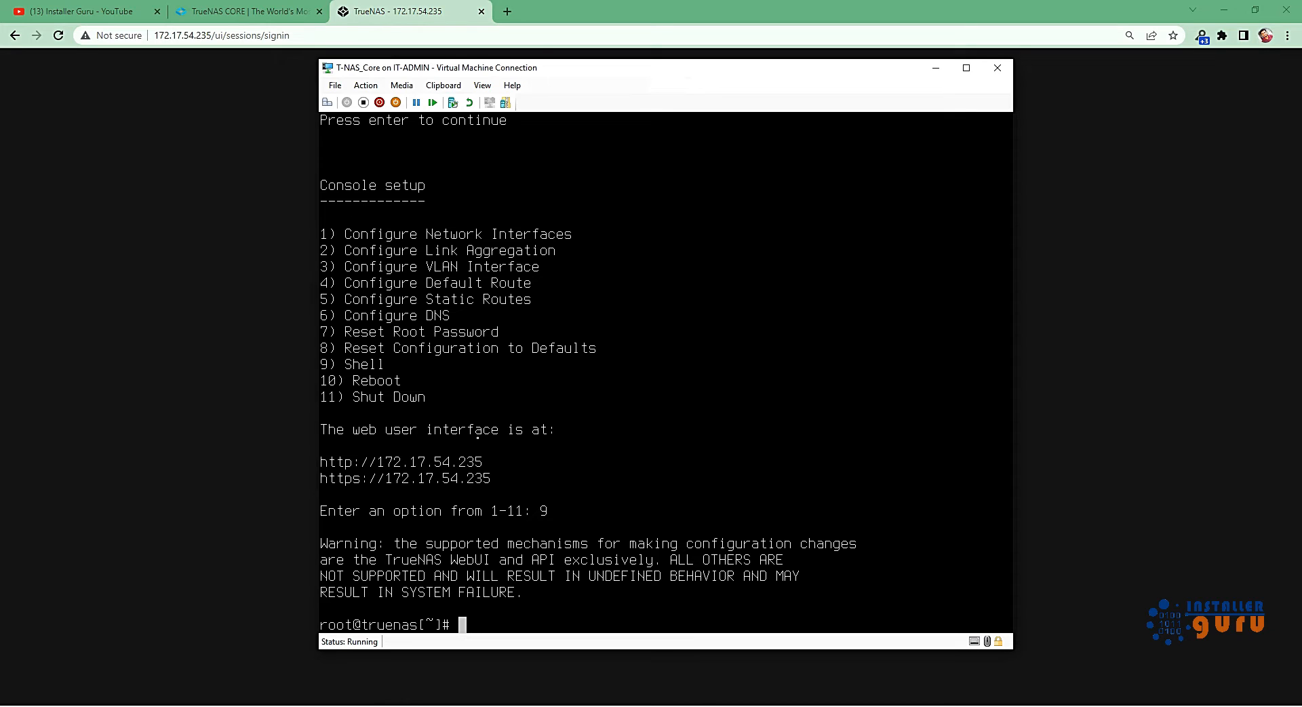
{"action": "type", "text": "ls"}
{"action": "key", "text": "Return"}
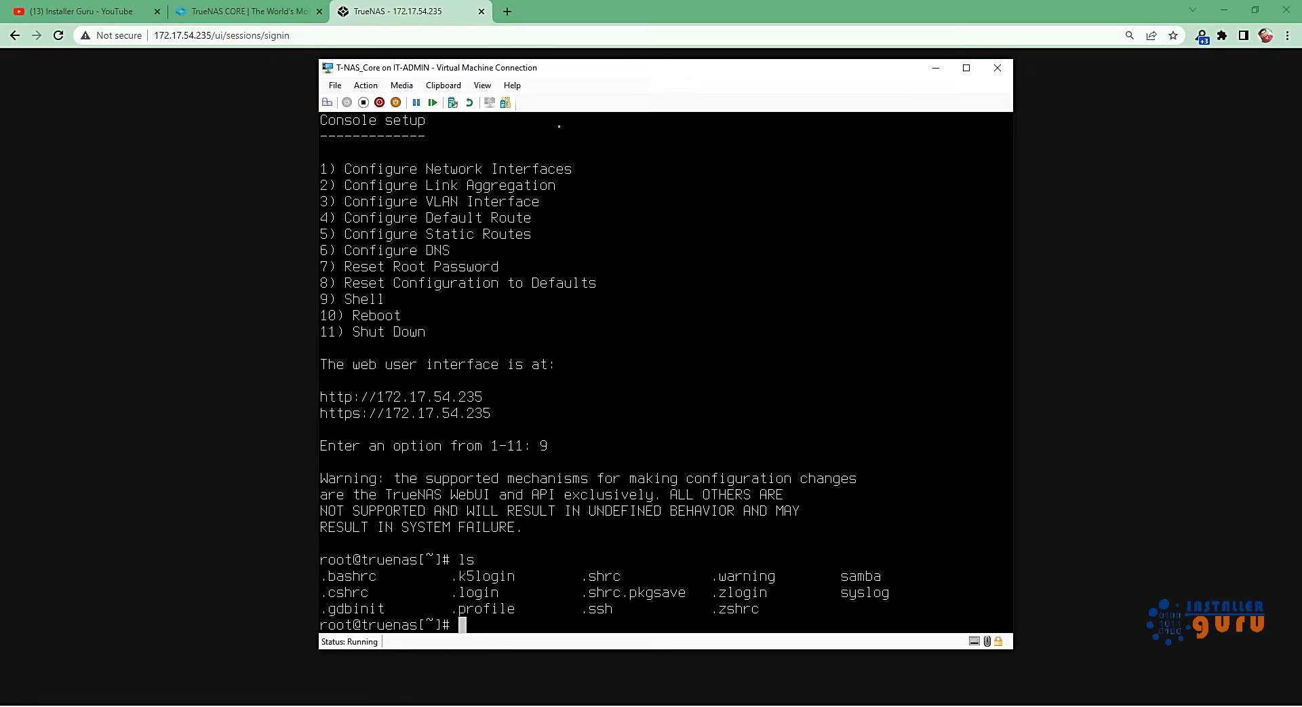
Return to the TrueNAS web sign-in page in the browser and log in as root with the account password.
{"action": "left_click", "coordinate": [935, 68]}
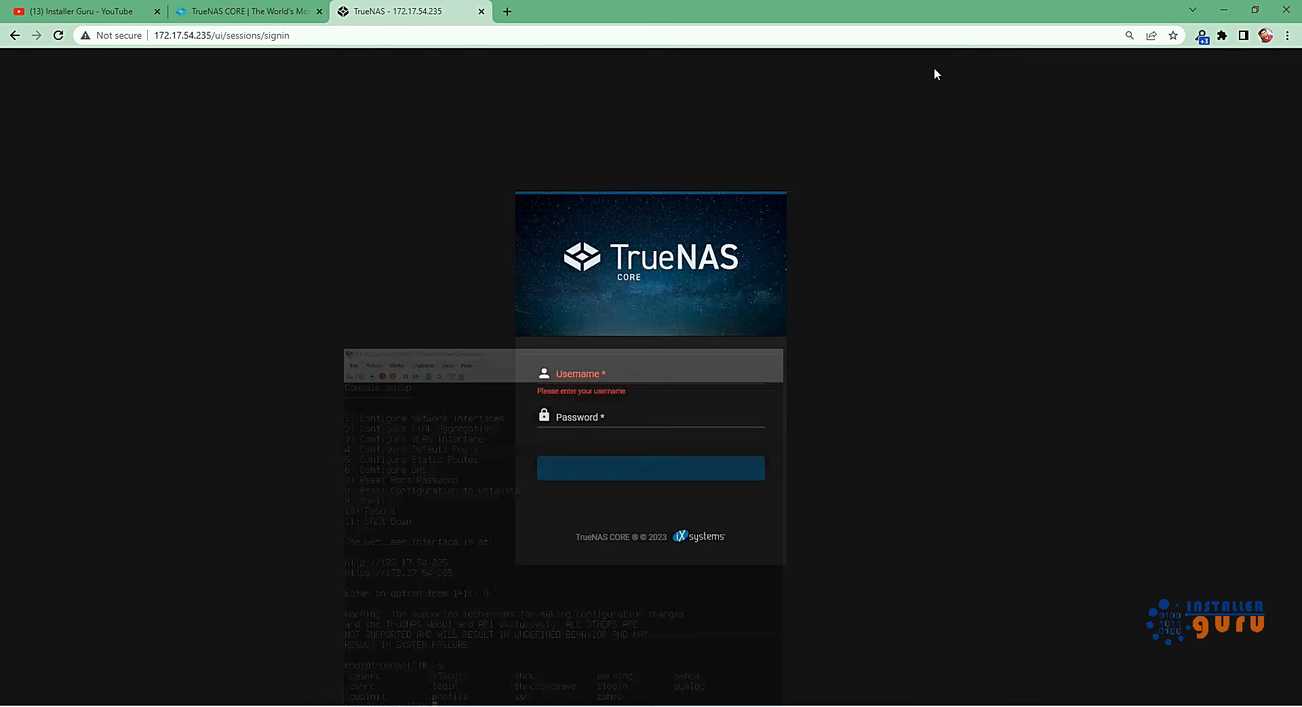
{"action": "left_click", "coordinate": [674, 378]}
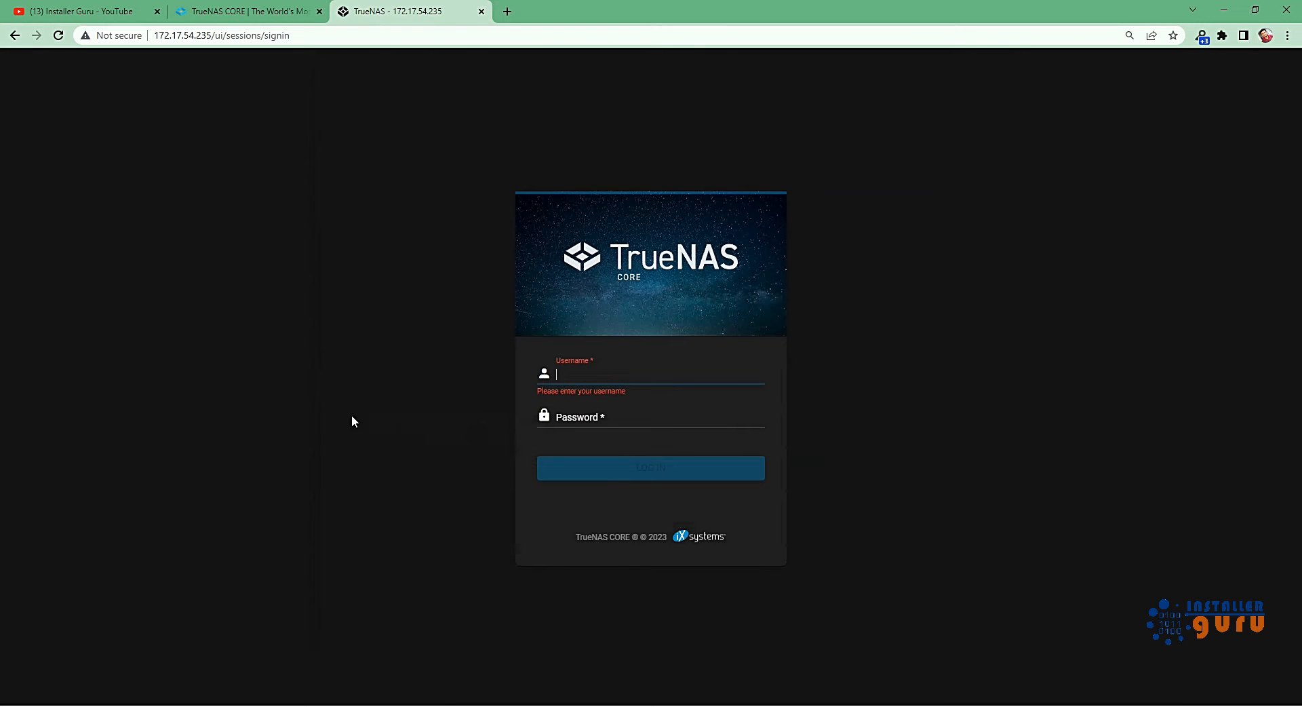
{"action": "key", "text": "alt+Tab"}
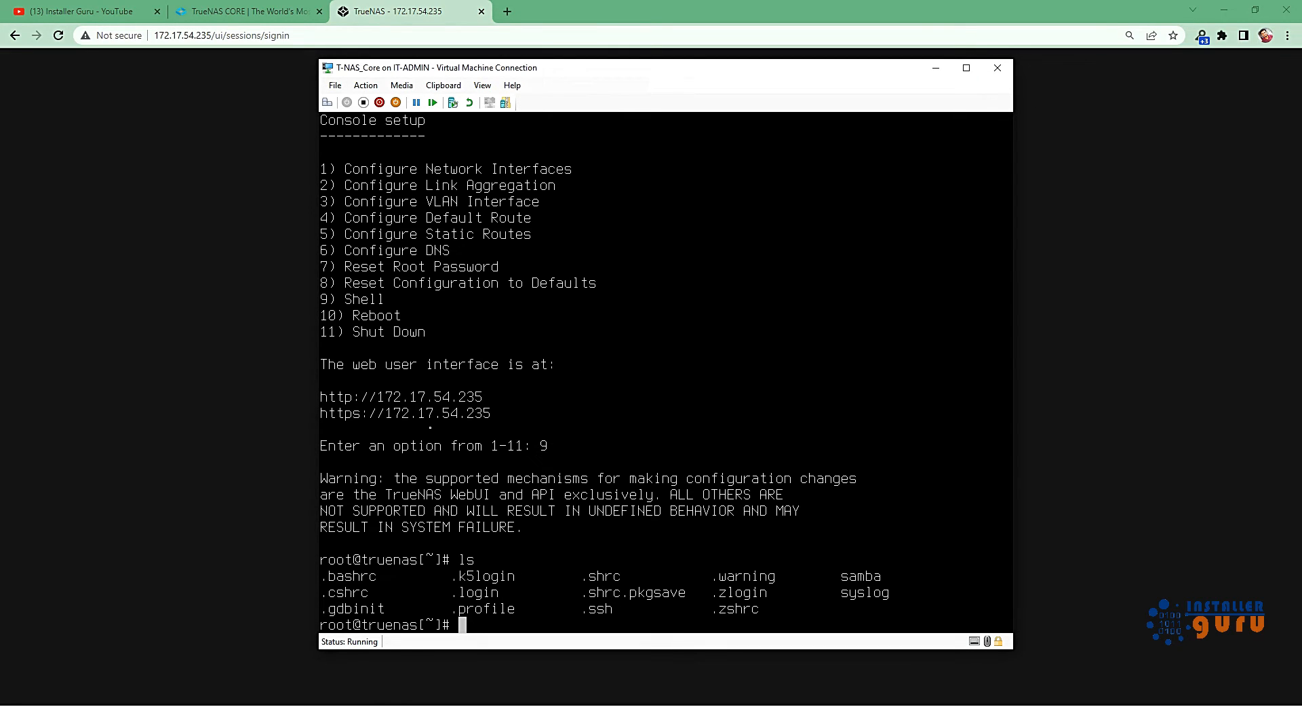
{"action": "key", "text": "alt+Tab"}
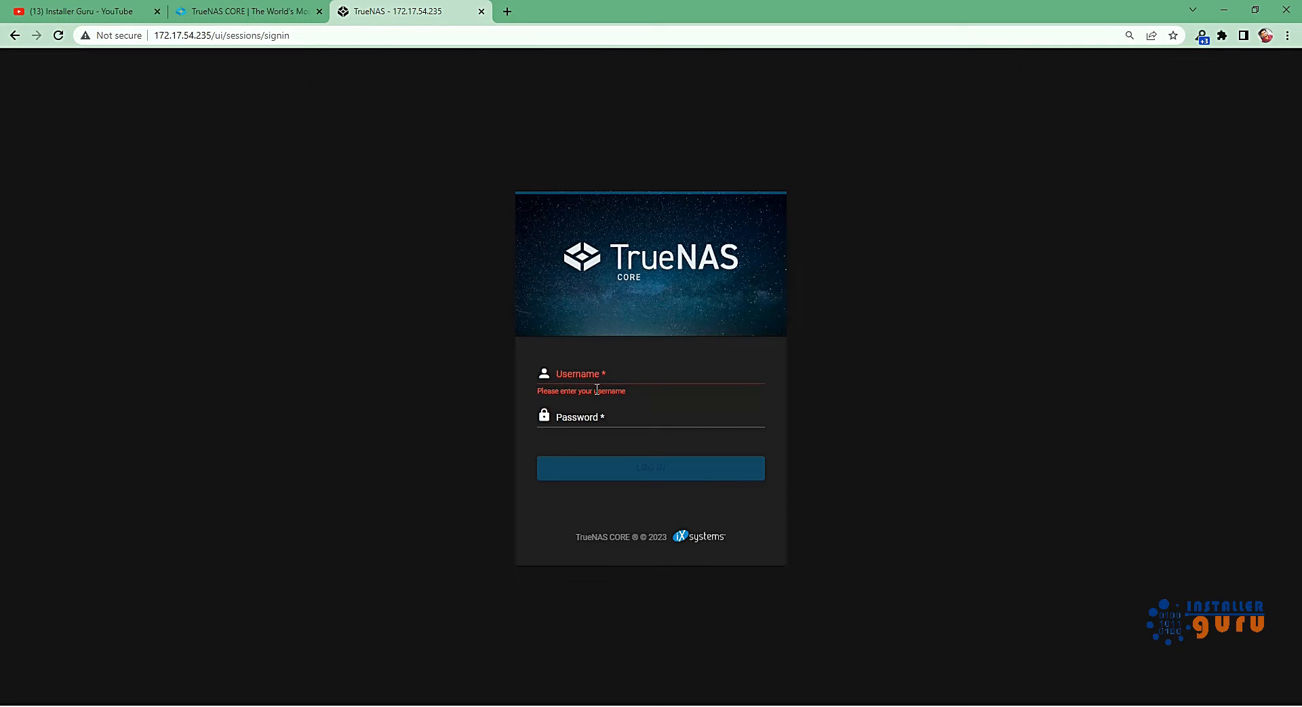
{"action": "left_click", "coordinate": [599, 385]}
{"action": "type", "text": "root"}
{"action": "key", "text": "Tab"}
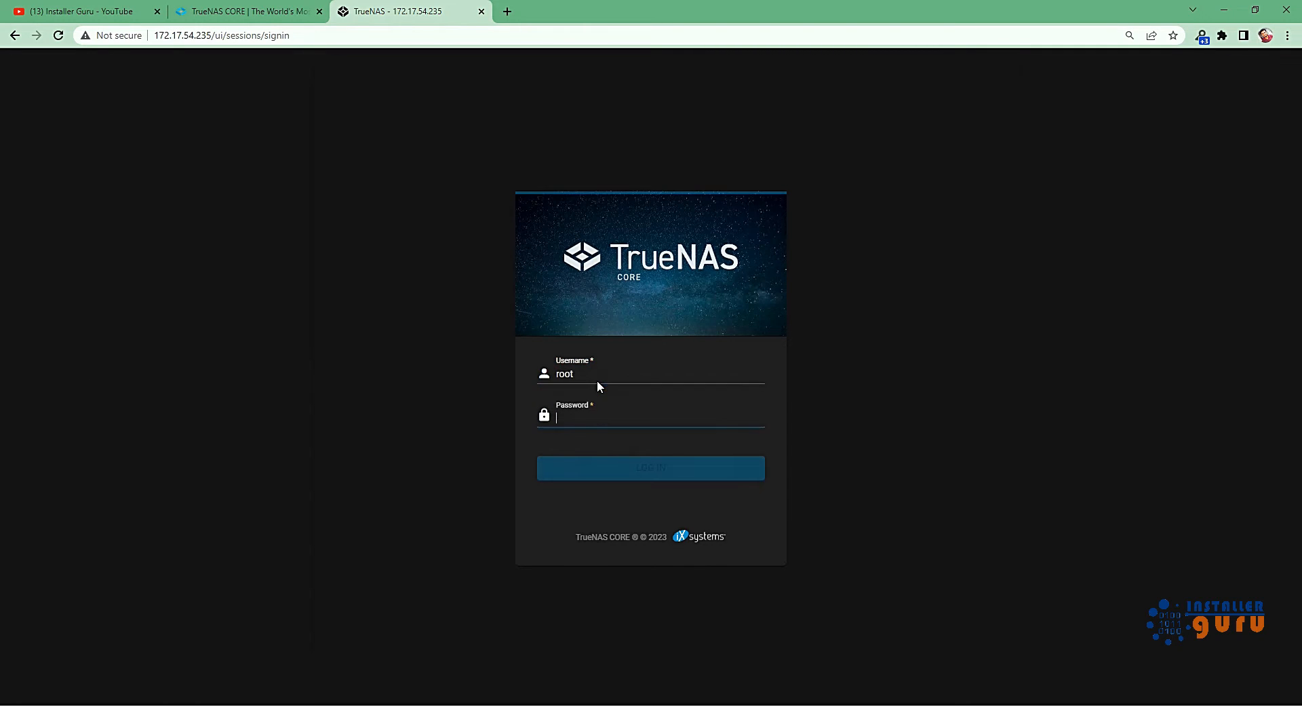
{"action": "type", "text": "*"}
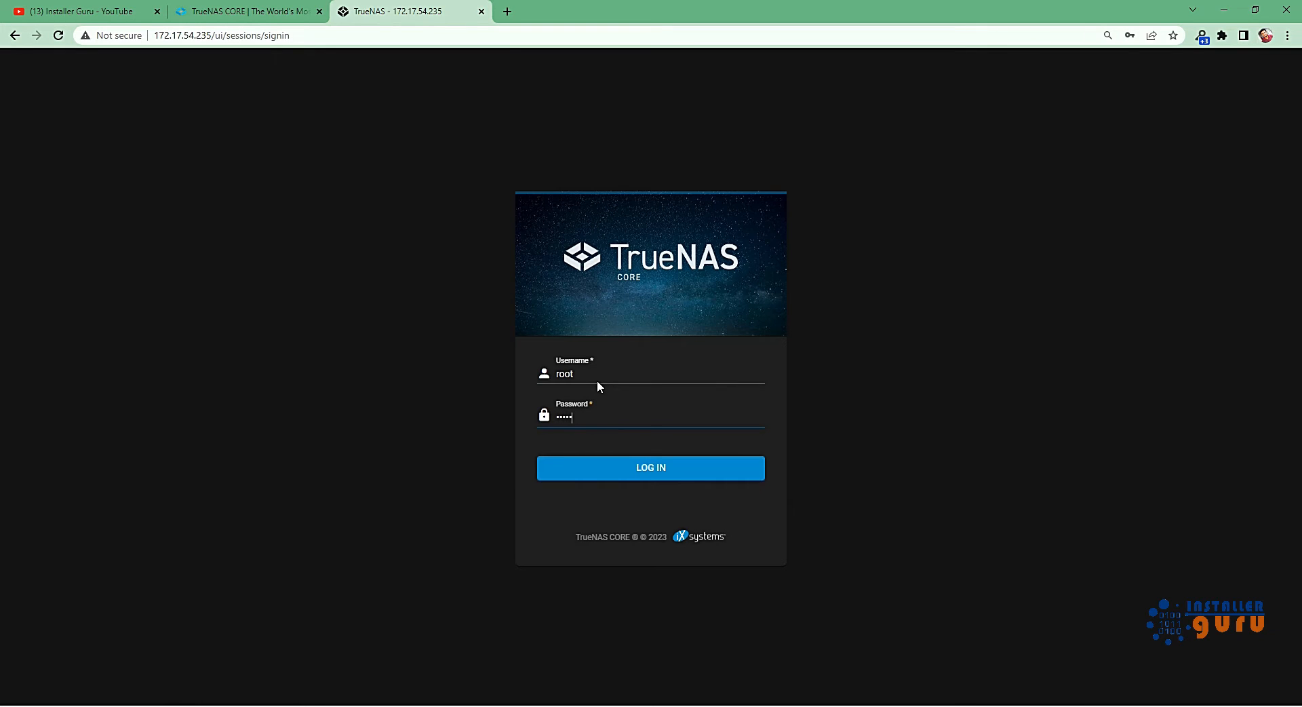
{"action": "key", "text": "Return"}
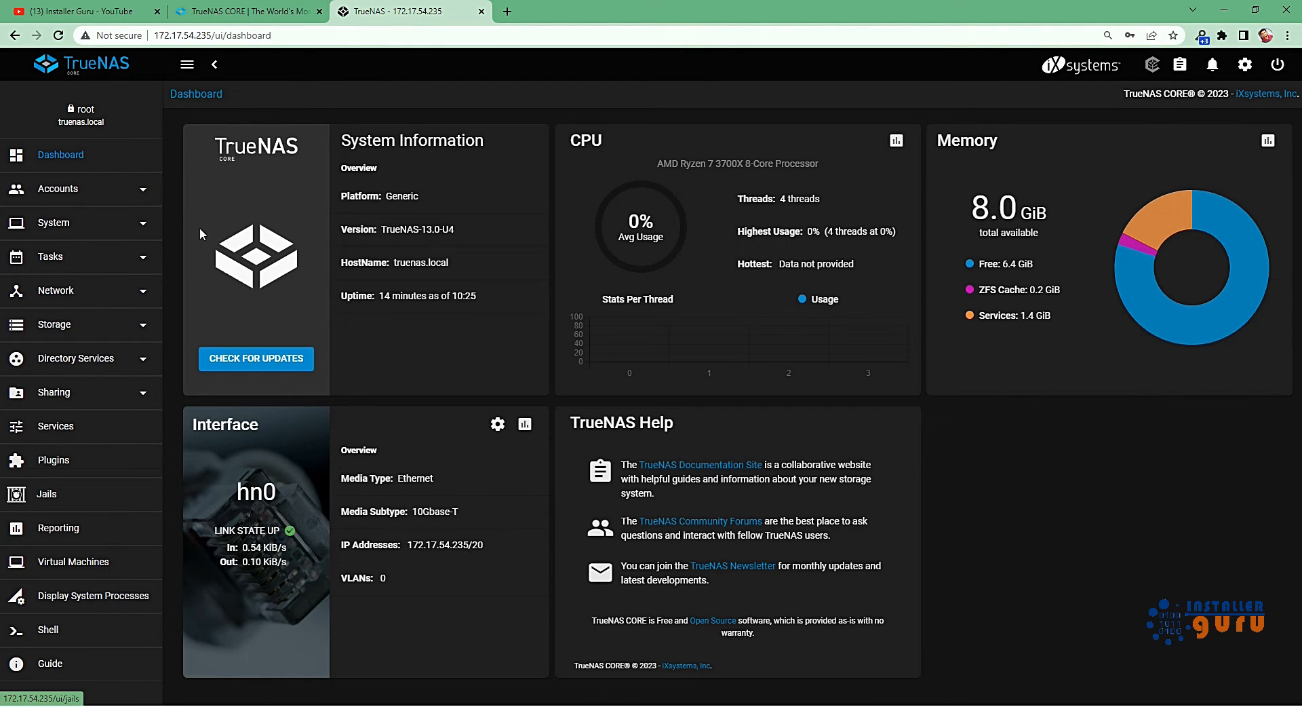
Review the version, hostname and uptime in the dashboard's System Information.
{"action": "left_click", "coordinate": [136, 191]}
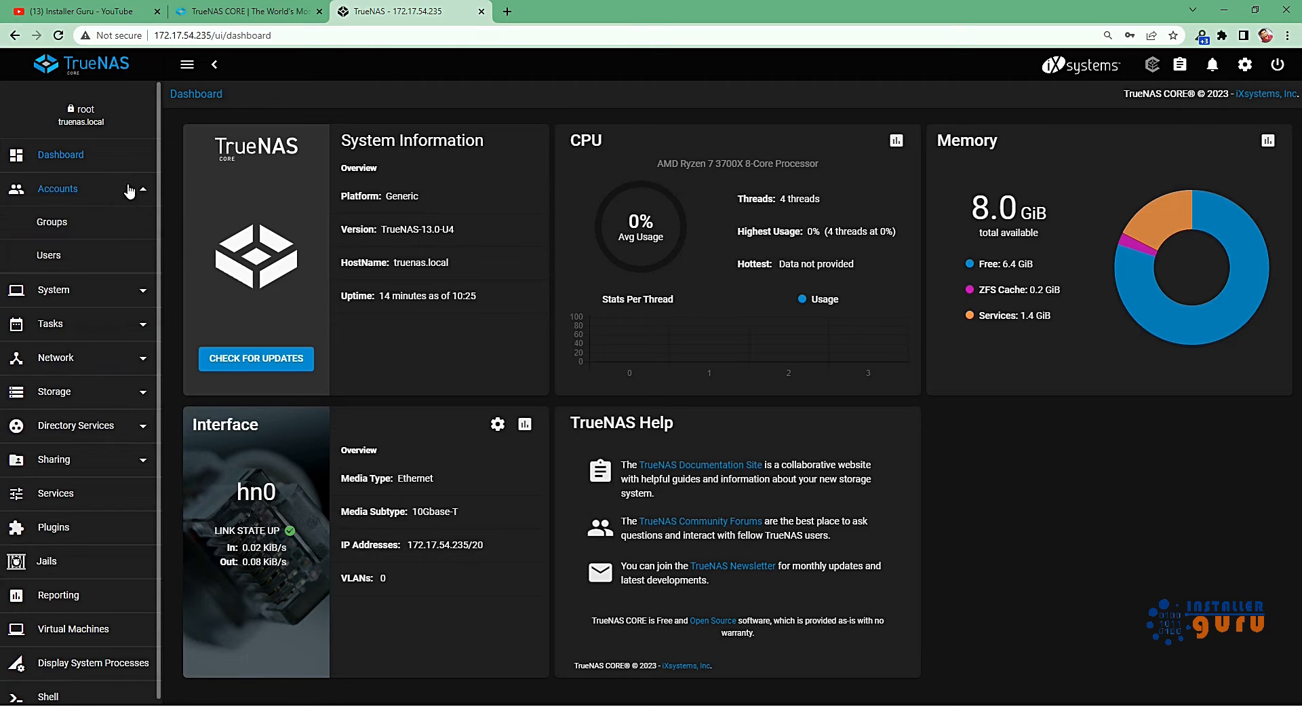
{"action": "left_click", "coordinate": [135, 191]}
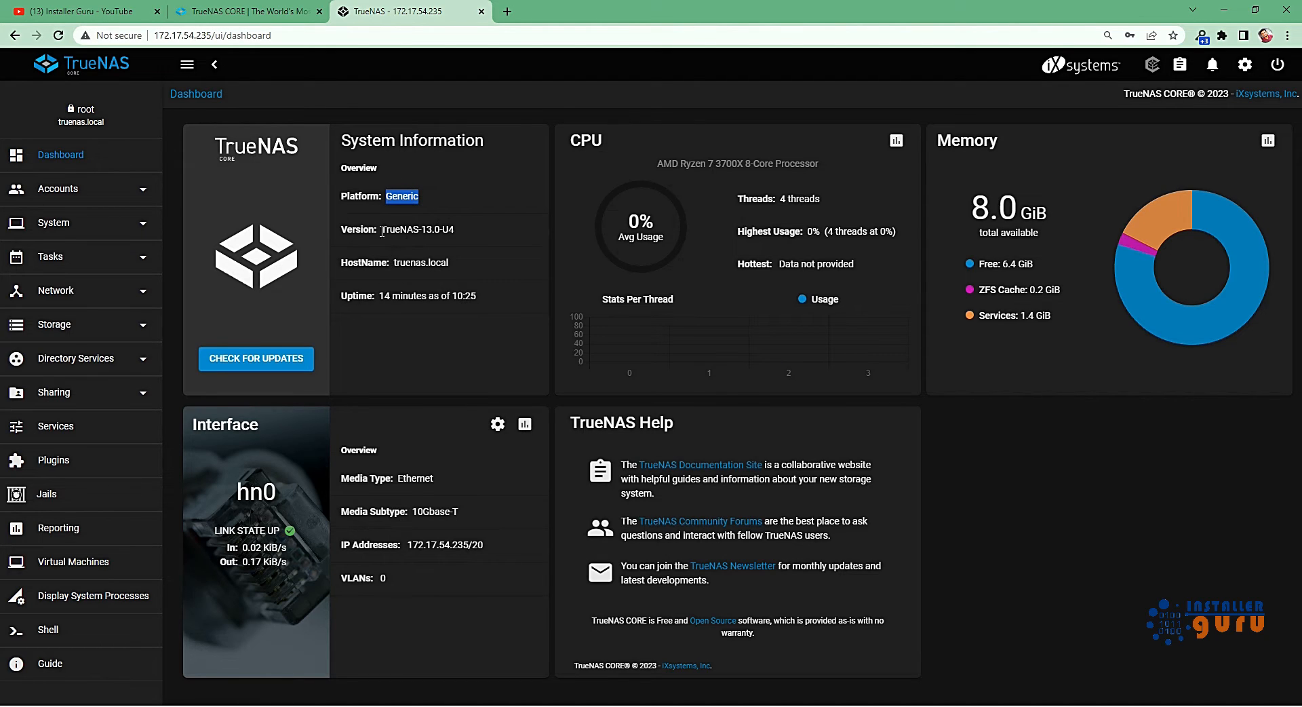
{"action": "left_click", "coordinate": [383, 231]}
{"action": "left_click_drag", "start_coordinate": [384, 231], "coordinate": [467, 235]}
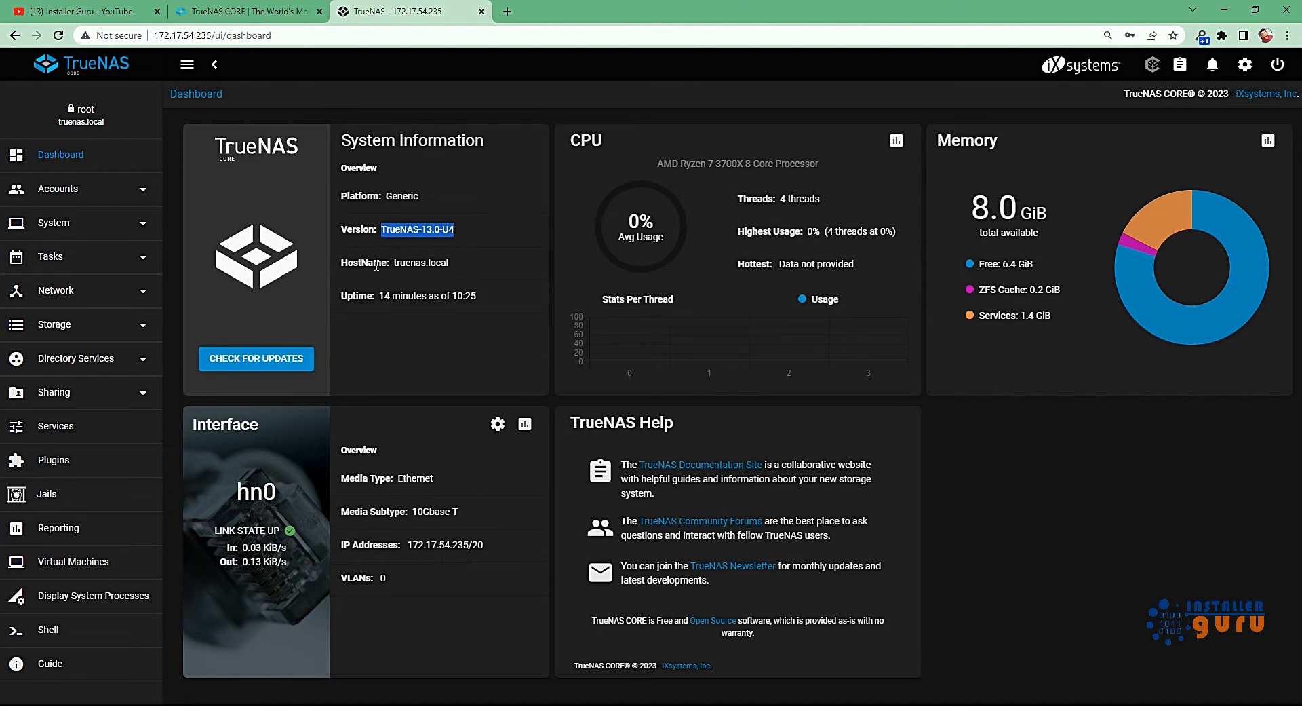
{"action": "left_click_drag", "start_coordinate": [391, 263], "coordinate": [434, 262]}
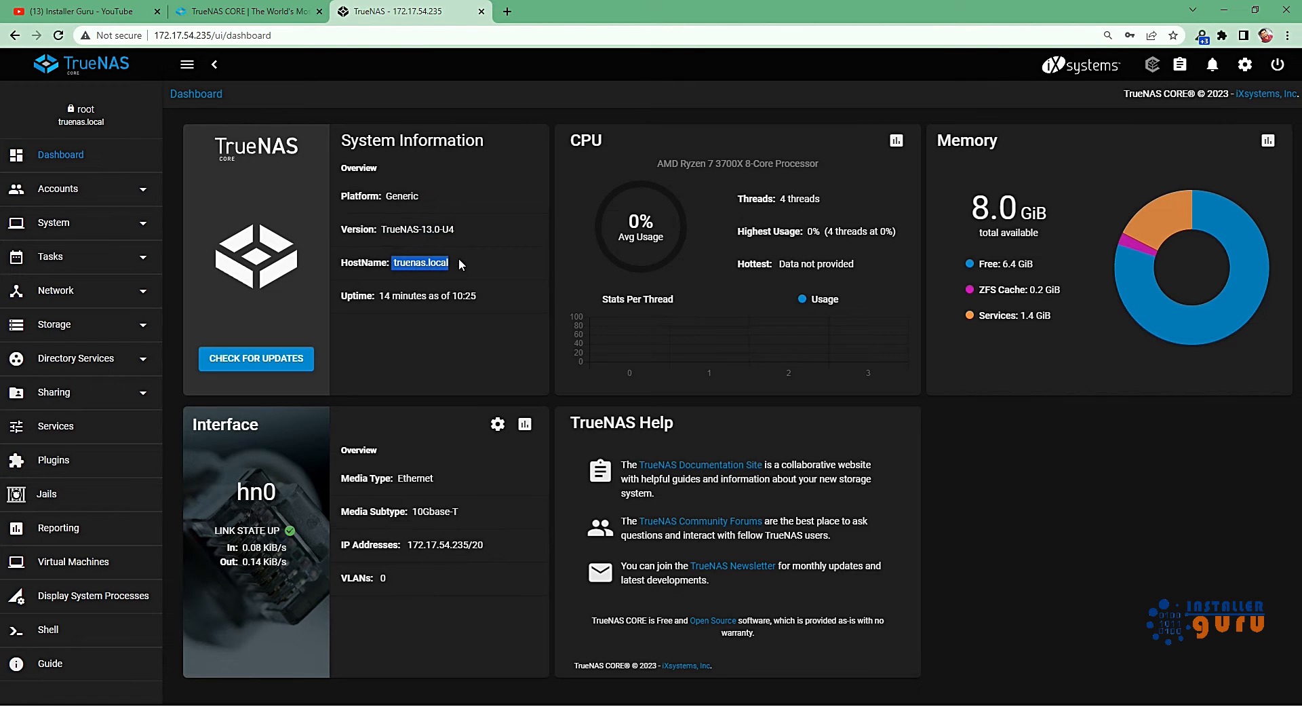
{"action": "left_click_drag", "start_coordinate": [384, 295], "coordinate": [473, 294]}
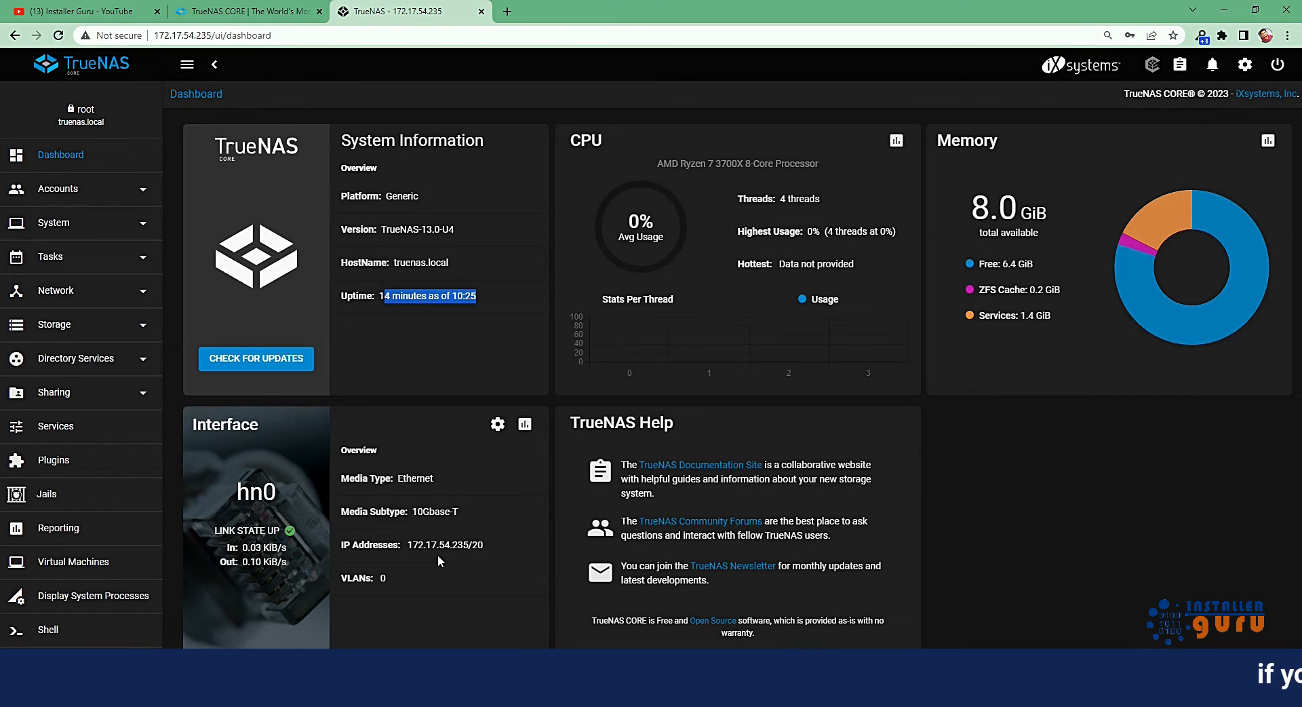
Review the hn0 interface's media subtype, IP address and VLANs, and view the CPU reports before returning to the dashboard.
{"action": "left_click_drag", "start_coordinate": [411, 511], "coordinate": [462, 507]}
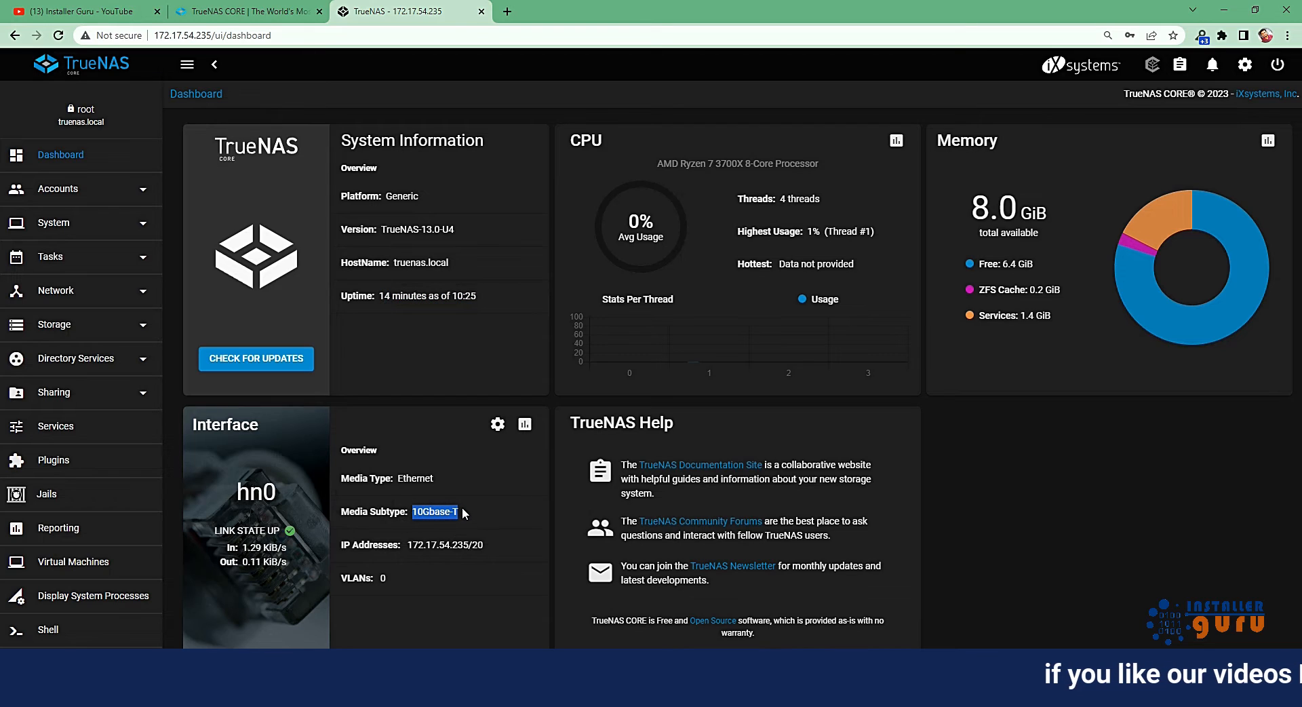
{"action": "left_click_drag", "start_coordinate": [408, 544], "coordinate": [503, 542]}
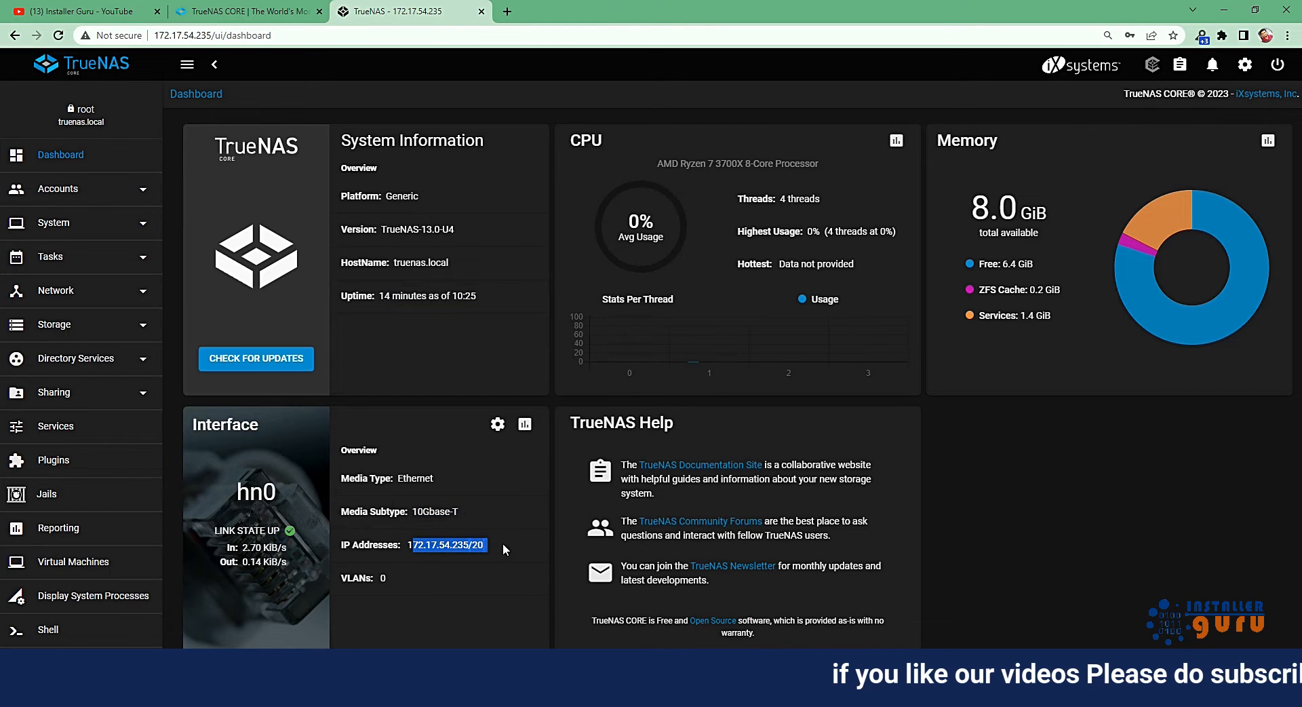
{"action": "left_click_drag", "start_coordinate": [377, 578], "coordinate": [399, 580]}
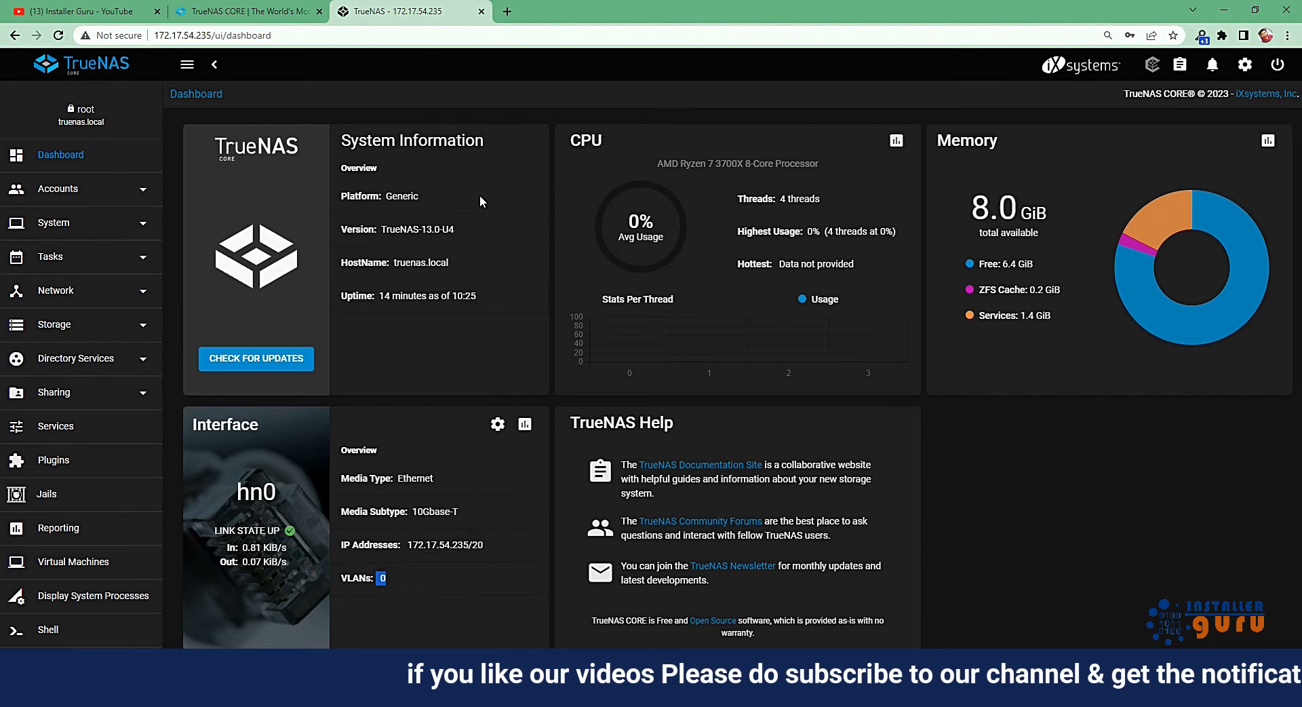
{"action": "left_click", "coordinate": [895, 140]}
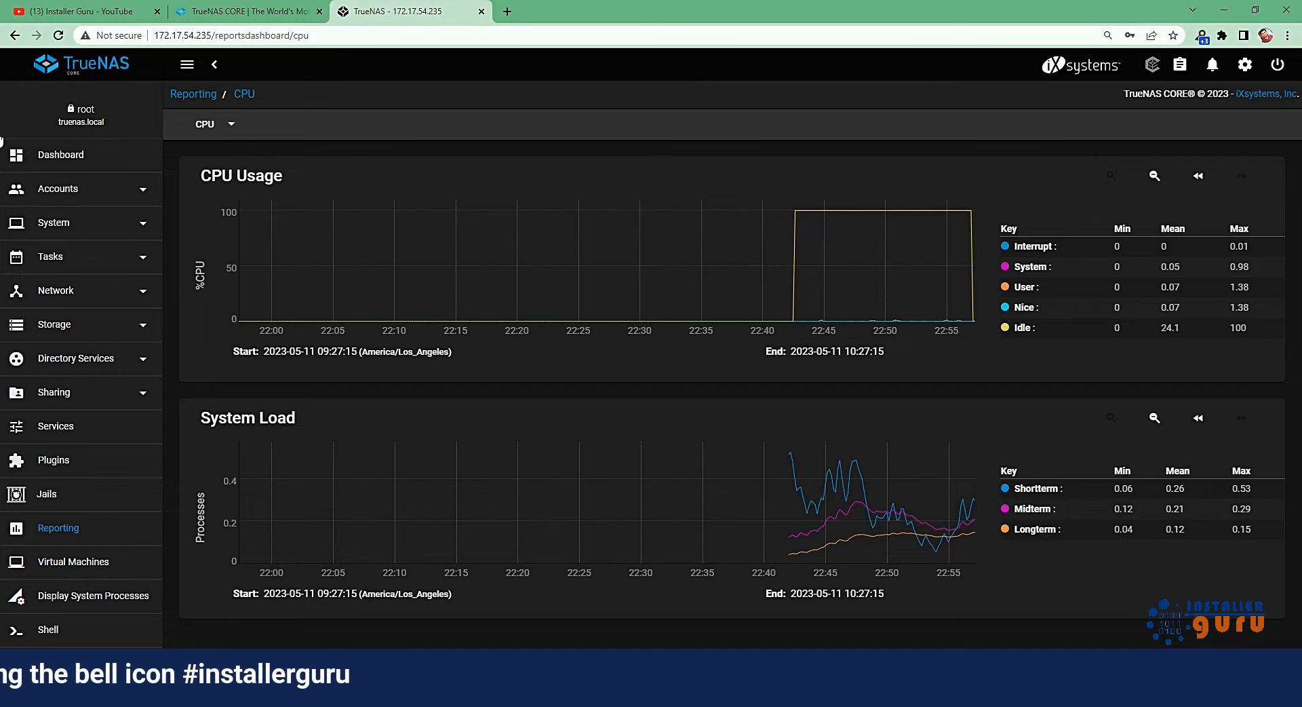
{"action": "left_click", "coordinate": [65, 155]}
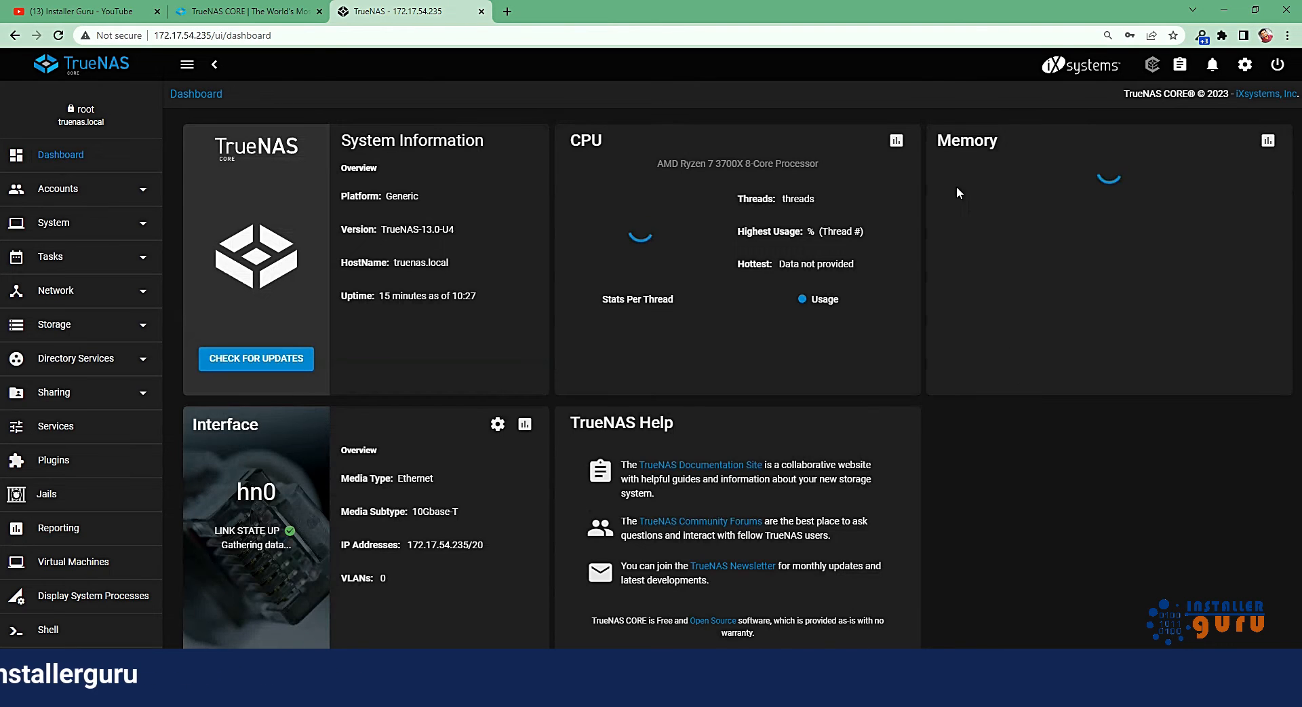
View the memory reports and the hn0 interface traffic report from the dashboard, returning to the dashboard after each.
{"action": "left_click", "coordinate": [1263, 141]}
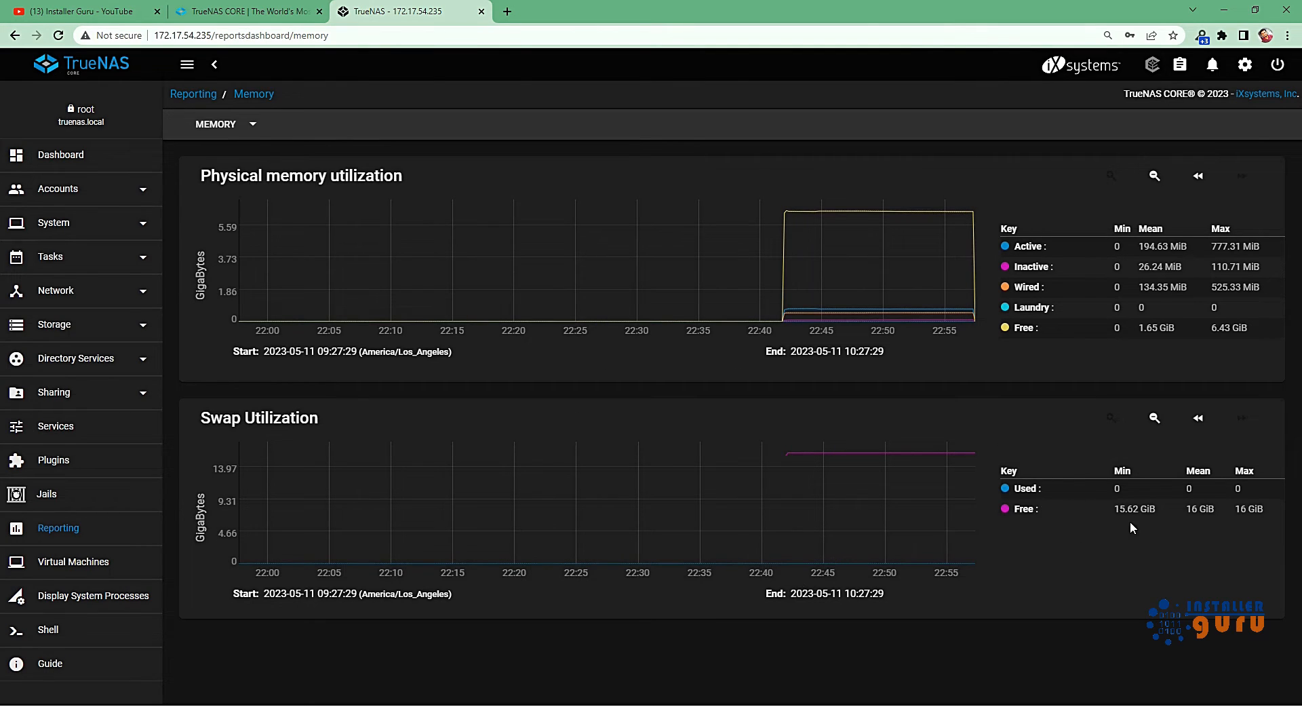
{"action": "left_click", "coordinate": [101, 158]}
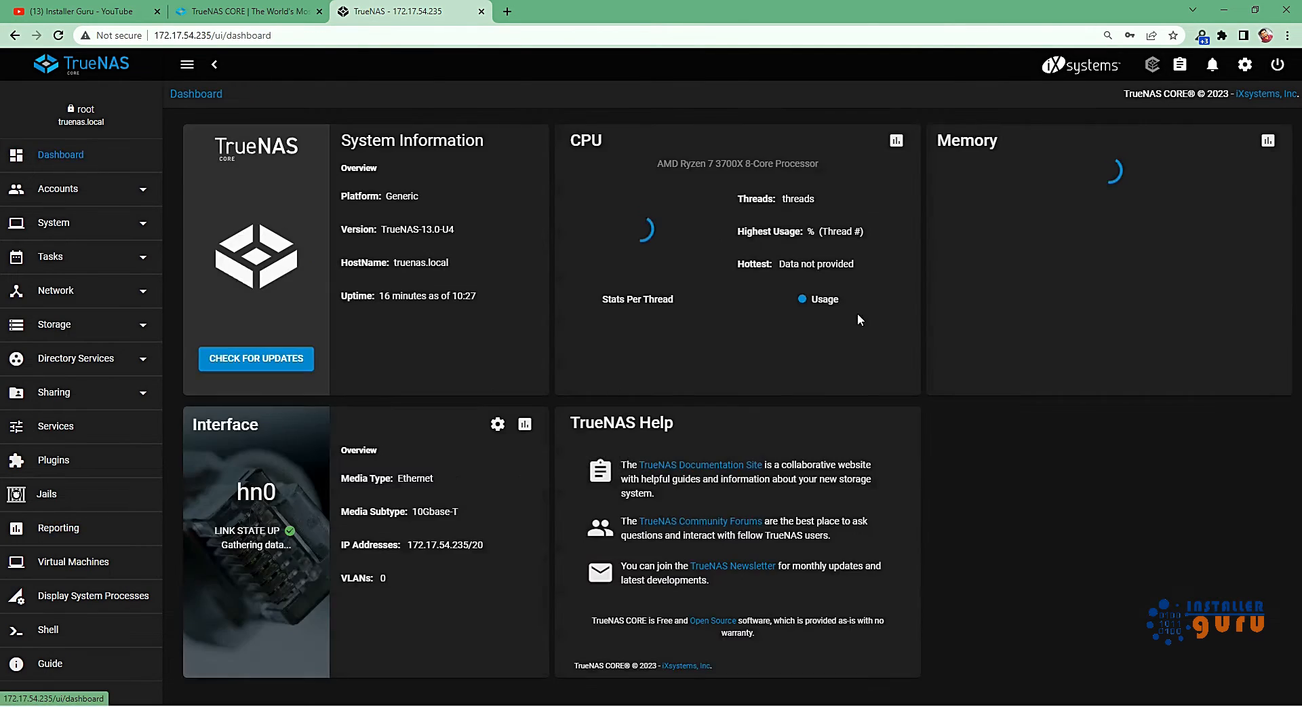
{"action": "left_click", "coordinate": [525, 424]}
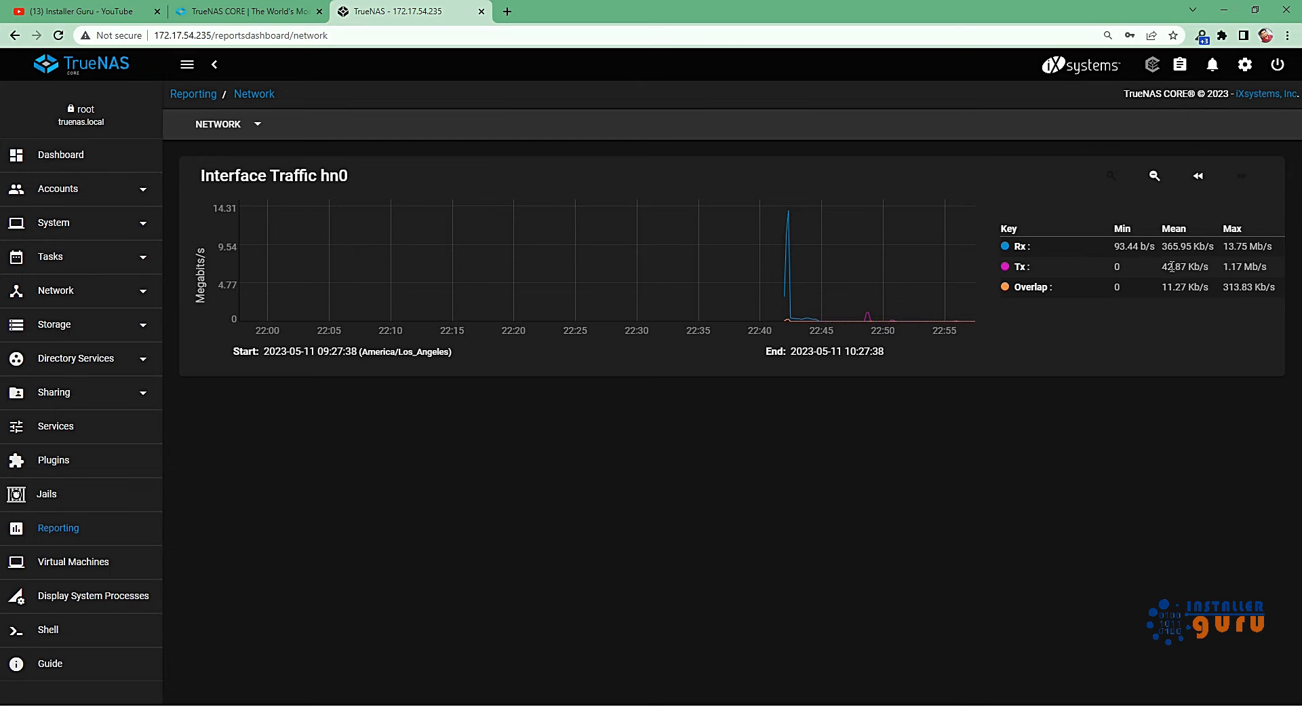
{"action": "left_click", "coordinate": [76, 156]}
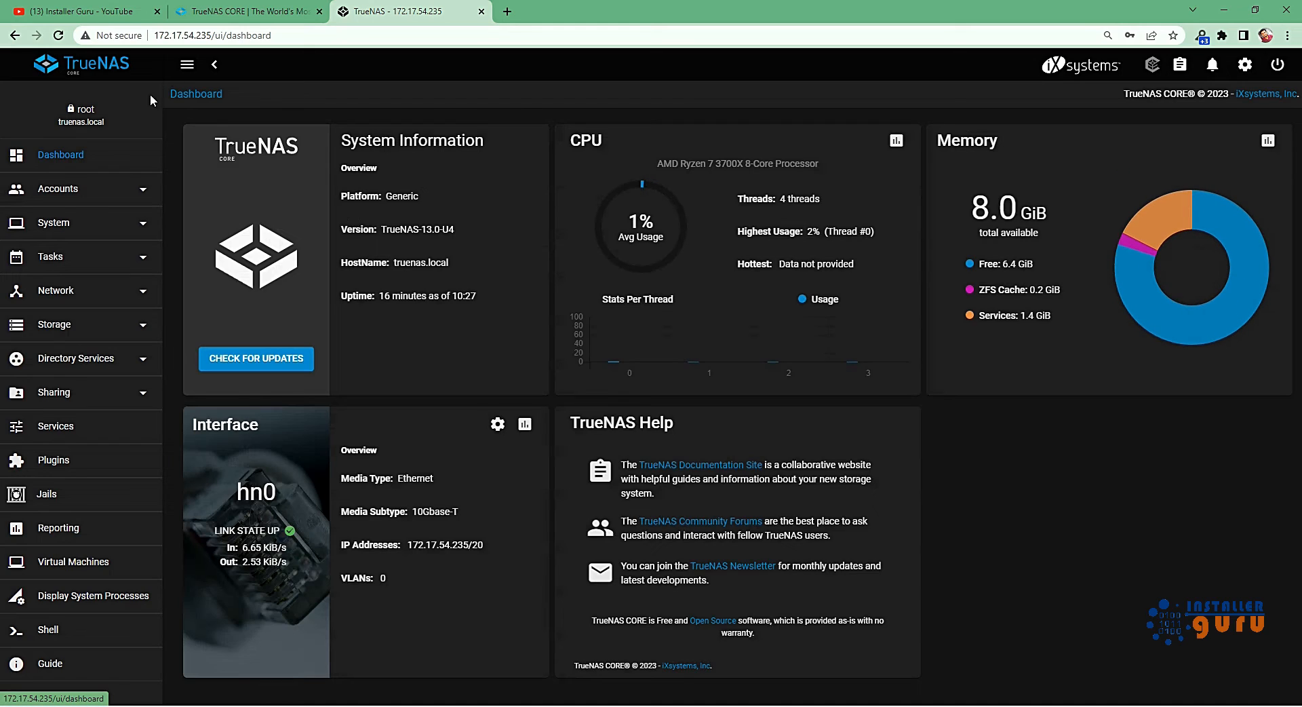
Hide and restore the navigation sidebar, and collapse it to icons and expand it again.
{"action": "left_click", "coordinate": [185, 68]}
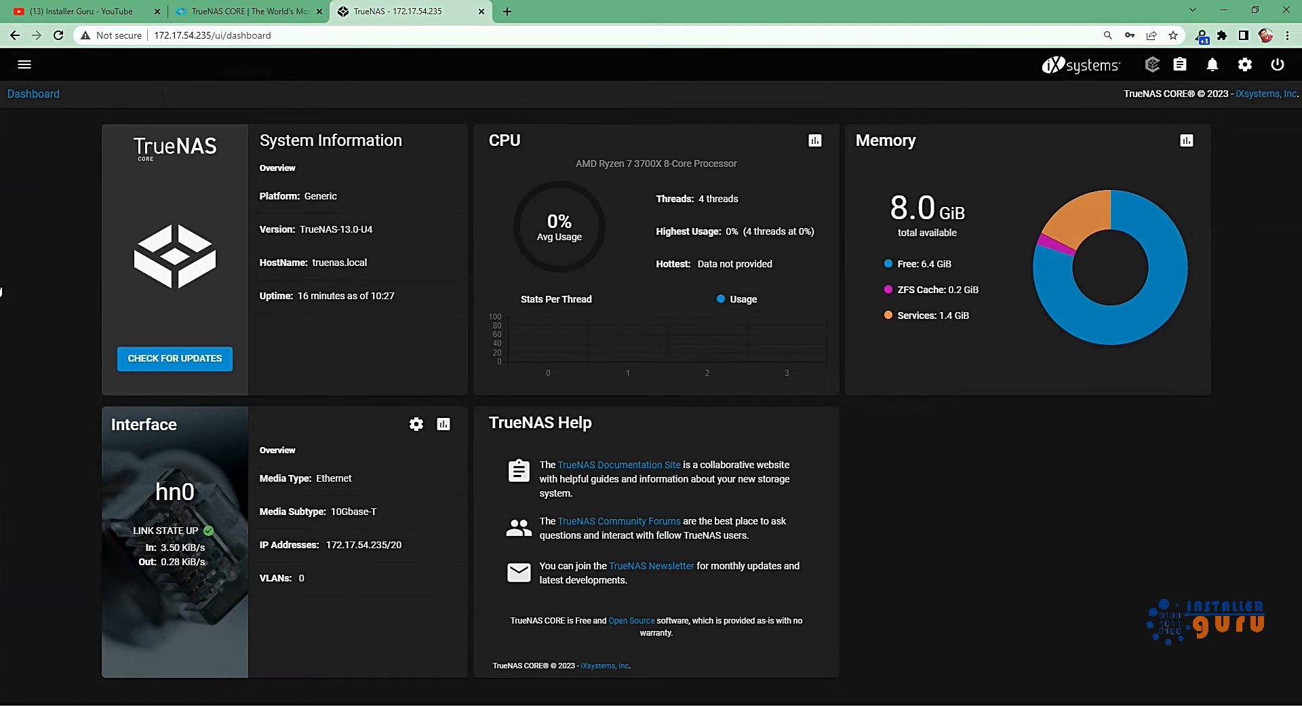
{"action": "left_click", "coordinate": [24, 65]}
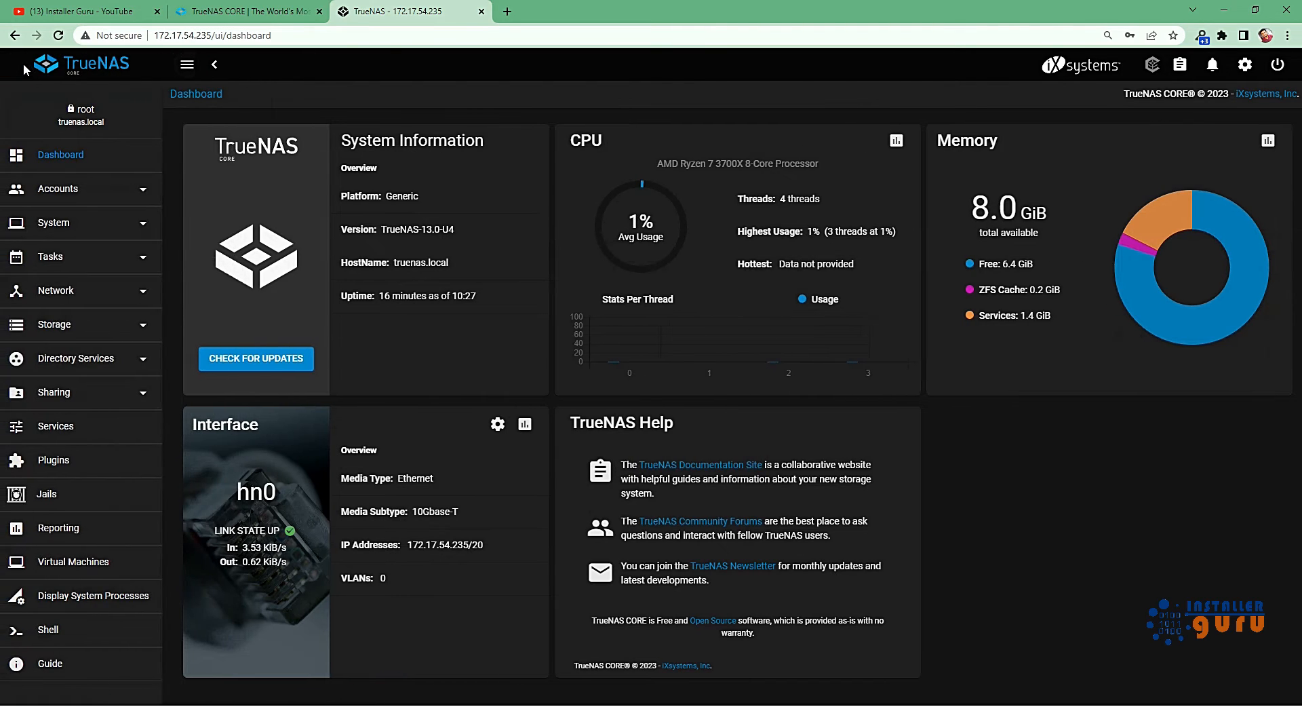
{"action": "left_click", "coordinate": [214, 64]}
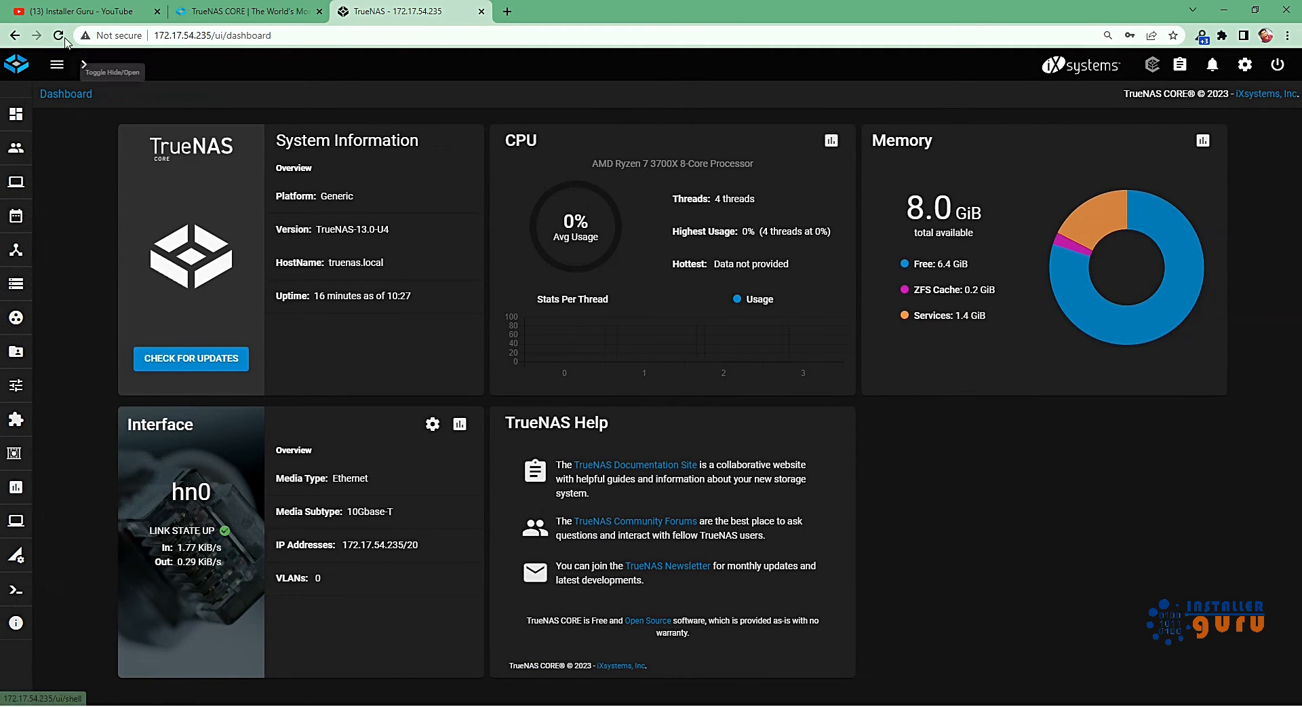
{"action": "left_click", "coordinate": [86, 65]}
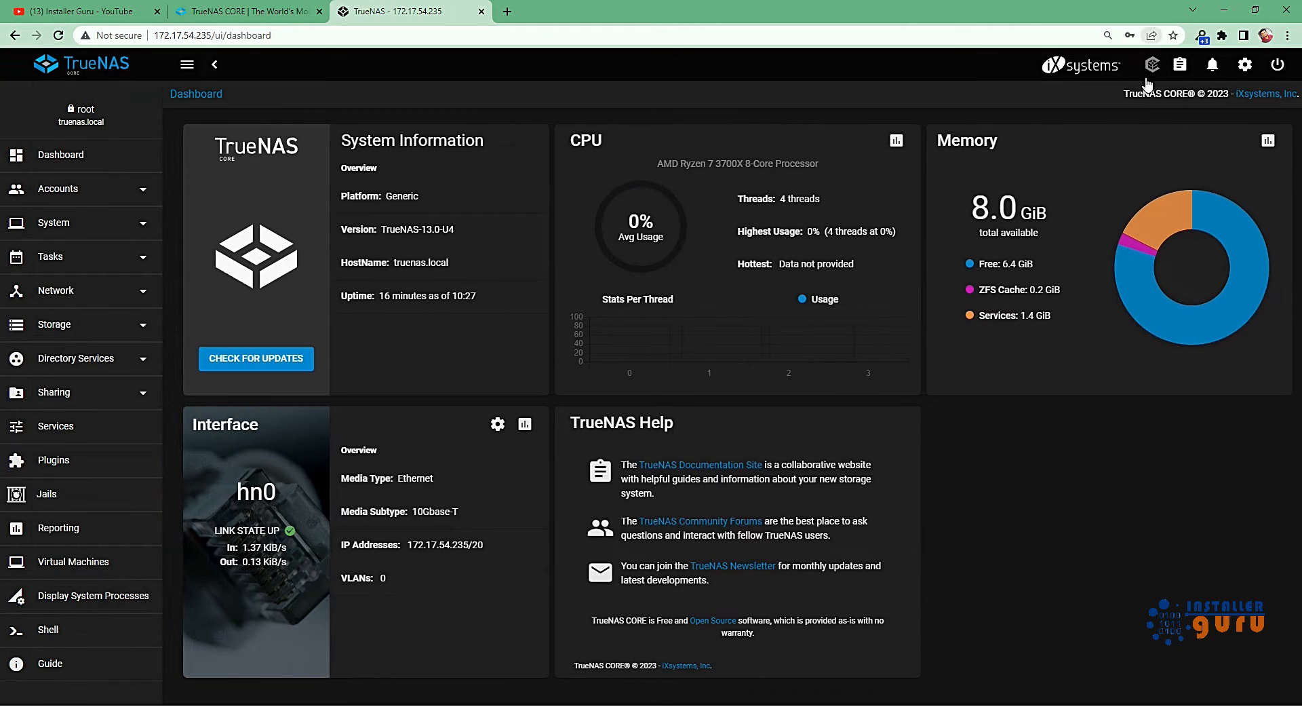
View the TrueCommand Cloud connection options and cancel without connecting.
{"action": "left_click", "coordinate": [1161, 64]}
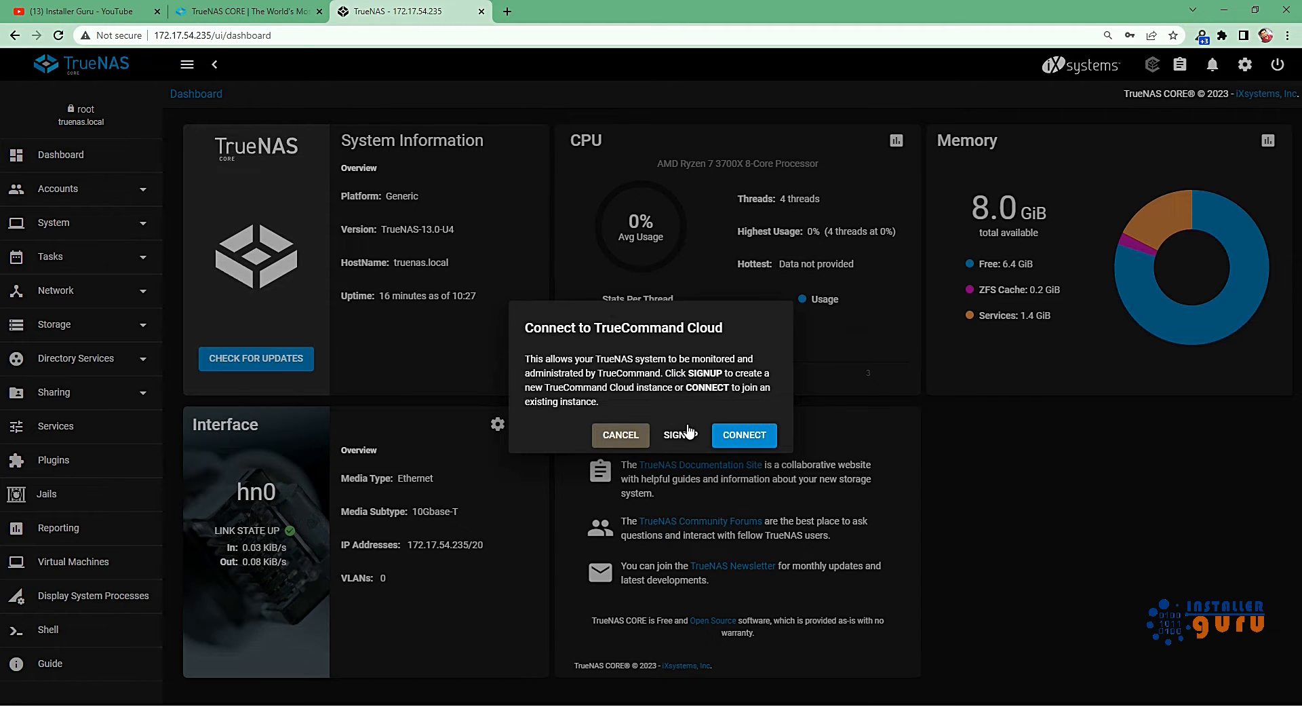
{"action": "left_click", "coordinate": [620, 435]}
Review the system's list of tasks and their progress, and check the alerts.
{"action": "left_click", "coordinate": [1183, 65]}
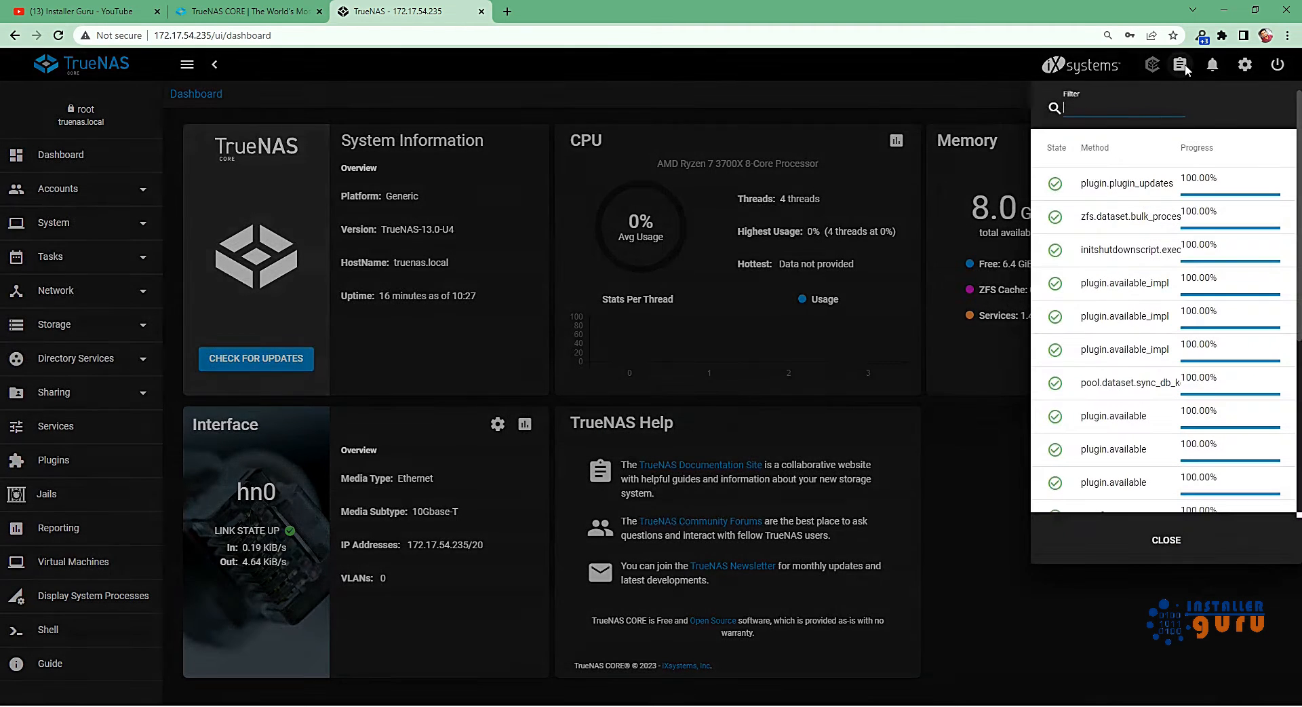
{"action": "scroll", "coordinate": [1180, 291], "scroll_direction": "down", "scroll_amount": 4}
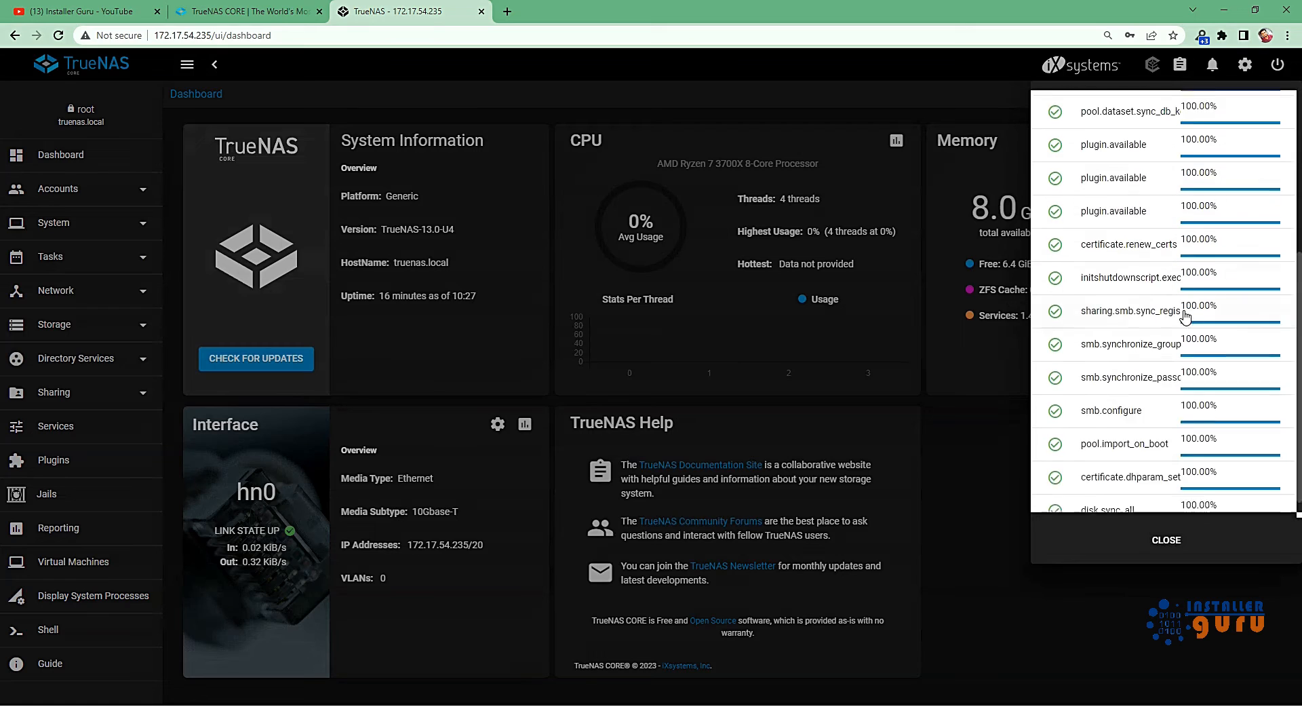
{"action": "scroll", "coordinate": [1183, 314], "scroll_direction": "up", "scroll_amount": 5}
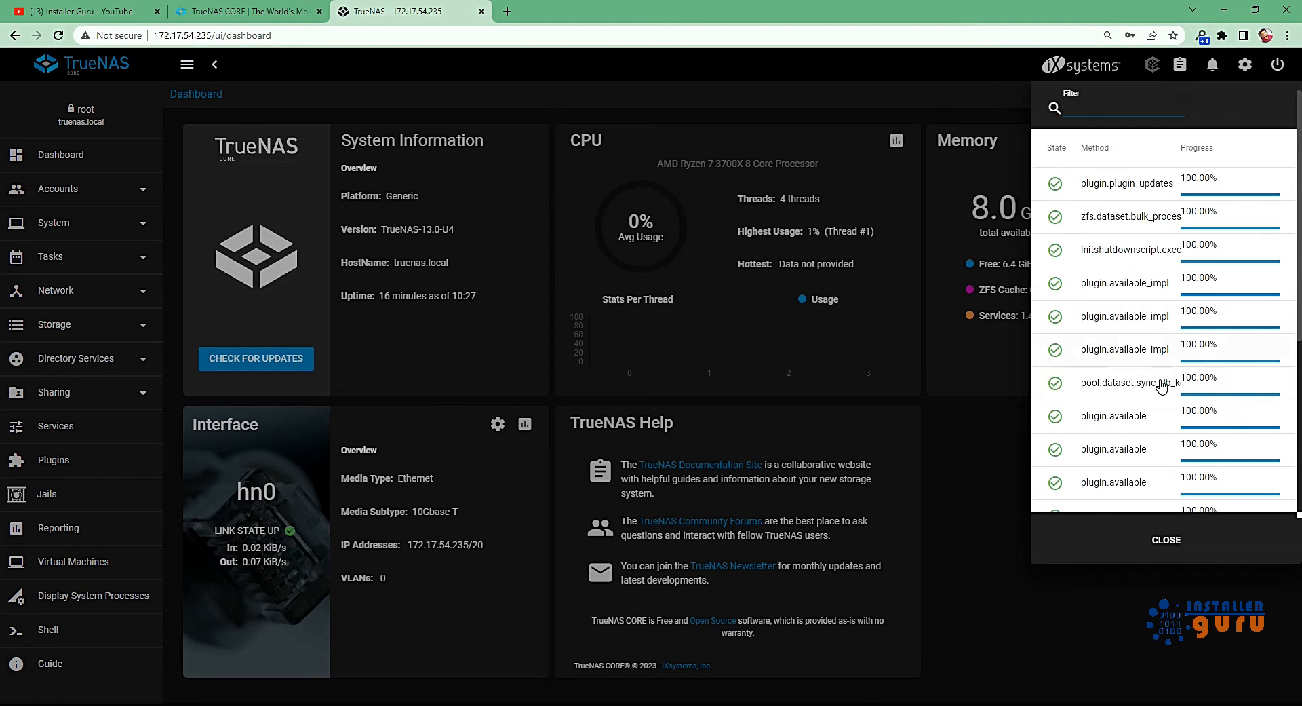
{"action": "left_click", "coordinate": [1117, 610]}
{"action": "left_click", "coordinate": [1174, 76]}
{"action": "left_click", "coordinate": [1178, 617]}
{"action": "left_click", "coordinate": [1213, 65]}
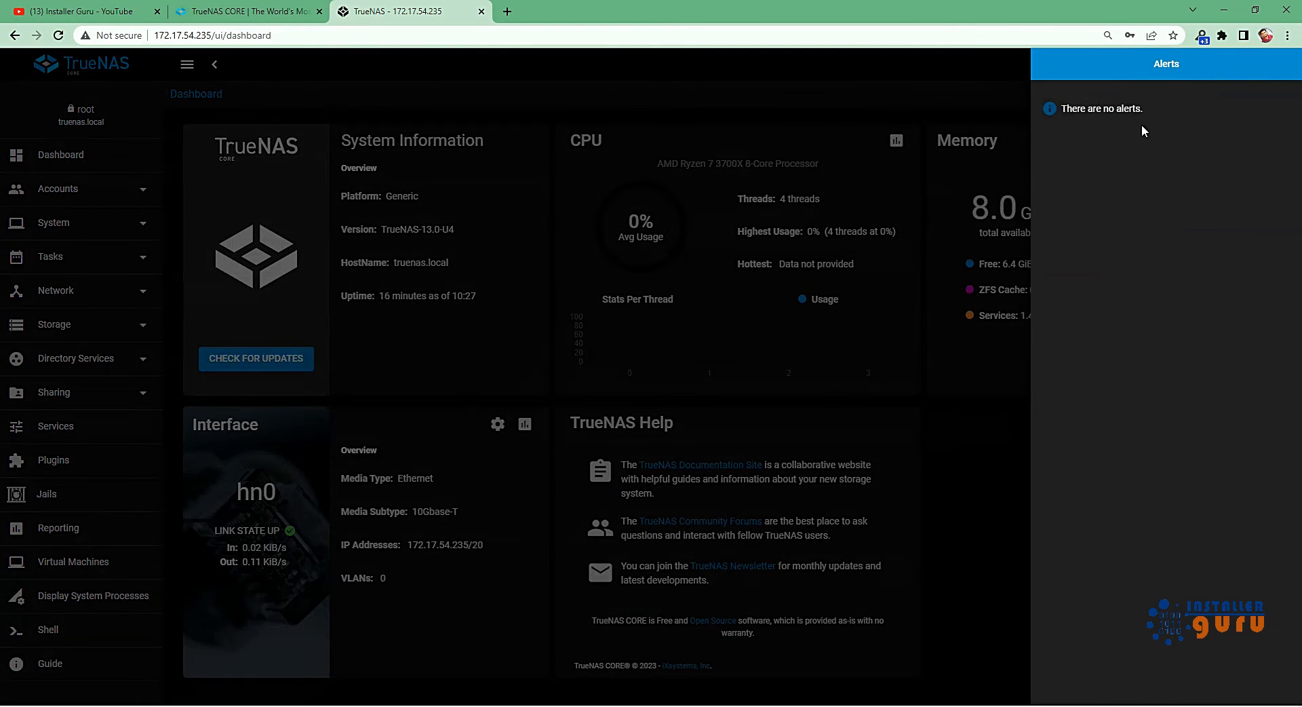
{"action": "left_click", "coordinate": [959, 498]}
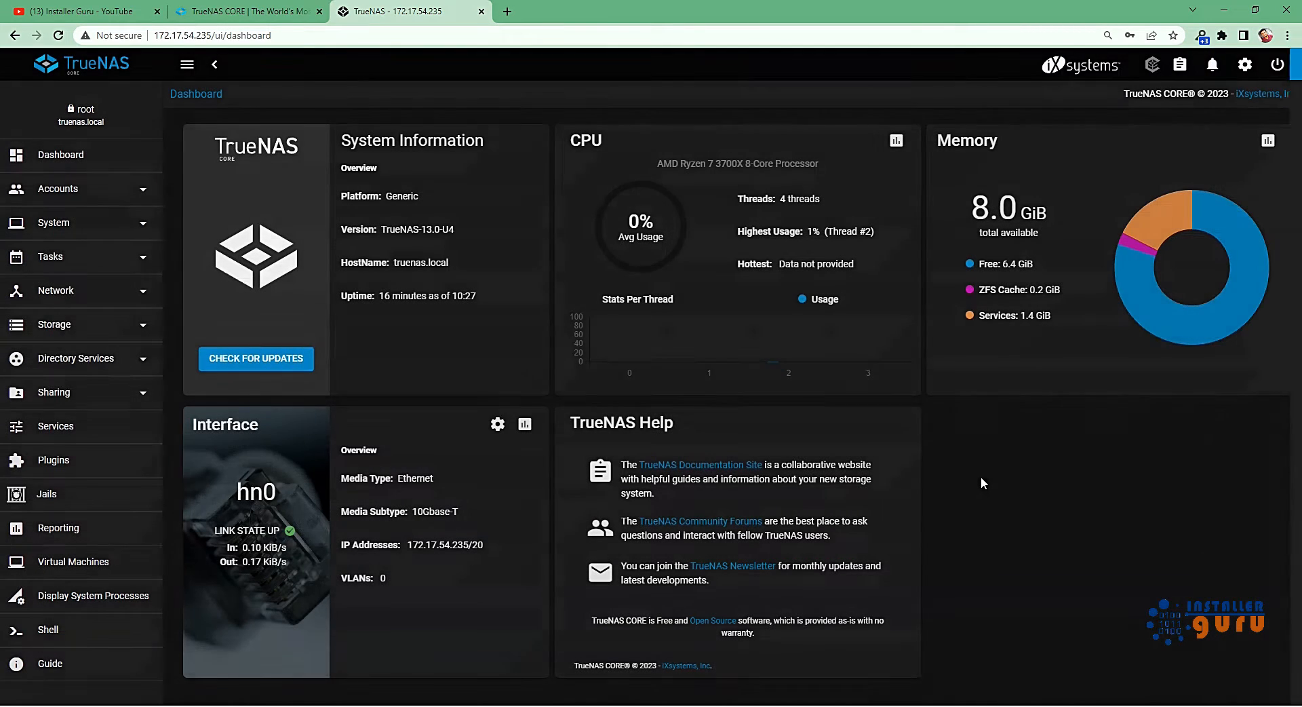
Update the general preferences with the iX Blue theme and Reset Table Columns to Default enabled, and return to the dashboard.
{"action": "left_click", "coordinate": [1242, 69]}
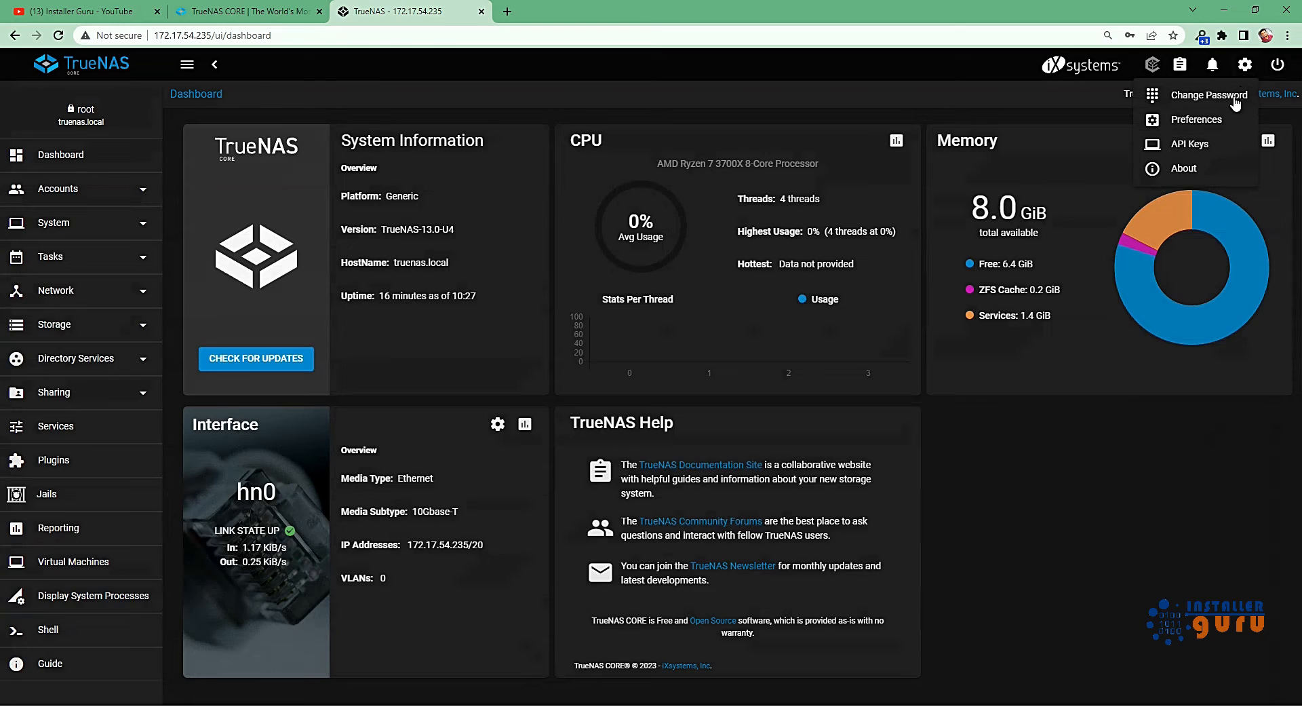
{"action": "left_click", "coordinate": [1192, 121]}
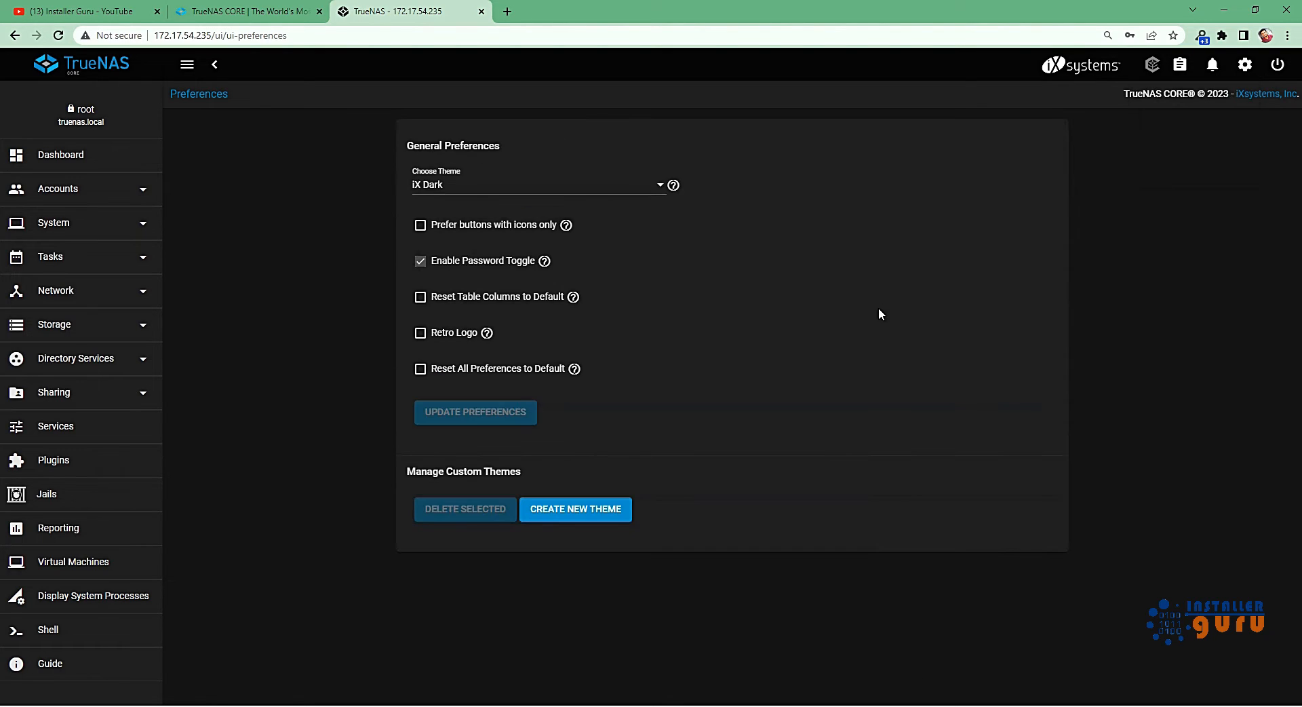
{"action": "left_click", "coordinate": [486, 188]}
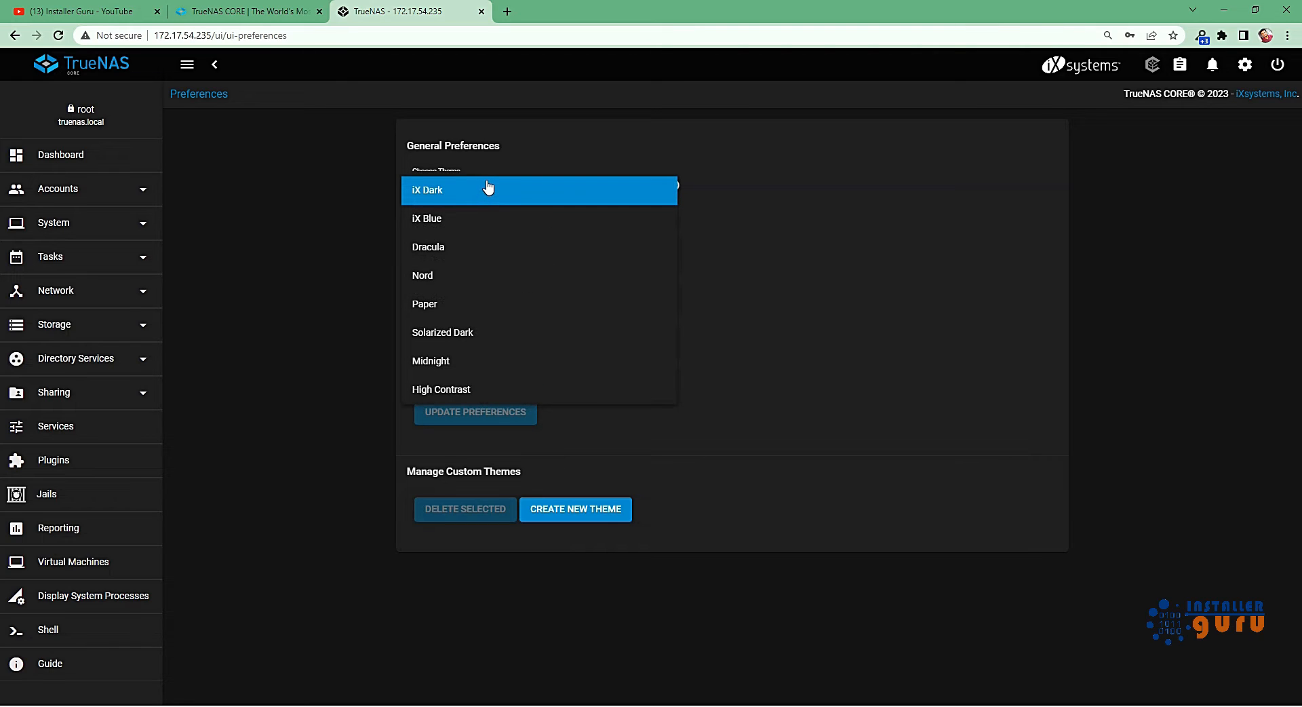
{"action": "left_click", "coordinate": [485, 219]}
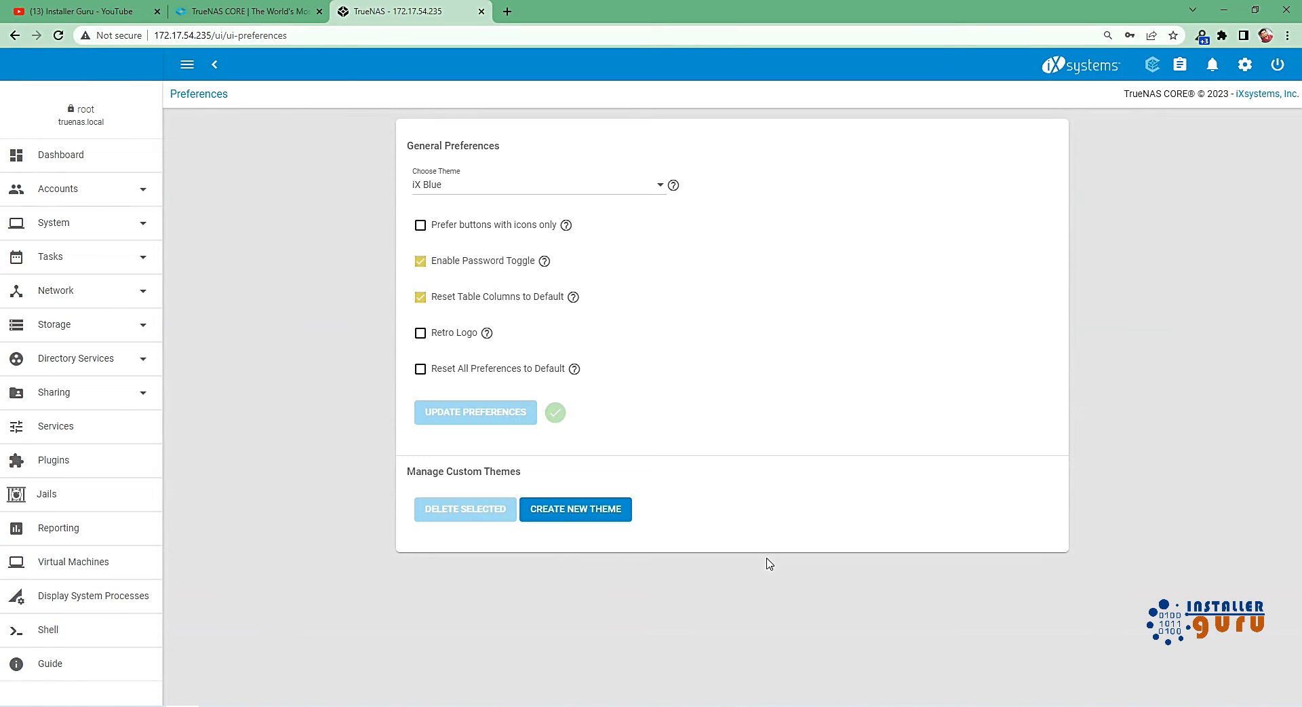
{"action": "left_click", "coordinate": [516, 185]}
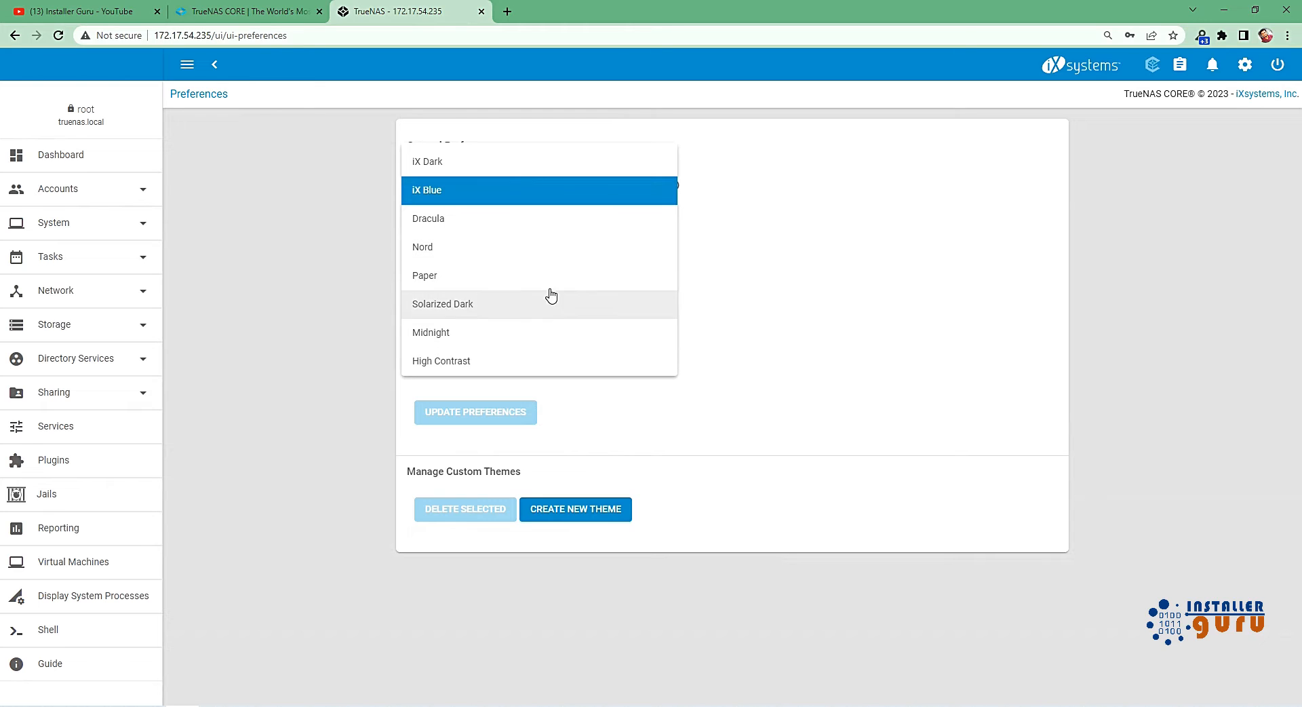
{"action": "left_click", "coordinate": [763, 551]}
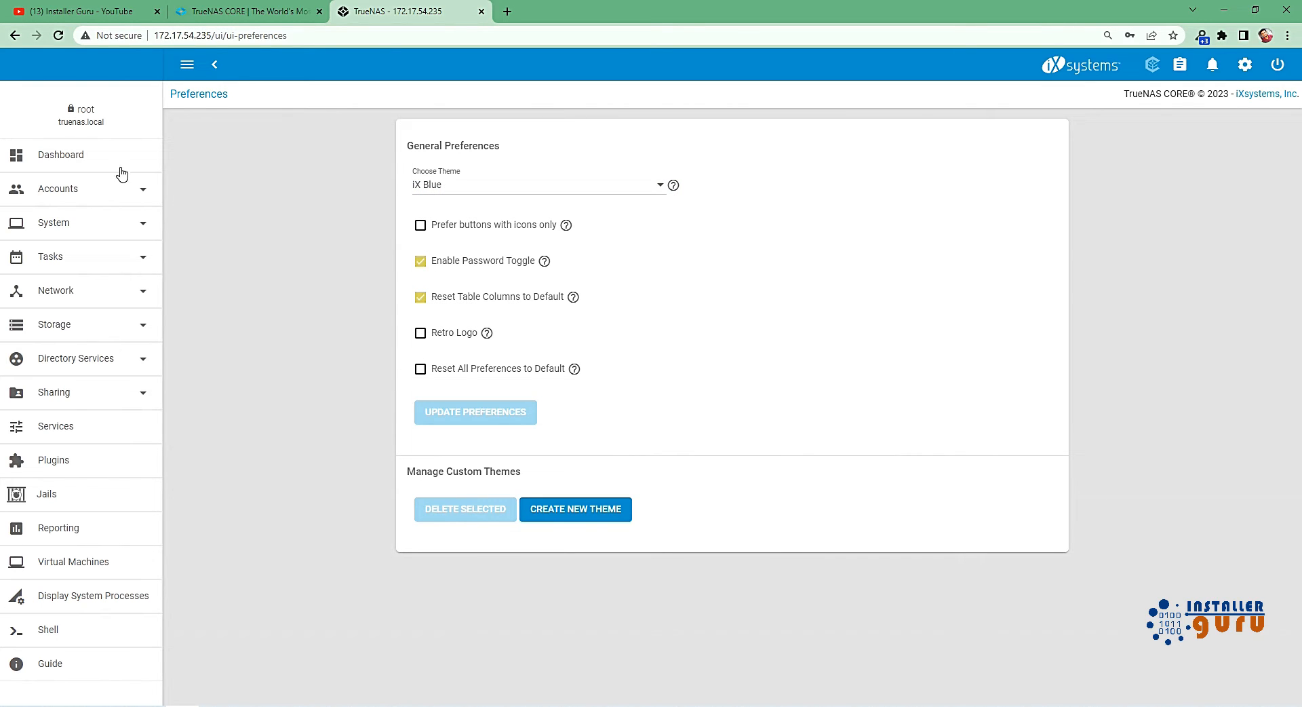
{"action": "left_click", "coordinate": [118, 167]}
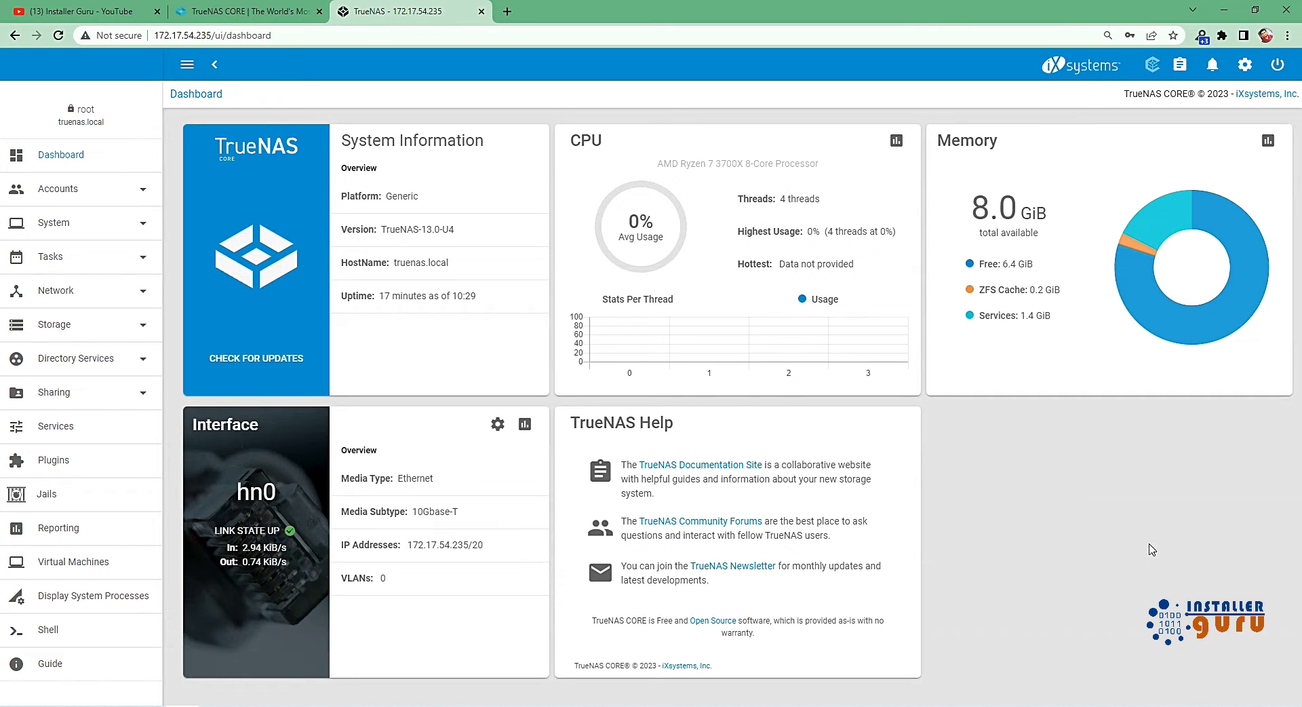
Open the account groups list, dismiss the display note and show the built-in groups.
{"action": "left_click", "coordinate": [112, 197]}
{"action": "left_click", "coordinate": [76, 224]}
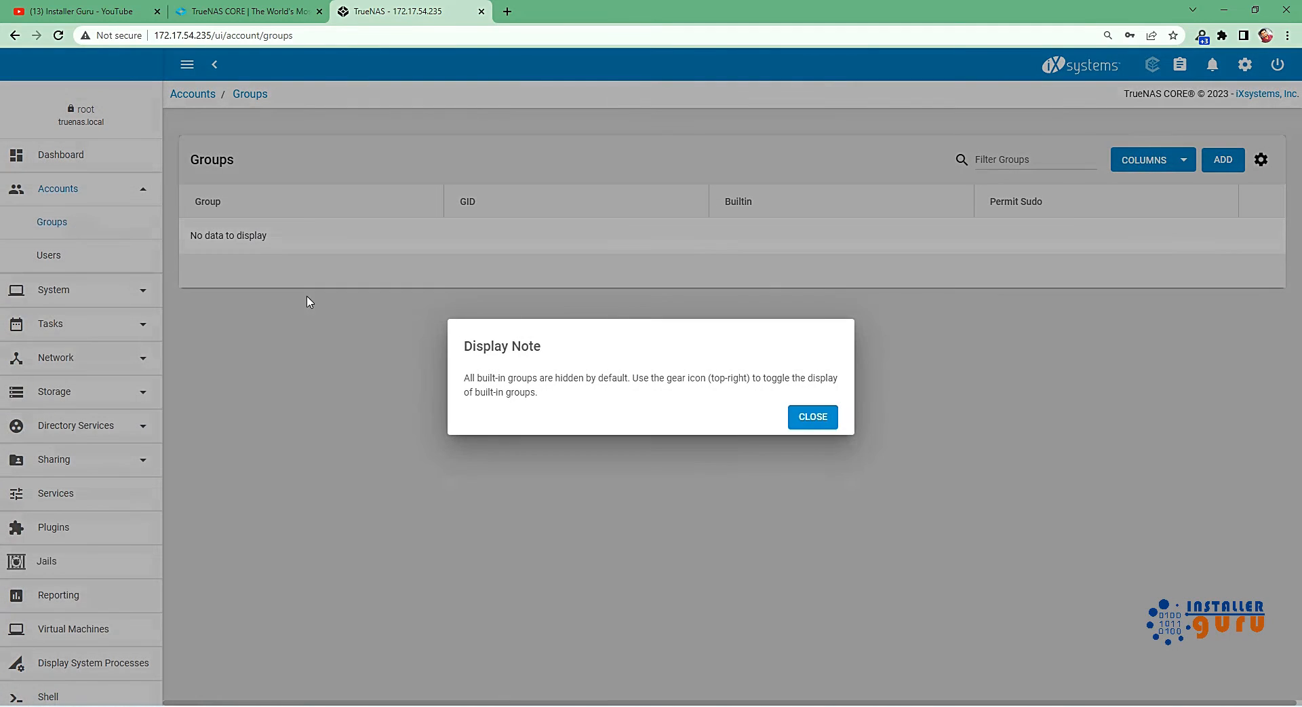
{"action": "left_click", "coordinate": [805, 415]}
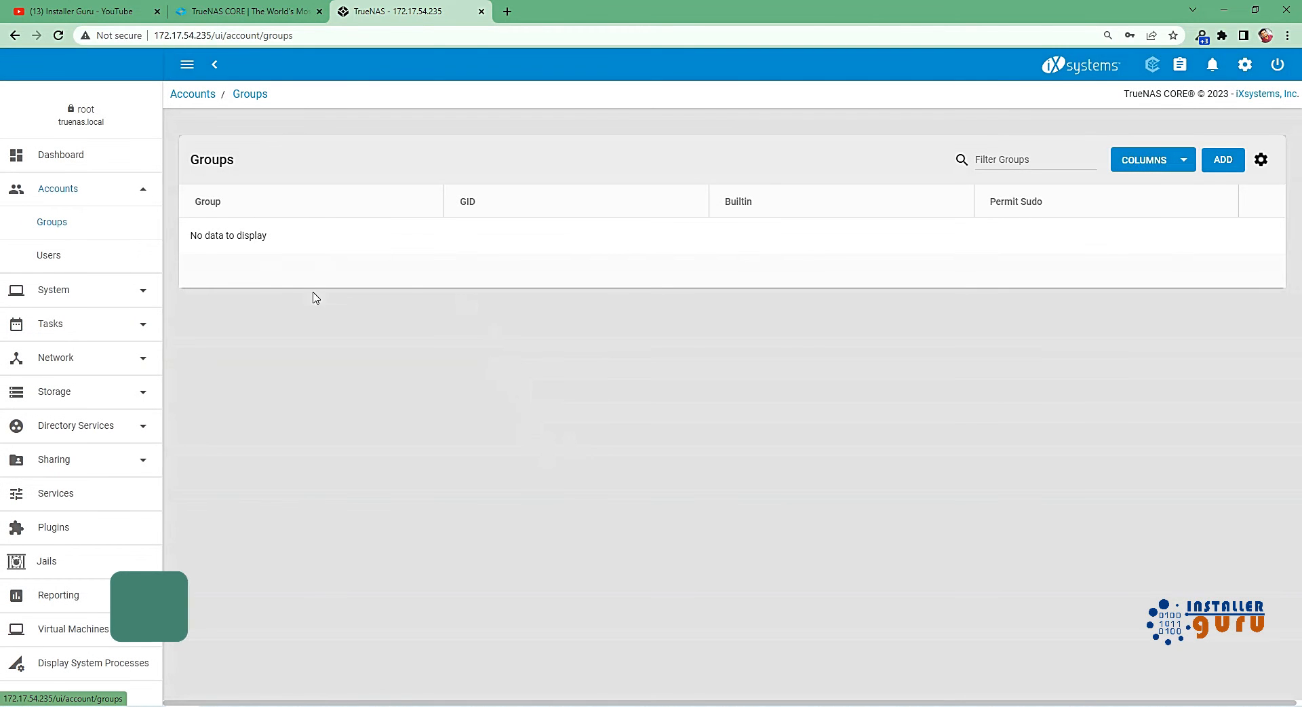
{"action": "left_click", "coordinate": [1263, 161]}
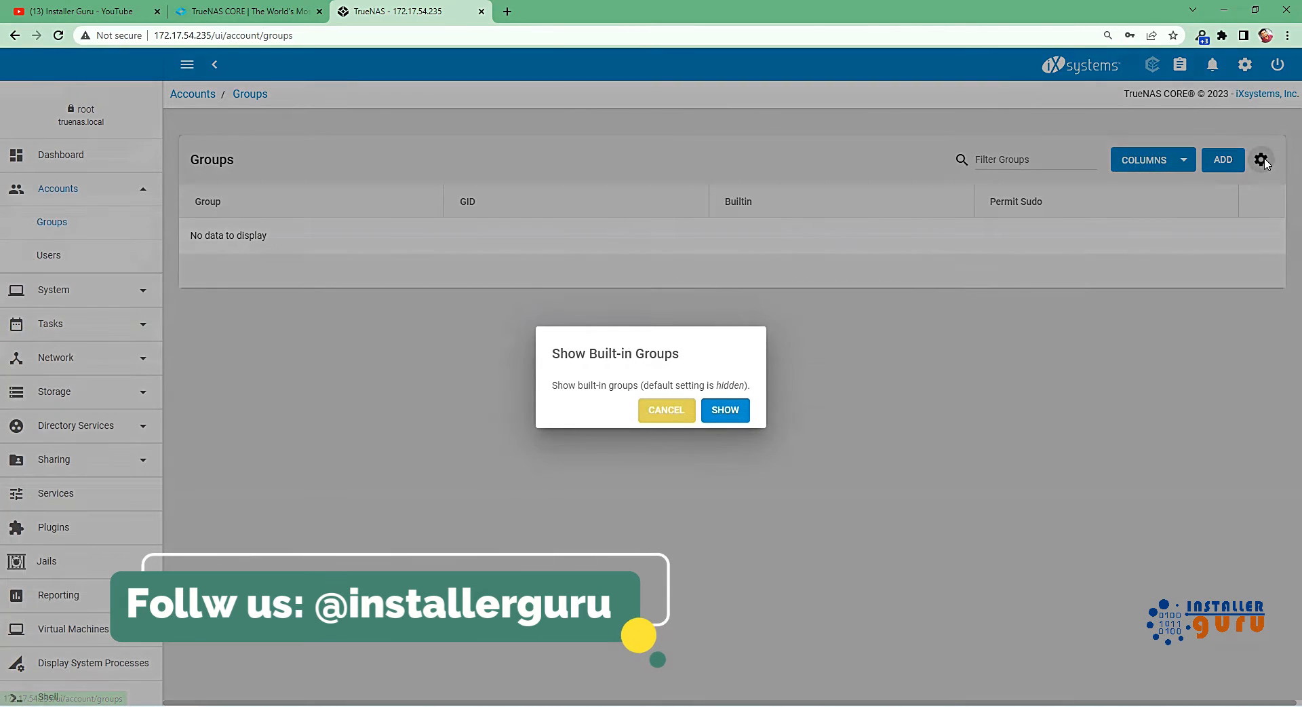
{"action": "left_click", "coordinate": [725, 411]}
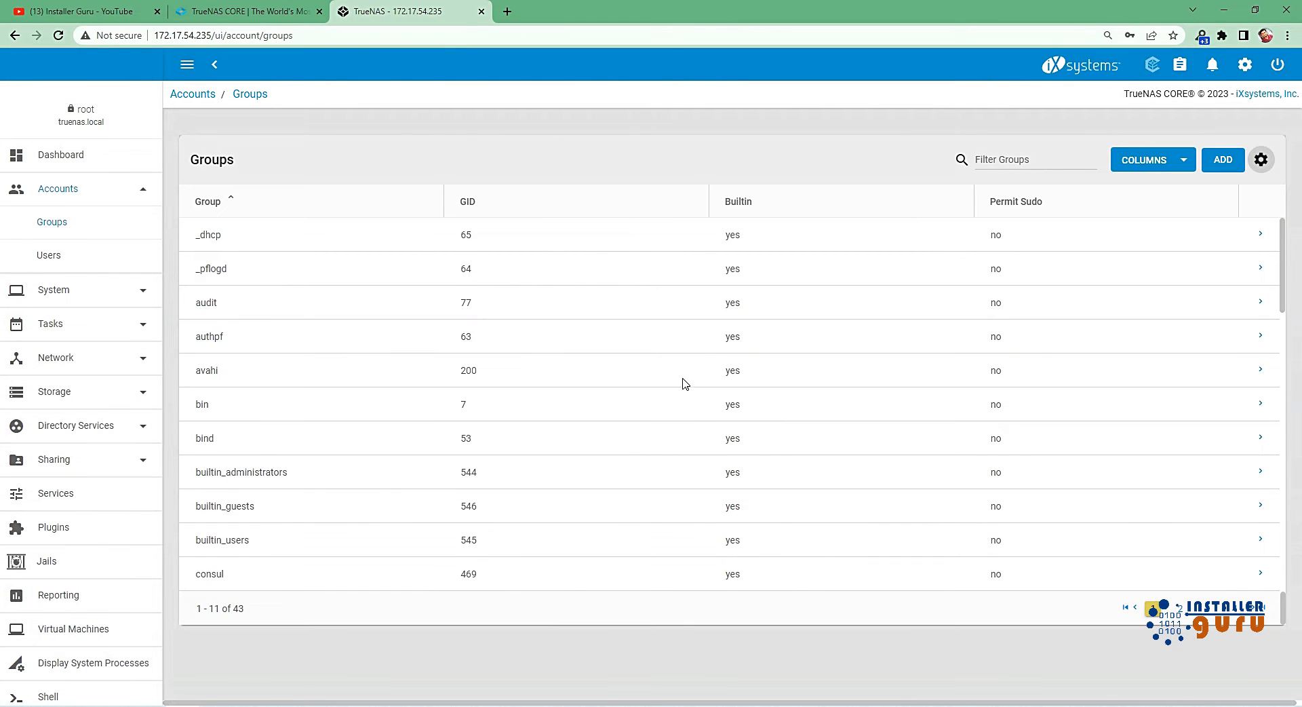
Look through the built-in groups with their GID, Builtin and Permit Sudo columns.
{"action": "scroll", "coordinate": [713, 352], "scroll_direction": "down", "scroll_amount": 3}
{"action": "scroll", "coordinate": [722, 421], "scroll_direction": "down", "scroll_amount": 12}
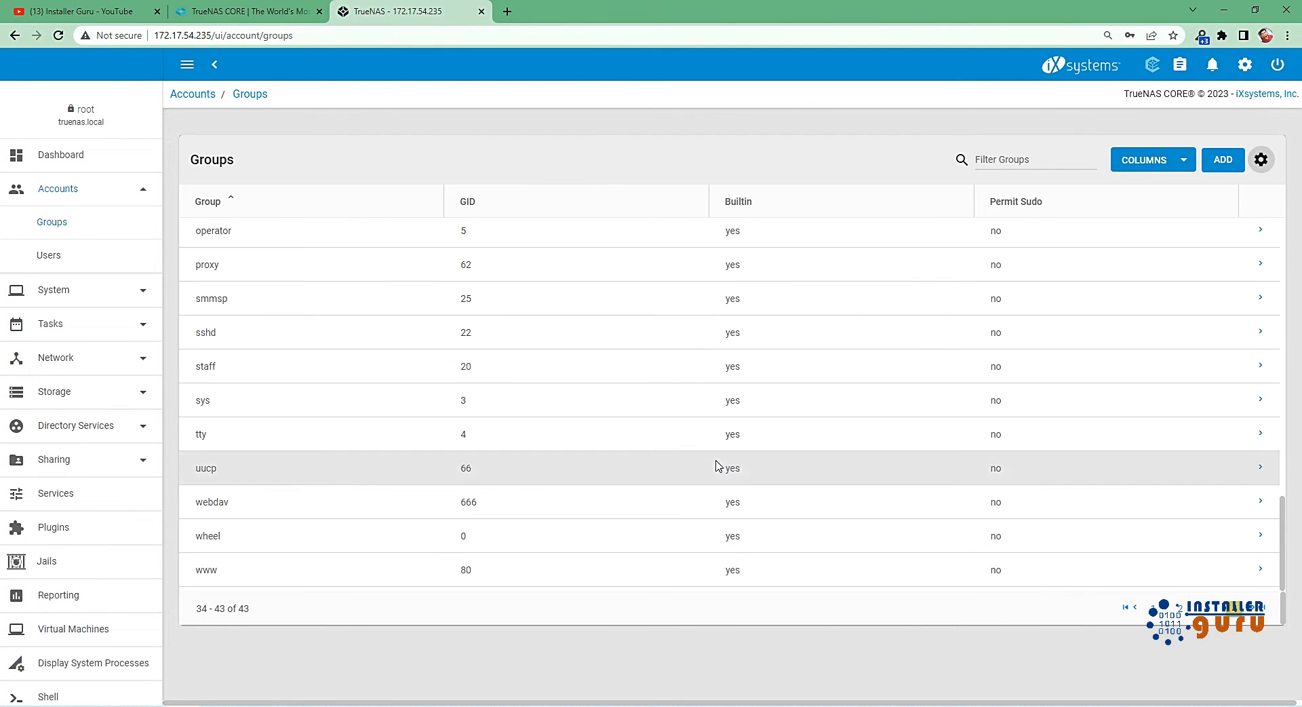
{"action": "scroll", "coordinate": [714, 486], "scroll_direction": "up", "scroll_amount": 7}
{"action": "scroll", "coordinate": [714, 486], "scroll_direction": "up", "scroll_amount": 5}
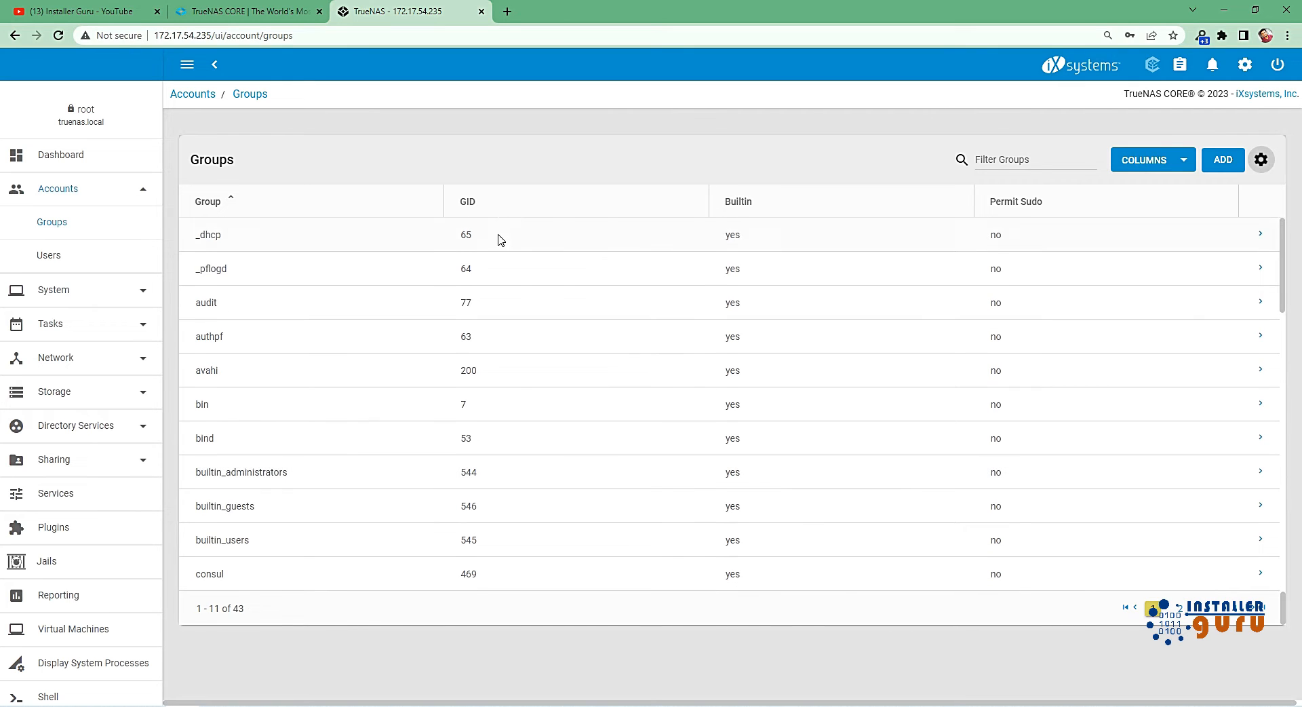
{"action": "scroll", "coordinate": [712, 519], "scroll_direction": "down", "scroll_amount": 15}
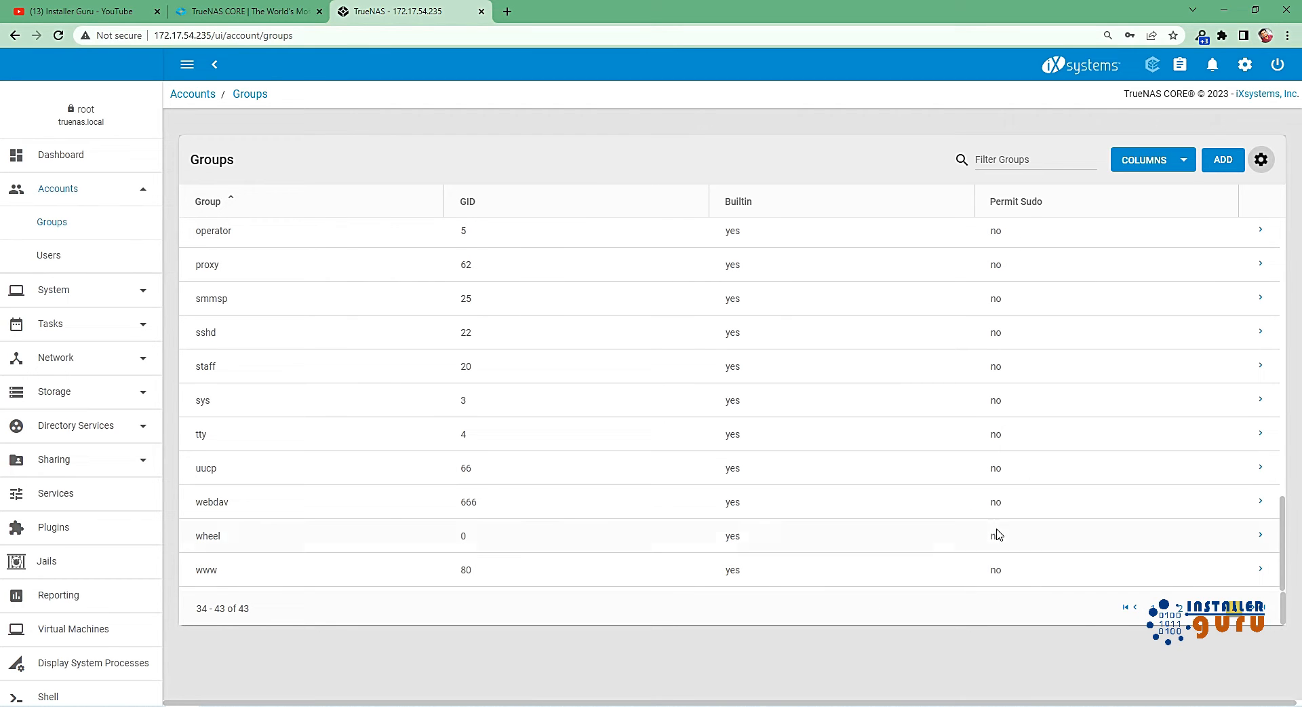
{"action": "scroll", "coordinate": [963, 512], "scroll_direction": "up", "scroll_amount": 15}
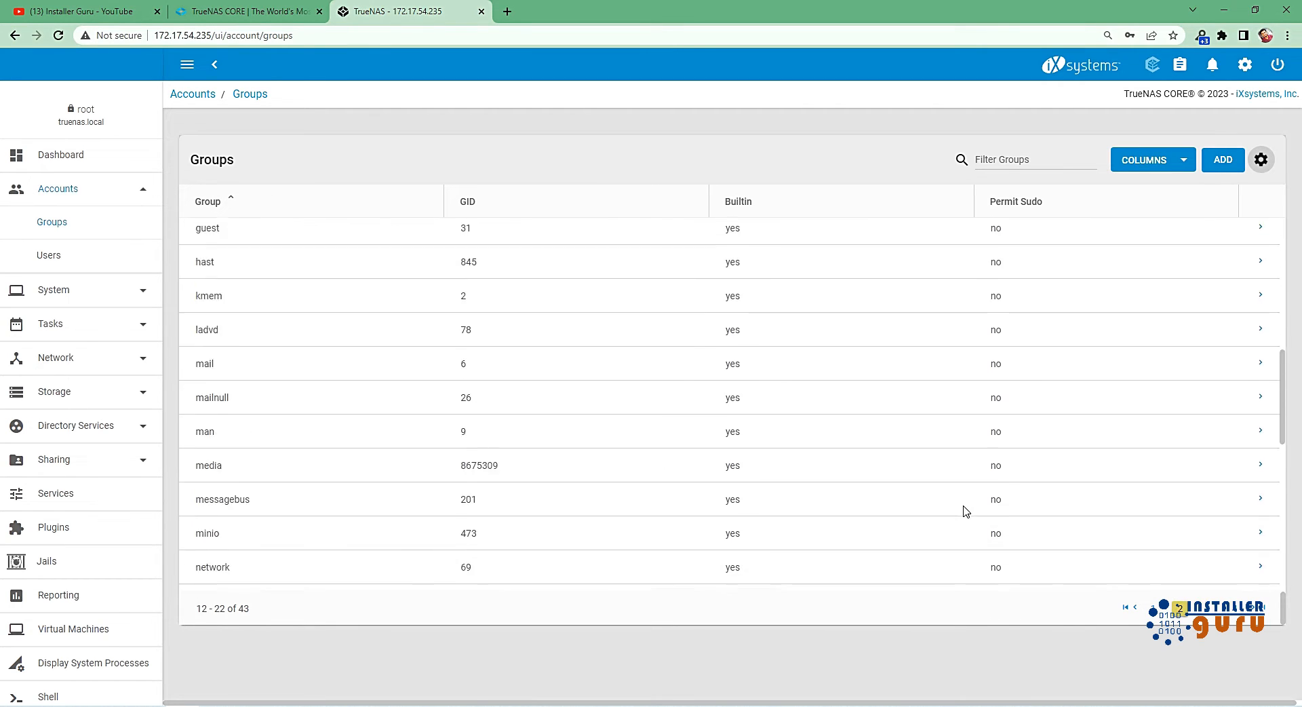
{"action": "scroll", "coordinate": [969, 503], "scroll_direction": "up", "scroll_amount": 2}
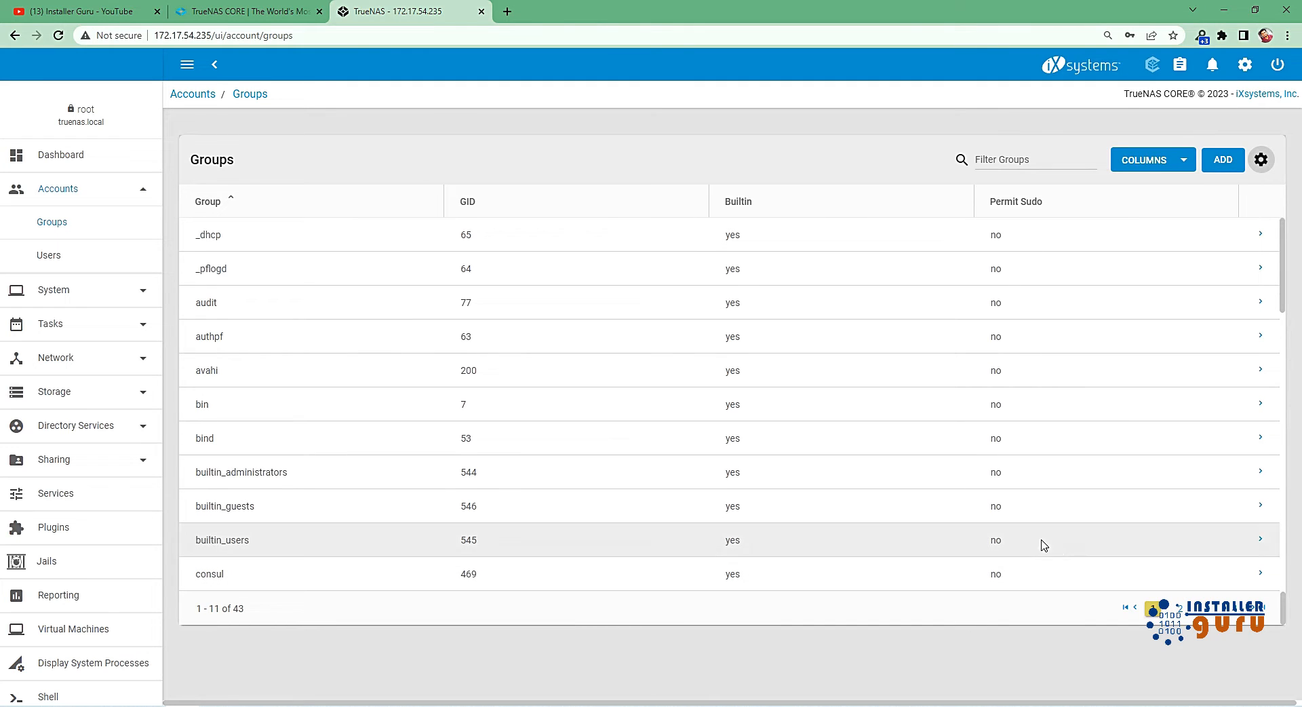
Examine the new group form's GID, Name and Permit Sudo settings at a larger page zoom, and cancel without creating a group.
{"action": "left_click", "coordinate": [1226, 159]}
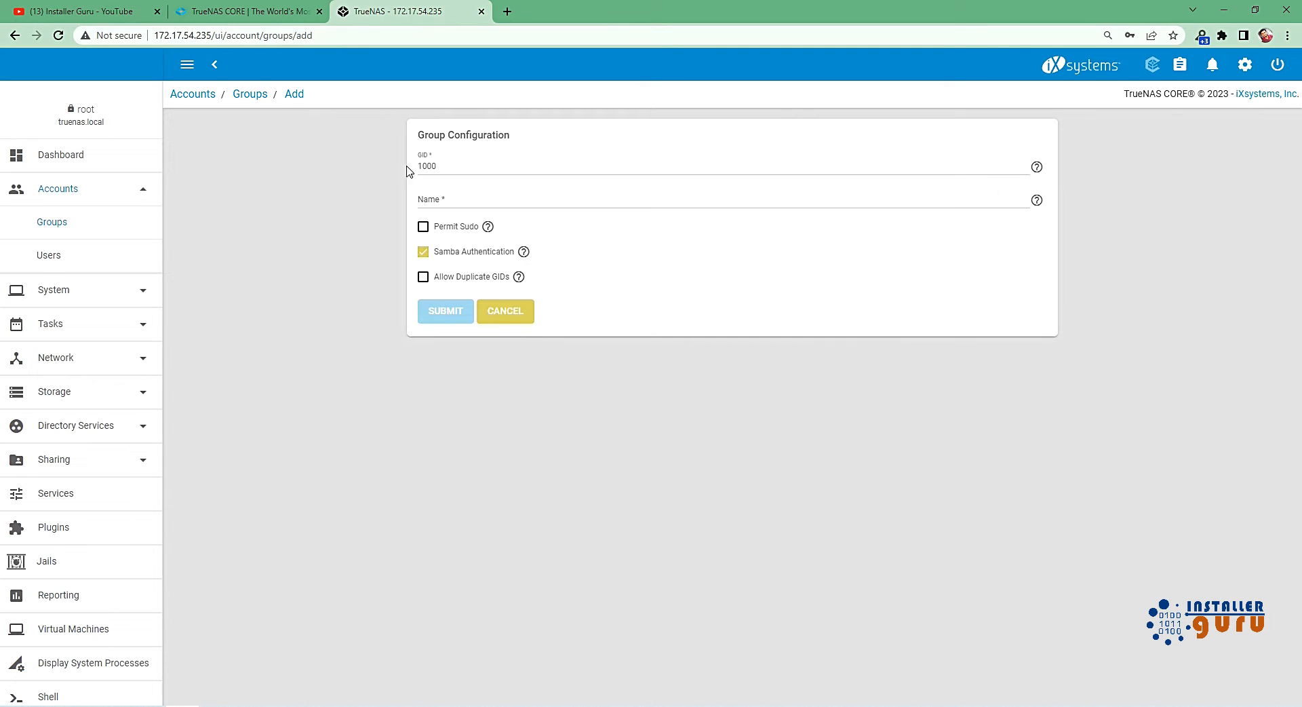
{"action": "left_click", "coordinate": [478, 201]}
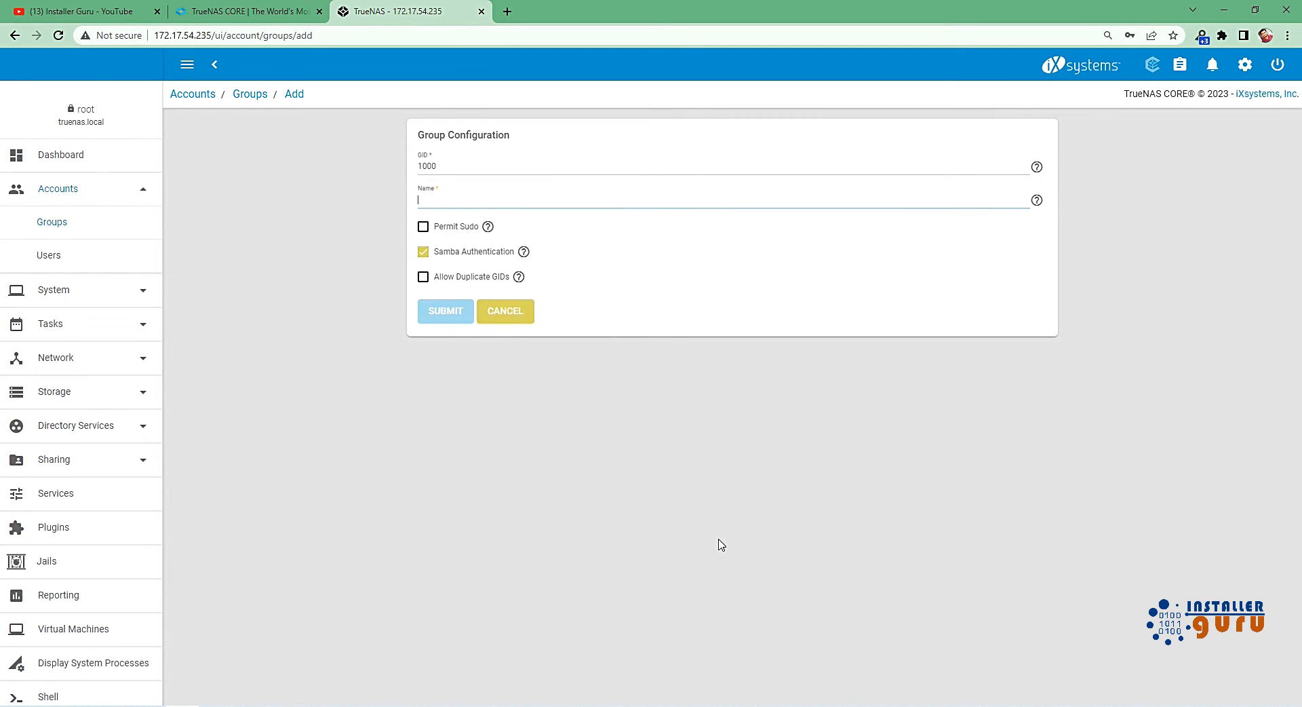
{"action": "key", "text": "ctrl+plus"}
{"action": "key", "text": "ctrl+plus"}
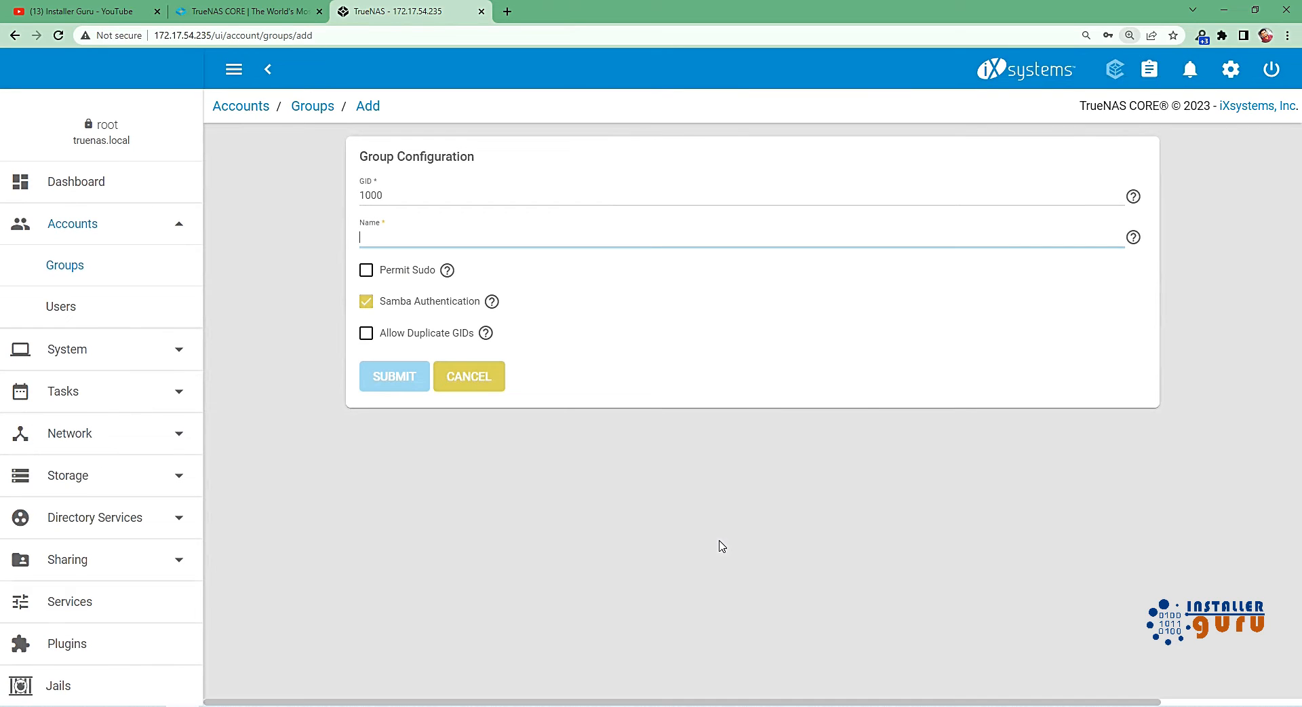
{"action": "left_click", "coordinate": [454, 271]}
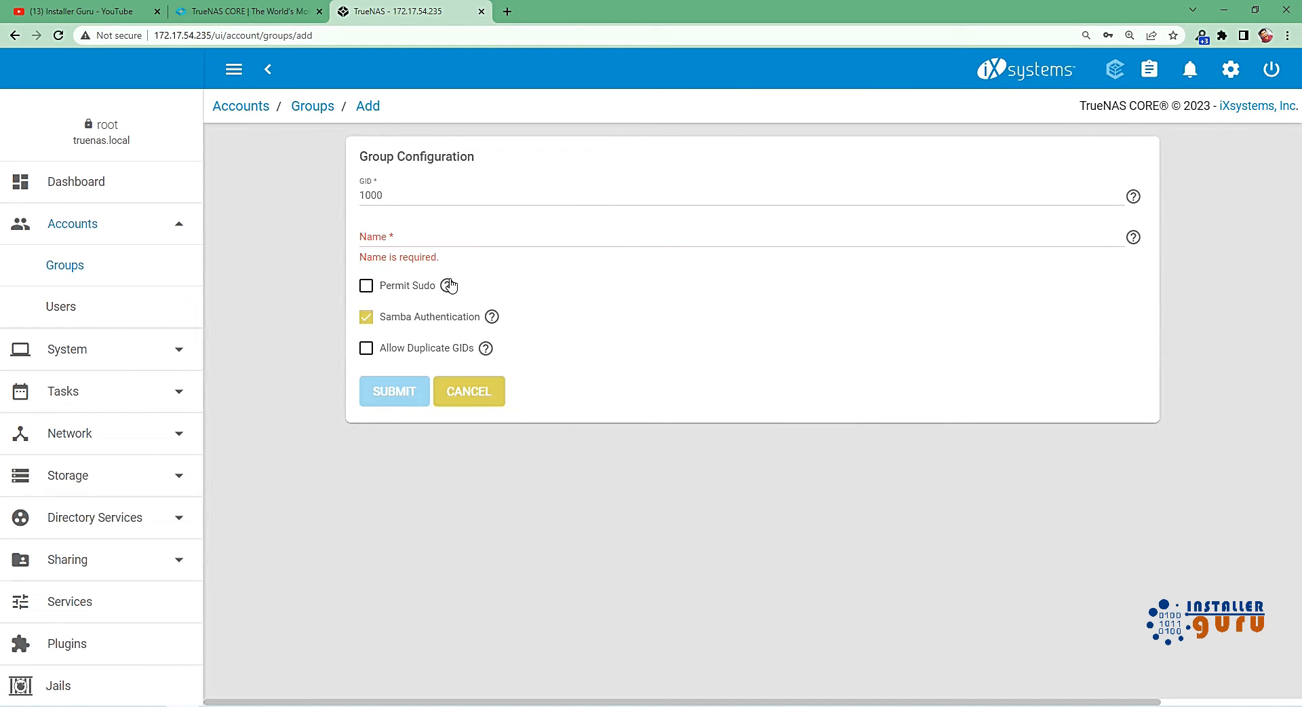
{"action": "left_click", "coordinate": [447, 285]}
{"action": "left_click", "coordinate": [476, 394]}
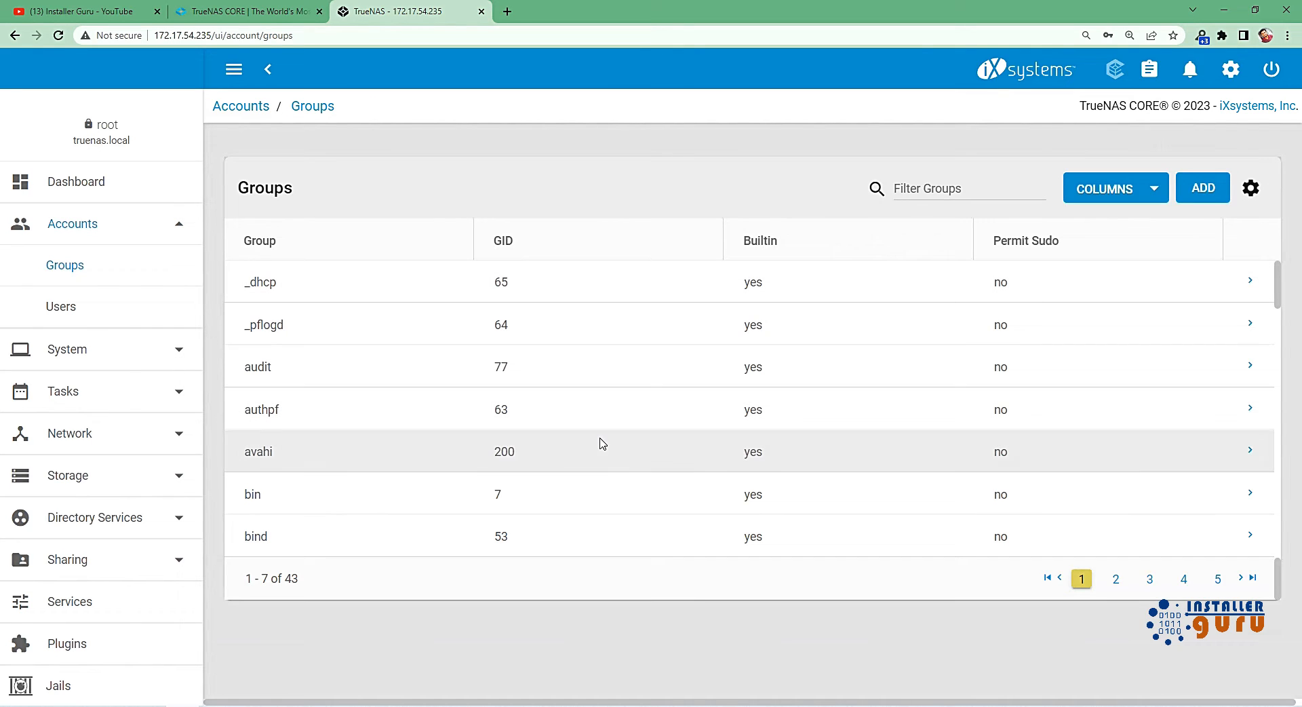
Open the account users list, dismiss the display note, and show and look through the built-in users.
{"action": "left_click", "coordinate": [112, 310]}
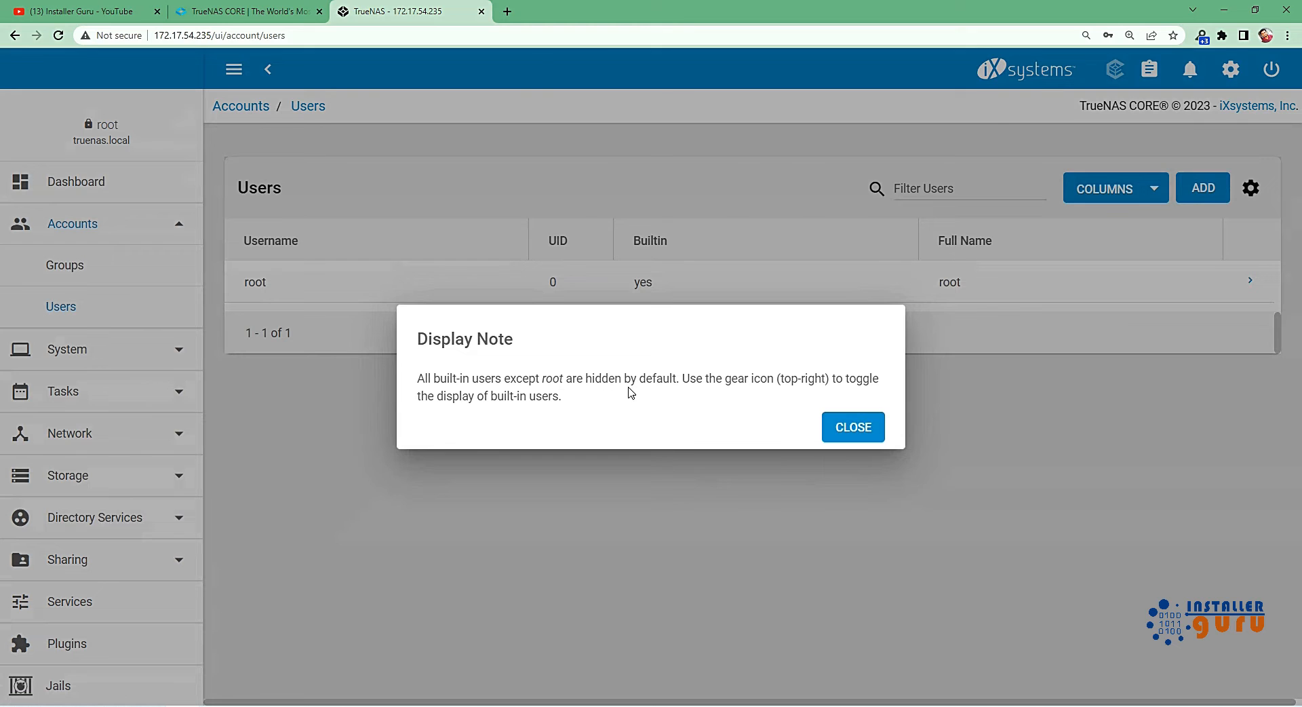
{"action": "left_click", "coordinate": [842, 428]}
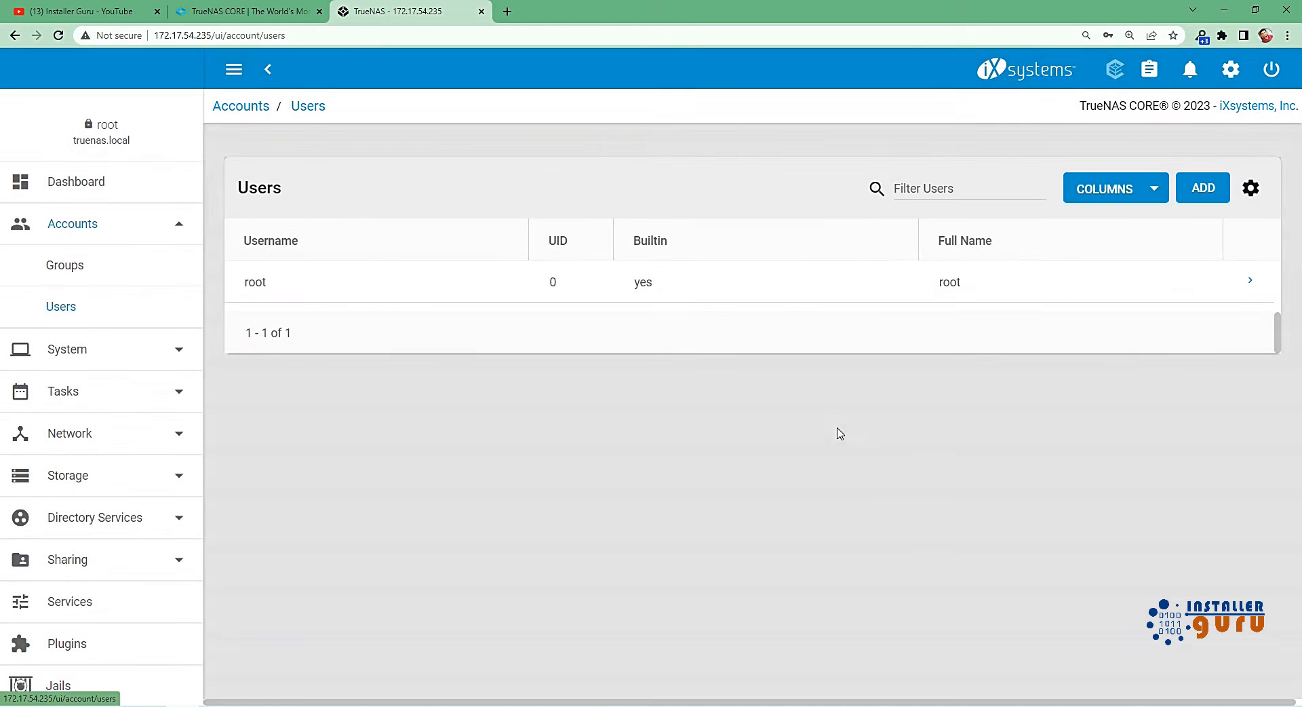
{"action": "left_click", "coordinate": [1251, 188]}
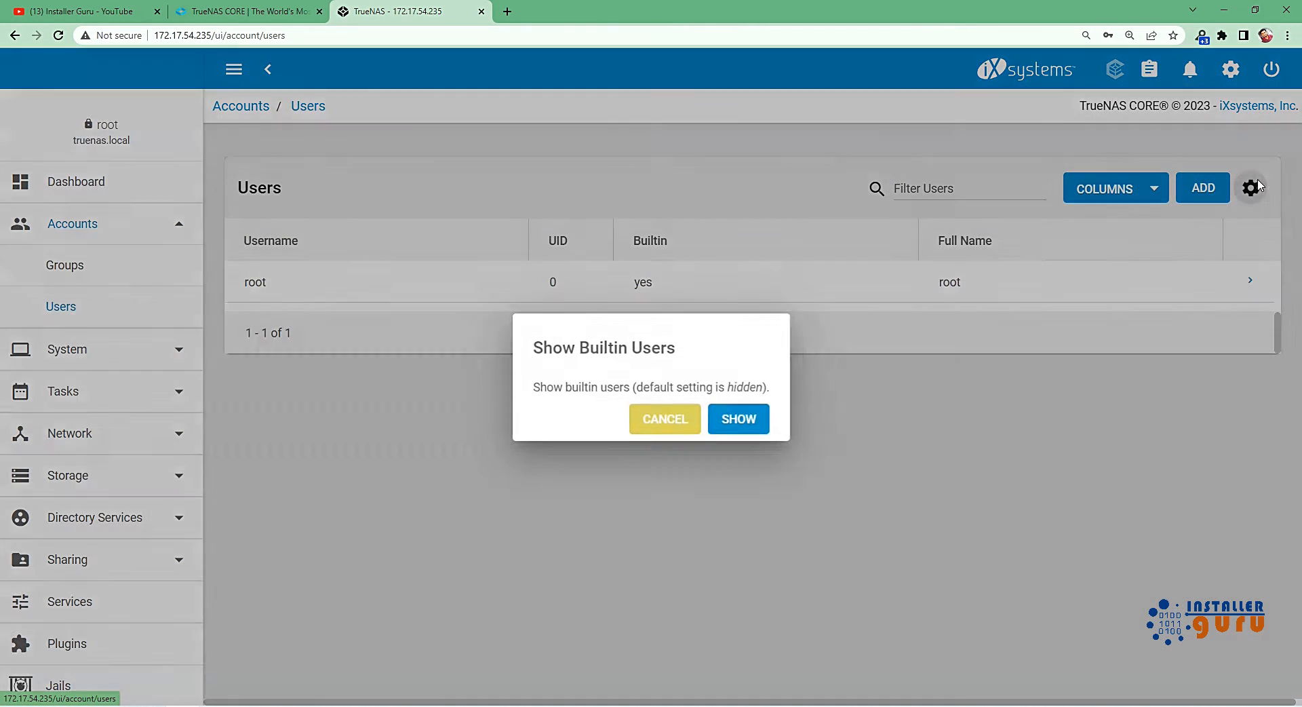
{"action": "left_click", "coordinate": [739, 422]}
{"action": "scroll", "coordinate": [741, 375], "scroll_direction": "down", "scroll_amount": 15}
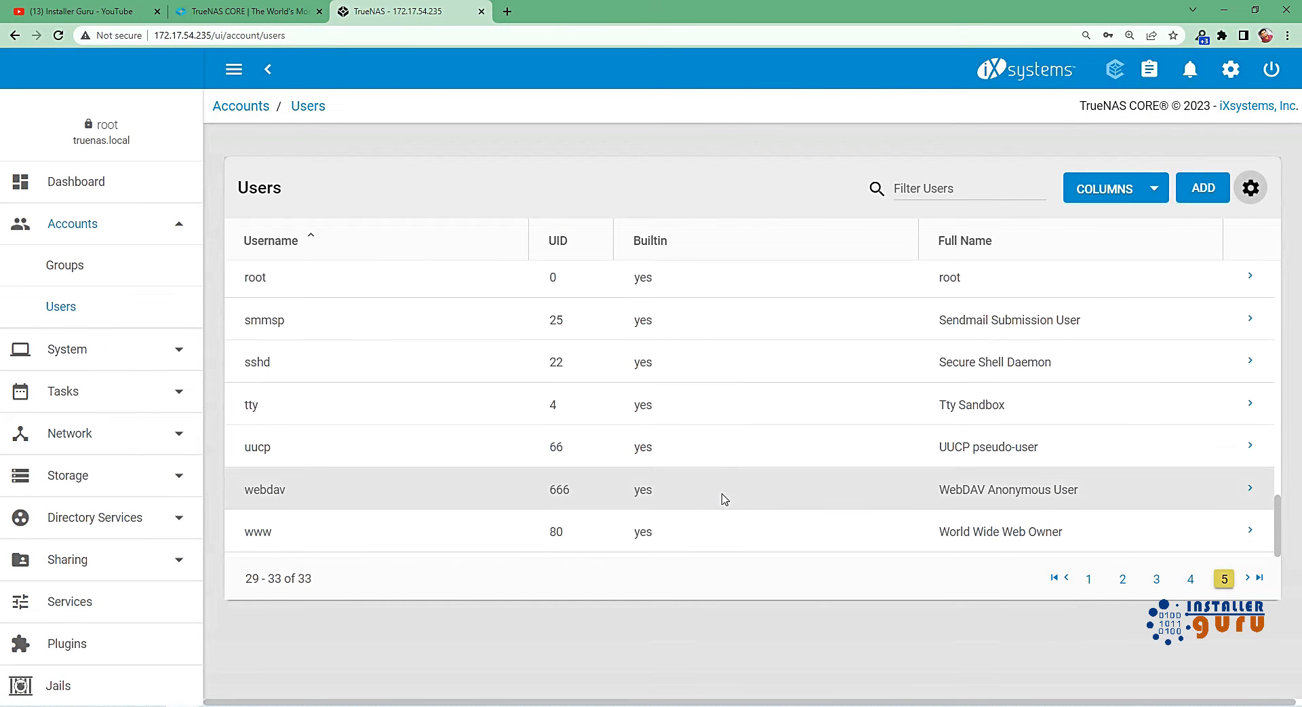
{"action": "scroll", "coordinate": [725, 495], "scroll_direction": "up", "scroll_amount": 15}
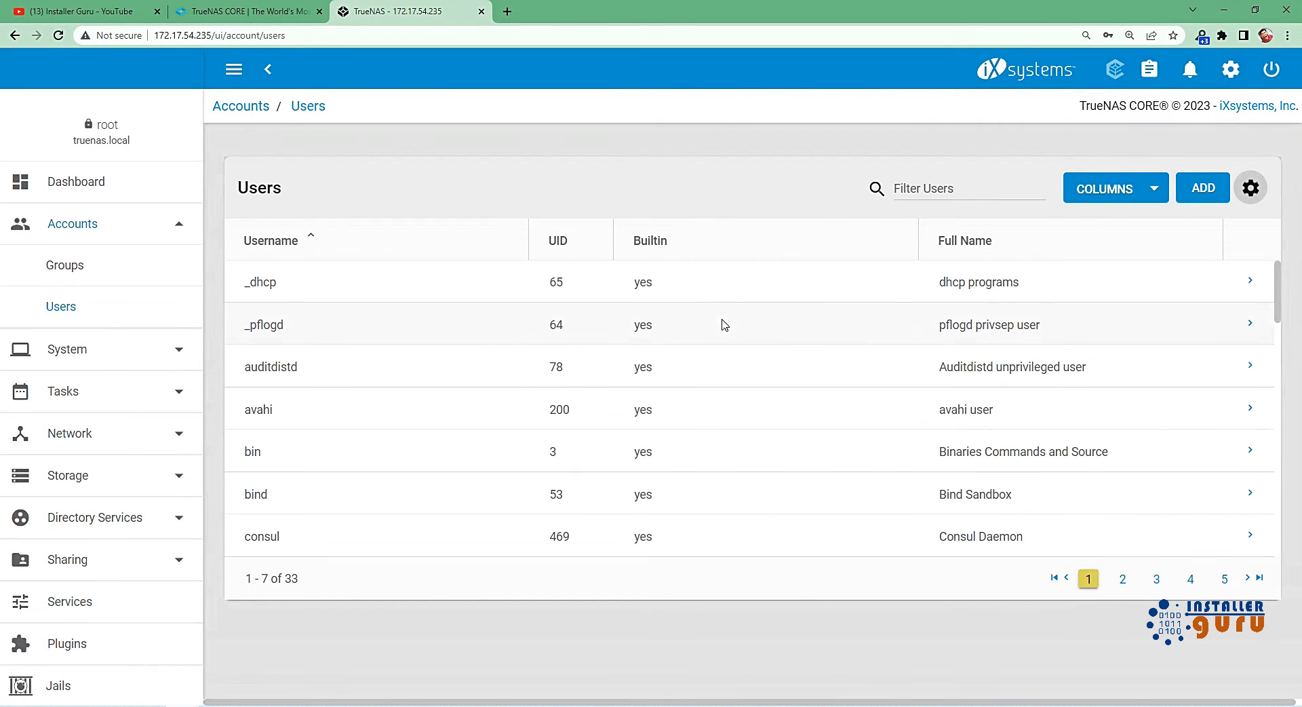
{"action": "scroll", "coordinate": [677, 500], "scroll_direction": "down", "scroll_amount": 4}
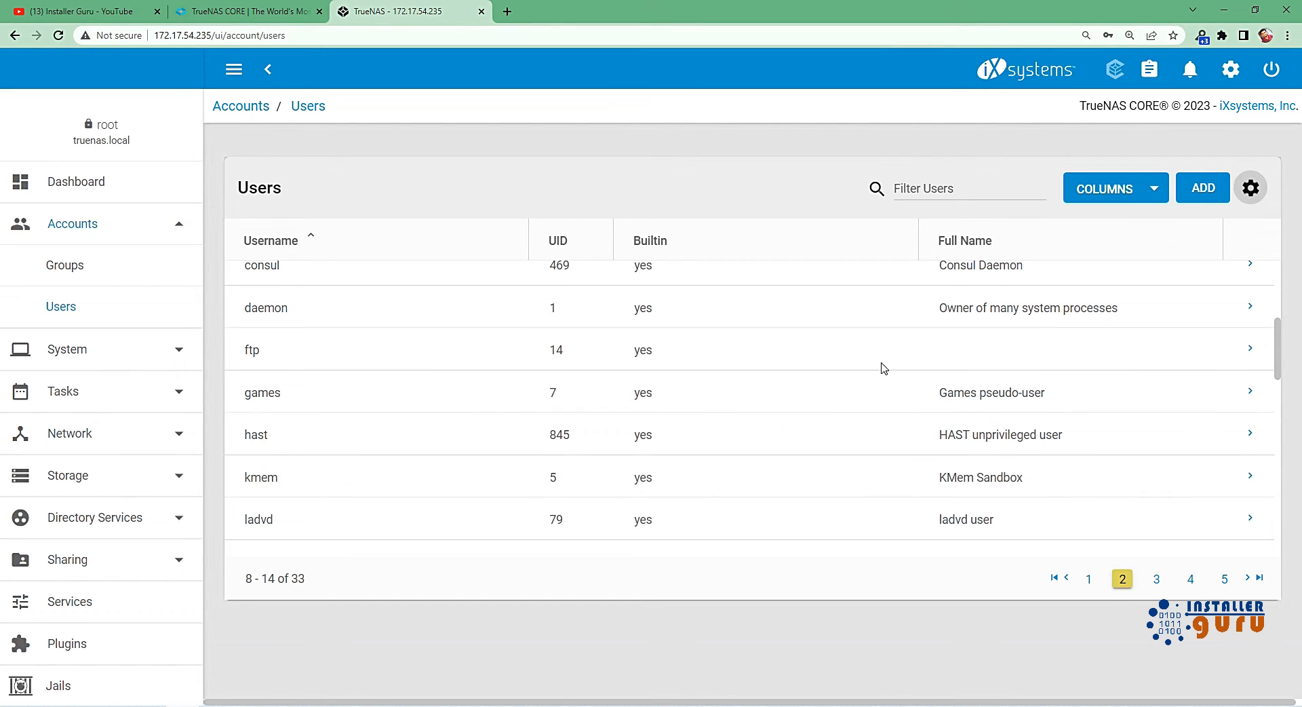
Examine the new user form's identification, user ID and groups, directories and permissions, and authentication settings, and cancel without creating a user.
{"action": "left_click", "coordinate": [1216, 187]}
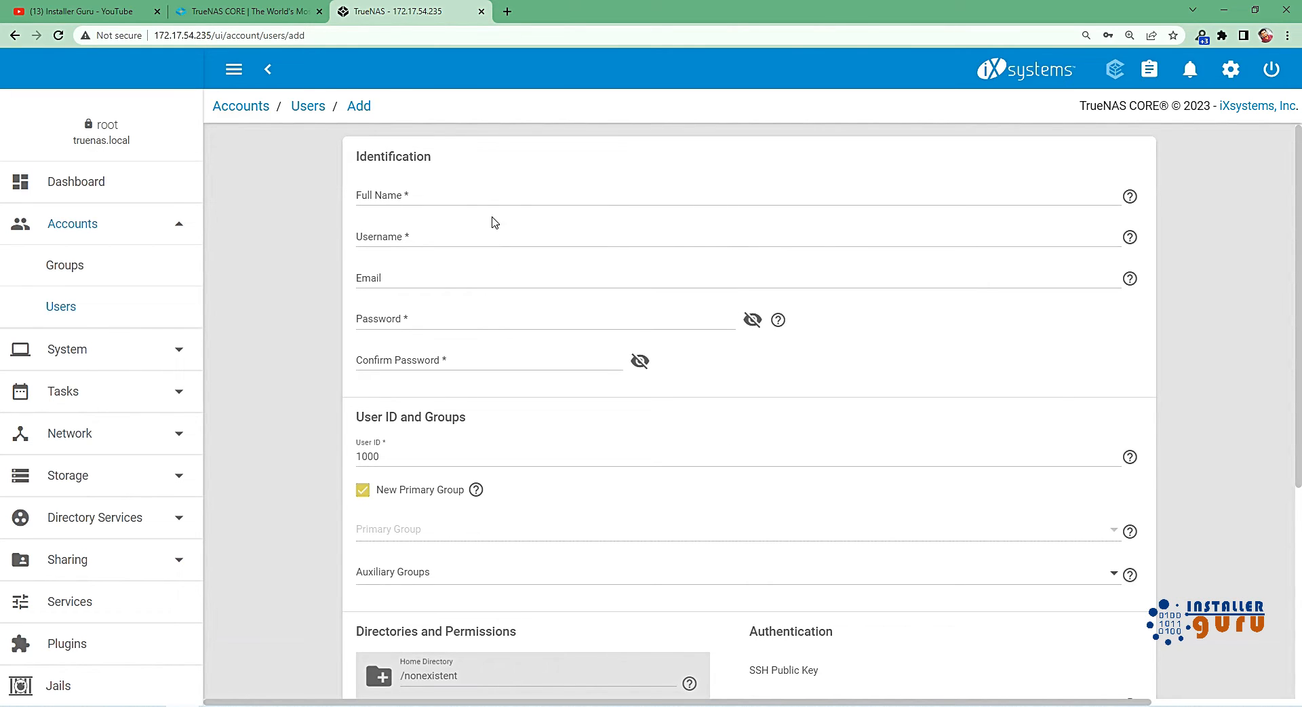
{"action": "left_click", "coordinate": [483, 195]}
{"action": "left_click", "coordinate": [477, 240]}
{"action": "left_click", "coordinate": [468, 309]}
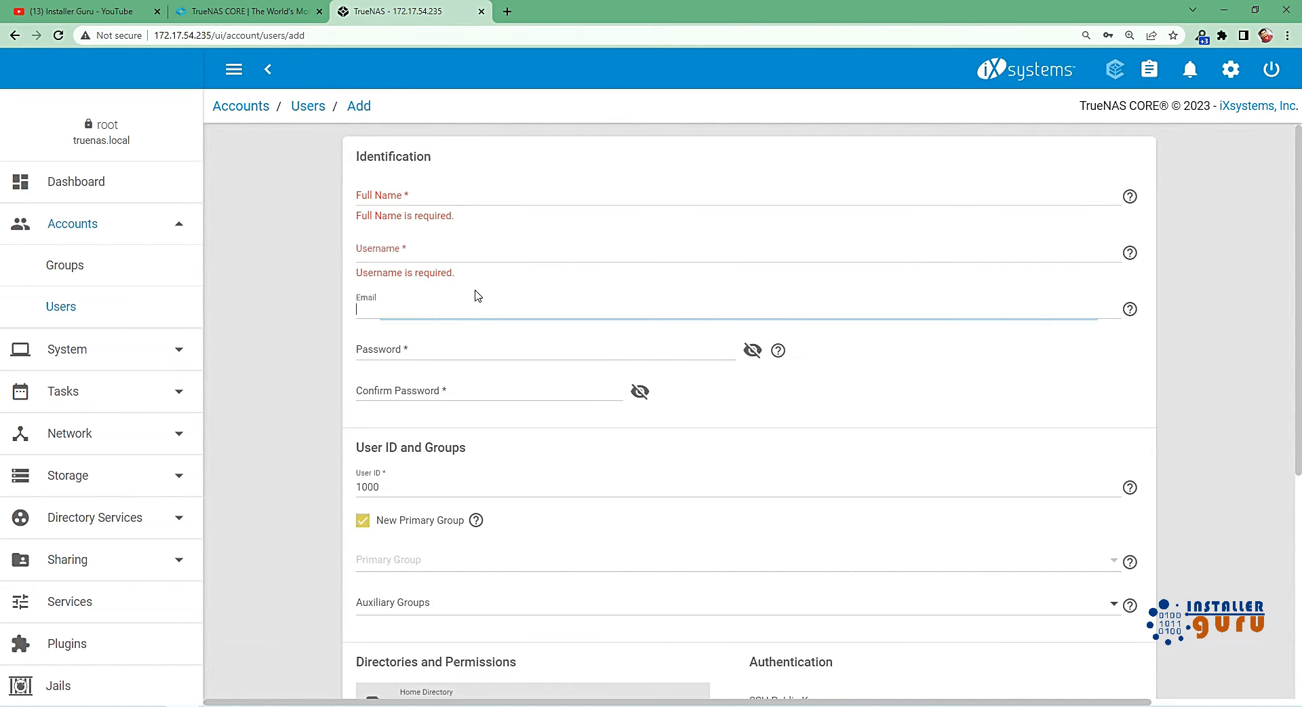
{"action": "left_click", "coordinate": [465, 390]}
{"action": "scroll", "coordinate": [648, 486], "scroll_direction": "down", "scroll_amount": 3}
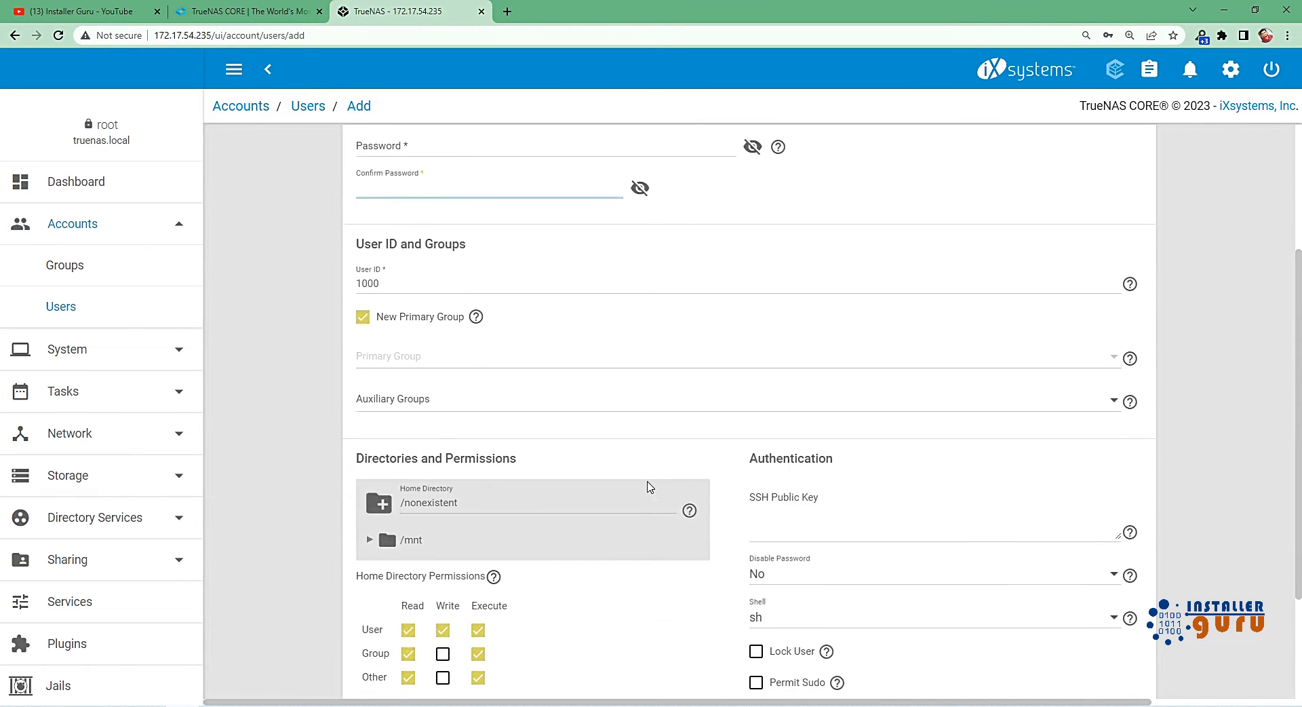
{"action": "scroll", "coordinate": [631, 468], "scroll_direction": "down", "scroll_amount": 2}
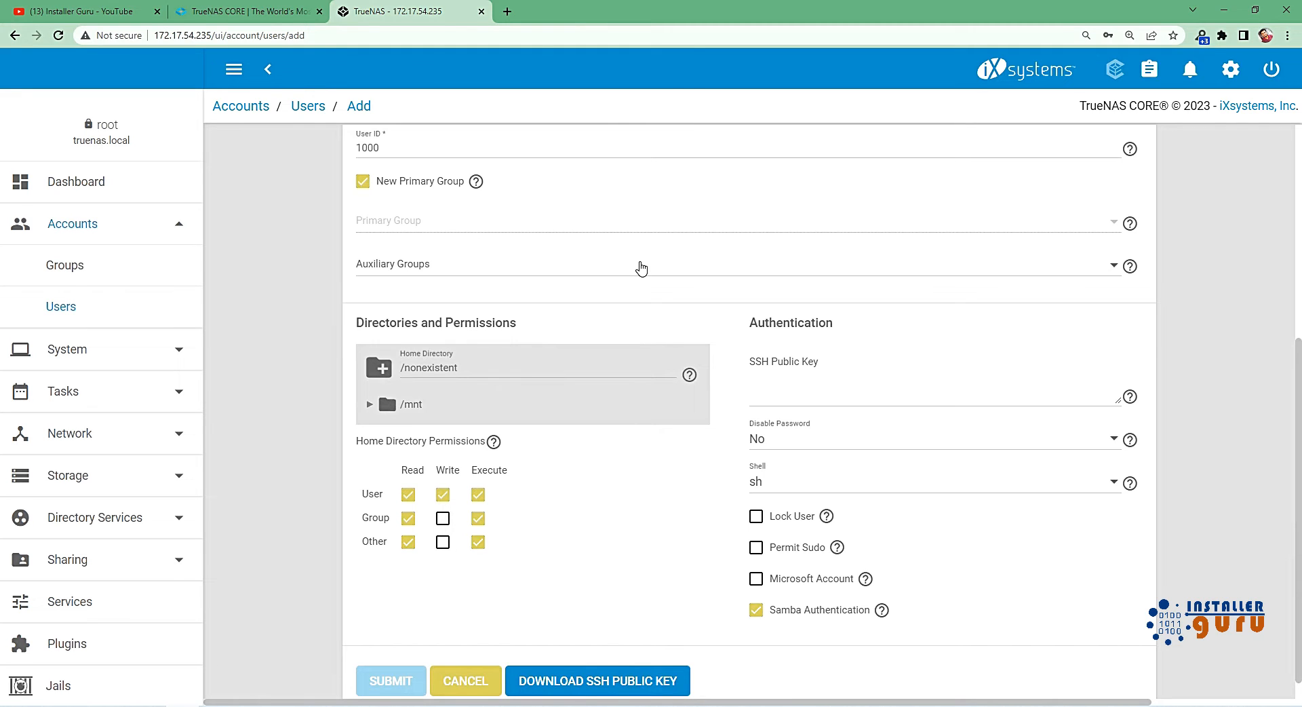
{"action": "scroll", "coordinate": [640, 267], "scroll_direction": "down", "scroll_amount": 1}
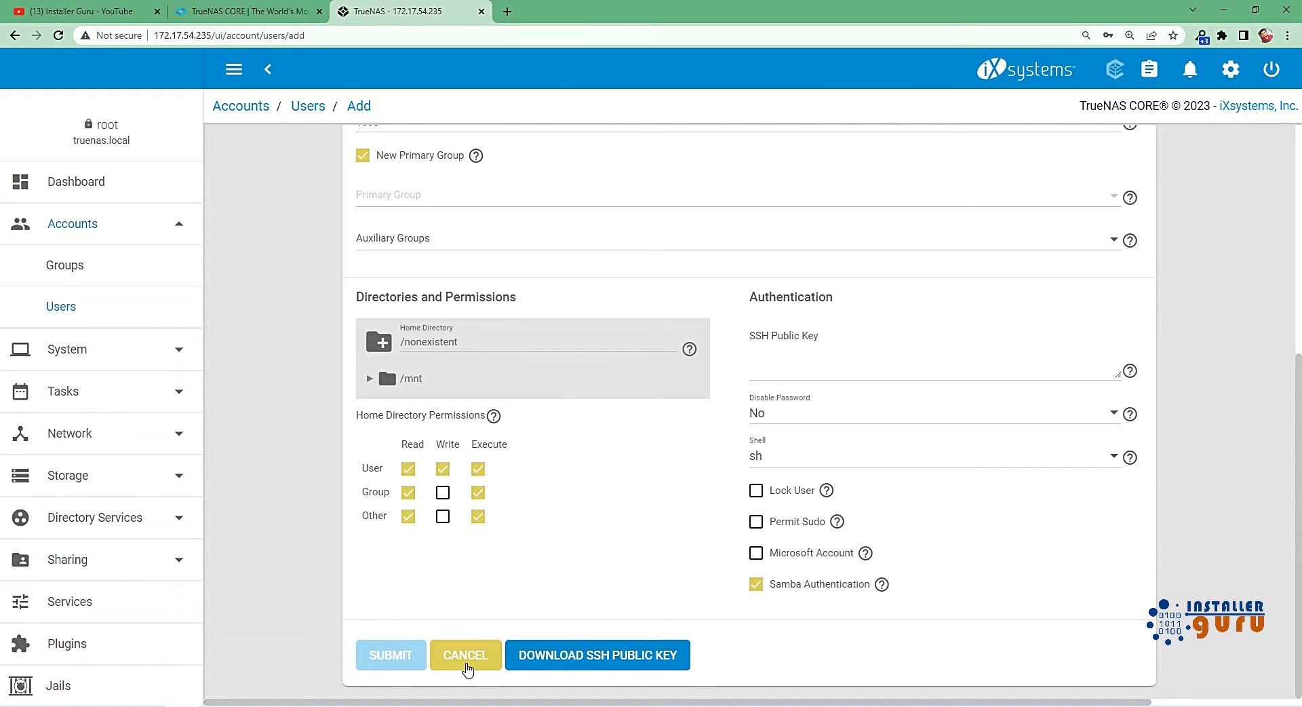
{"action": "left_click", "coordinate": [466, 662]}
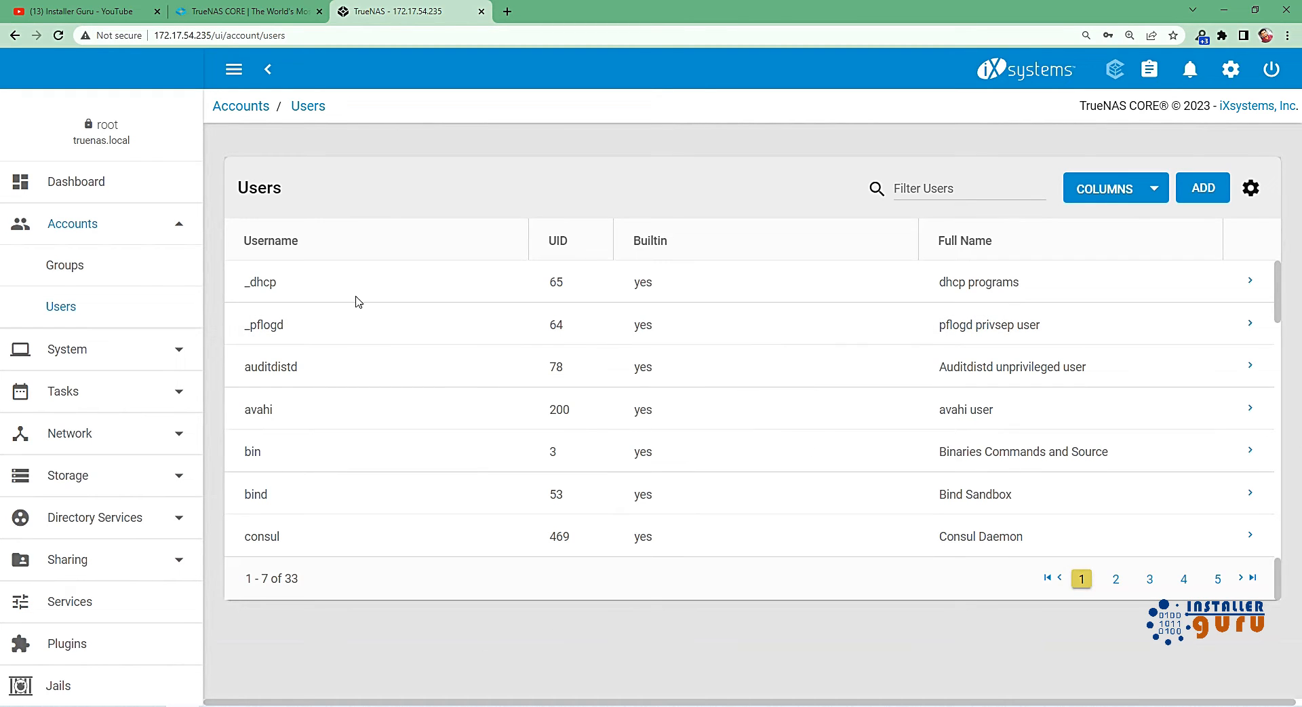
Collapse the Accounts section and open the list of storage disks.
{"action": "scroll", "coordinate": [116, 414], "scroll_direction": "down", "scroll_amount": 3}
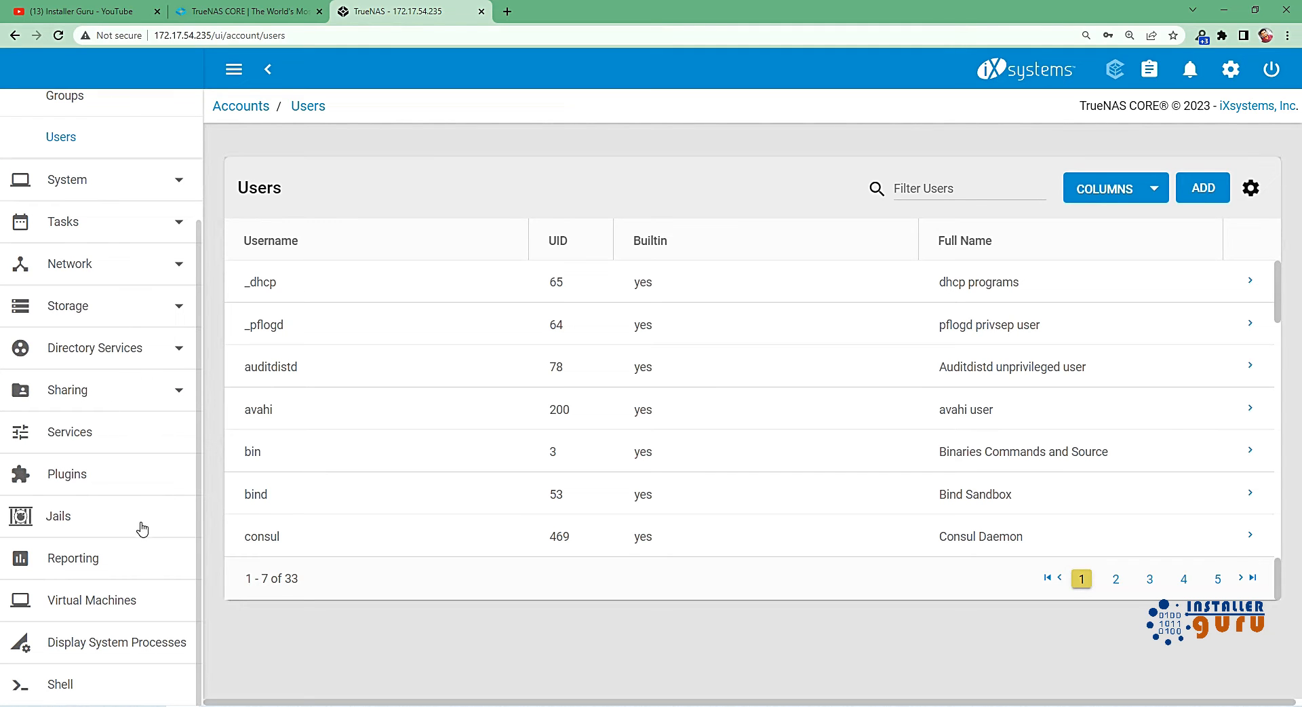
{"action": "scroll", "coordinate": [140, 377], "scroll_direction": "up", "scroll_amount": 3}
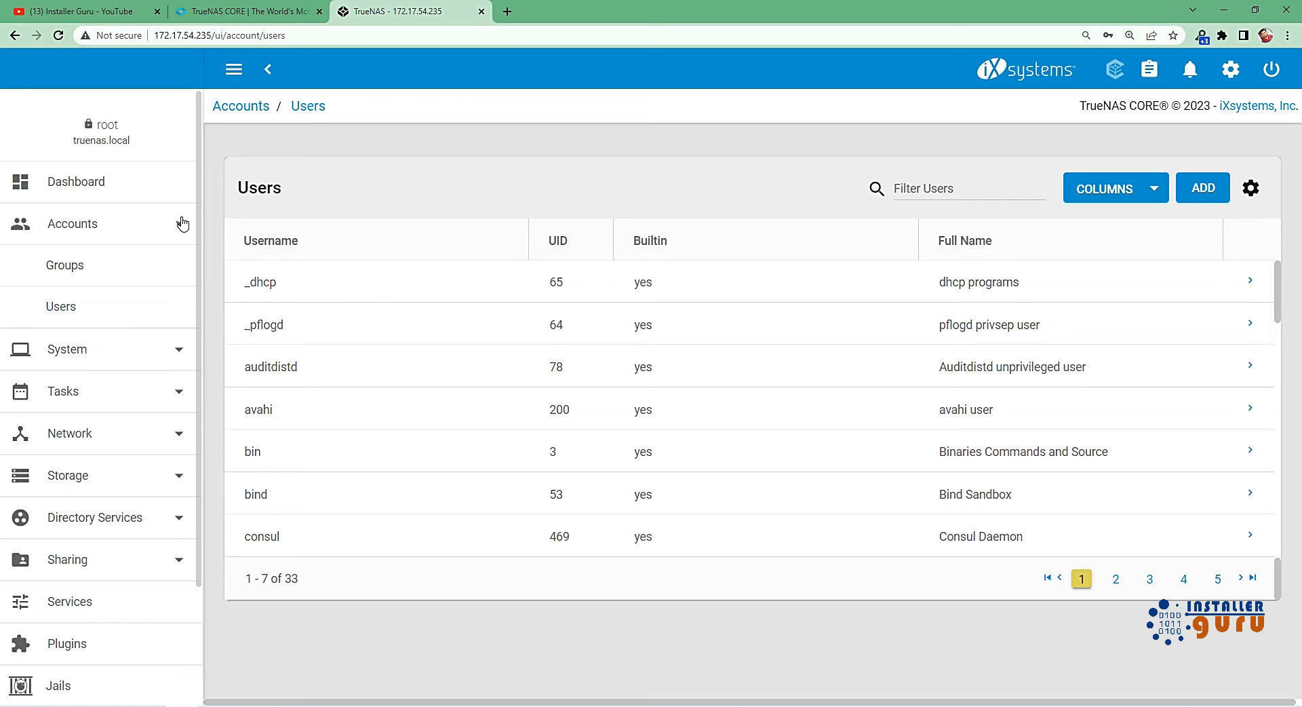
{"action": "left_click", "coordinate": [182, 224]}
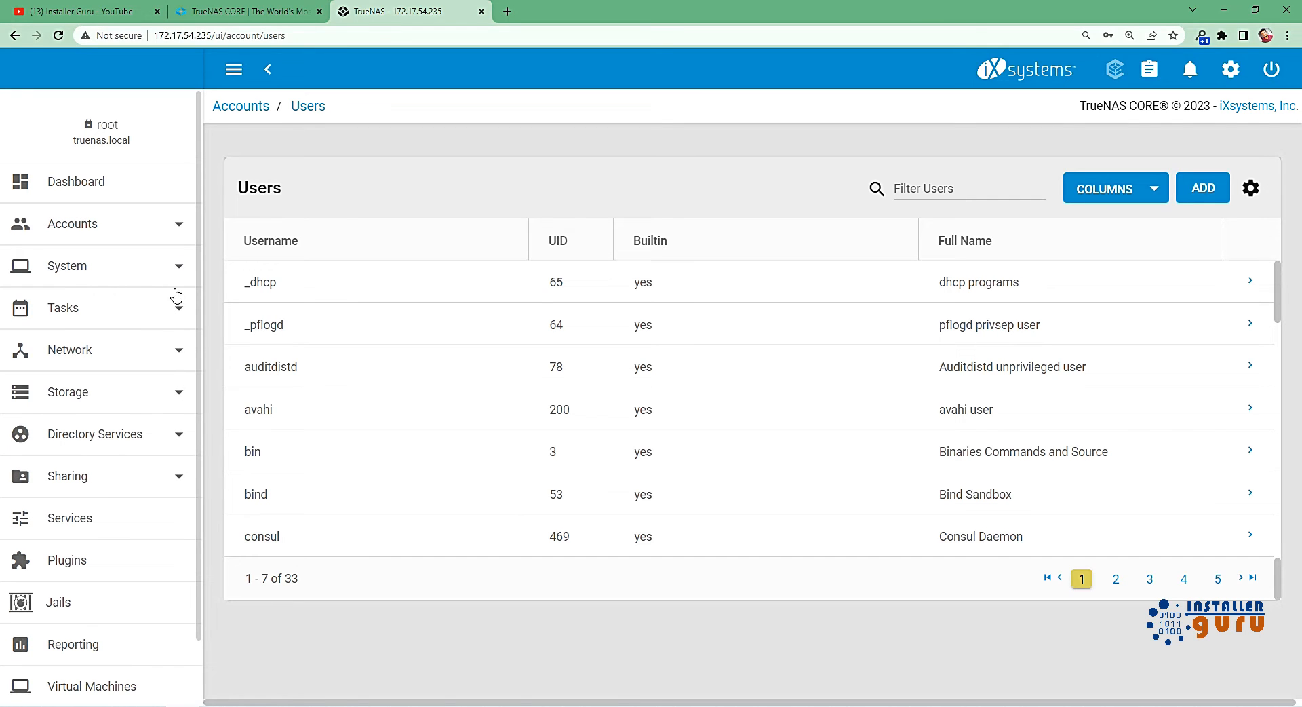
{"action": "left_click", "coordinate": [147, 401]}
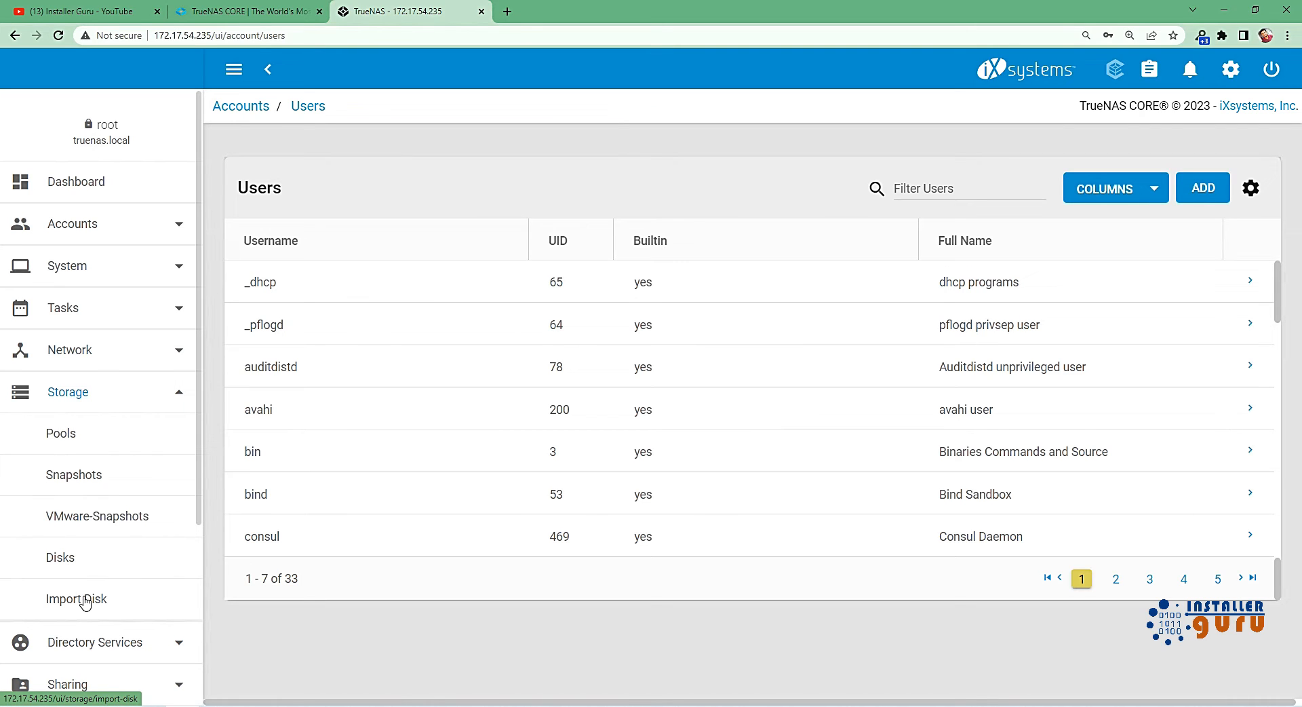
{"action": "left_click", "coordinate": [59, 557]}
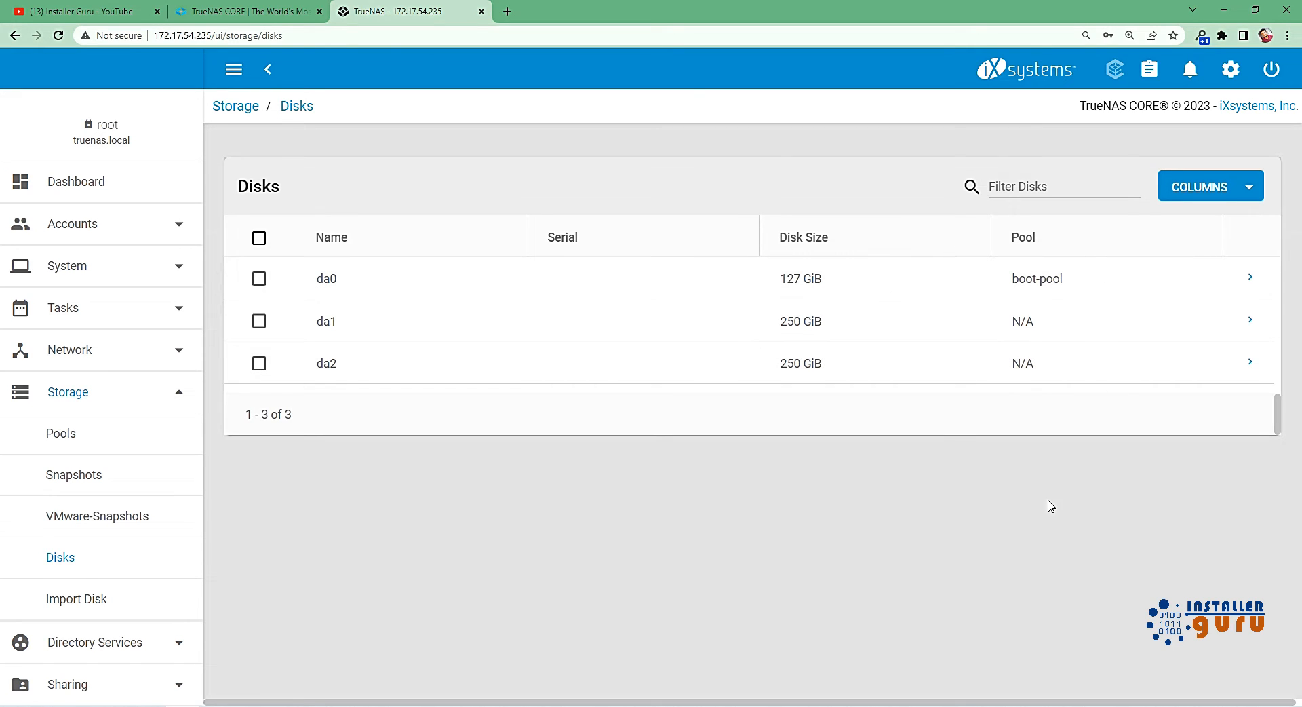
Try showing the Disk Type, Rotation Rate (RPM) and S.M.A.R.T. extra options columns in the disks list, and hide them again.
{"action": "left_click", "coordinate": [1250, 190]}
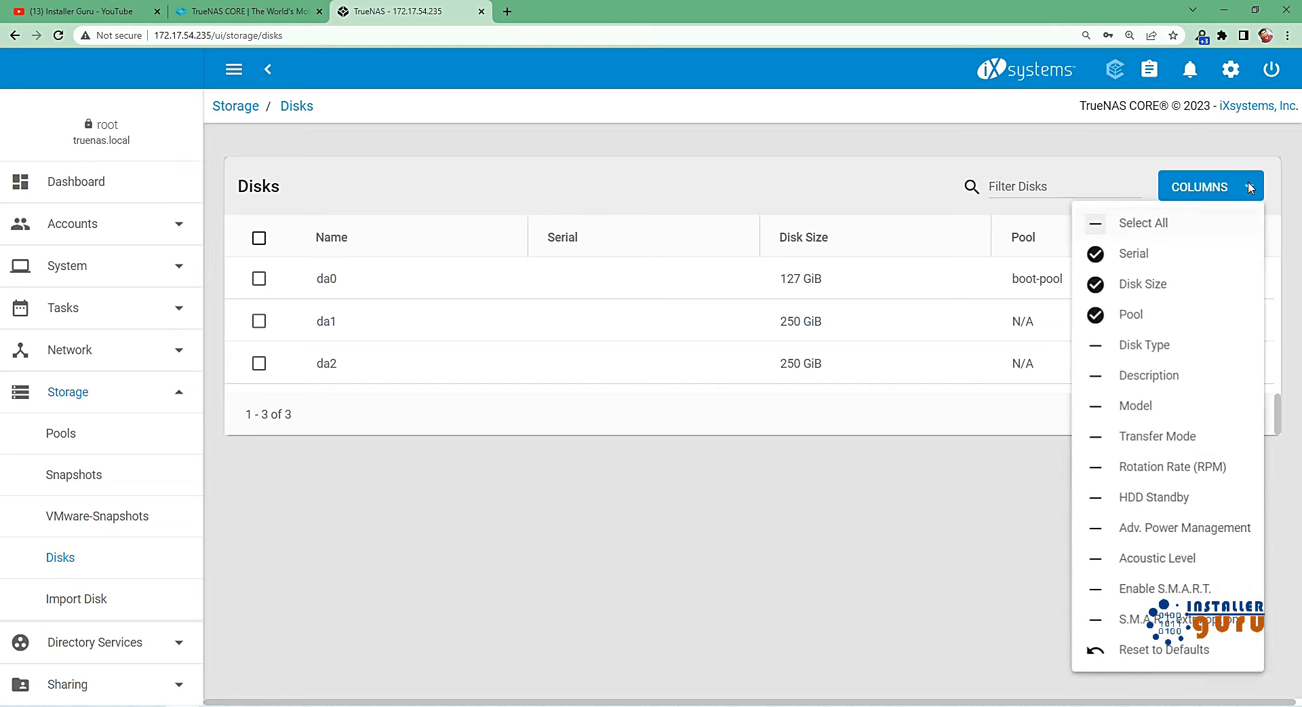
{"action": "left_click", "coordinate": [1097, 347]}
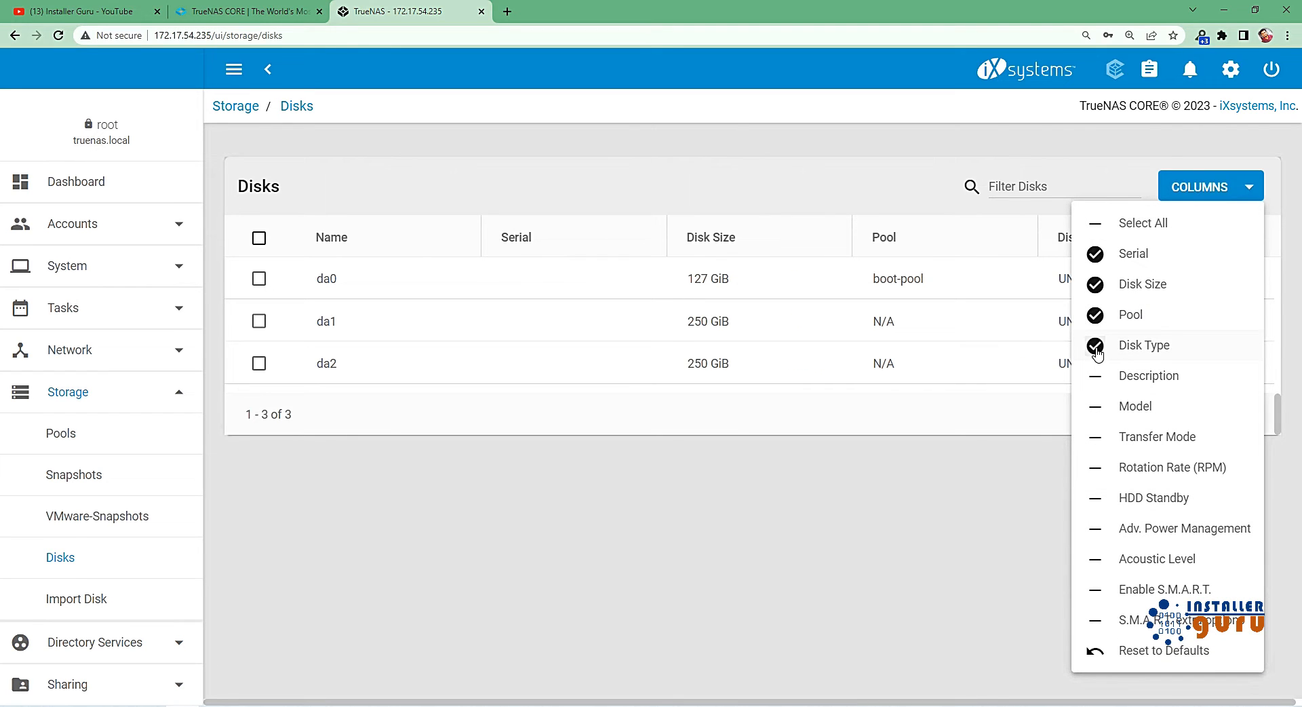
{"action": "left_click", "coordinate": [1096, 473]}
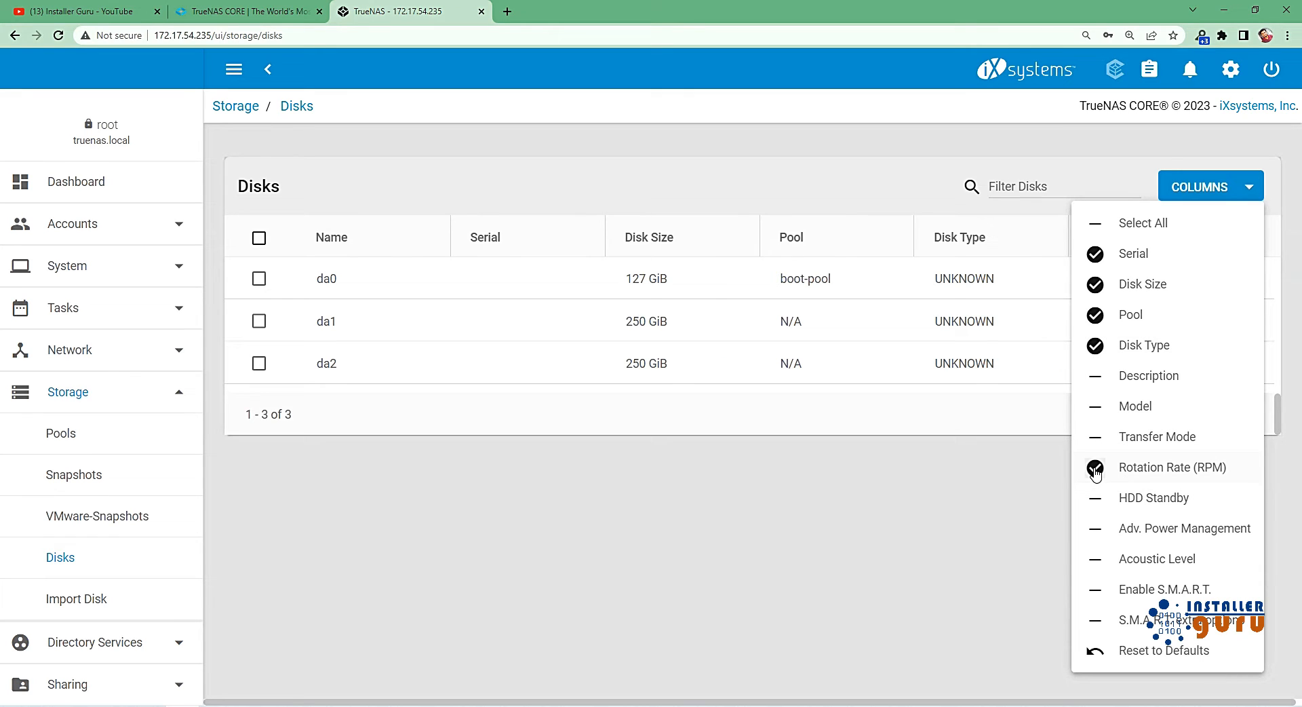
{"action": "left_click", "coordinate": [1096, 473]}
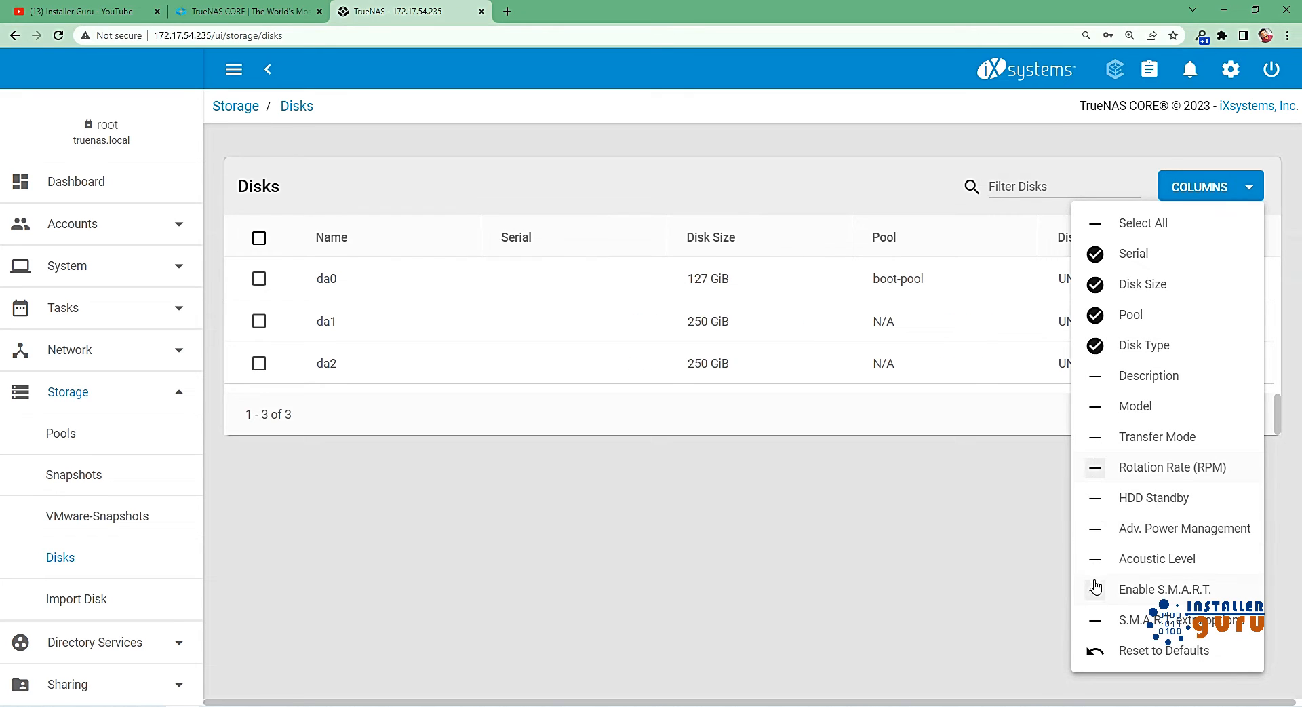
{"action": "left_click", "coordinate": [1095, 620]}
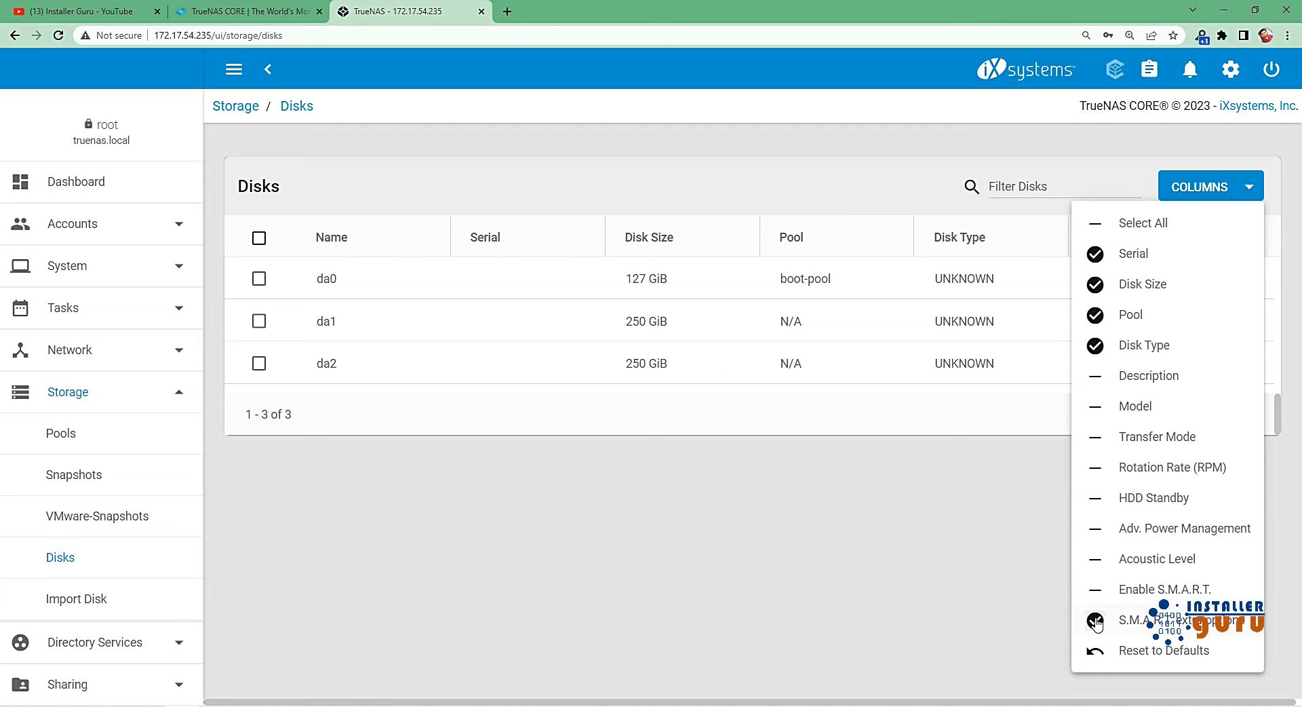
{"action": "left_click", "coordinate": [1095, 620]}
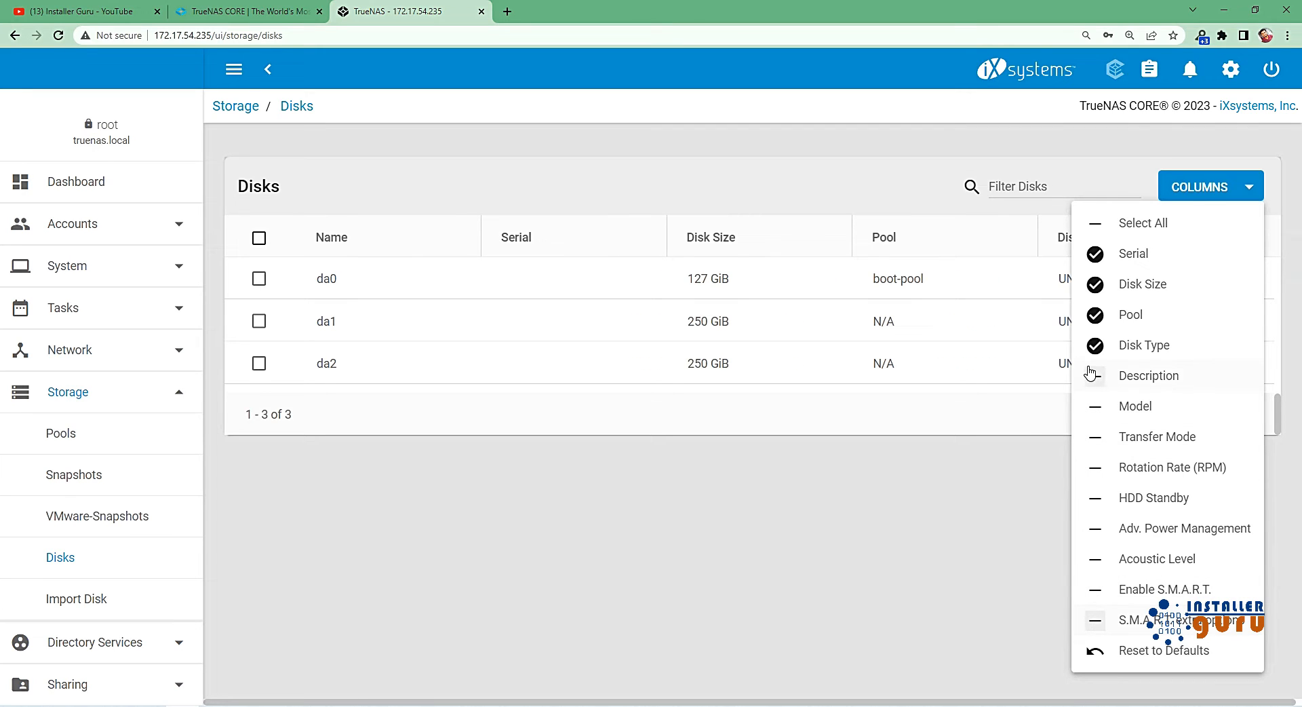
{"action": "left_click", "coordinate": [1096, 346]}
{"action": "left_click", "coordinate": [694, 520]}
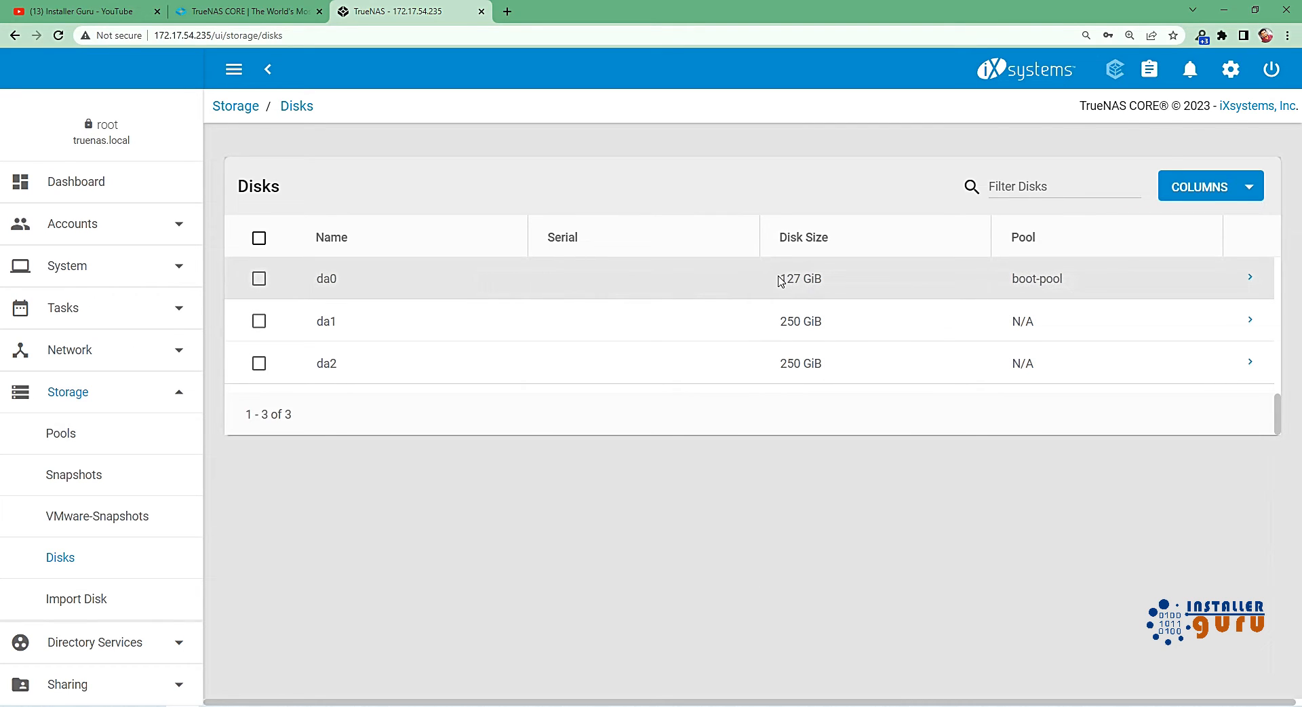
Examine the size and model details of disk da0 and the sizes of disks da1 and da2.
{"action": "left_click_drag", "start_coordinate": [780, 280], "coordinate": [843, 280]}
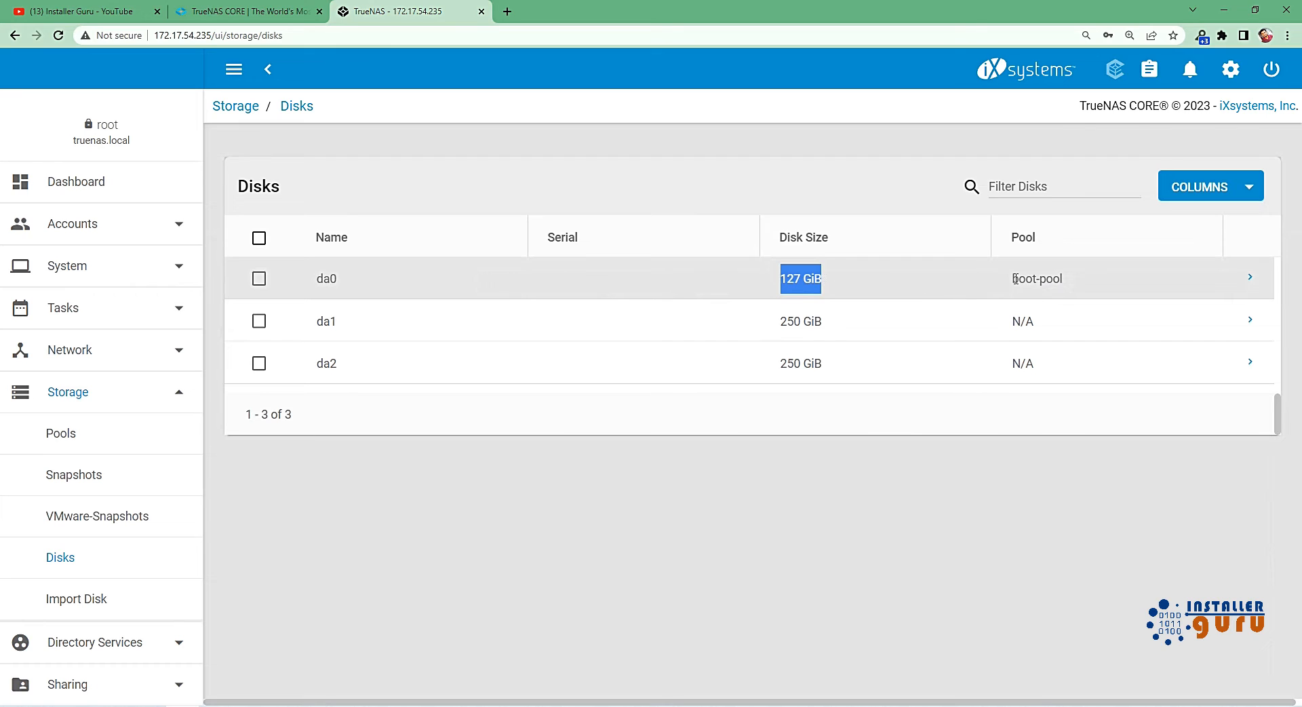
{"action": "left_click", "coordinate": [1250, 280]}
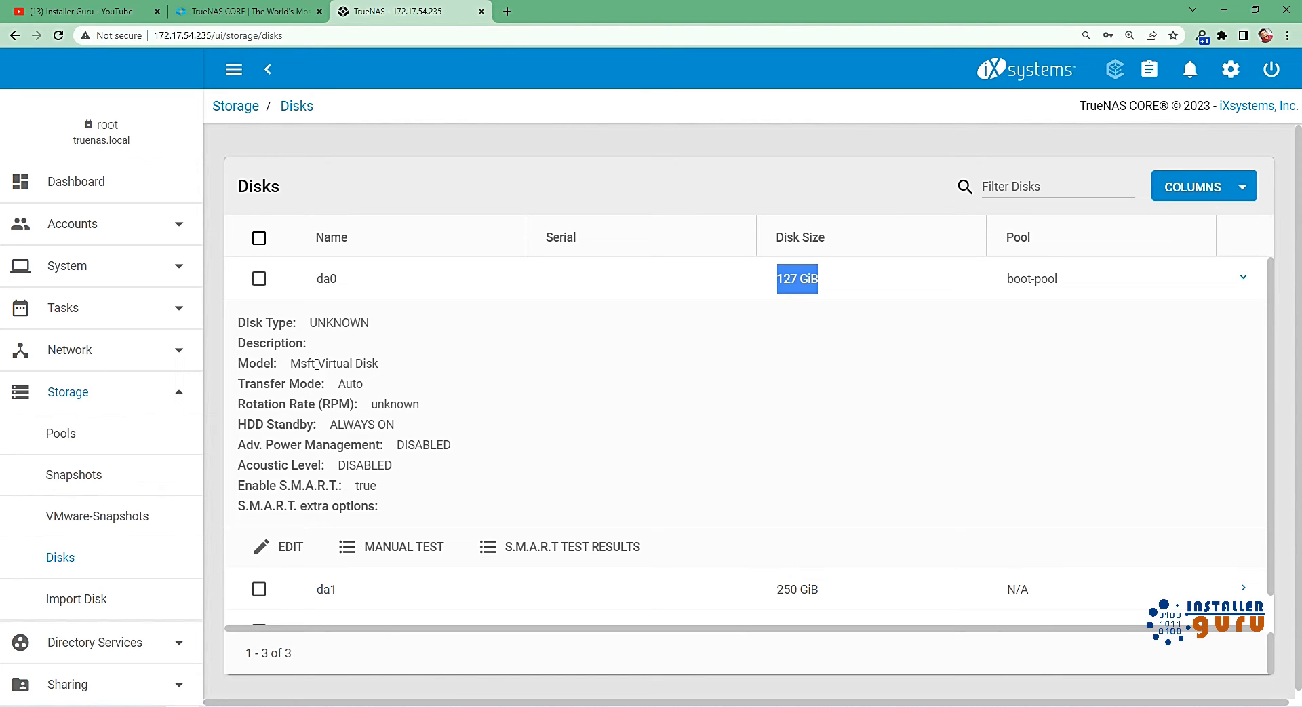
{"action": "left_click_drag", "start_coordinate": [298, 359], "coordinate": [383, 365]}
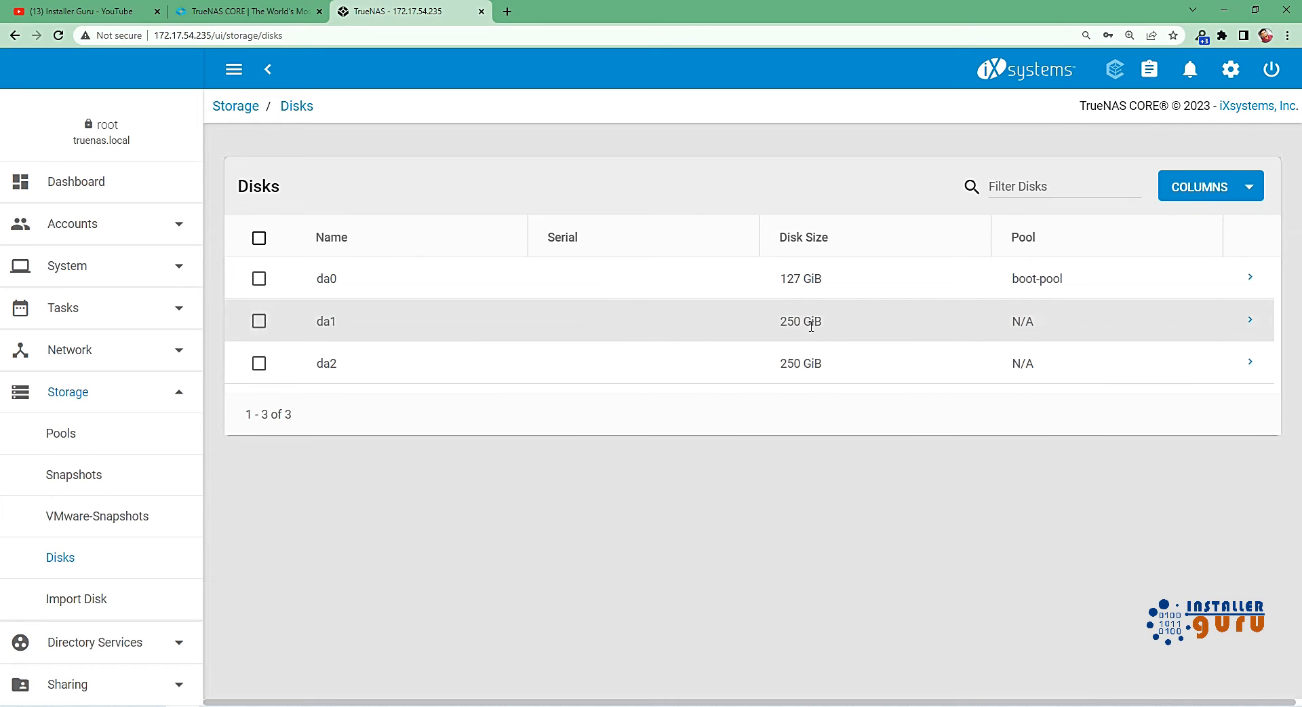
{"action": "left_click_drag", "start_coordinate": [781, 320], "coordinate": [822, 320]}
{"action": "left_click_drag", "start_coordinate": [780, 363], "coordinate": [823, 363]}
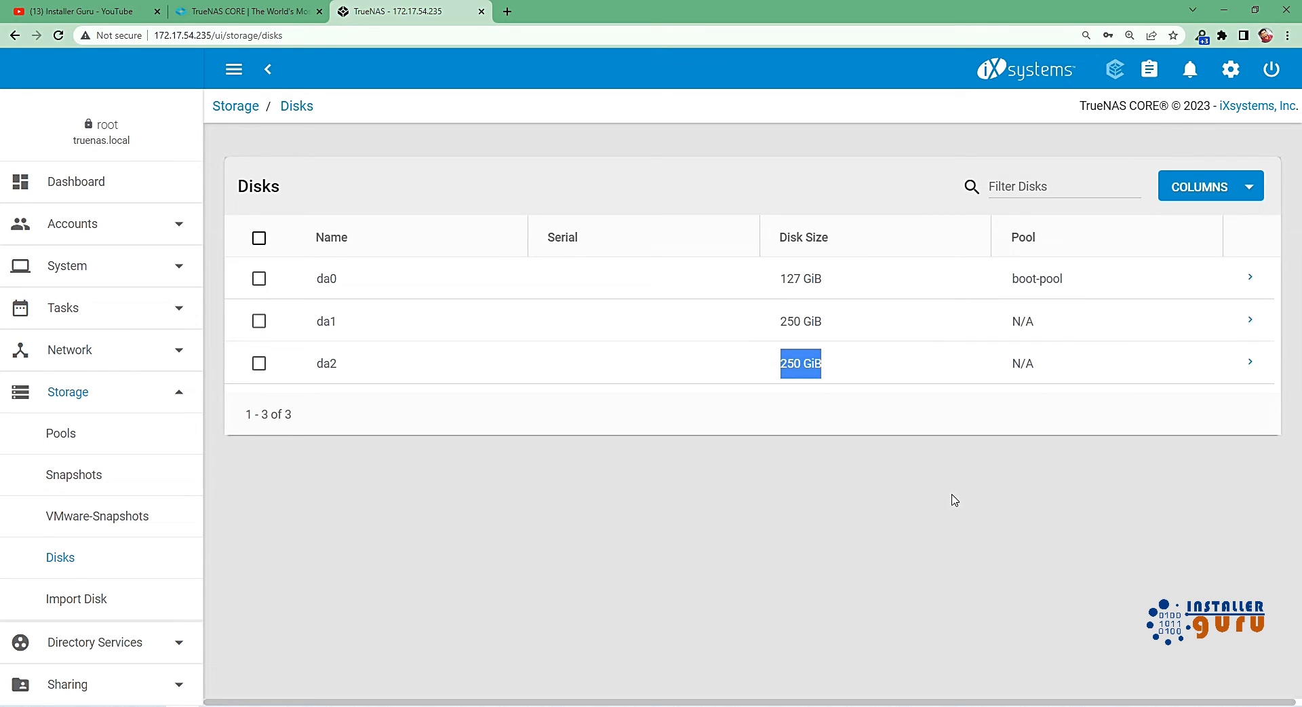
Look at the storage pools list, the create or import pool options and the disk choices in the Import Disk form.
{"action": "left_click", "coordinate": [90, 442]}
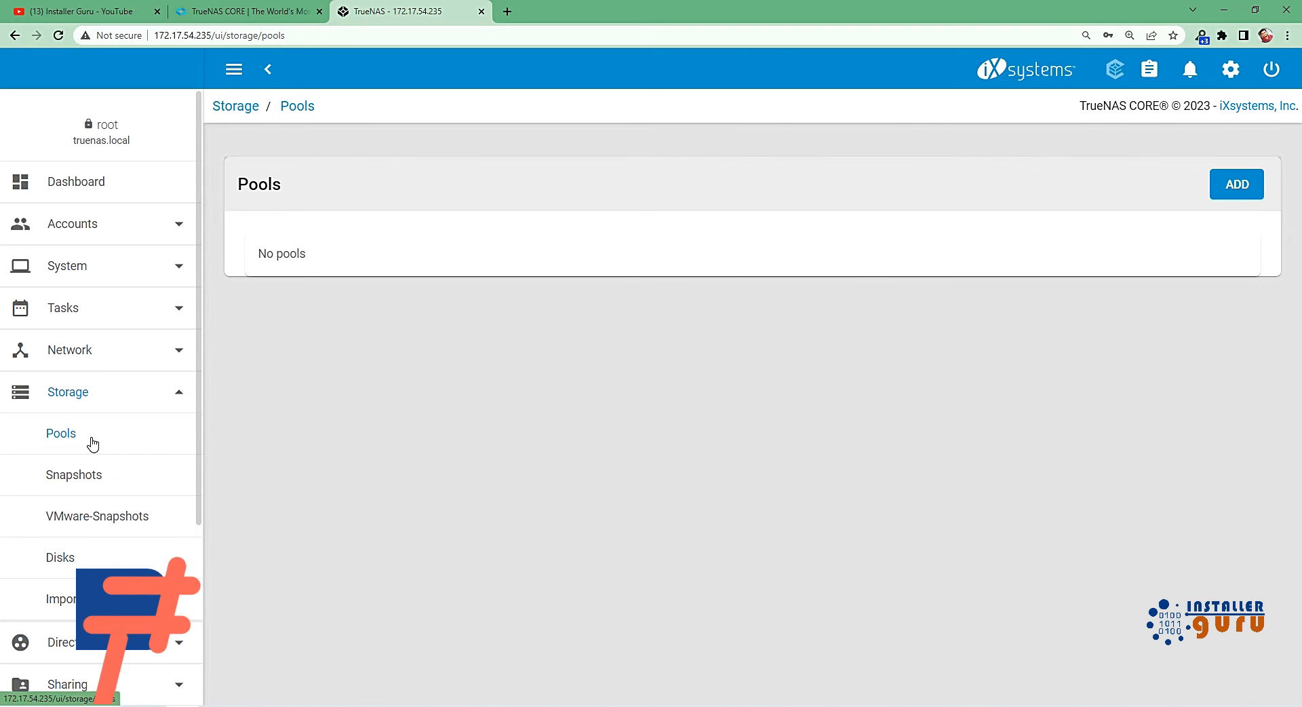
{"action": "left_click", "coordinate": [1236, 192]}
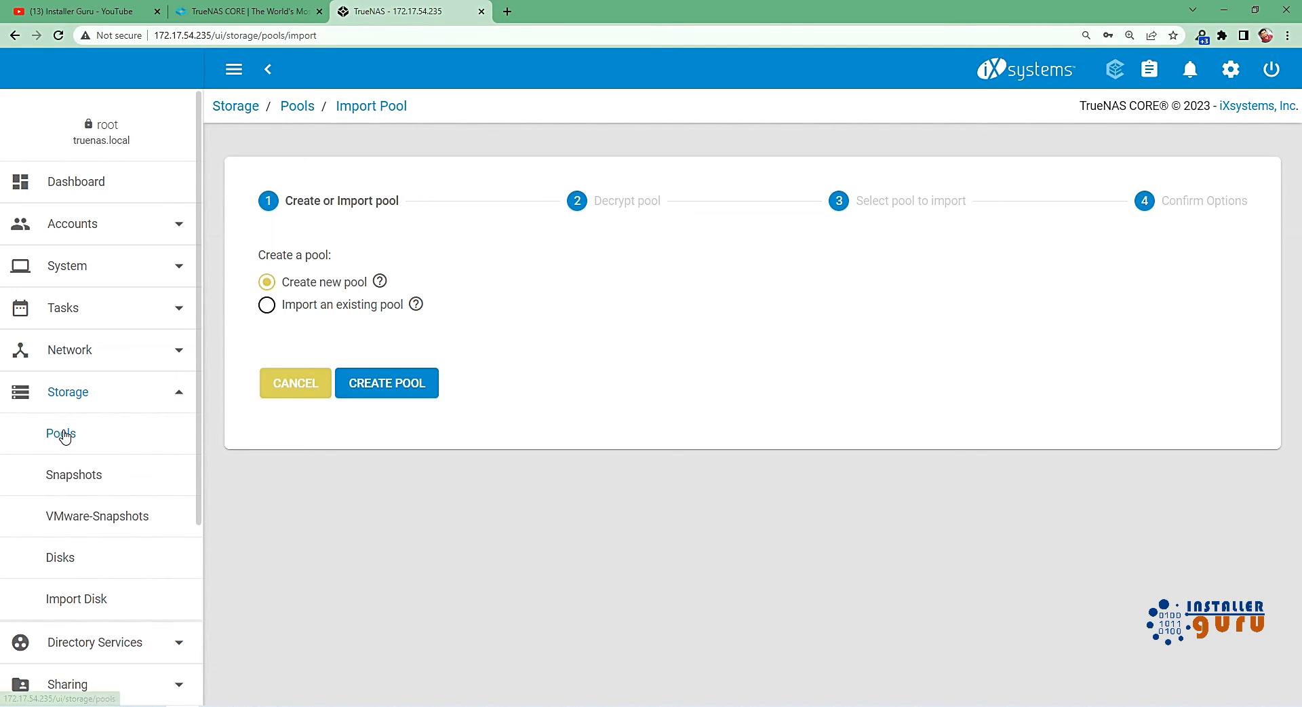
{"action": "left_click", "coordinate": [62, 614]}
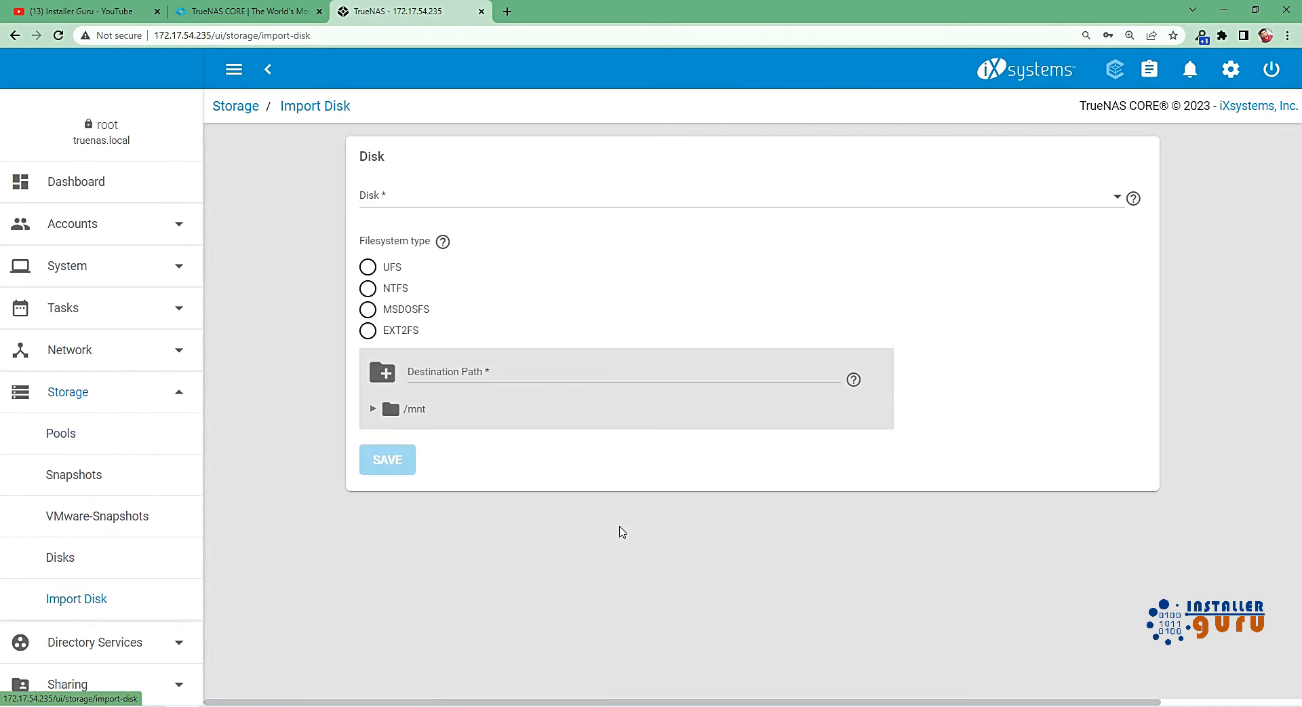
{"action": "left_click", "coordinate": [461, 195]}
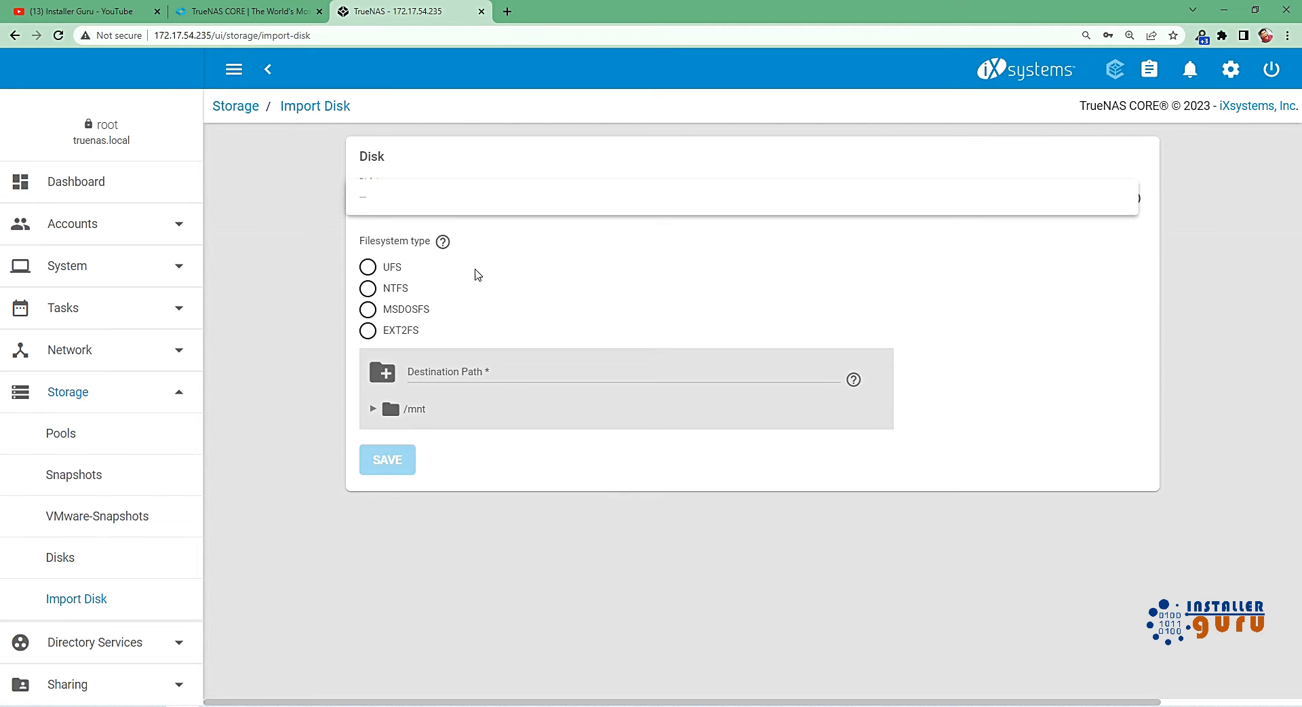
Start adding a storage pool, comparing the option to import an existing pool before proceeding with Create new pool.
{"action": "left_click", "coordinate": [78, 453]}
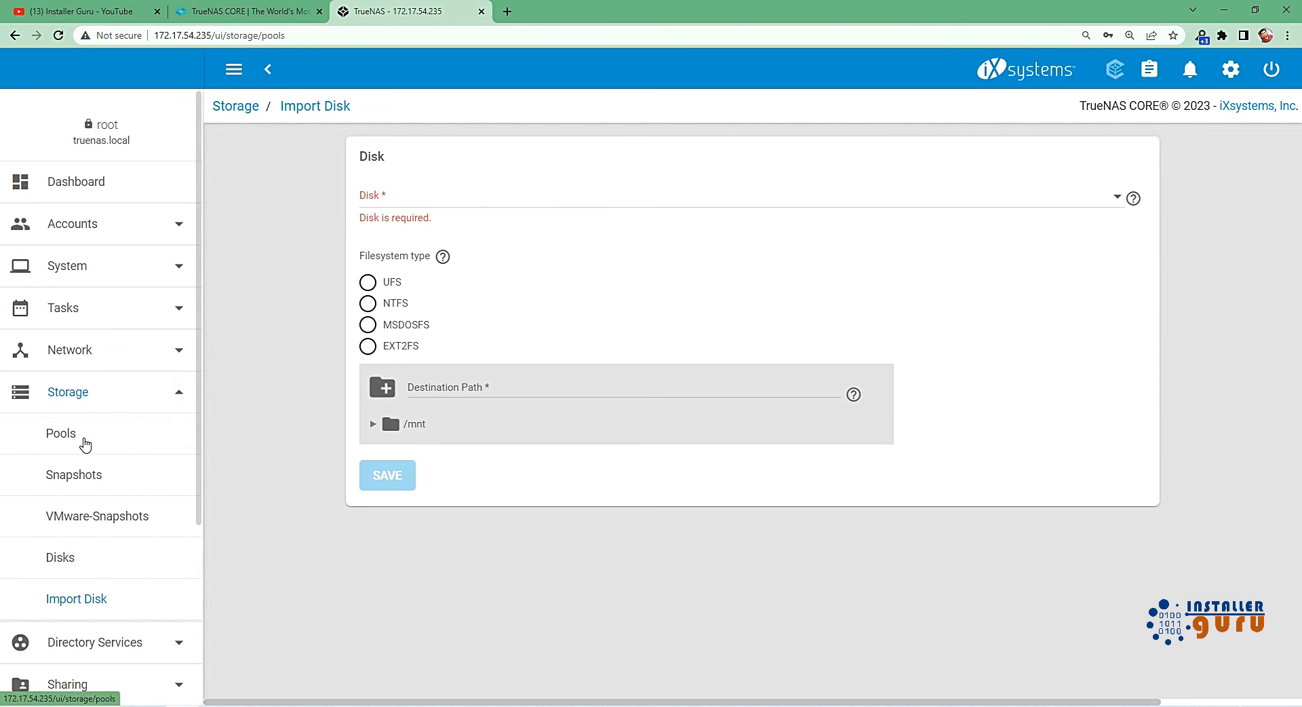
{"action": "left_click", "coordinate": [87, 440]}
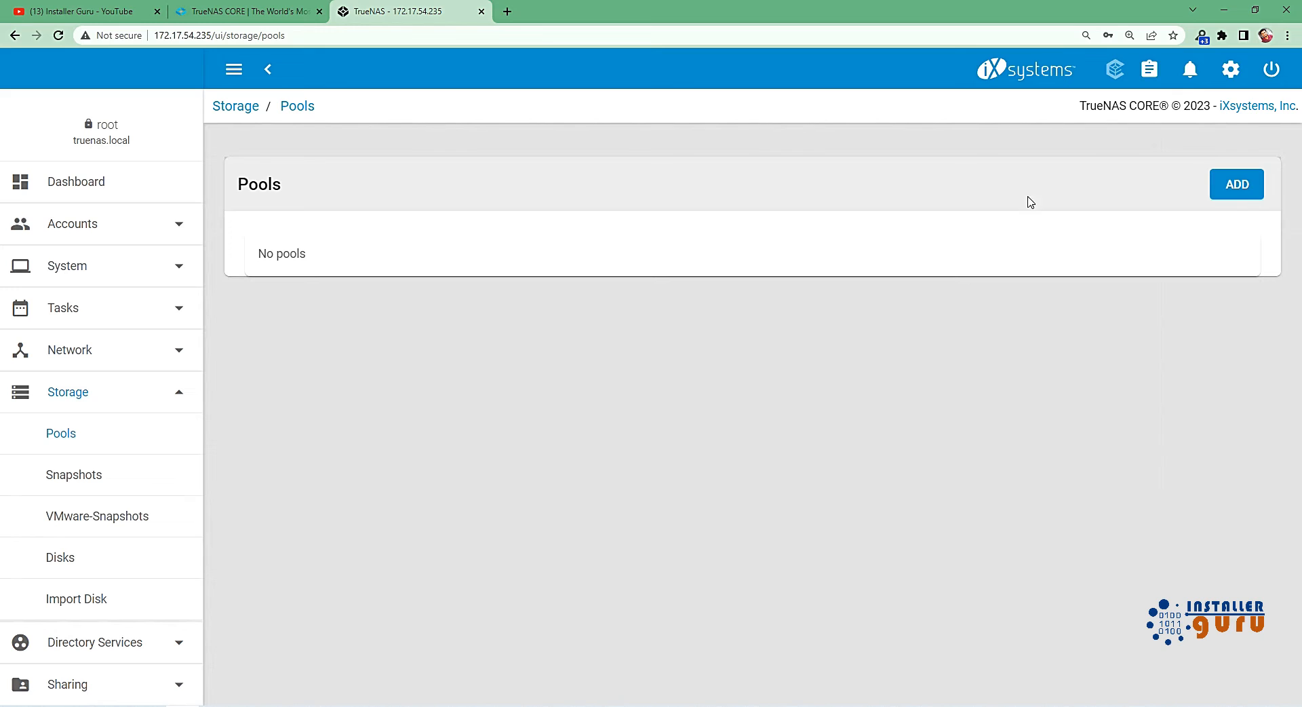
{"action": "left_click", "coordinate": [1259, 193]}
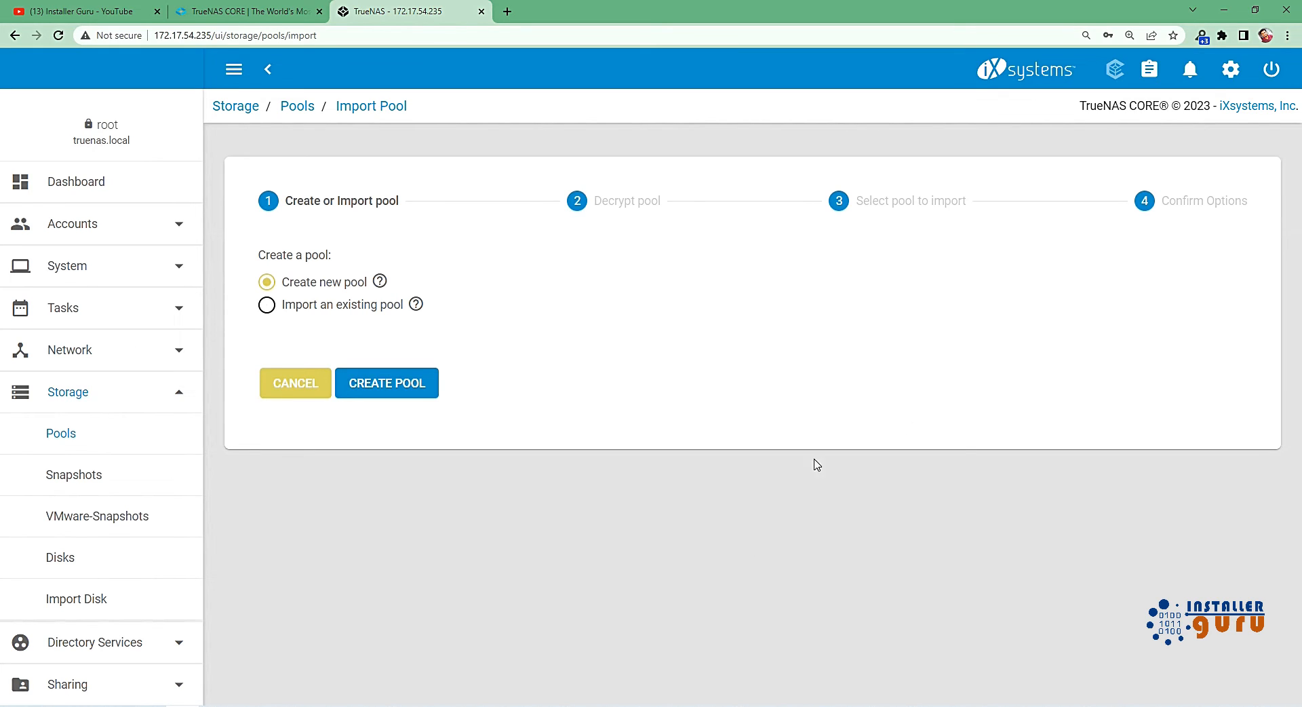
{"action": "left_click", "coordinate": [267, 304]}
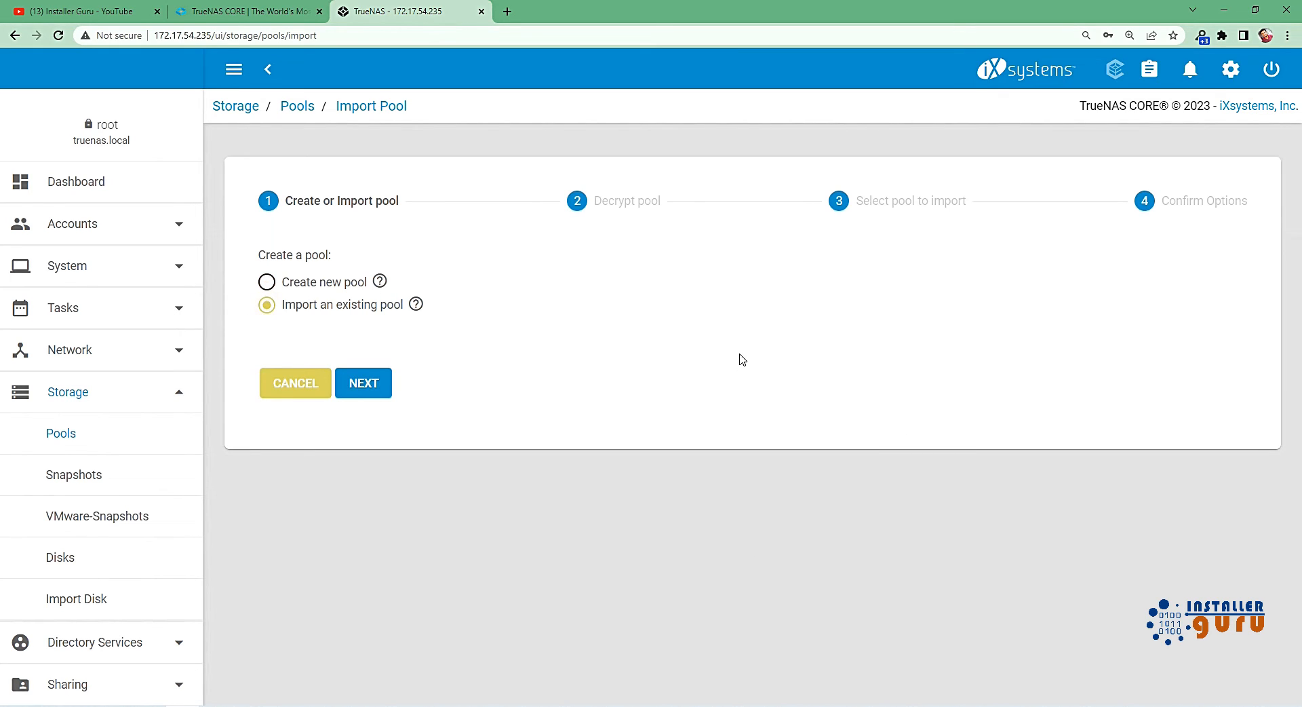
{"action": "left_click", "coordinate": [267, 282]}
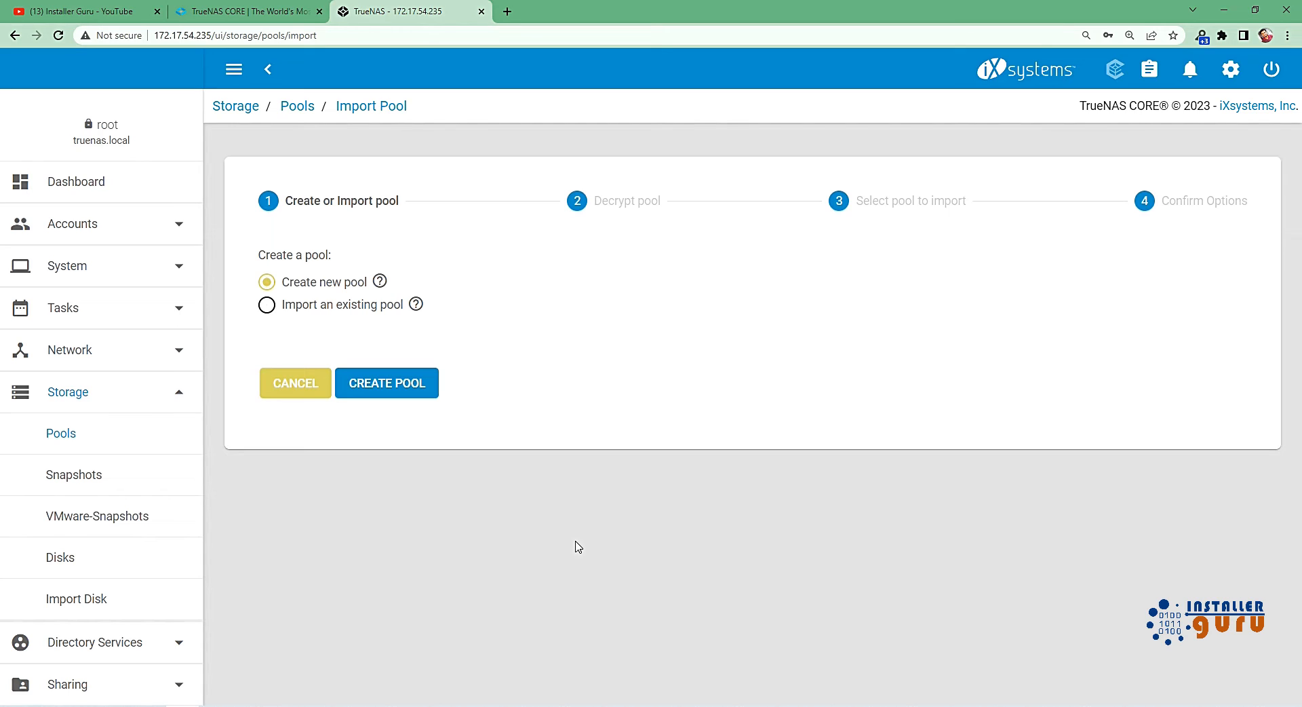
{"action": "left_click", "coordinate": [327, 316]}
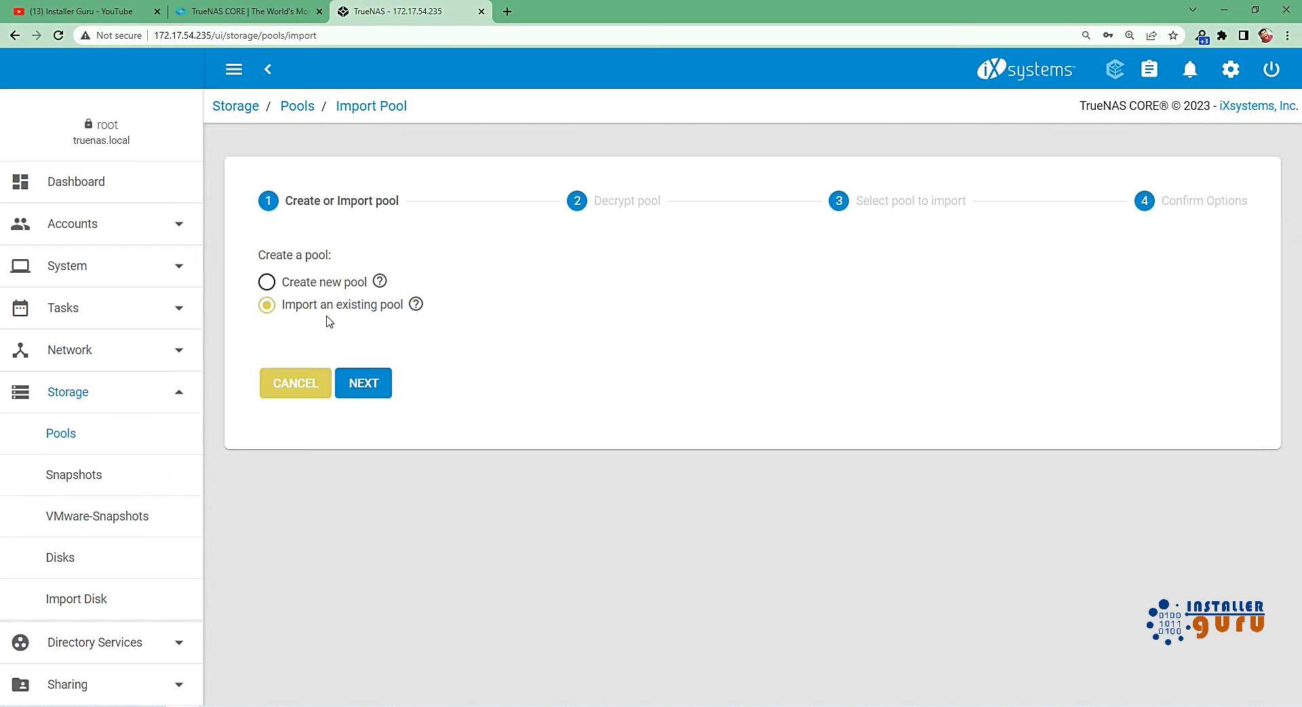
{"action": "left_click", "coordinate": [322, 285]}
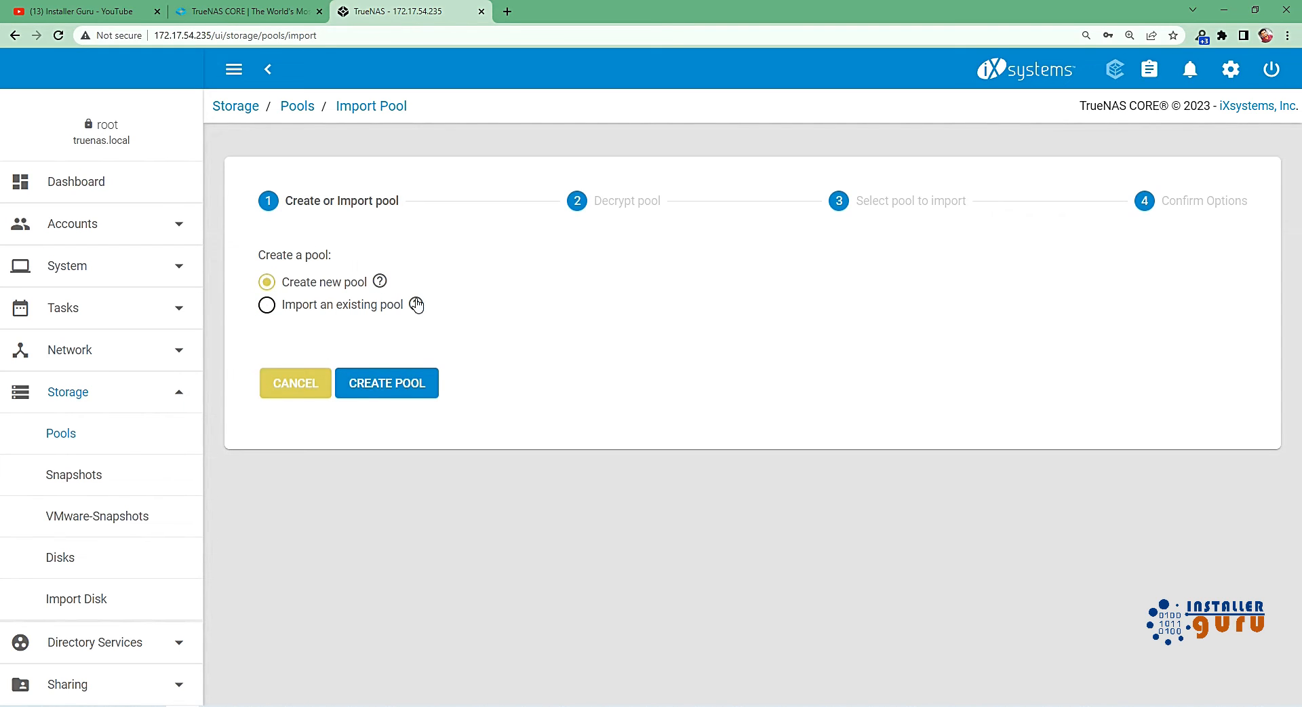
{"action": "left_click", "coordinate": [390, 391]}
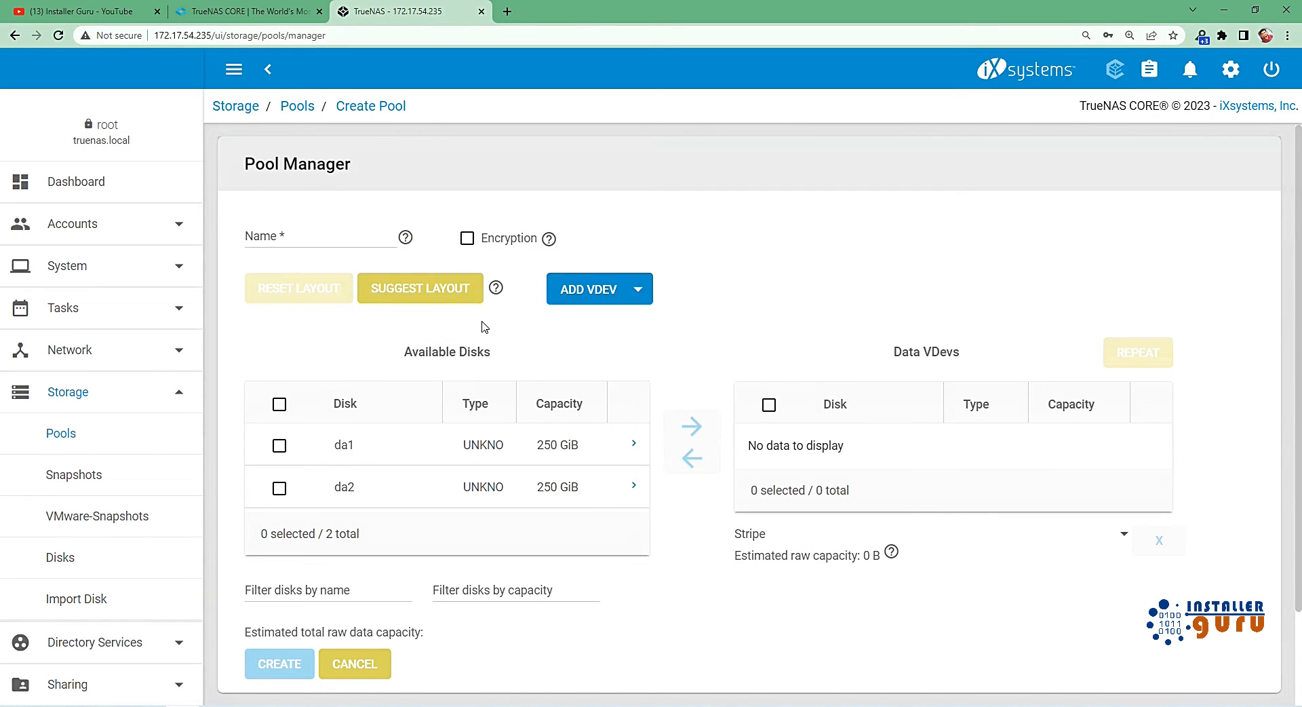
Name the new pool pool-1 and apply the suggested layout to disks da1 and da2.
{"action": "scroll", "coordinate": [482, 328], "scroll_direction": "down", "scroll_amount": 1}
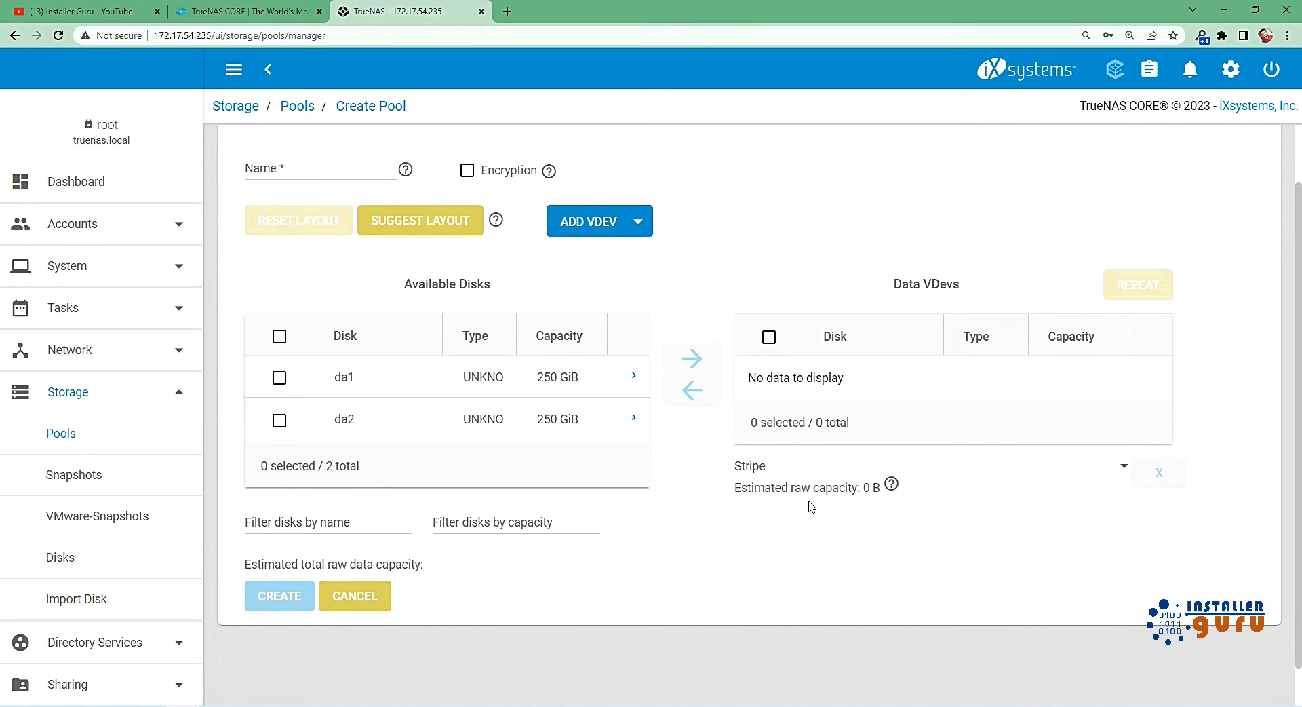
{"action": "left_click", "coordinate": [328, 170]}
{"action": "type", "text": "pool-1"}
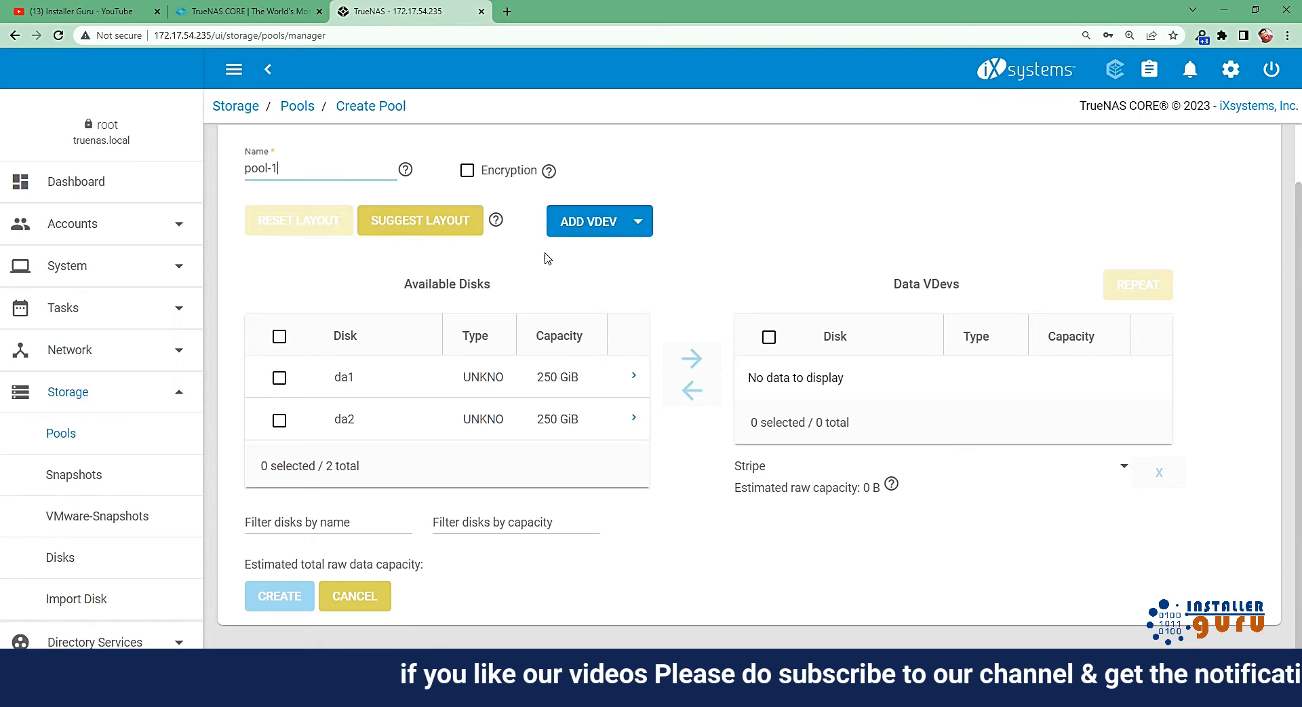
{"action": "left_click", "coordinate": [454, 228]}
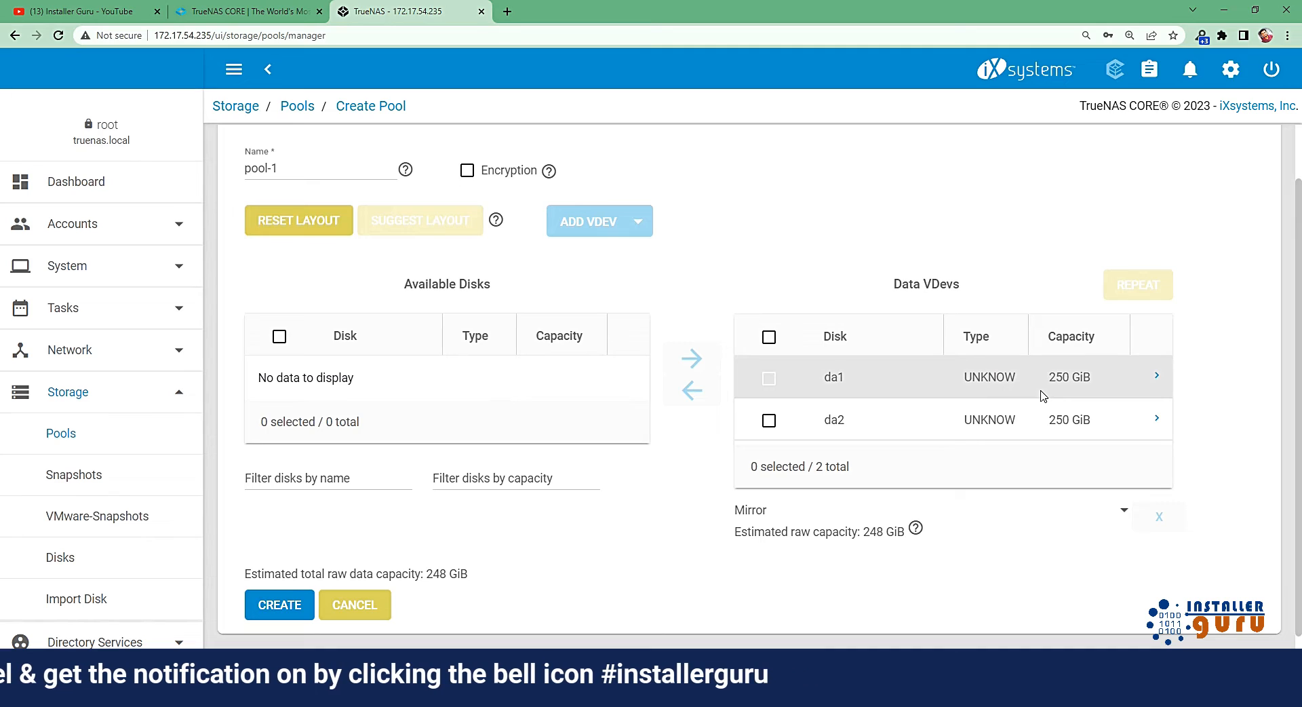
Look at the layout types offered for the two-disk data VDev.
{"action": "left_click", "coordinate": [887, 522]}
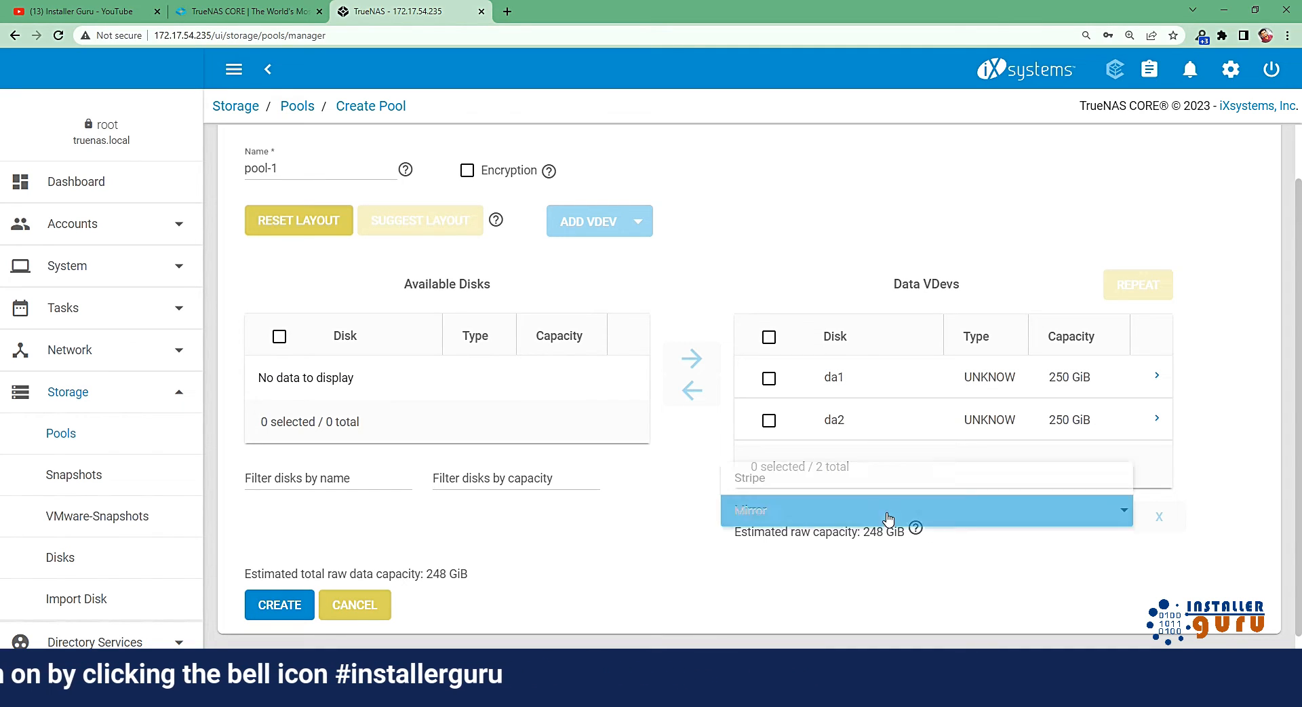
{"action": "left_click", "coordinate": [1055, 595]}
{"action": "left_click", "coordinate": [819, 514]}
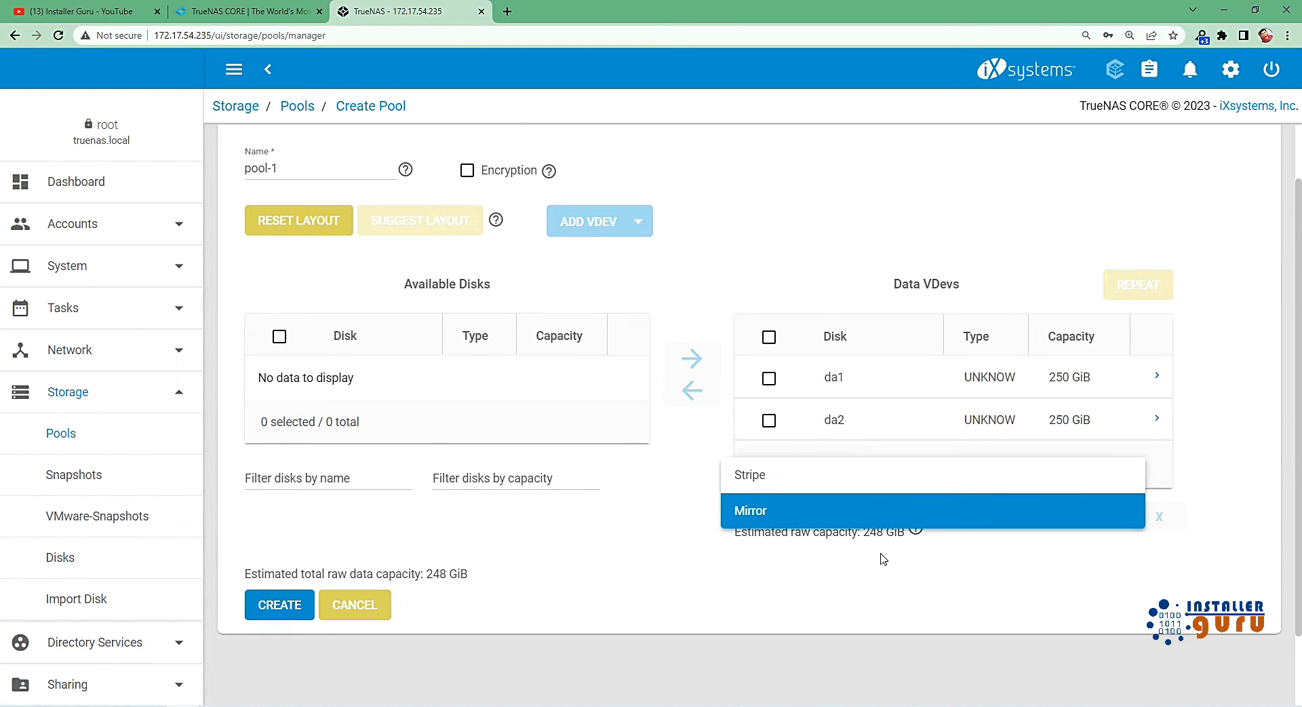
{"action": "left_click", "coordinate": [970, 584]}
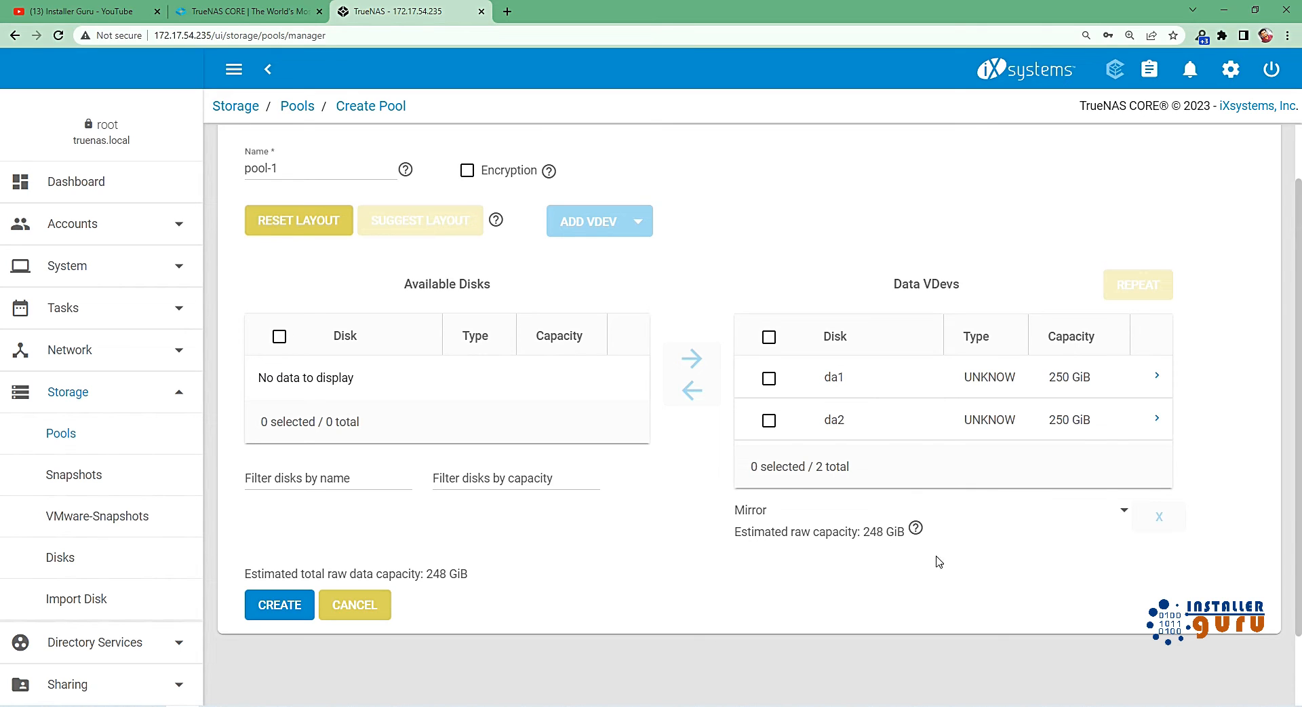
Try the Stripe layout for the two-disk data VDev, examine its capacity and caution text, and return to Mirror to compare capacity.
{"action": "left_click", "coordinate": [799, 517]}
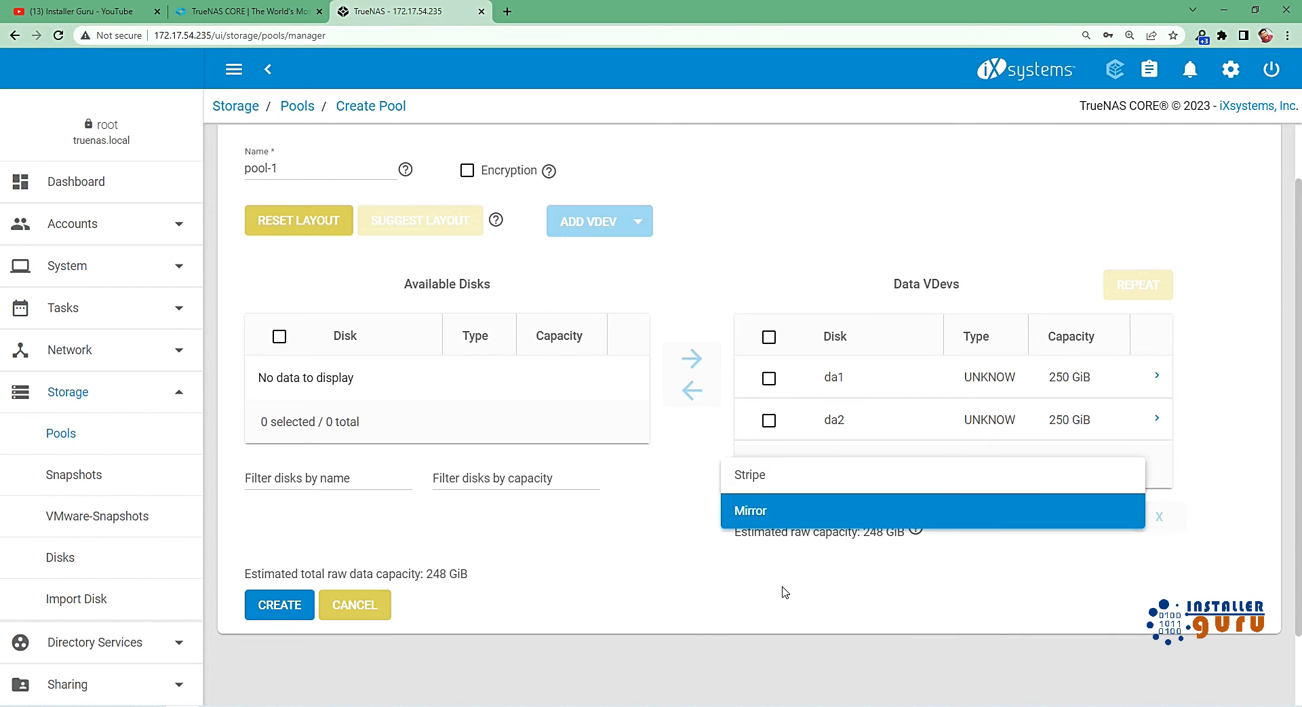
{"action": "left_click", "coordinate": [776, 484]}
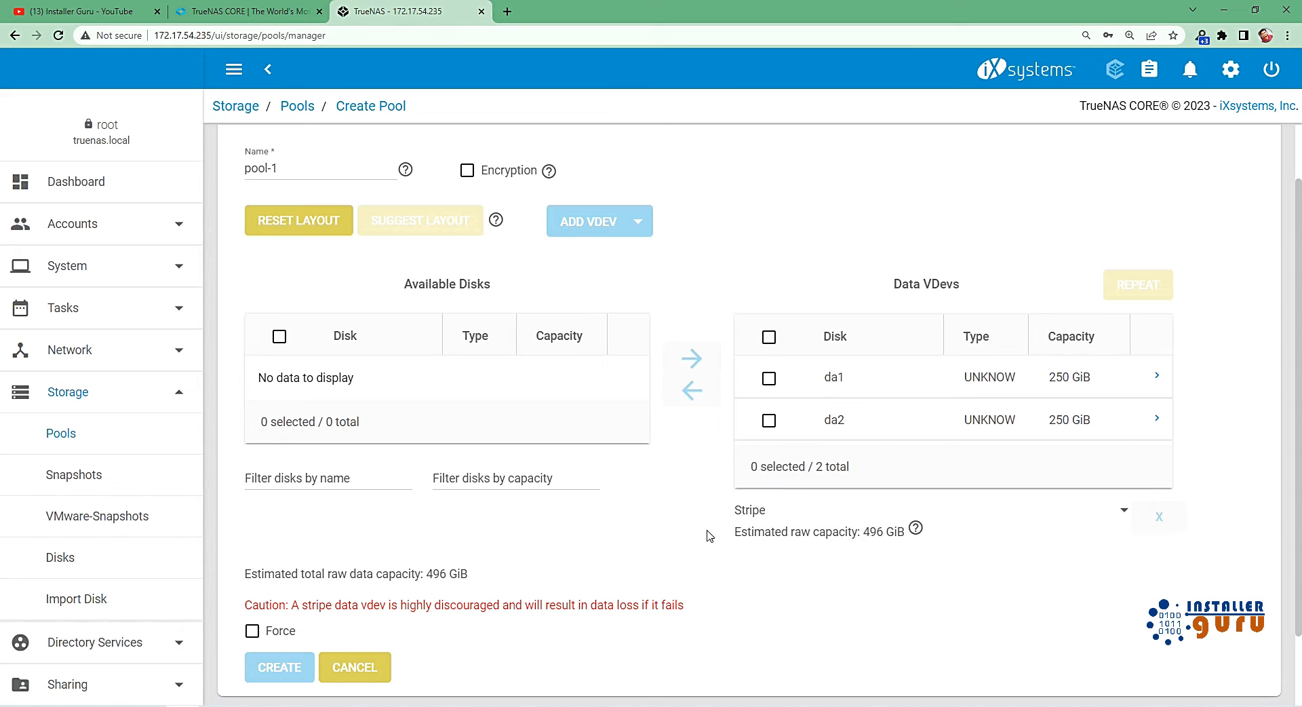
{"action": "left_click_drag", "start_coordinate": [424, 573], "coordinate": [449, 573]}
{"action": "left_click_drag", "start_coordinate": [292, 605], "coordinate": [708, 613]}
{"action": "left_click", "coordinate": [709, 613]}
{"action": "left_click", "coordinate": [835, 515]}
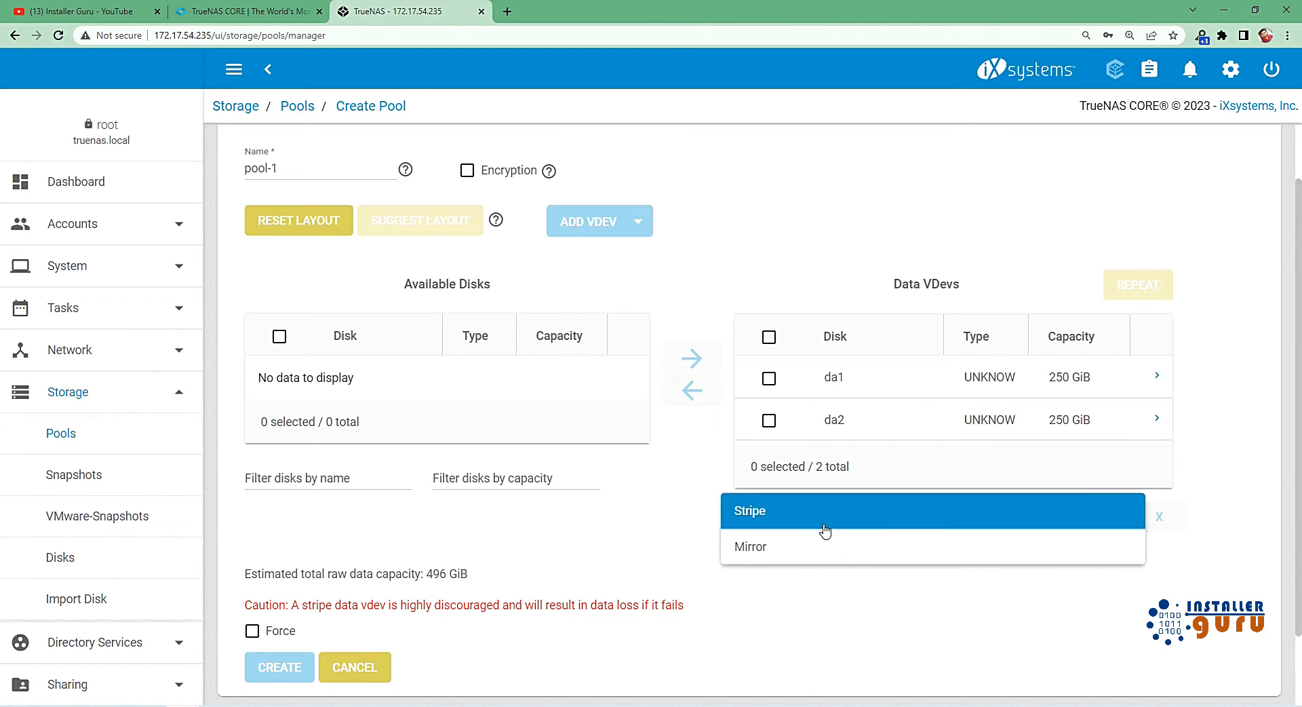
{"action": "left_click", "coordinate": [812, 551]}
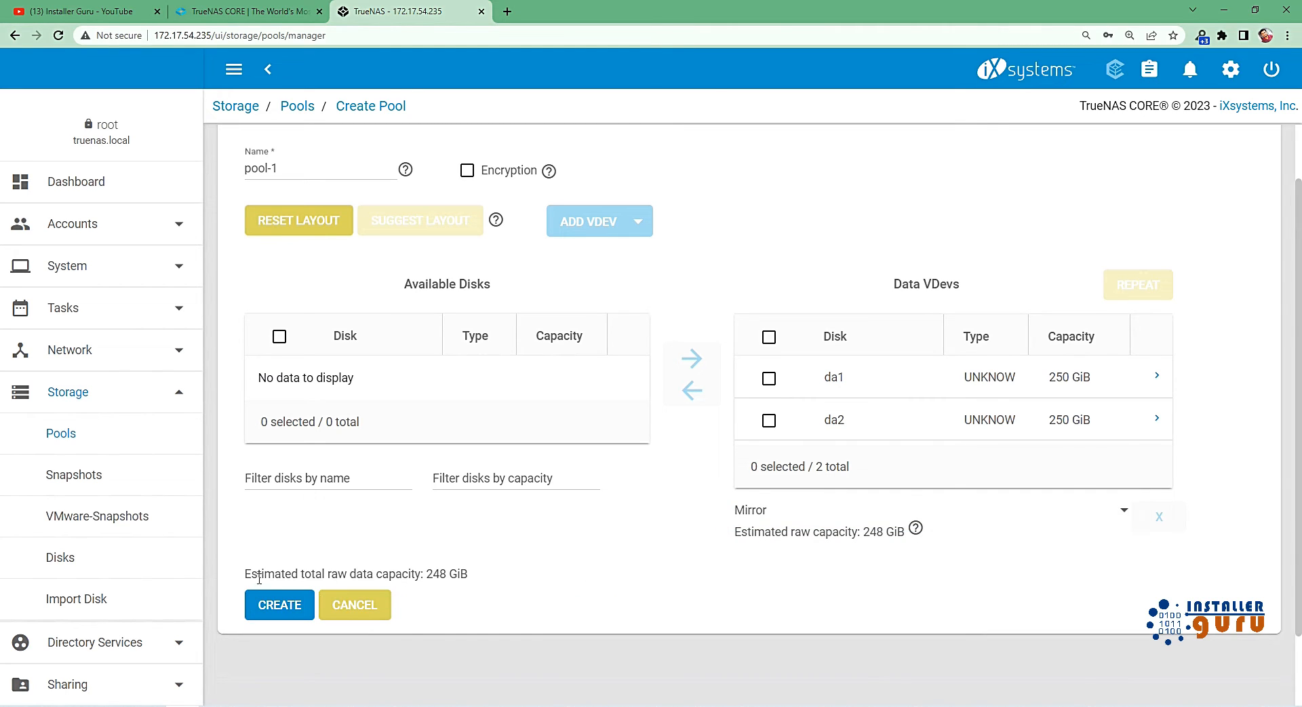
{"action": "left_click_drag", "start_coordinate": [433, 573], "coordinate": [459, 572]}
{"action": "left_click", "coordinate": [476, 578]}
Reset the pool layout, try assigning both available disks to the data VDev manually, and move them back to the available disks.
{"action": "left_click", "coordinate": [311, 233]}
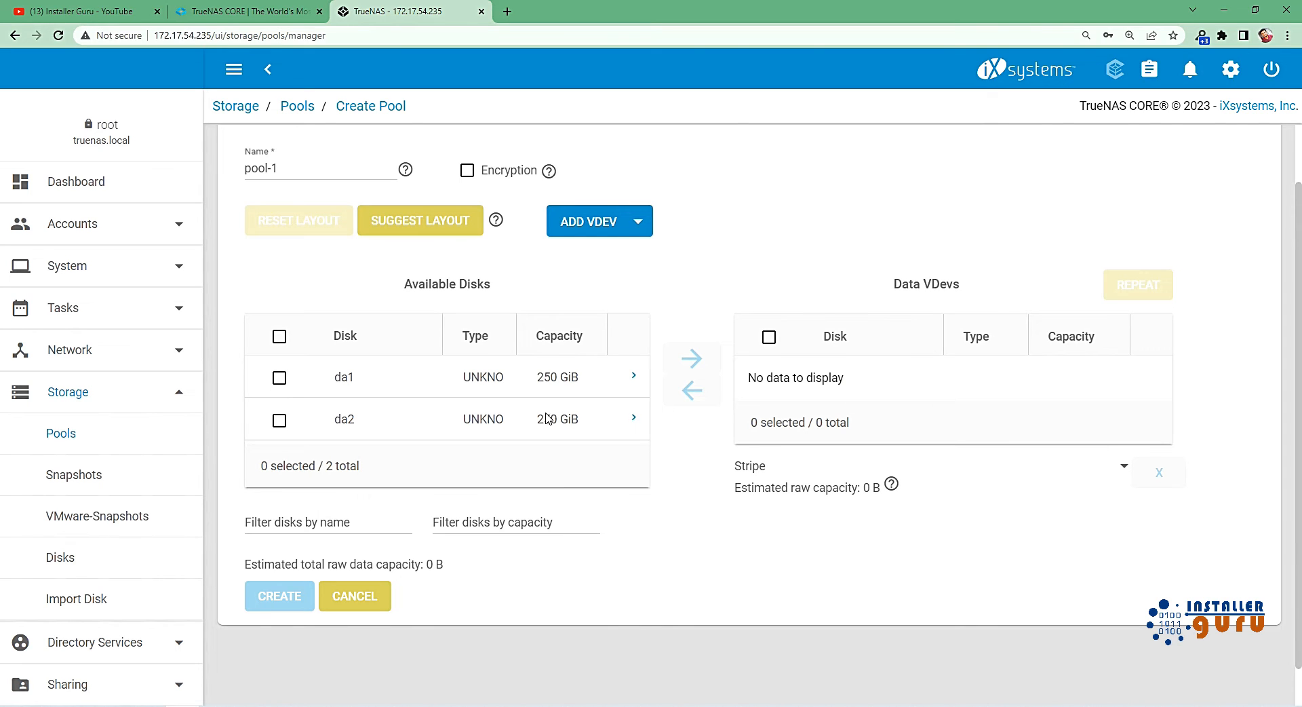
{"action": "left_click", "coordinate": [279, 336]}
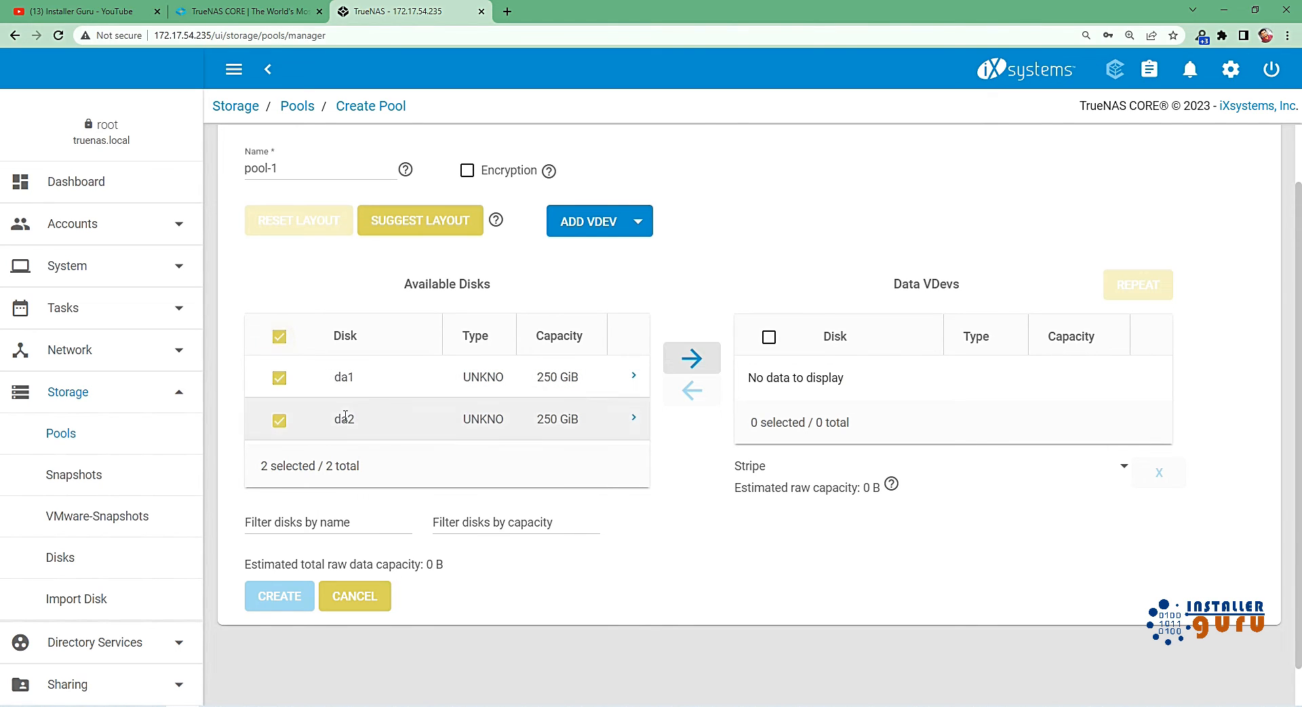
{"action": "left_click", "coordinate": [692, 360]}
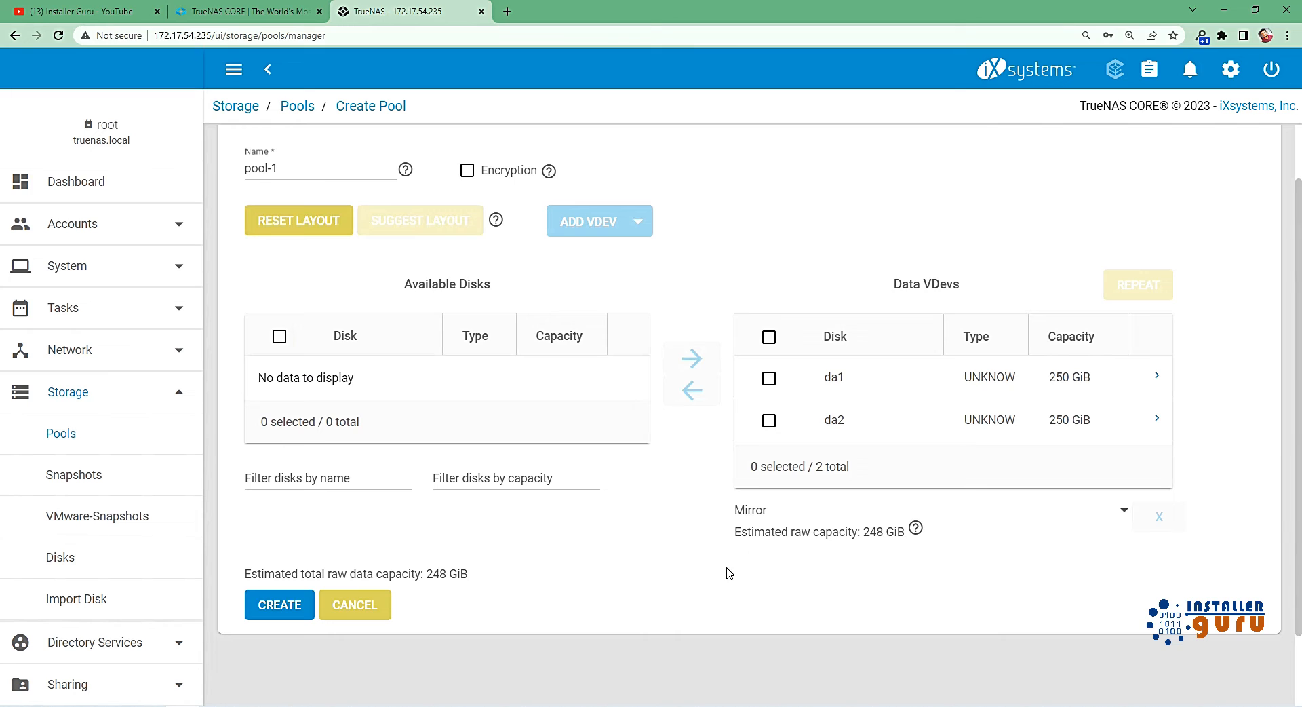
{"action": "left_click", "coordinate": [769, 337]}
{"action": "left_click", "coordinate": [692, 390]}
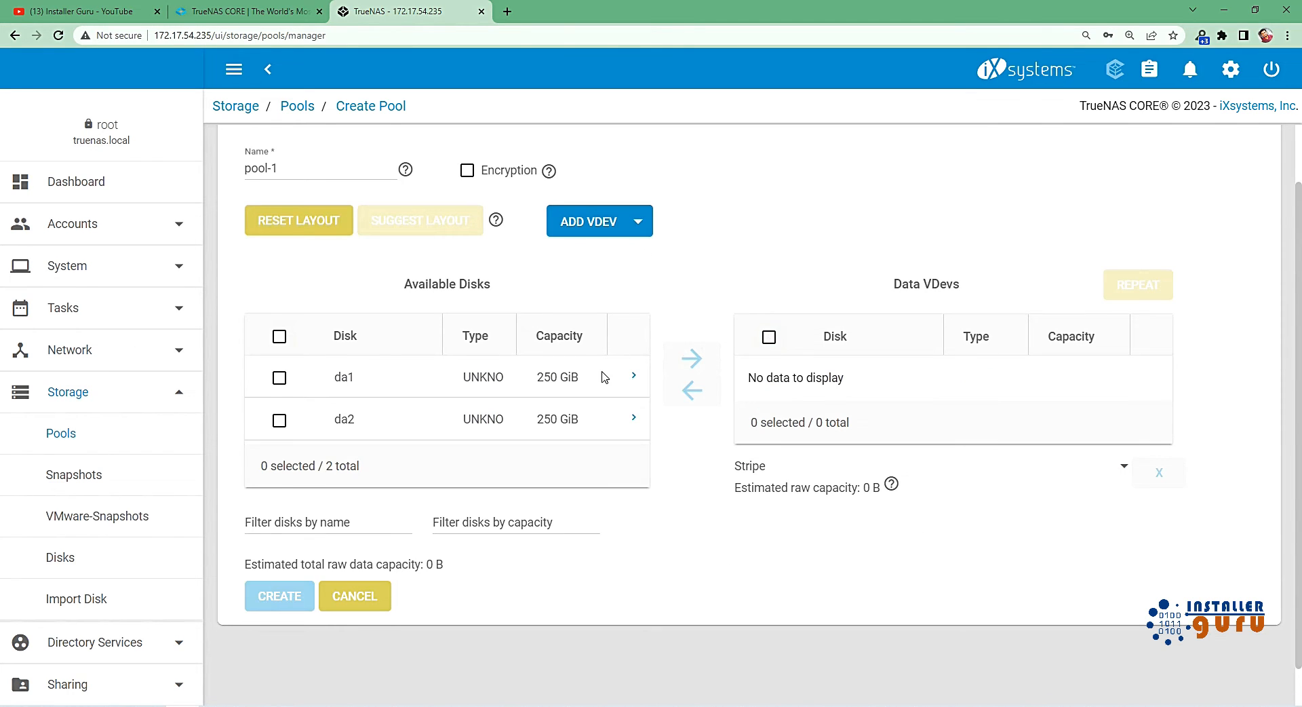
Look at the VDev types that can be added to the pool and at the list of storage disks.
{"action": "left_click", "coordinate": [632, 223]}
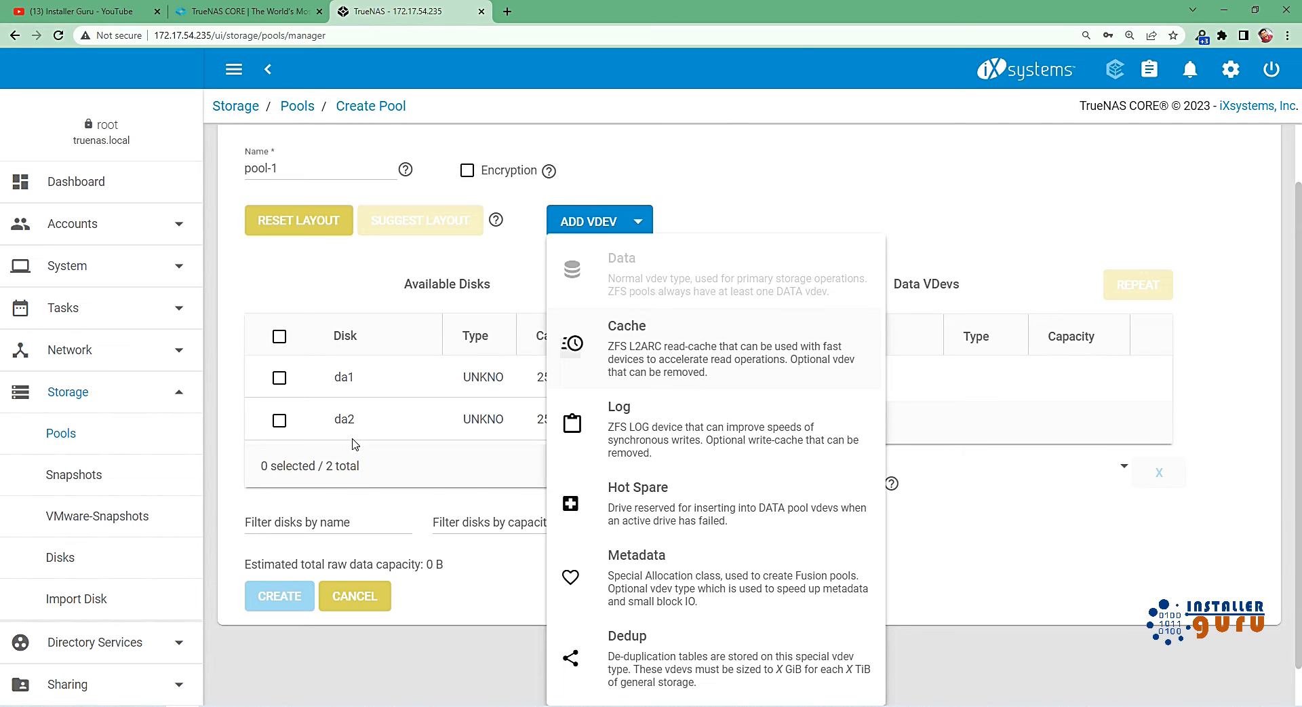
{"action": "left_click", "coordinate": [978, 507]}
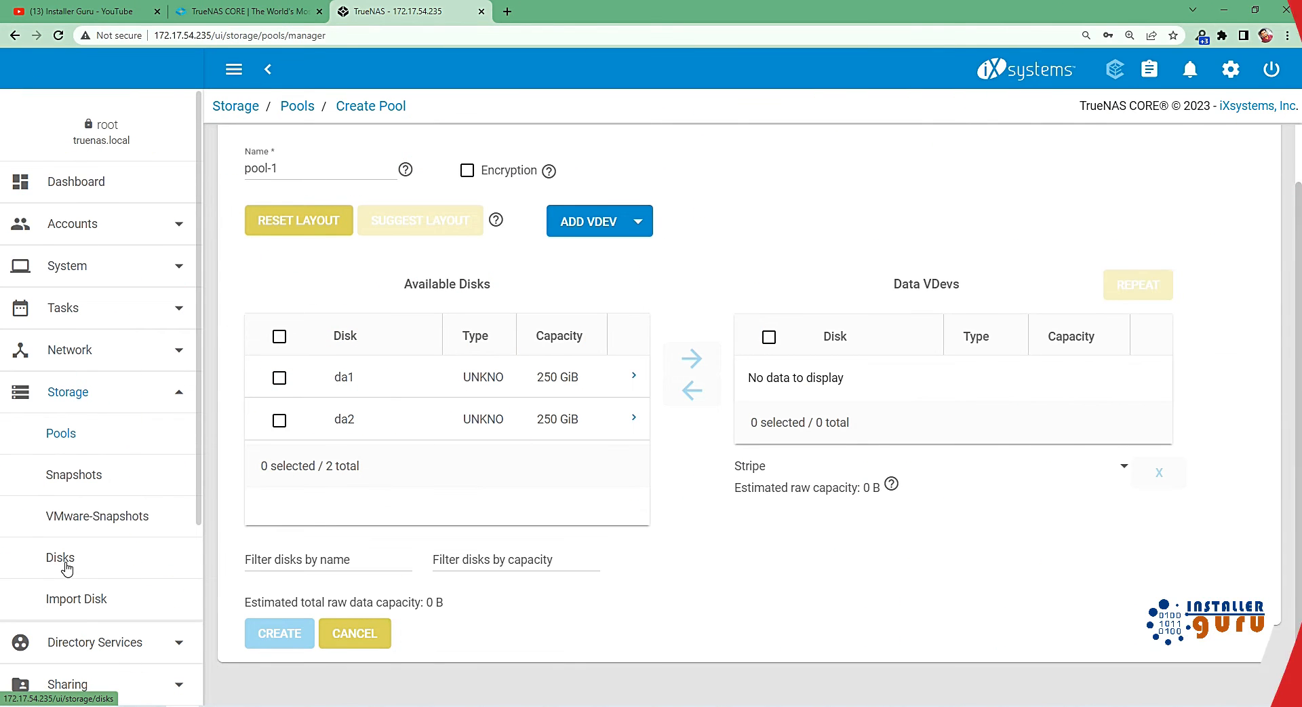
{"action": "left_click", "coordinate": [64, 558]}
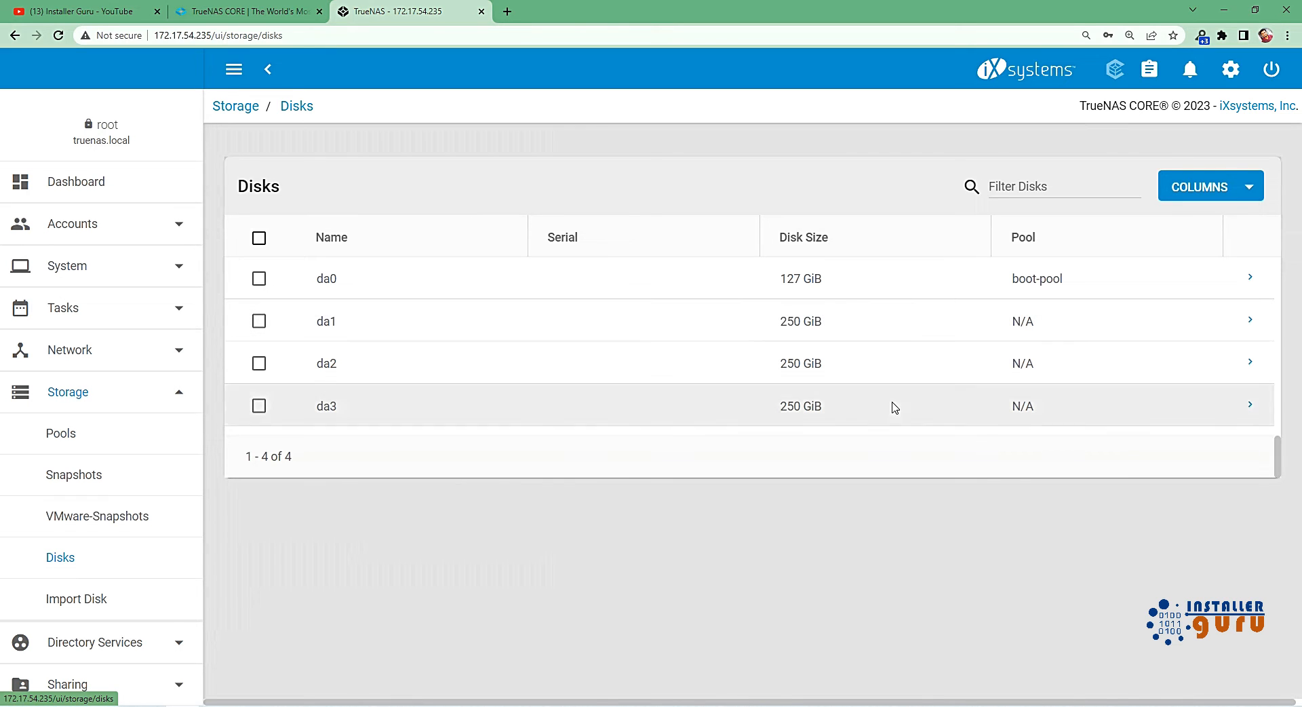
Start creating a new pool again and apply the suggested layout to disks da1, da2 and da3.
{"action": "left_click", "coordinate": [114, 450]}
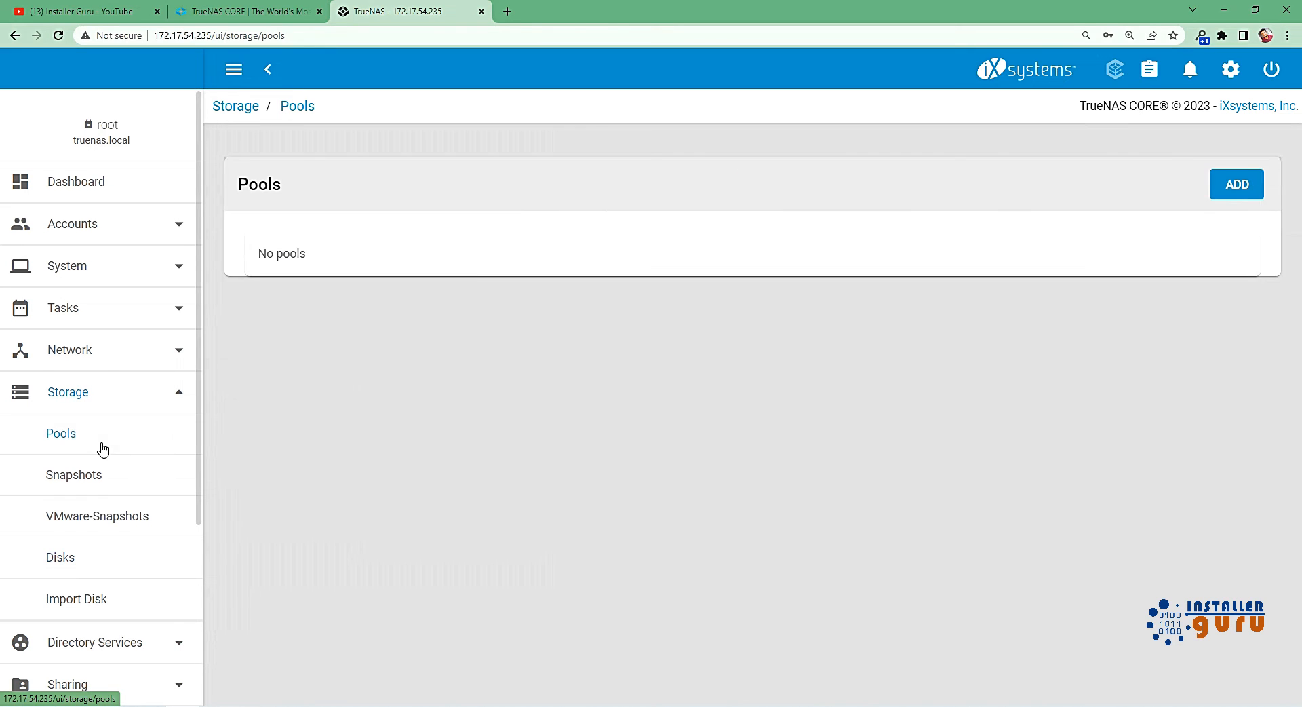
{"action": "left_click", "coordinate": [1253, 185]}
{"action": "left_click", "coordinate": [426, 391]}
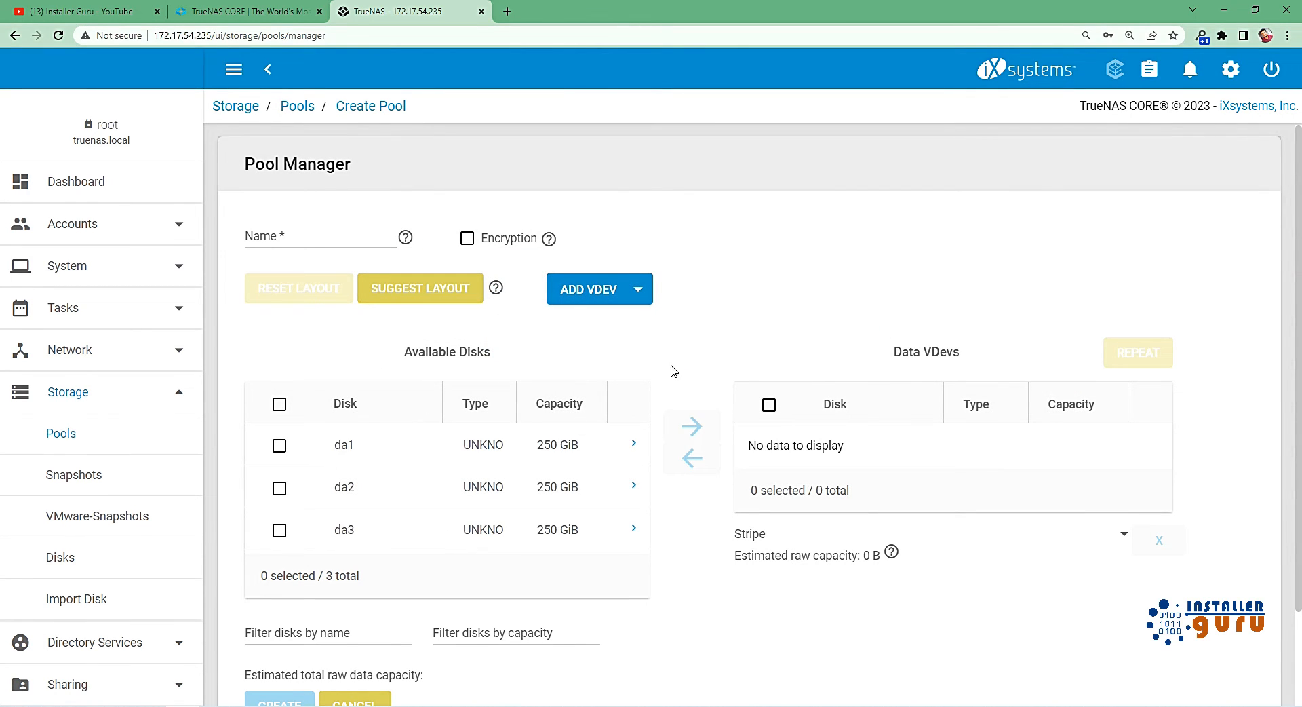
{"action": "left_click", "coordinate": [431, 304]}
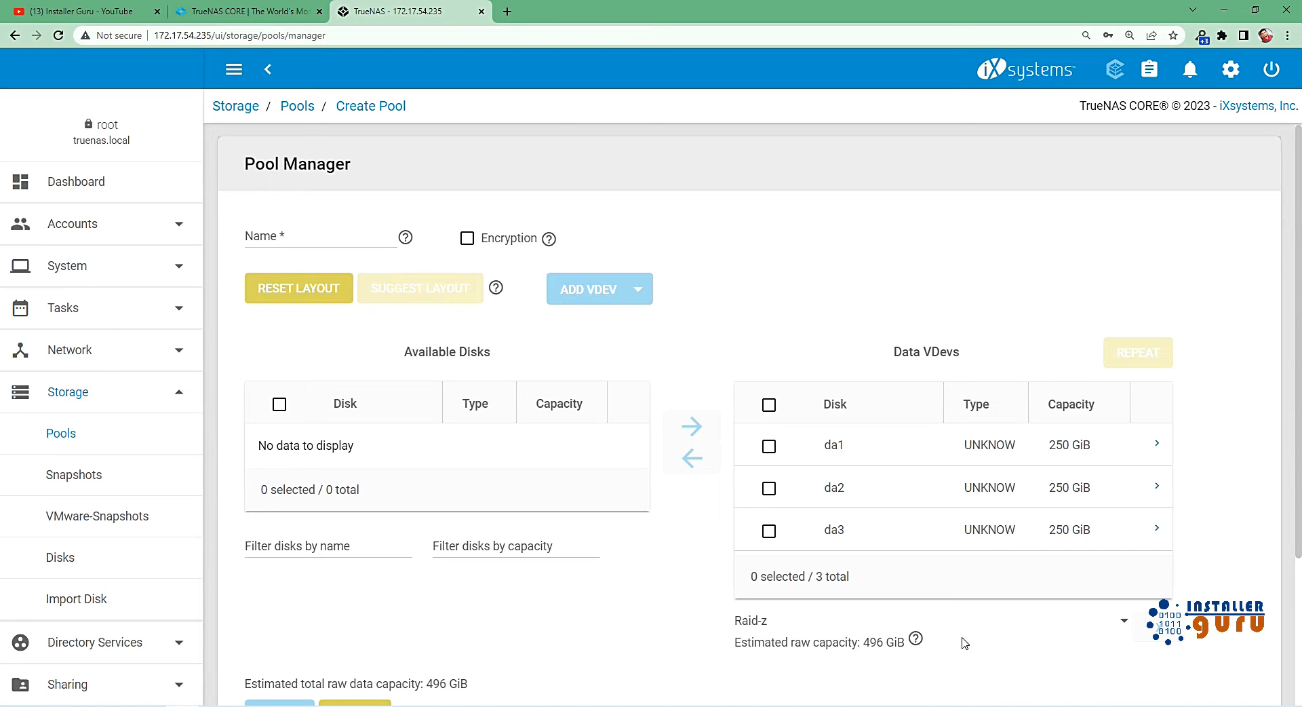
Examine the layout types offered for three disks and the estimated total capacity with Raid-z.
{"action": "left_click", "coordinate": [790, 622]}
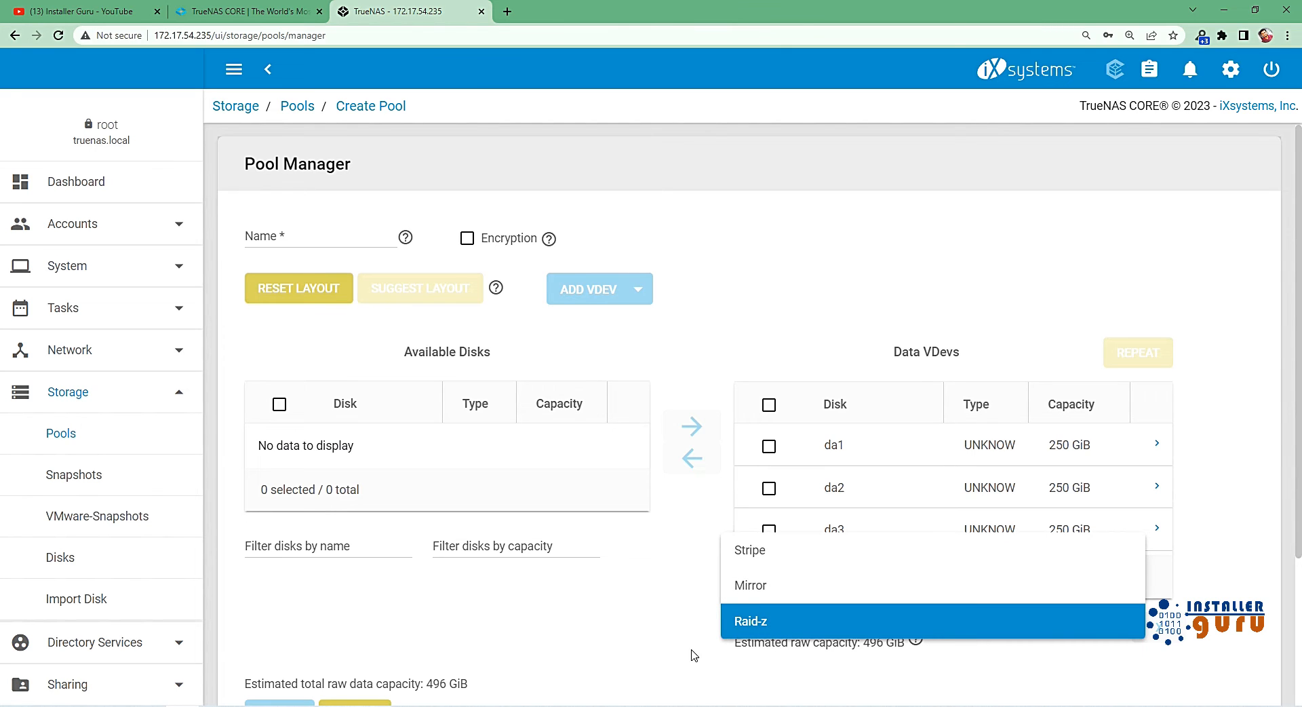
{"action": "left_click", "coordinate": [669, 636]}
{"action": "scroll", "coordinate": [639, 640], "scroll_direction": "down", "scroll_amount": 1}
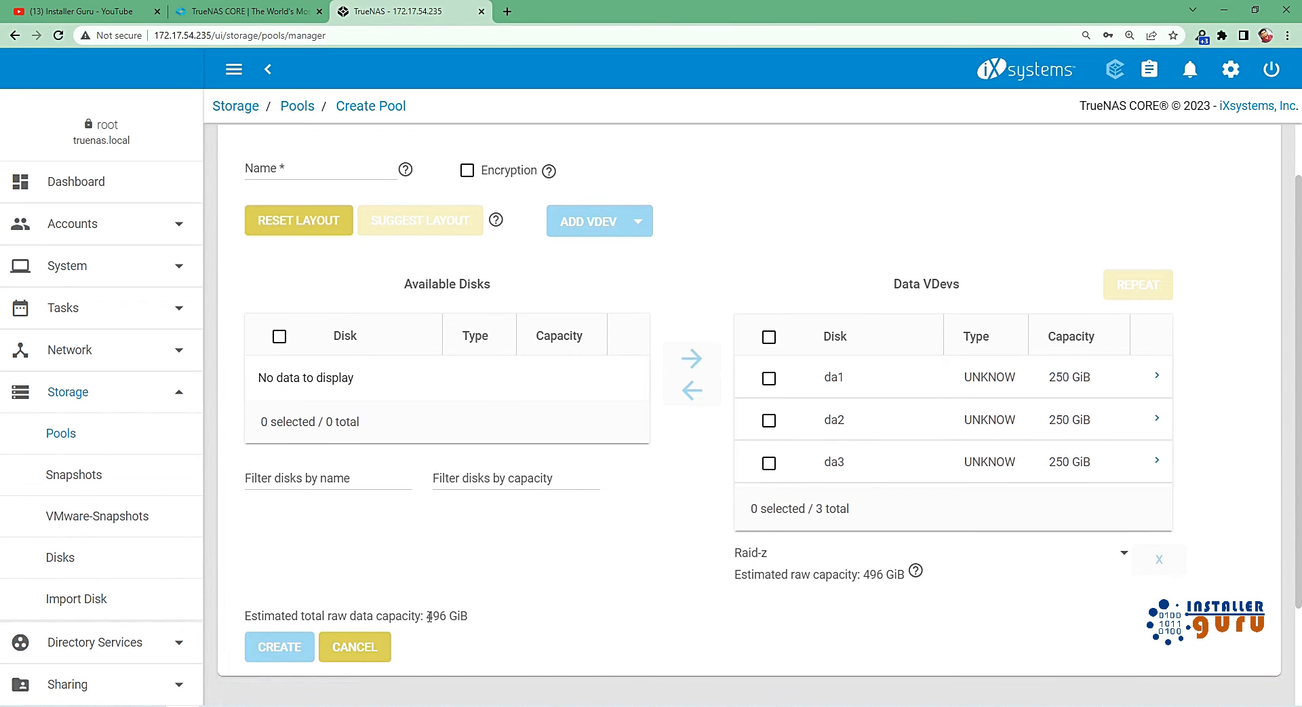
{"action": "left_click_drag", "start_coordinate": [429, 615], "coordinate": [451, 614]}
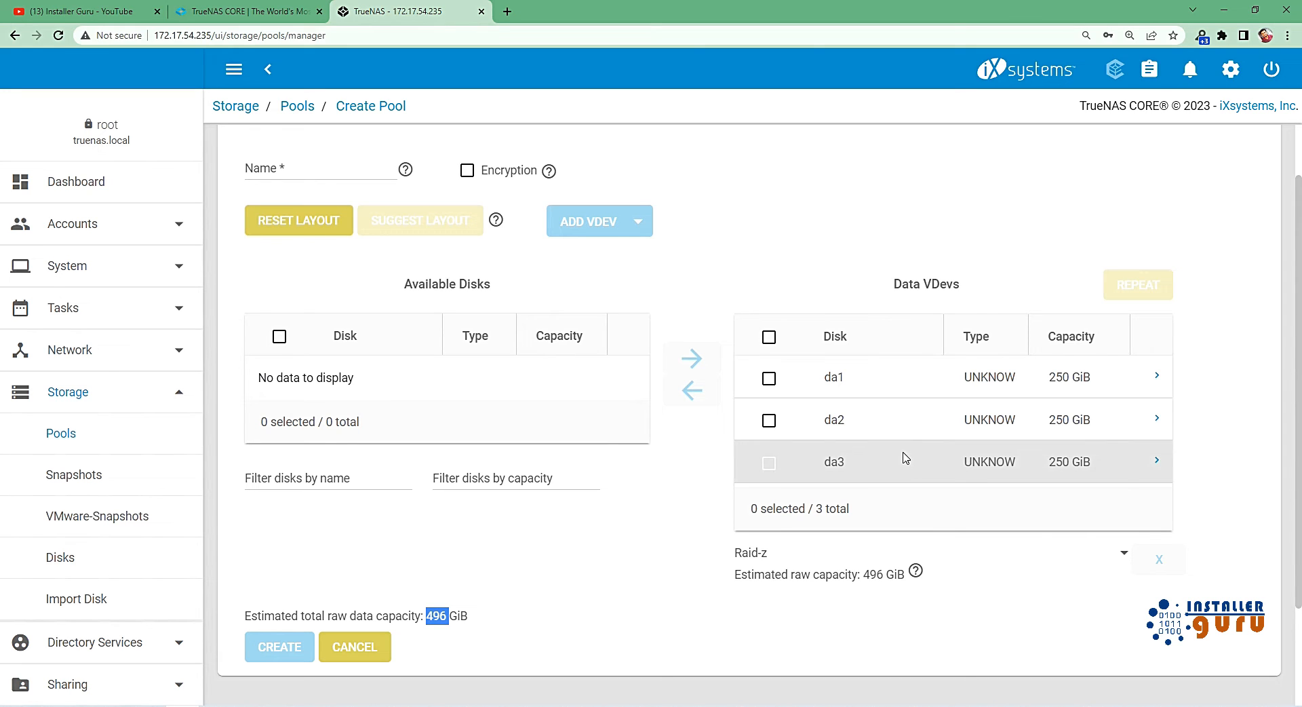
{"action": "left_click", "coordinate": [617, 570]}
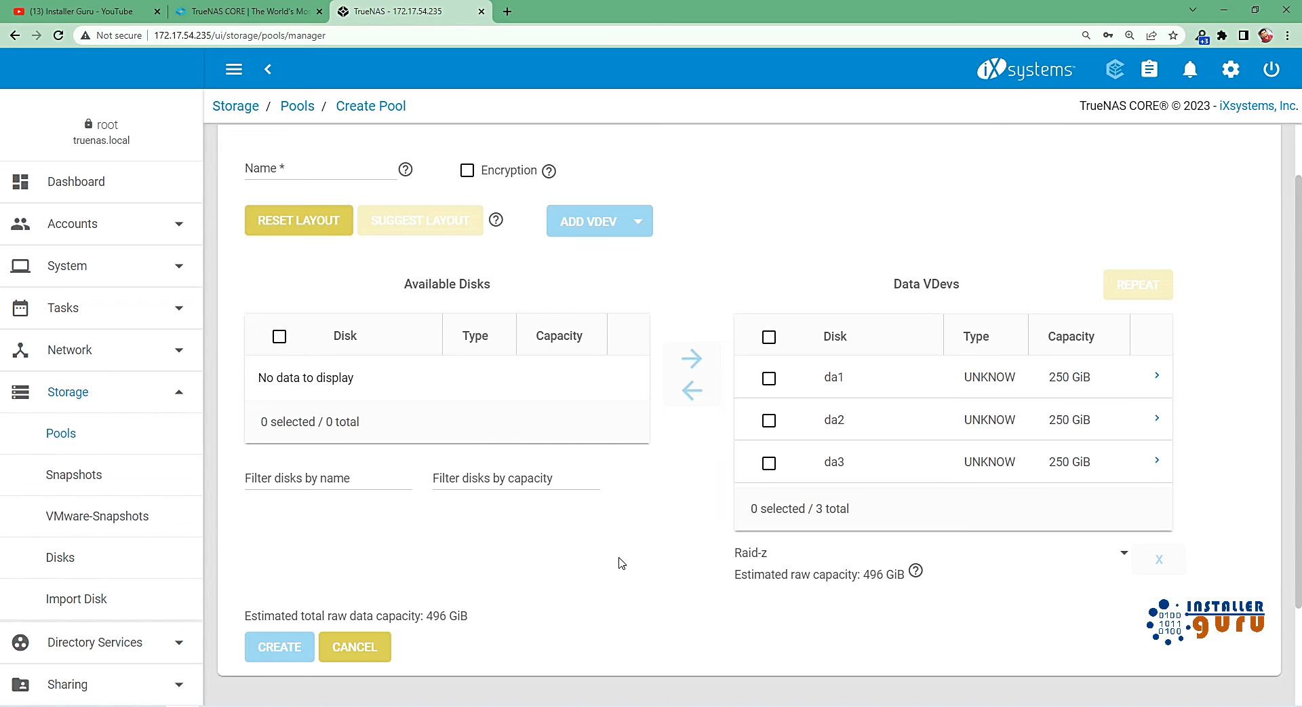
Switch the three-disk data VDev to the Mirror layout and check the estimated total raw capacity.
{"action": "left_click", "coordinate": [757, 560]}
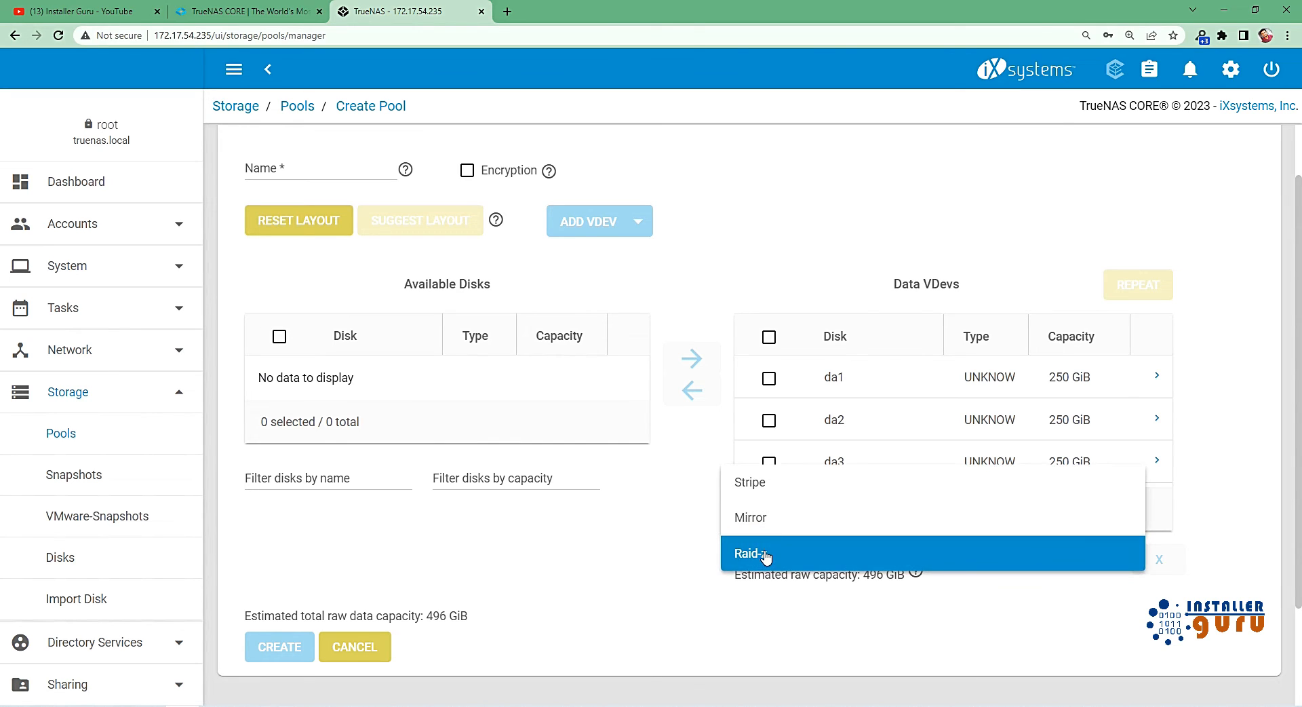
{"action": "left_click", "coordinate": [763, 524]}
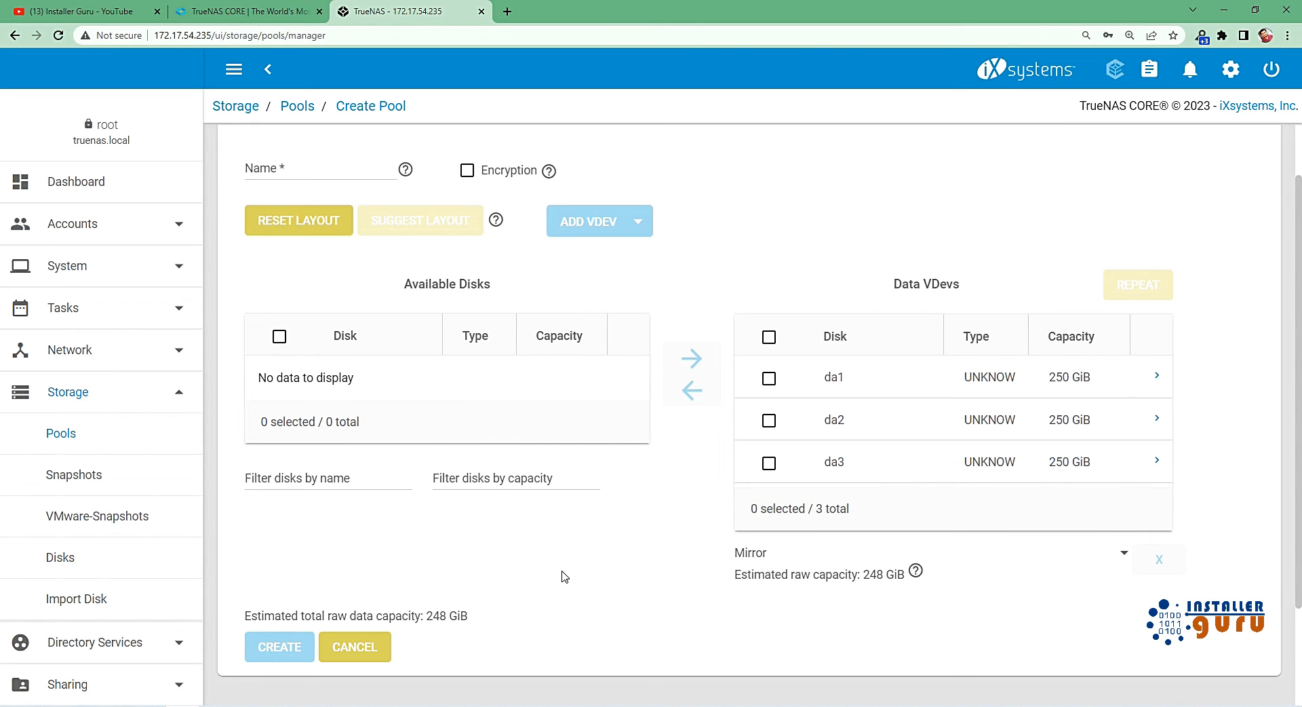
{"action": "double_click", "coordinate": [443, 615]}
{"action": "left_click", "coordinate": [829, 555]}
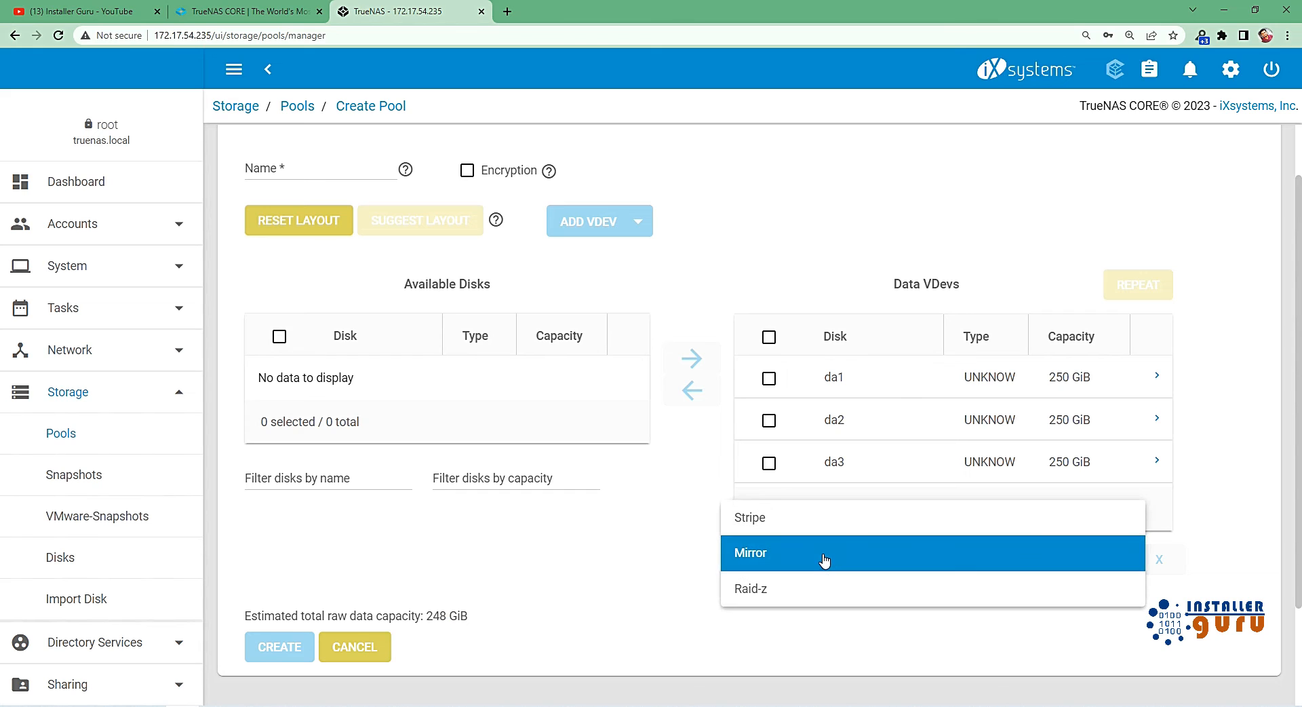
{"action": "left_click", "coordinate": [817, 562]}
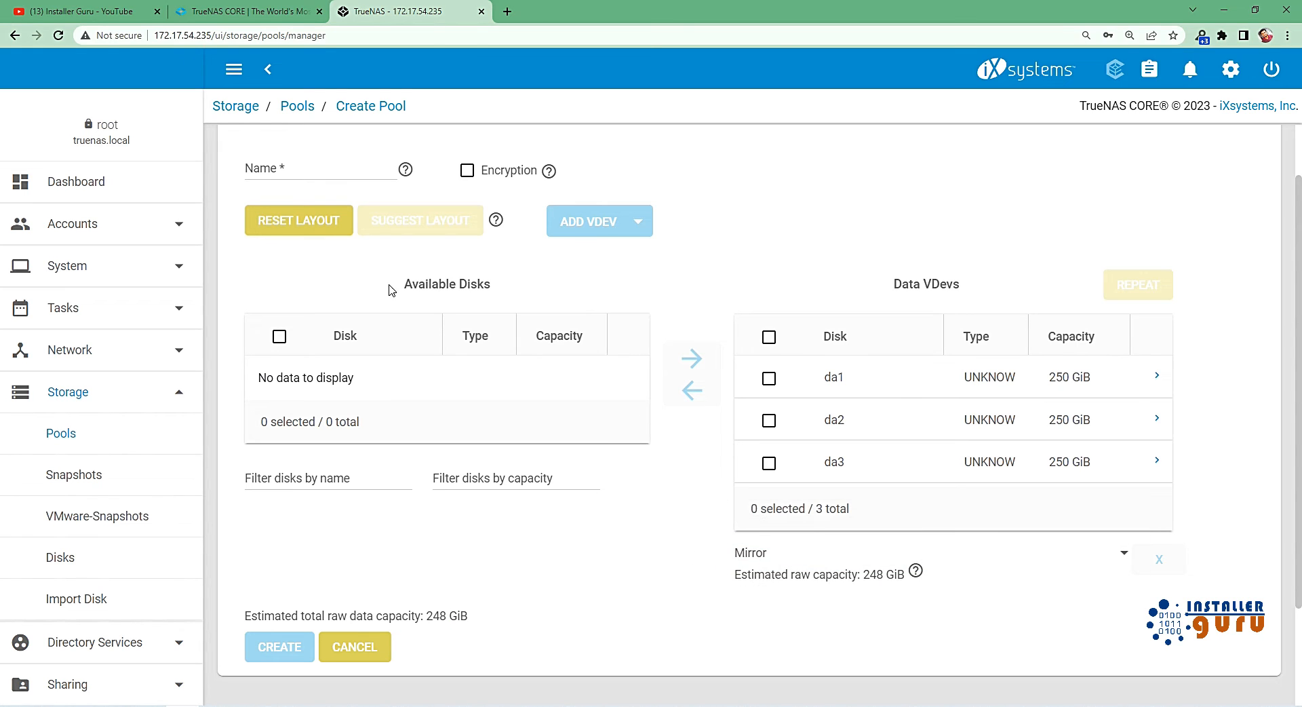
Reset the pool layout and assign only disks da1 and da2 to the data VDev.
{"action": "left_click", "coordinate": [312, 222]}
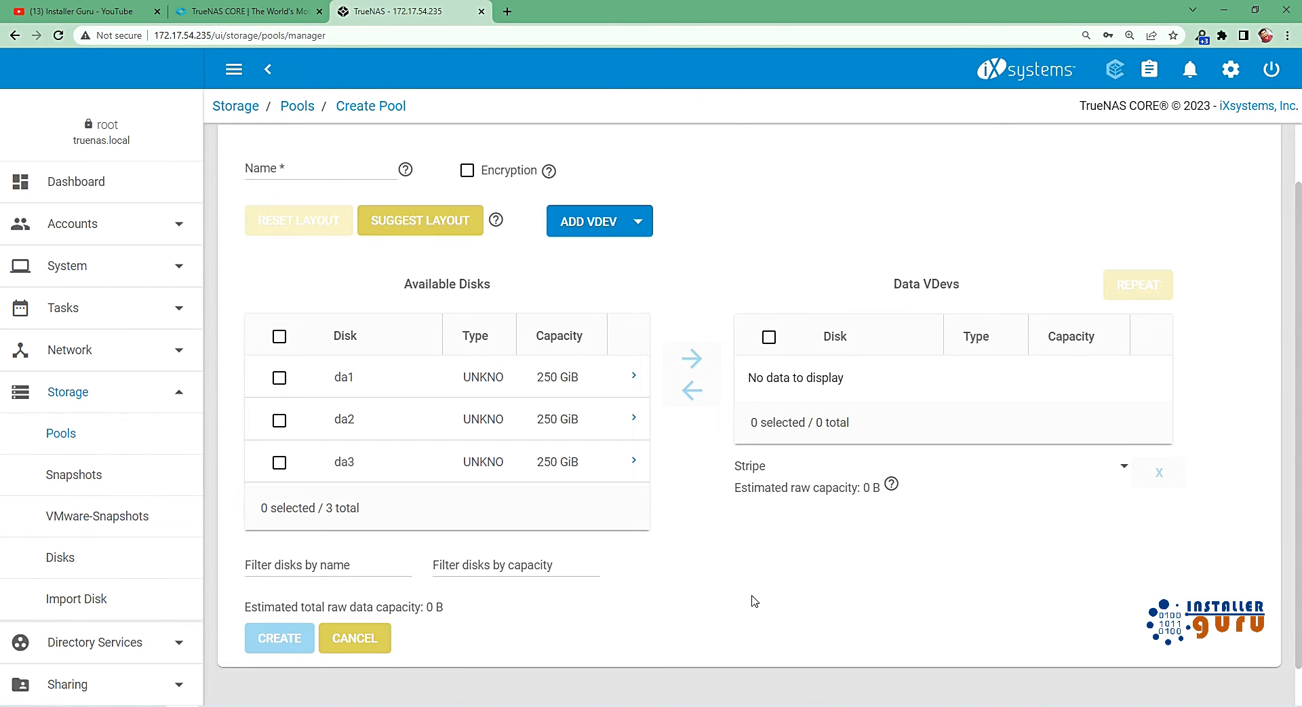
{"action": "left_click", "coordinate": [286, 378]}
{"action": "left_click", "coordinate": [280, 421]}
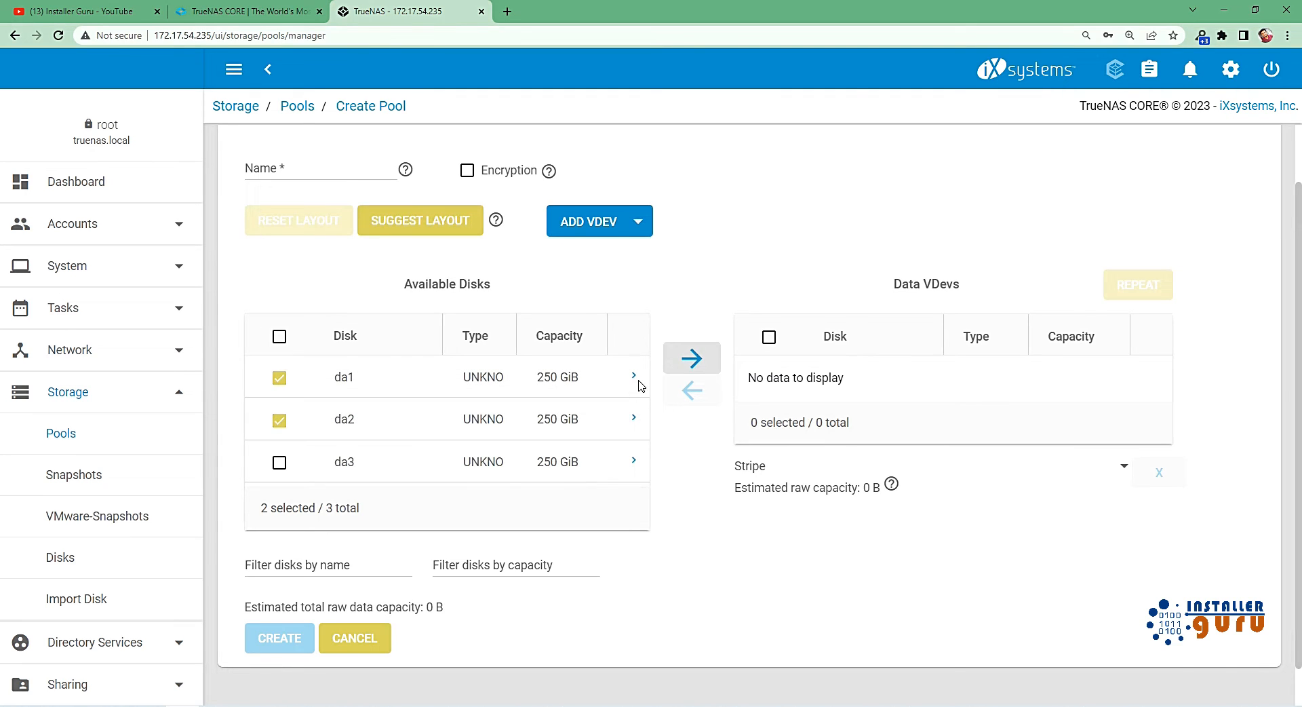
{"action": "left_click", "coordinate": [691, 359]}
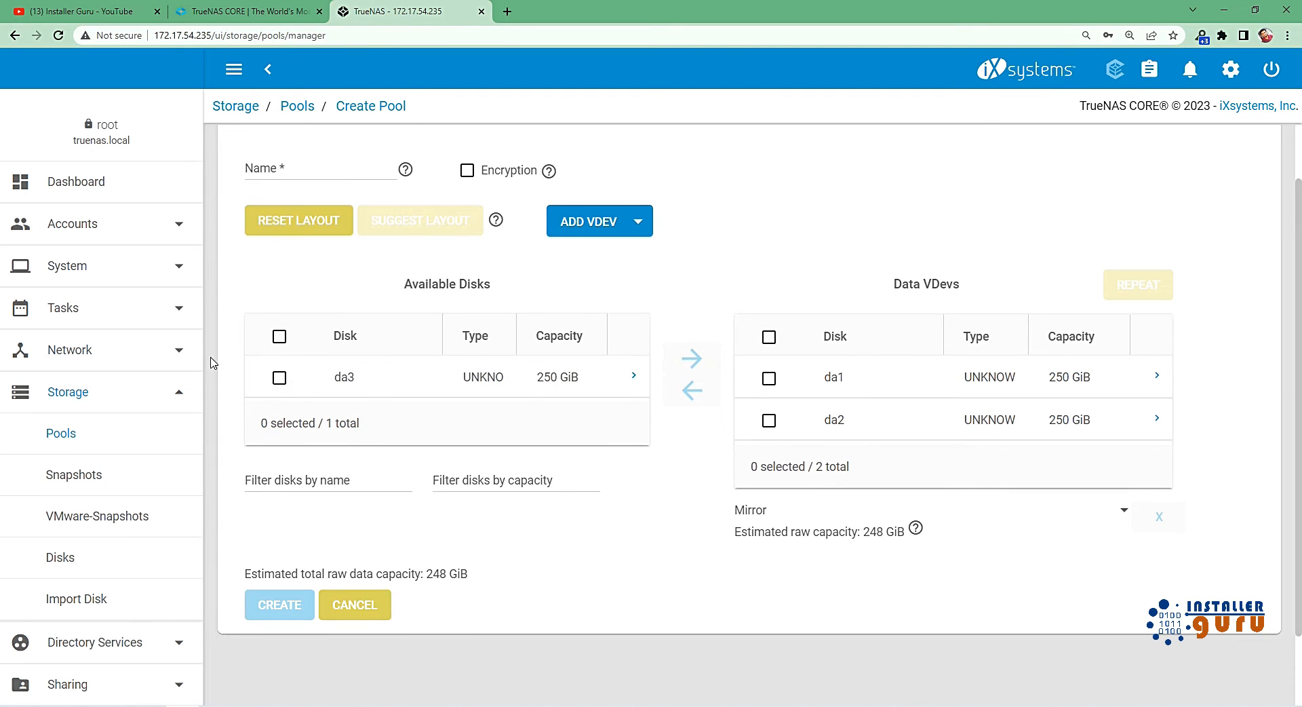
Add a Cache VDev to the pool and assign disk da3 to it.
{"action": "left_click", "coordinate": [631, 222]}
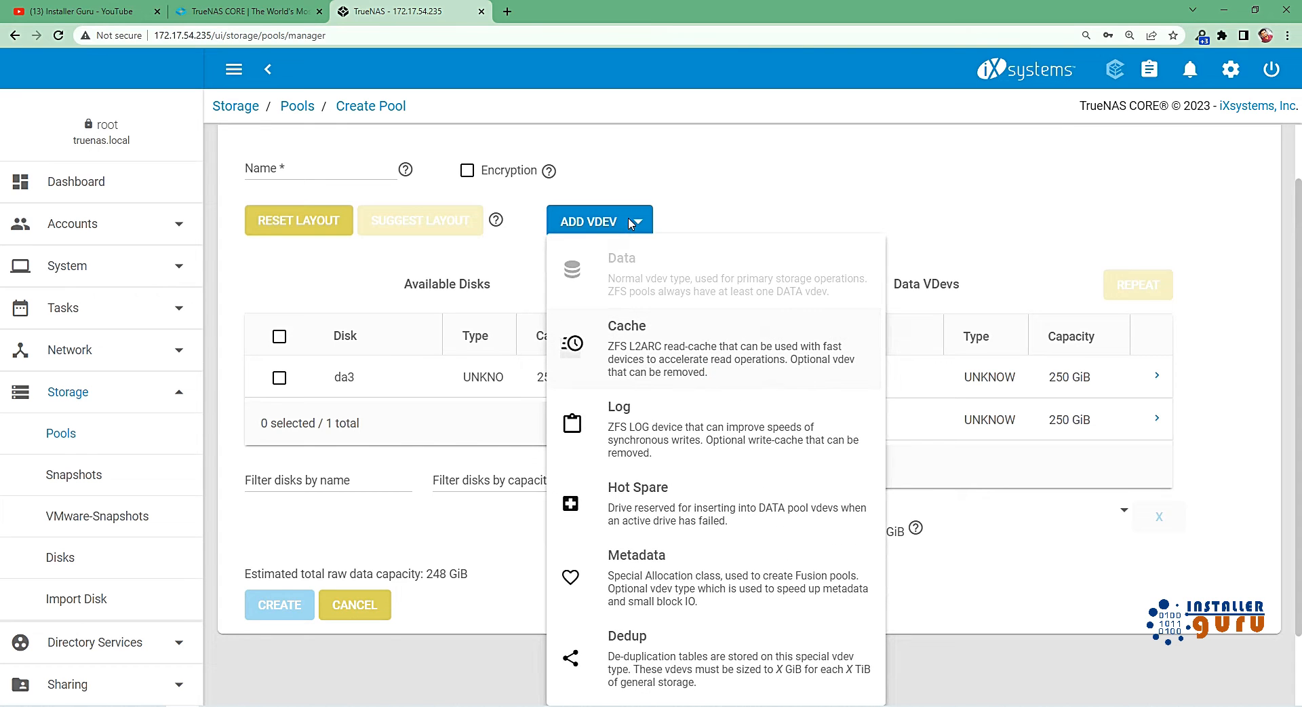
{"action": "left_click", "coordinate": [638, 344]}
{"action": "scroll", "coordinate": [685, 551], "scroll_direction": "down", "scroll_amount": 1}
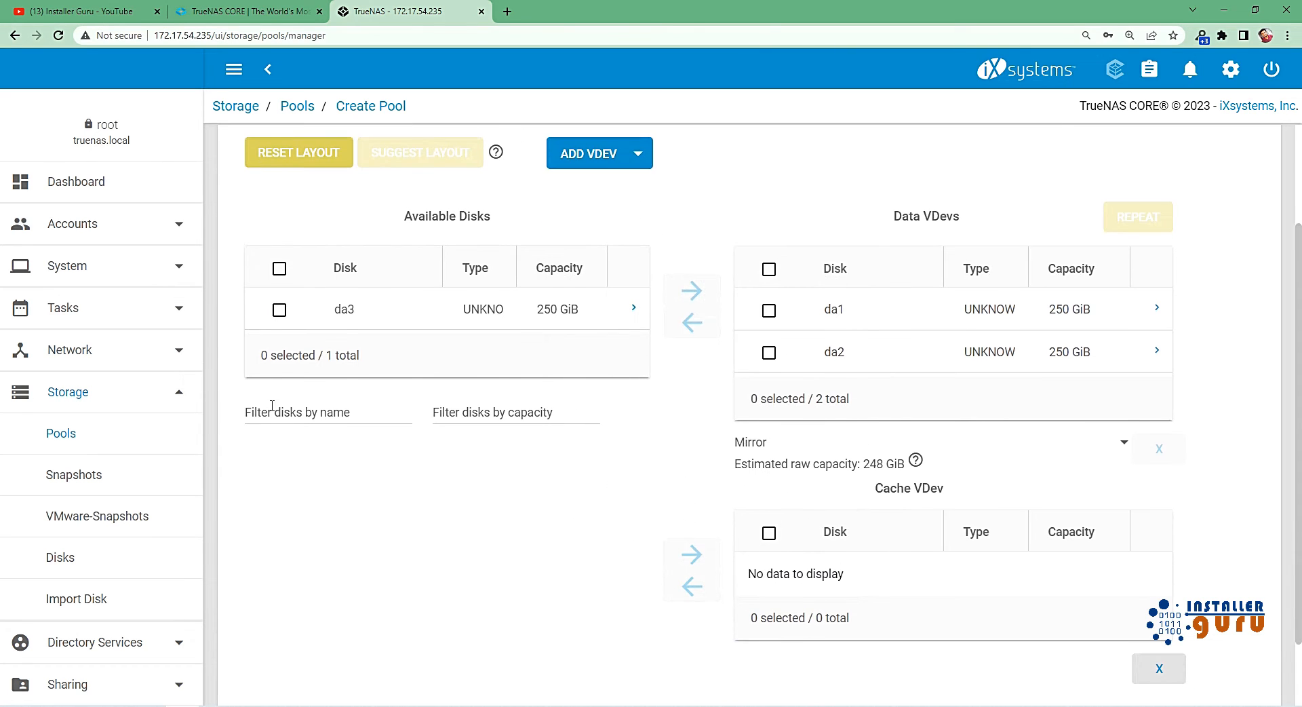
{"action": "left_click", "coordinate": [279, 309]}
{"action": "left_click", "coordinate": [692, 555]}
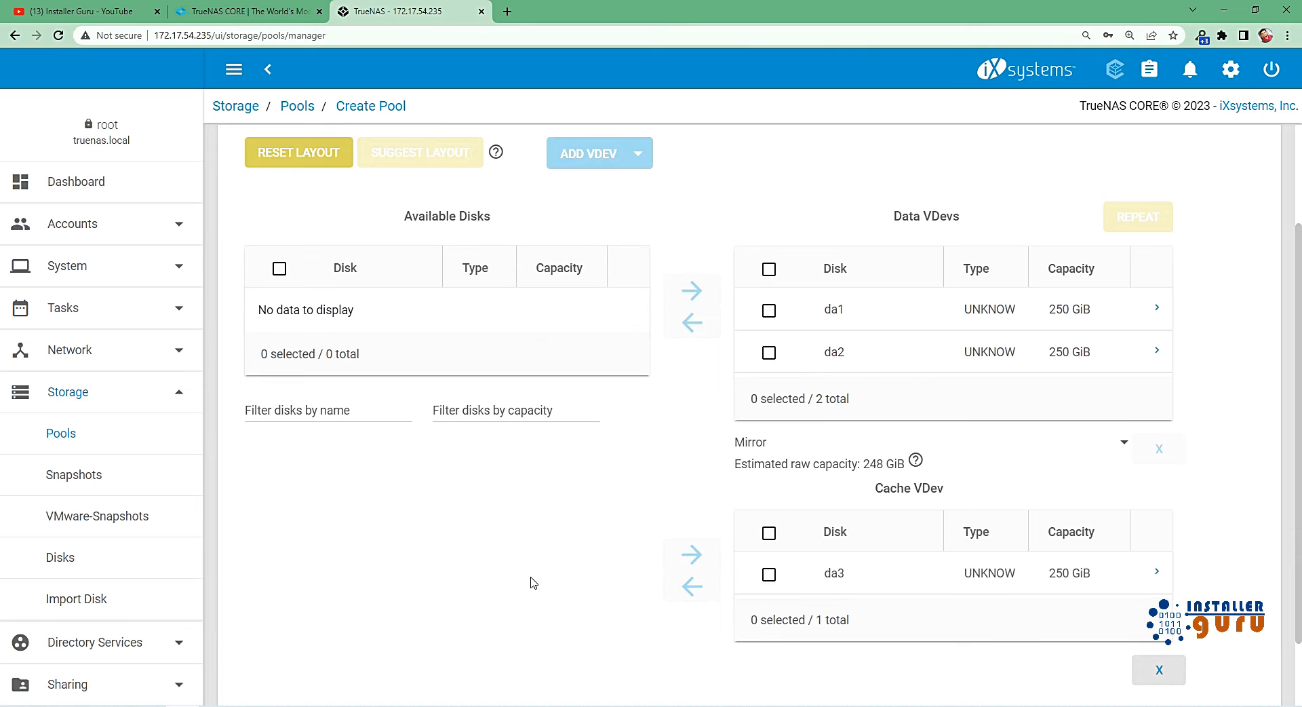
Move disk da3 from the Cache VDev back to the available disks.
{"action": "scroll", "coordinate": [860, 628], "scroll_direction": "down", "scroll_amount": 1}
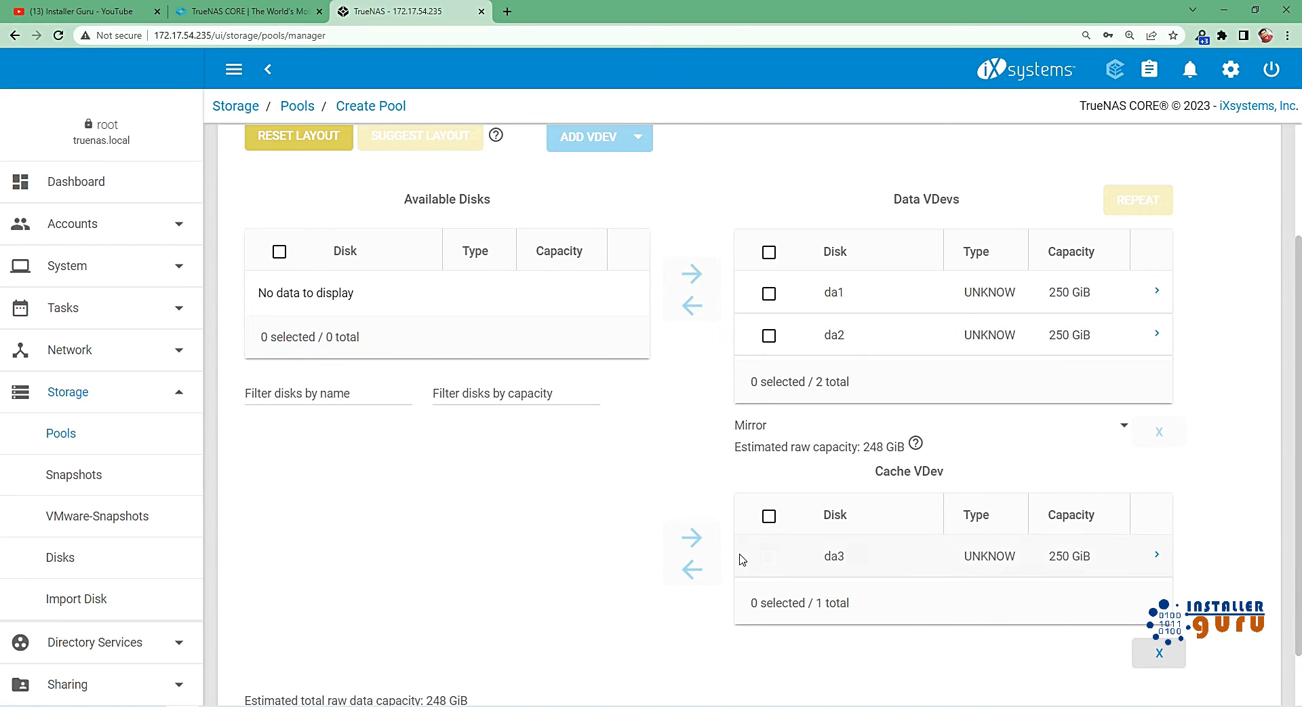
{"action": "left_click", "coordinate": [768, 557]}
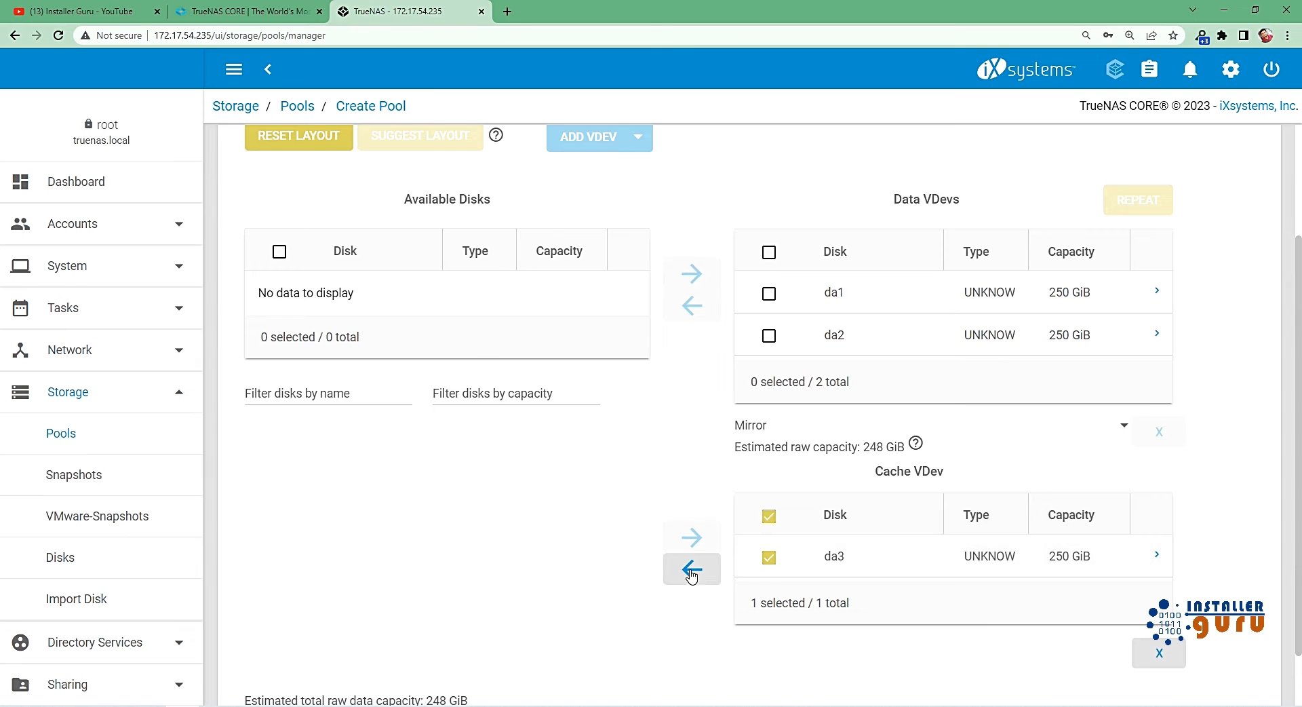
{"action": "left_click", "coordinate": [691, 569]}
Examine the descriptions of the remaining VDev types, including Log, Hot Spare, Metadata and Dedup, with disk da3 selected.
{"action": "scroll", "coordinate": [618, 380], "scroll_direction": "up", "scroll_amount": 2}
{"action": "left_click", "coordinate": [618, 274]}
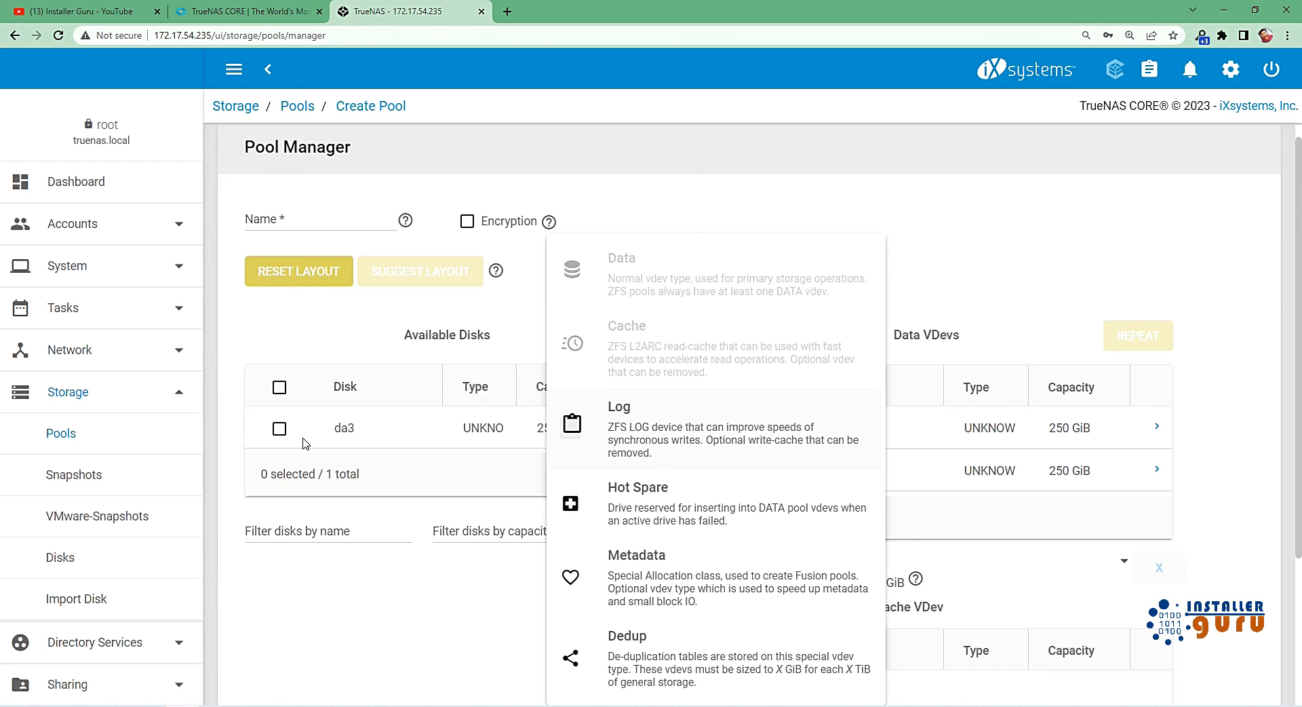
{"action": "left_click", "coordinate": [282, 434]}
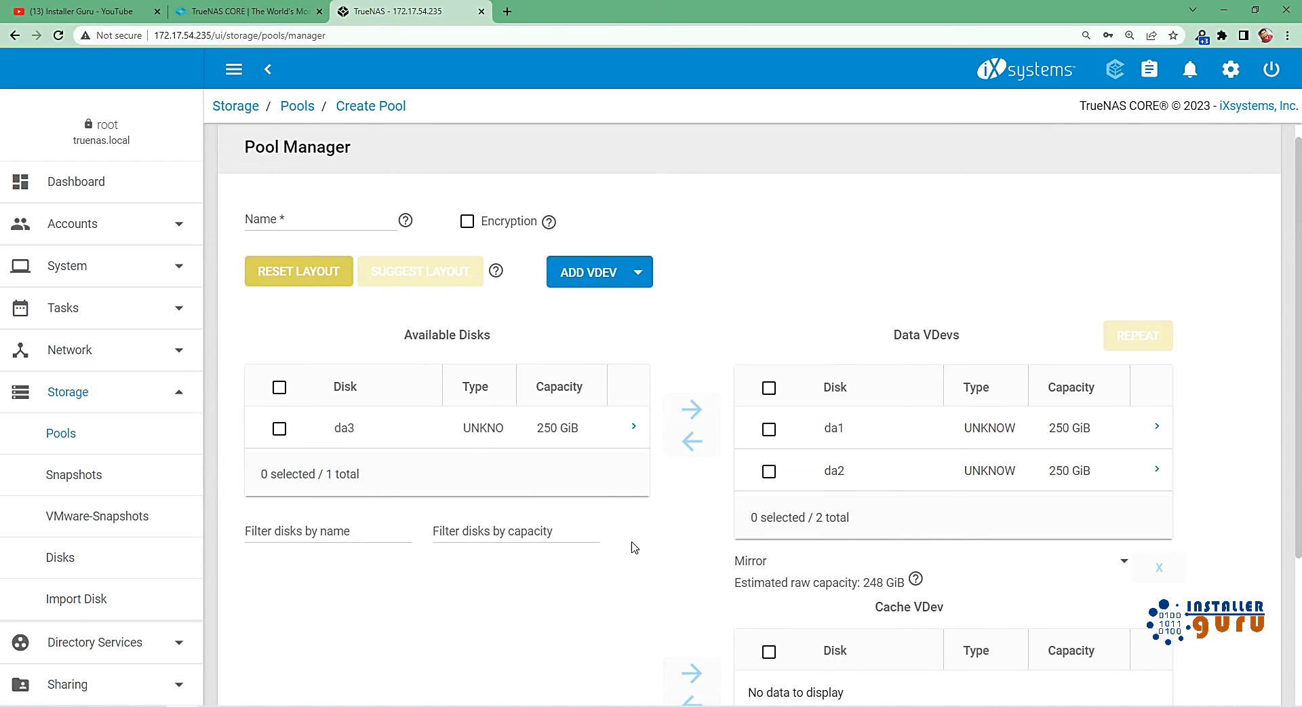
{"action": "left_click", "coordinate": [280, 428]}
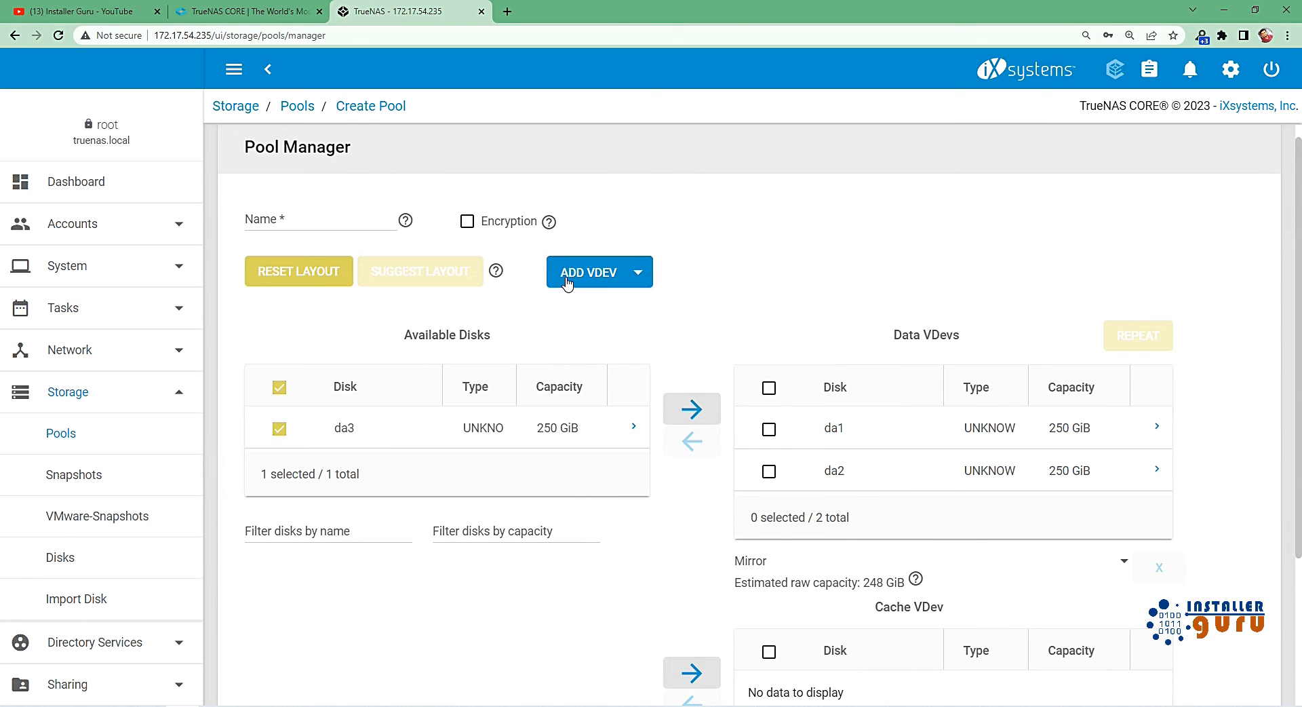
{"action": "left_click", "coordinate": [600, 277]}
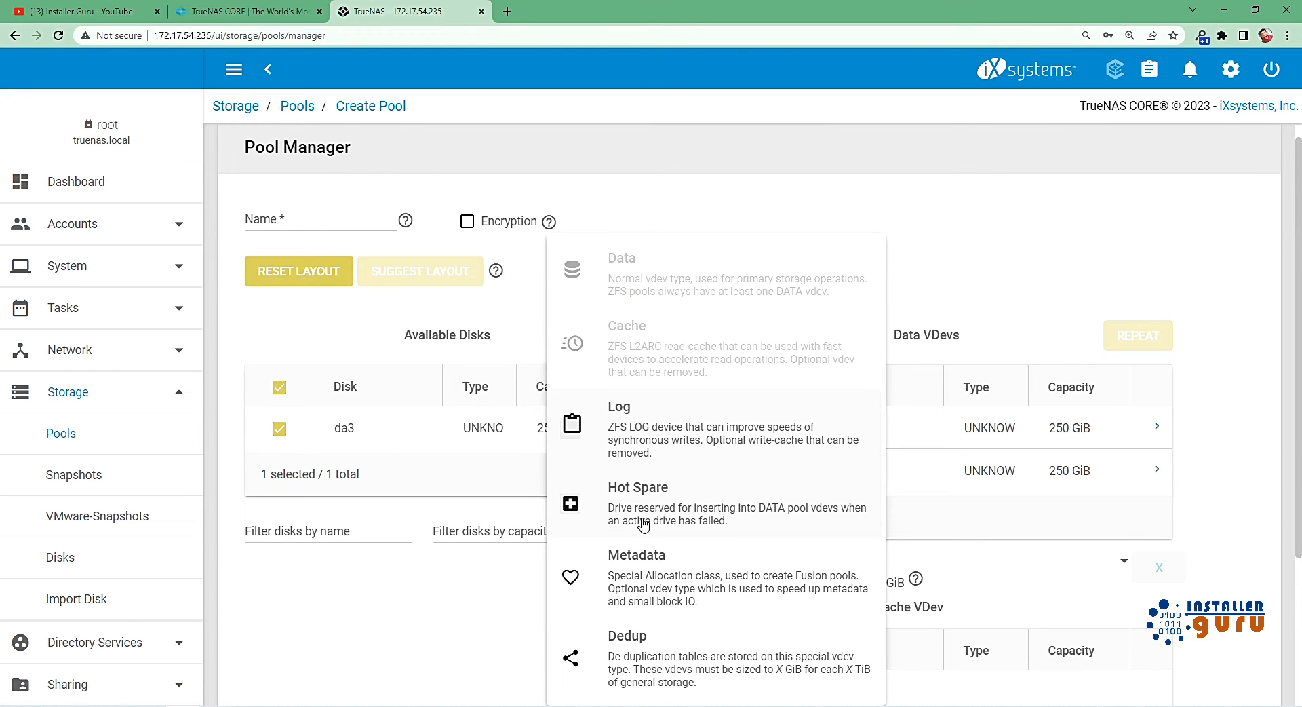
{"action": "left_click", "coordinate": [1247, 450]}
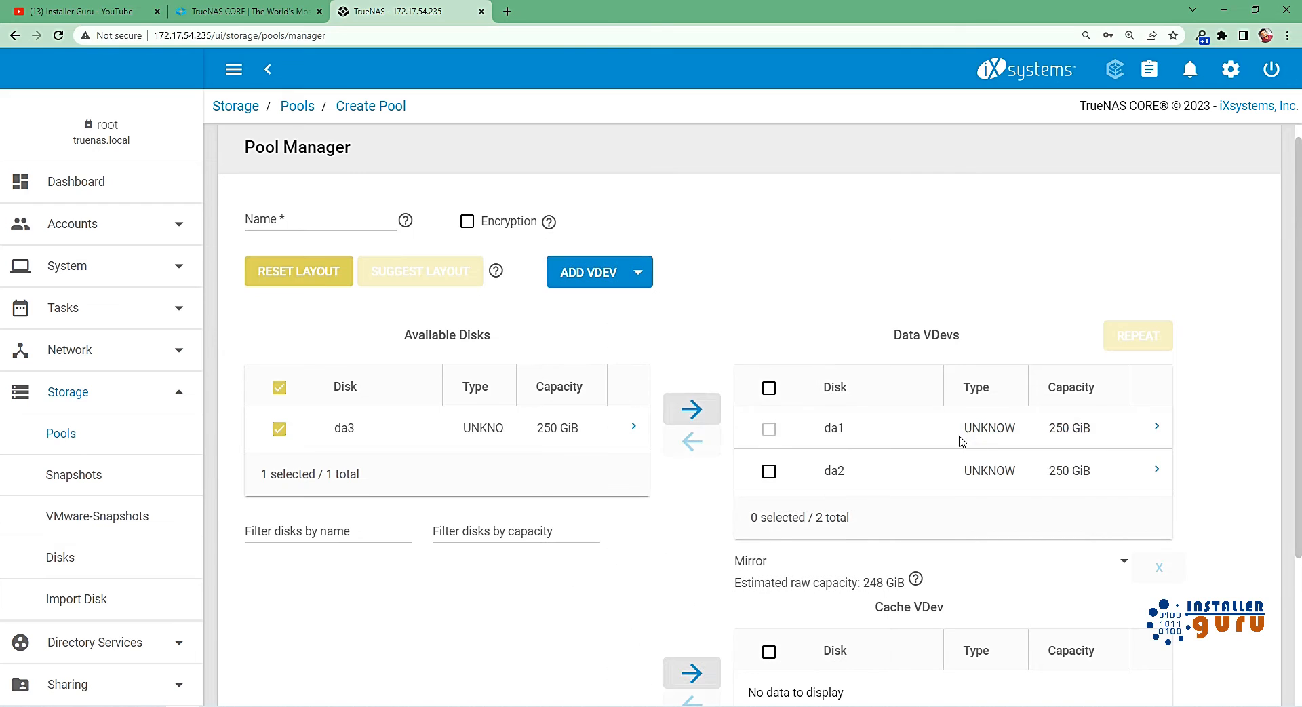
{"action": "scroll", "coordinate": [523, 593], "scroll_direction": "down", "scroll_amount": 1}
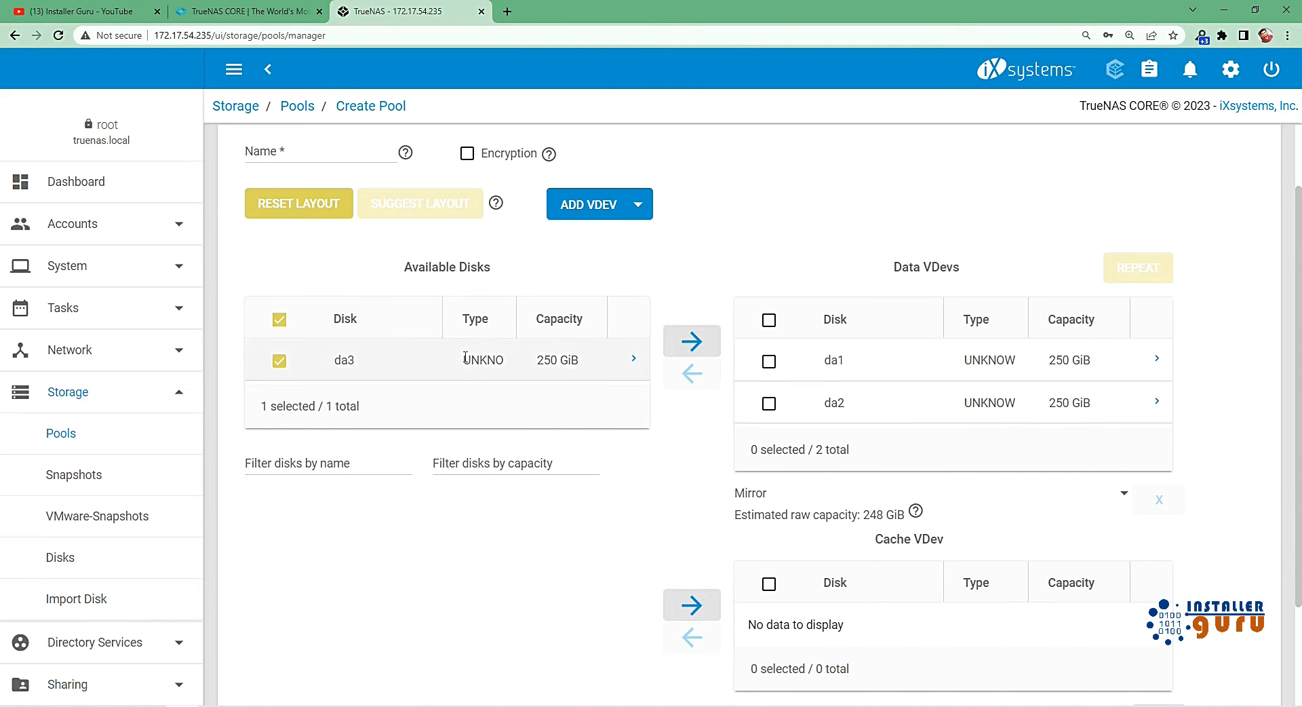
{"action": "left_click", "coordinate": [606, 215]}
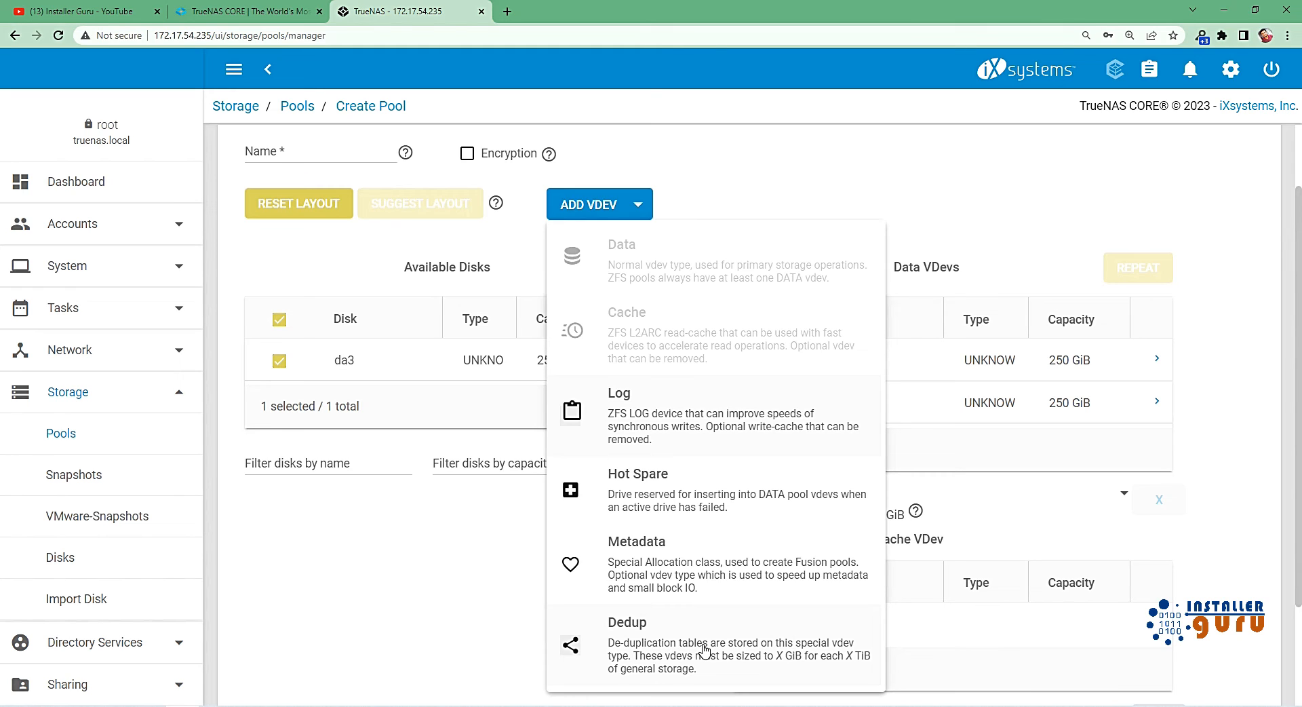
{"action": "left_click", "coordinate": [399, 589]}
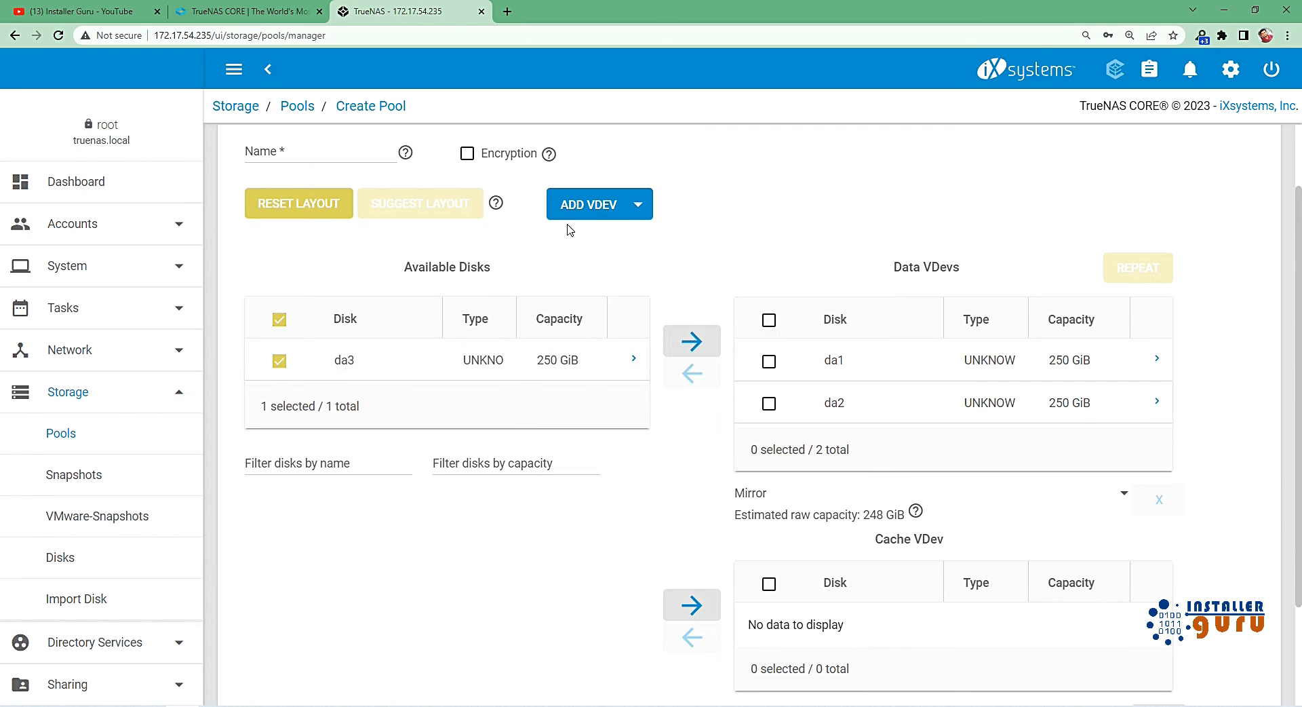
{"action": "left_click", "coordinate": [609, 211]}
{"action": "left_click", "coordinate": [445, 574]}
Assign the selected disk da3 to the Cache VDev again and review the layout.
{"action": "left_click", "coordinate": [708, 620]}
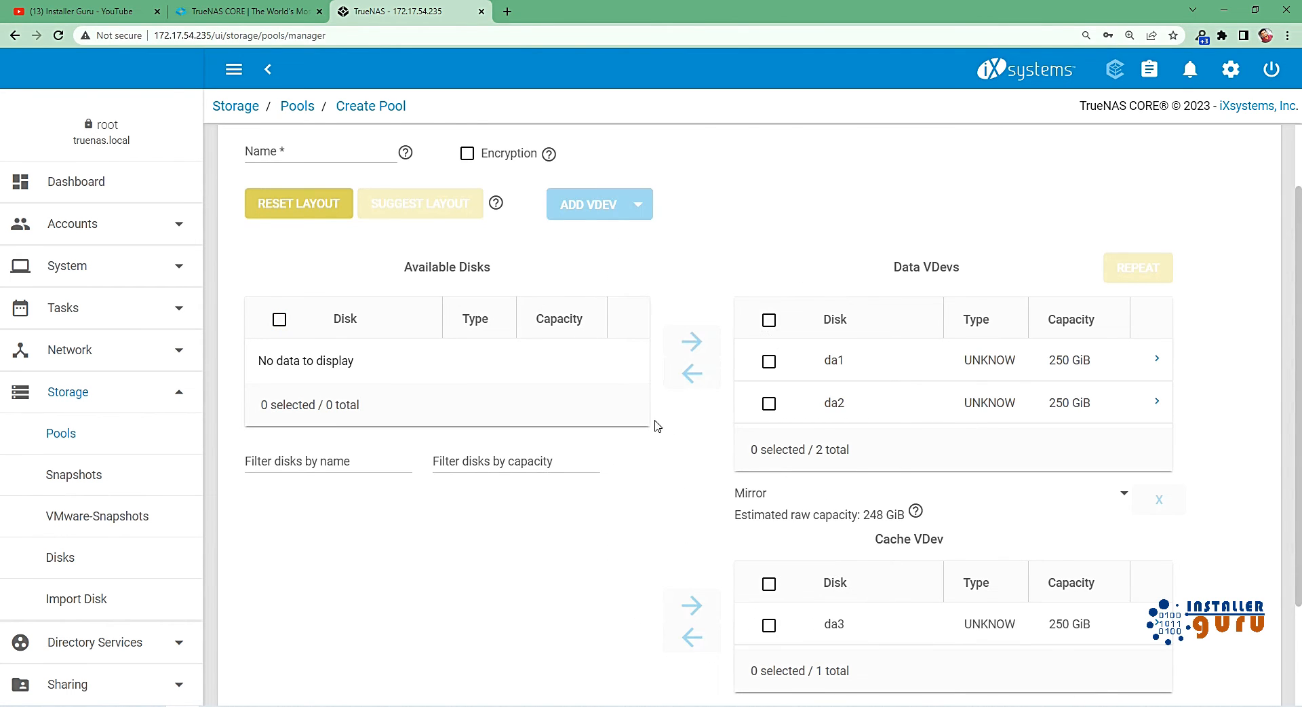
{"action": "scroll", "coordinate": [532, 572], "scroll_direction": "down", "scroll_amount": 2}
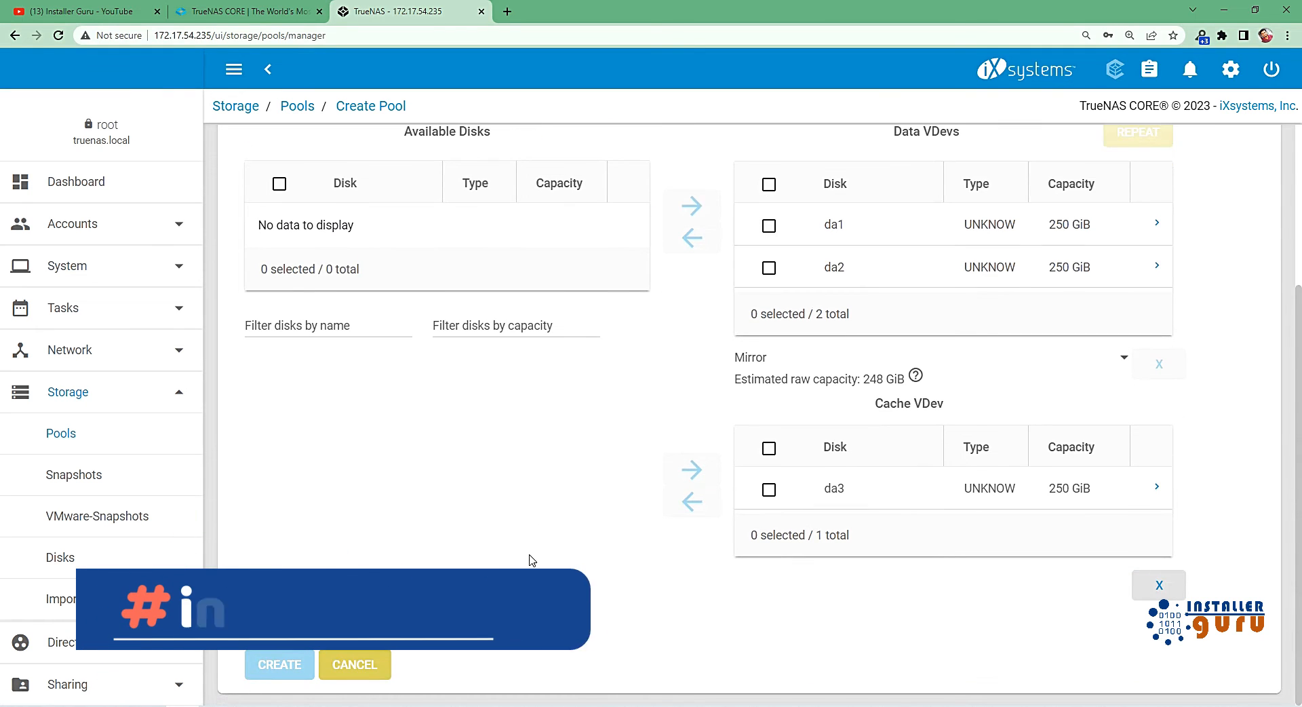
{"action": "scroll", "coordinate": [439, 341], "scroll_direction": "up", "scroll_amount": 3}
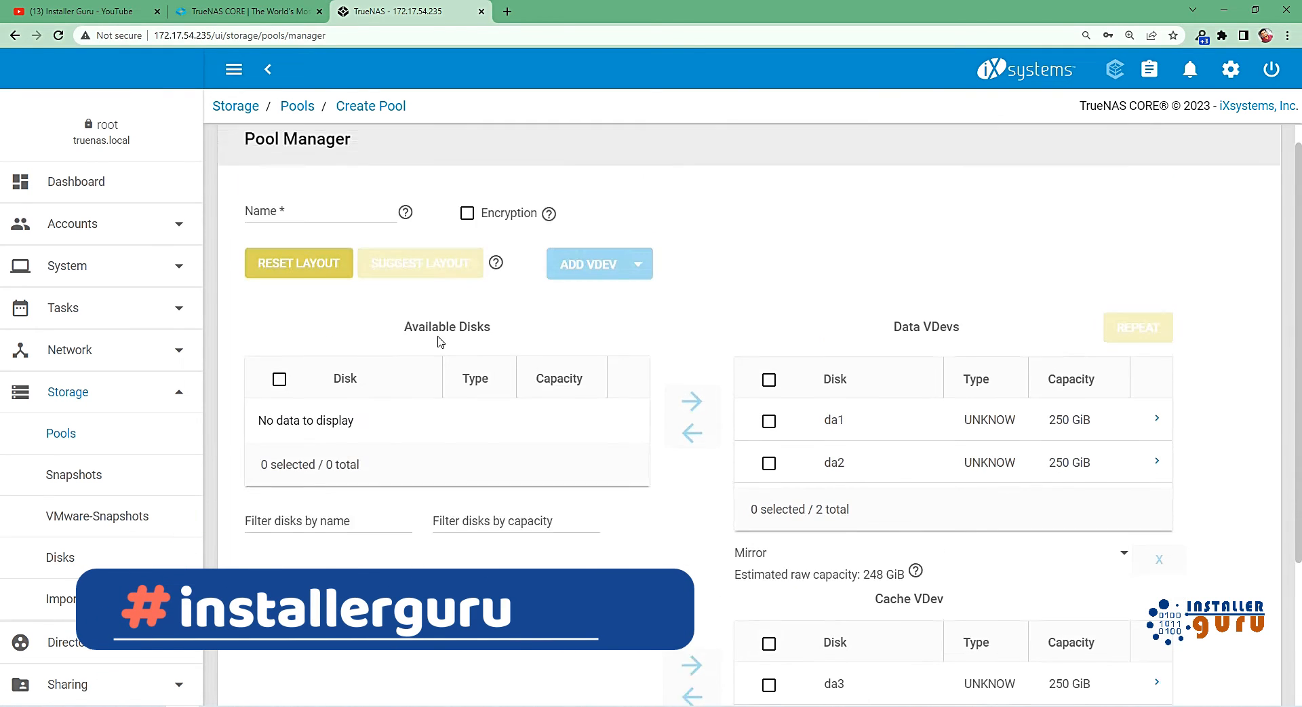
Name the pool Pool-1 and create it, confirming that the contents of the added disks are erased.
{"action": "left_click", "coordinate": [355, 224]}
{"action": "type", "text": "P"}
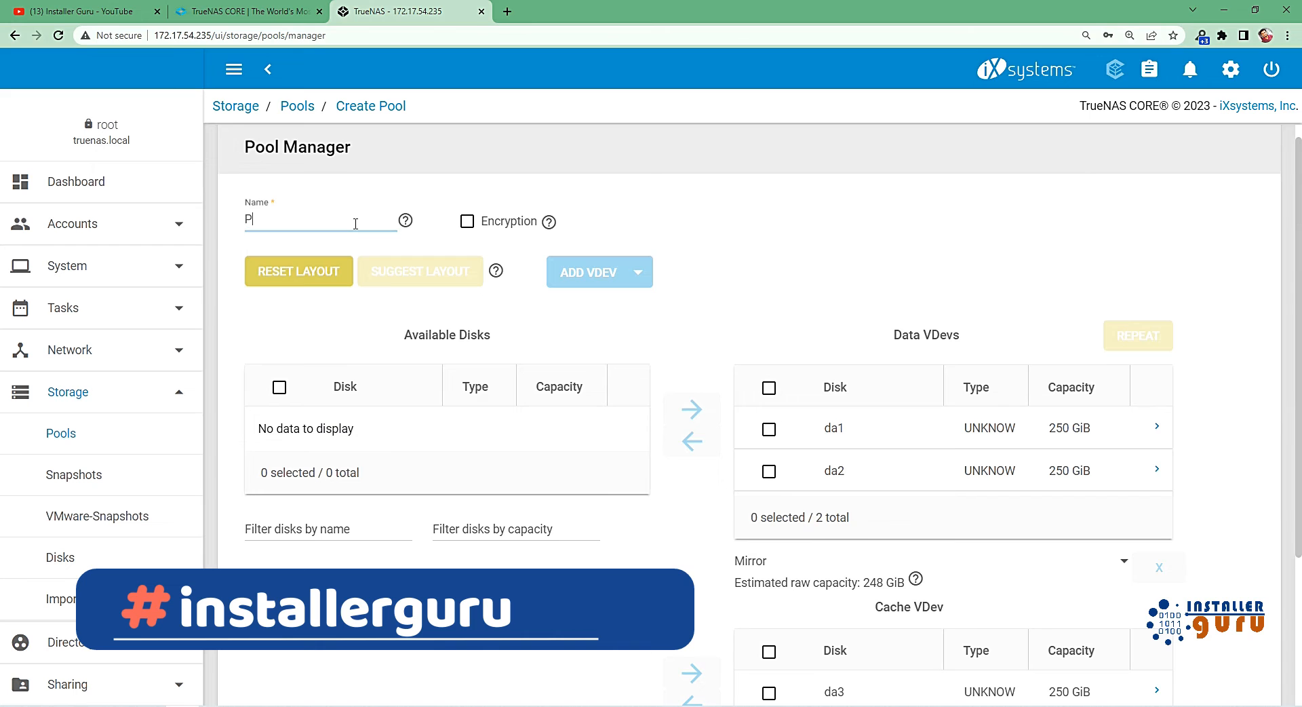
{"action": "type", "text": "ool-1"}
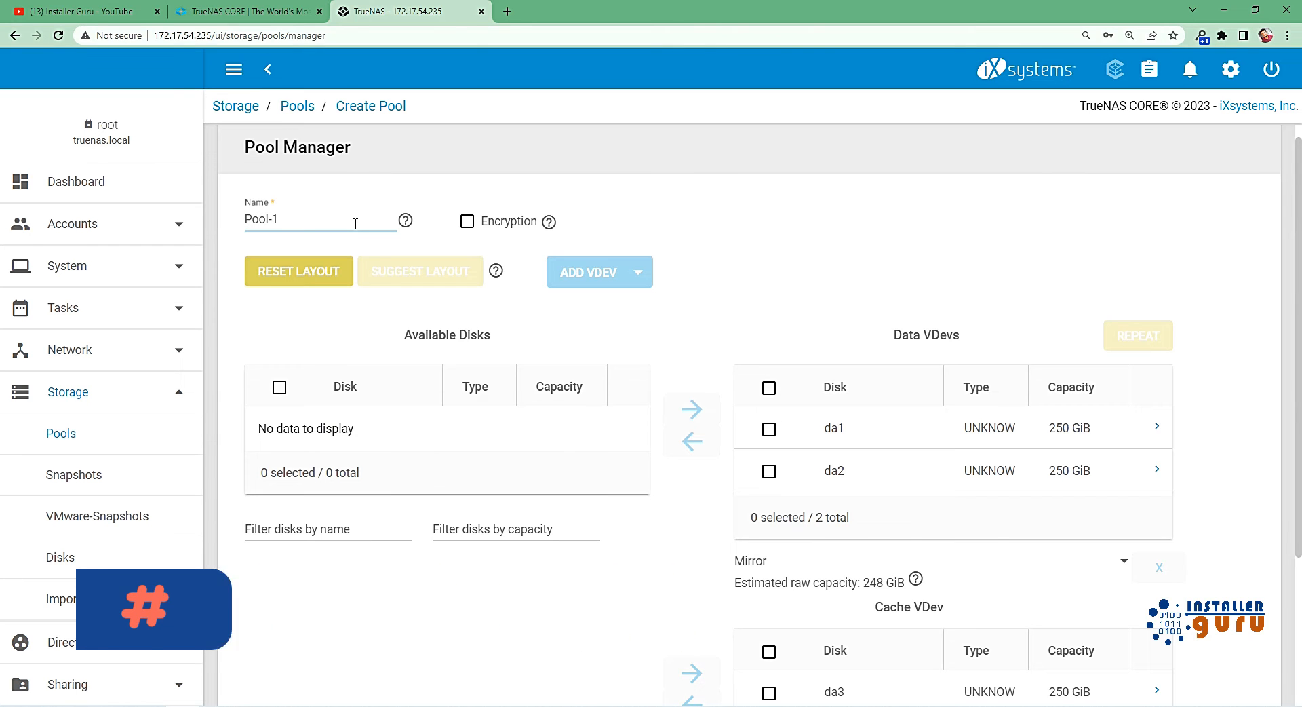
{"action": "scroll", "coordinate": [360, 305], "scroll_direction": "down", "scroll_amount": 3}
{"action": "left_click", "coordinate": [297, 668]}
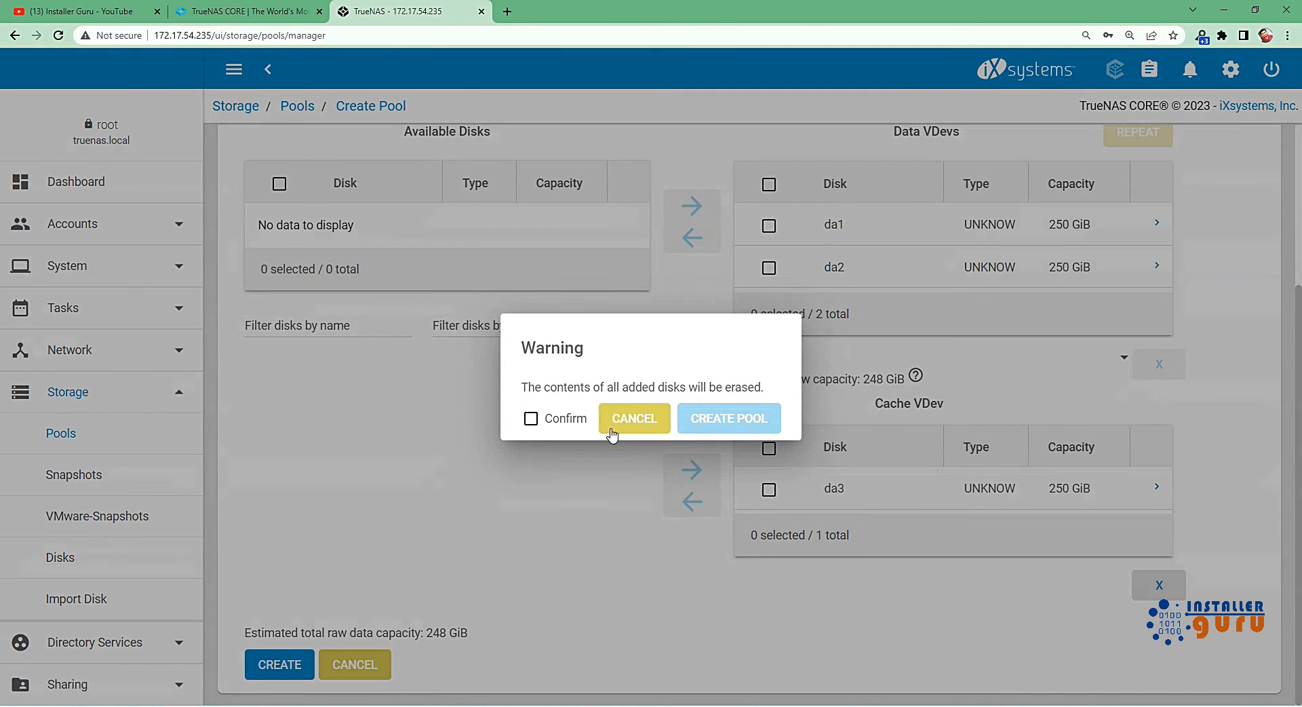
{"action": "left_click", "coordinate": [568, 419]}
{"action": "left_click", "coordinate": [729, 419]}
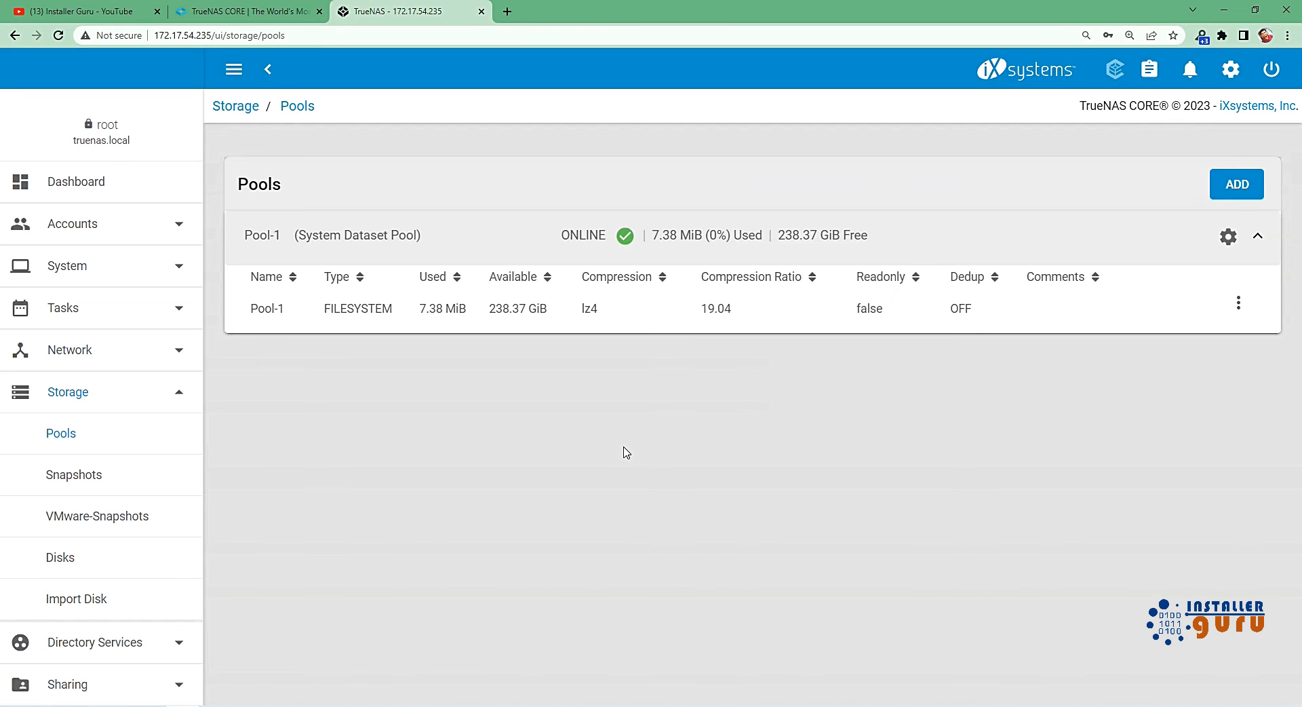
Review the Pool-1 entry's details and the dataset actions available for it.
{"action": "left_click", "coordinate": [279, 307]}
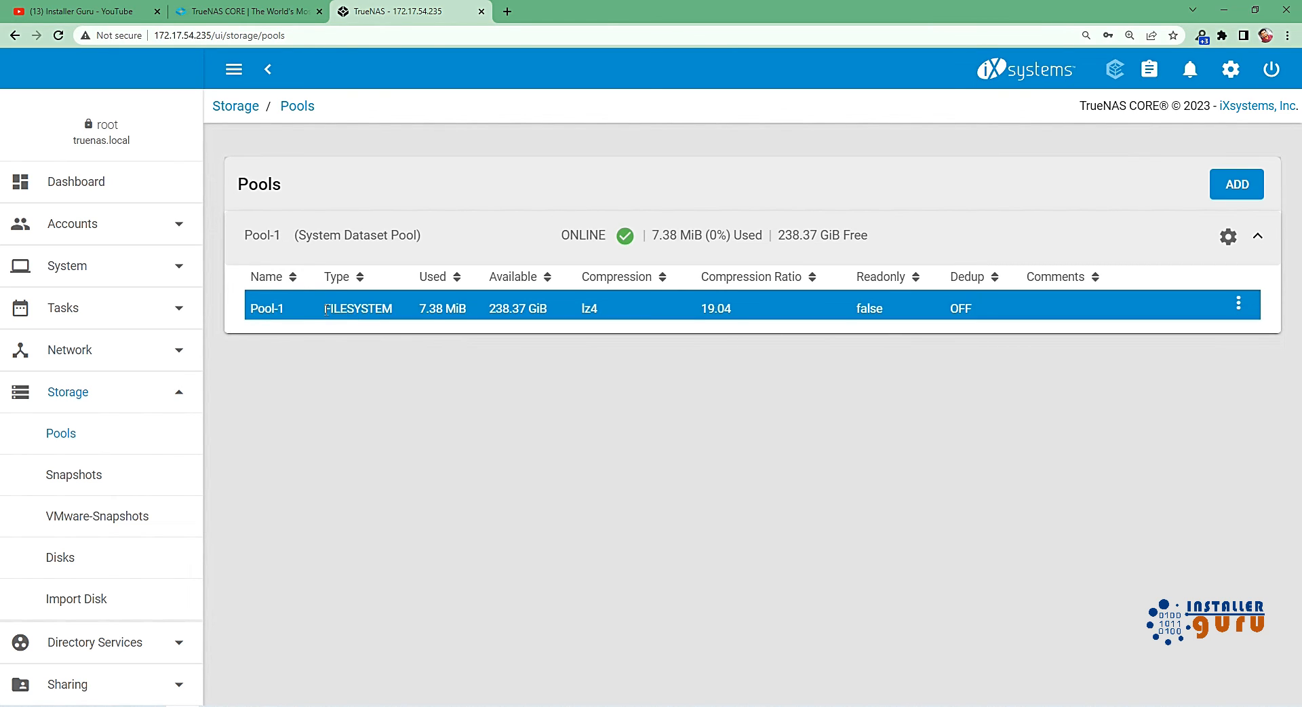
{"action": "left_click_drag", "start_coordinate": [326, 310], "coordinate": [539, 306]}
{"action": "left_click", "coordinate": [1239, 303]}
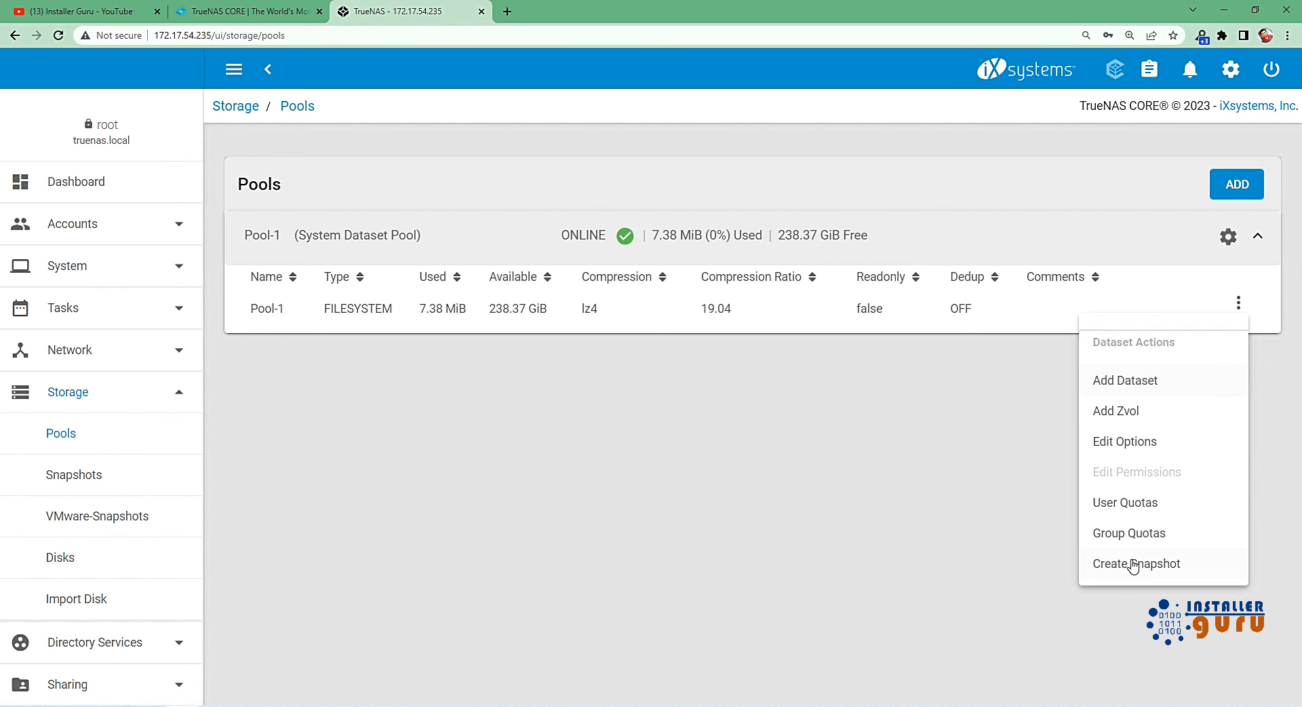
{"action": "left_click", "coordinate": [947, 535]}
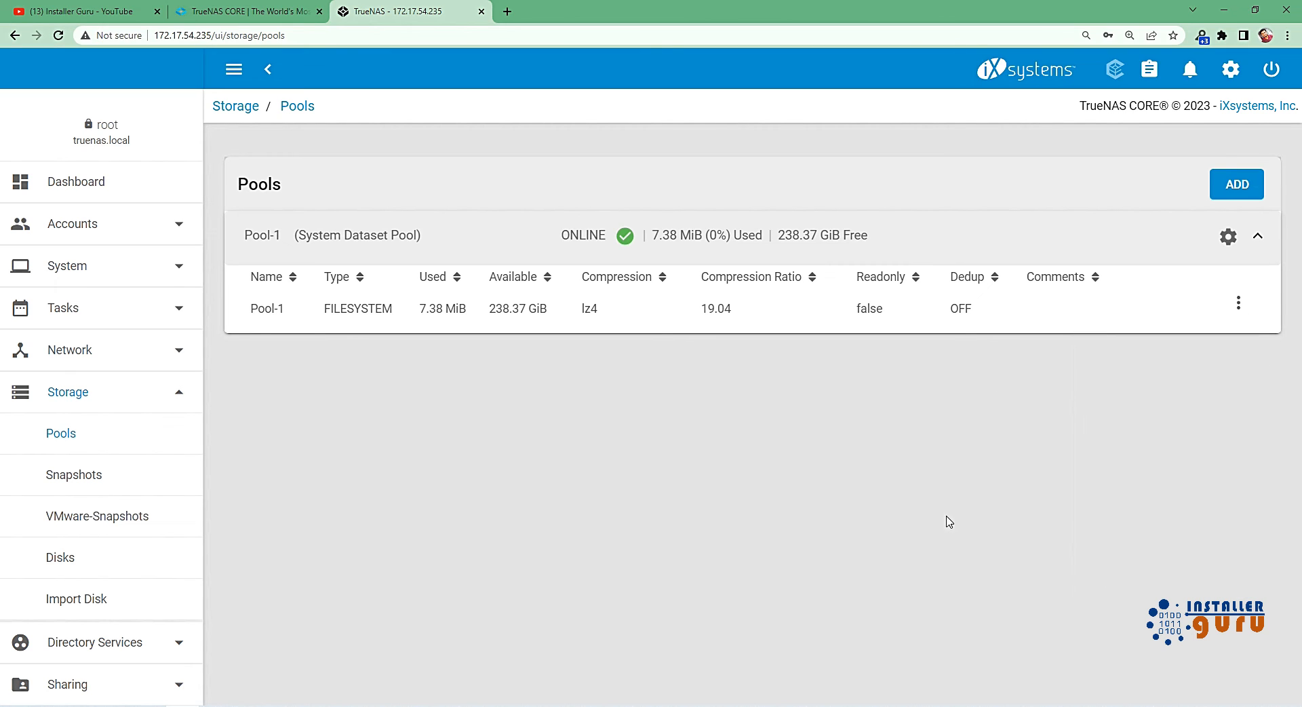
Look through the pool actions for Pool-1 and view its Auto TRIM option without saving anything.
{"action": "left_click", "coordinate": [1228, 237]}
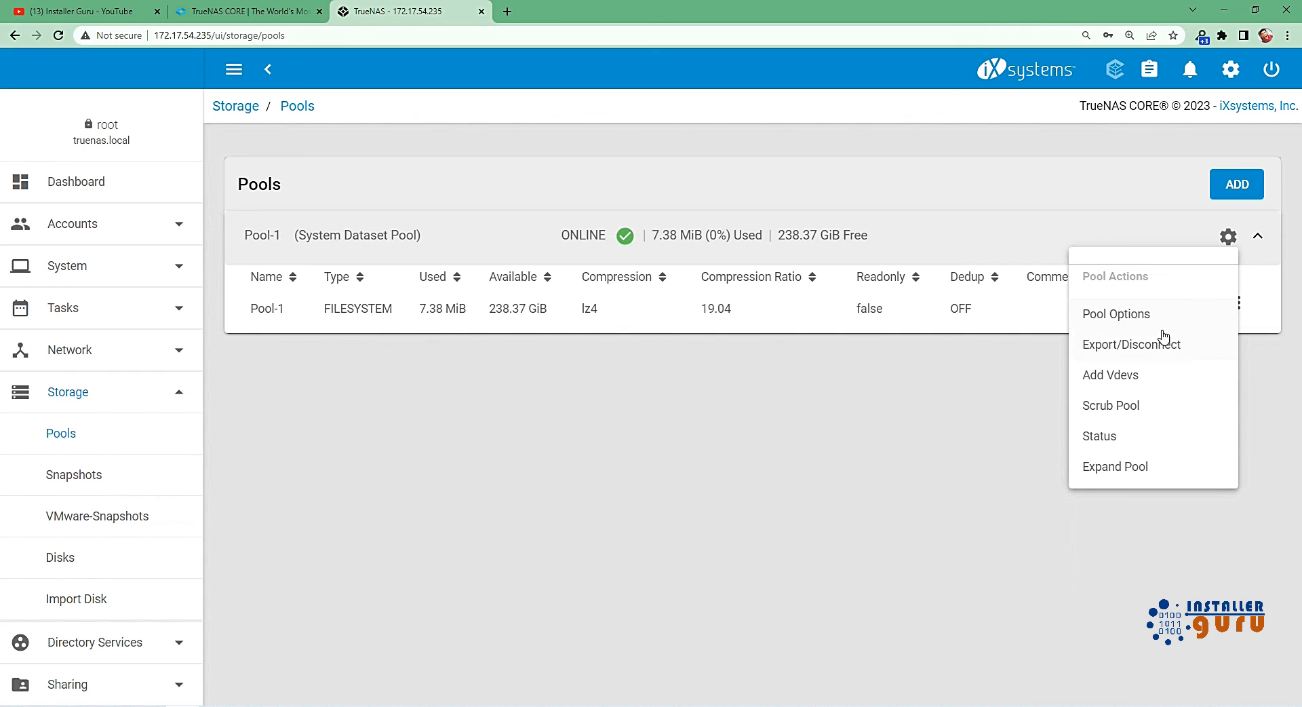
{"action": "left_click", "coordinate": [1146, 316]}
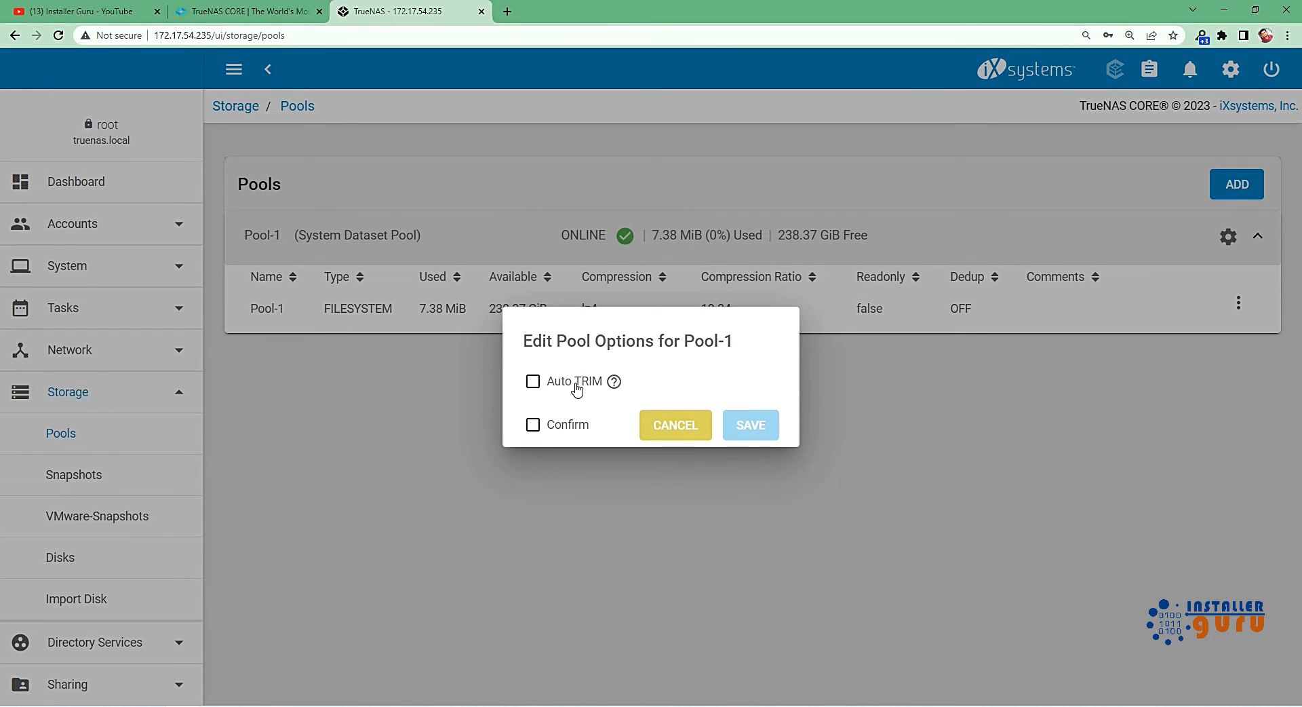
{"action": "left_click", "coordinate": [666, 426]}
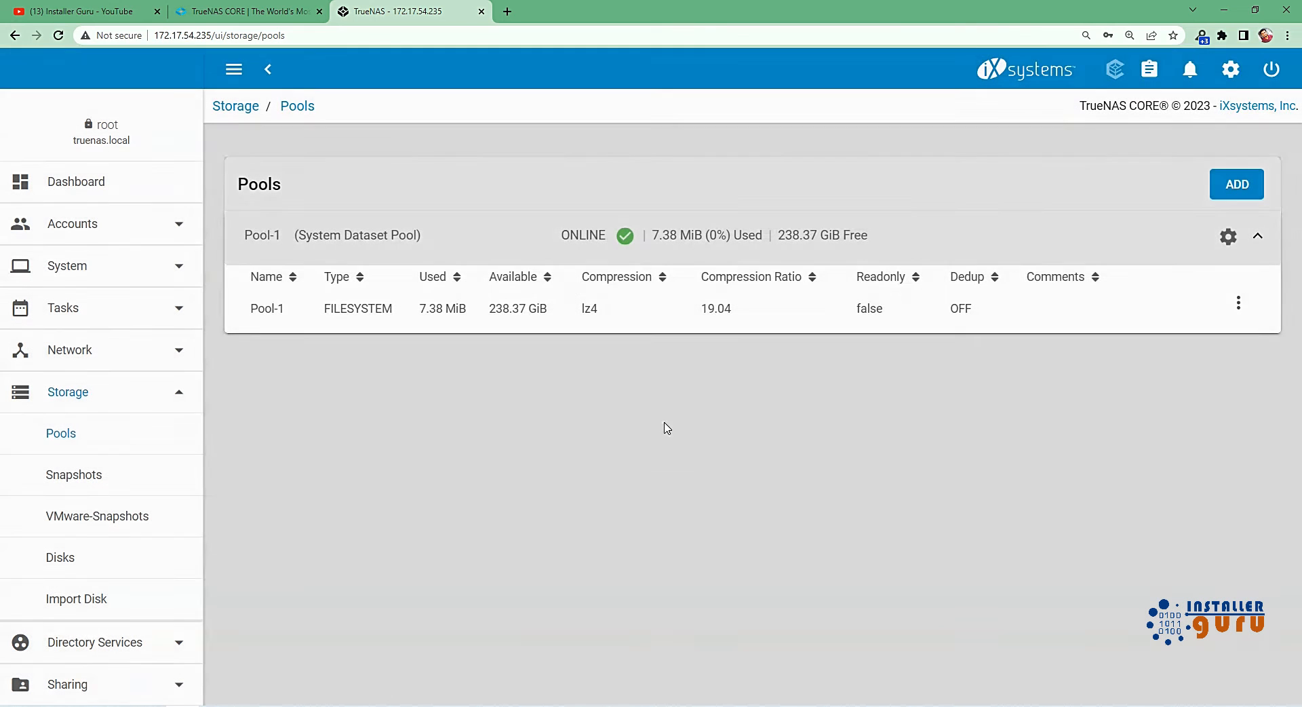
{"action": "left_click", "coordinate": [1228, 237]}
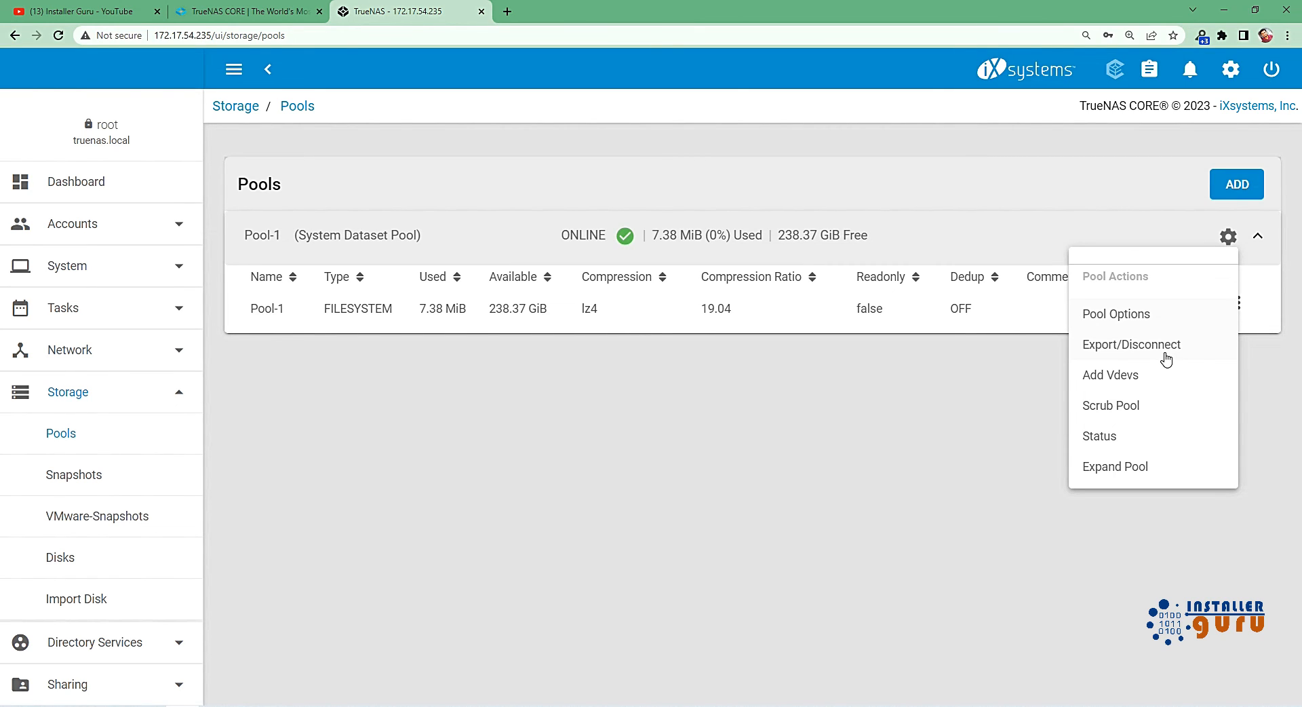
View the option to import an existing pool in the pool creation wizard and leave it without importing.
{"action": "left_click", "coordinate": [1241, 183]}
{"action": "left_click", "coordinate": [1242, 184]}
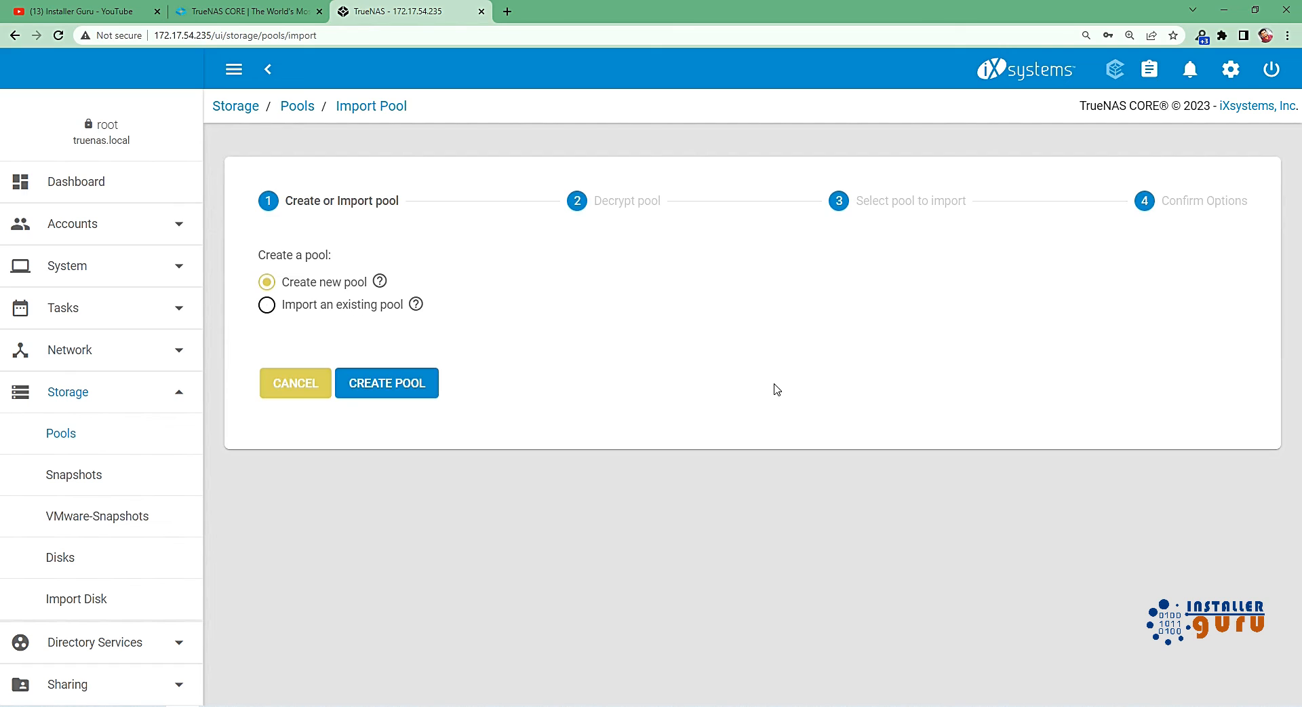
{"action": "left_click", "coordinate": [356, 308]}
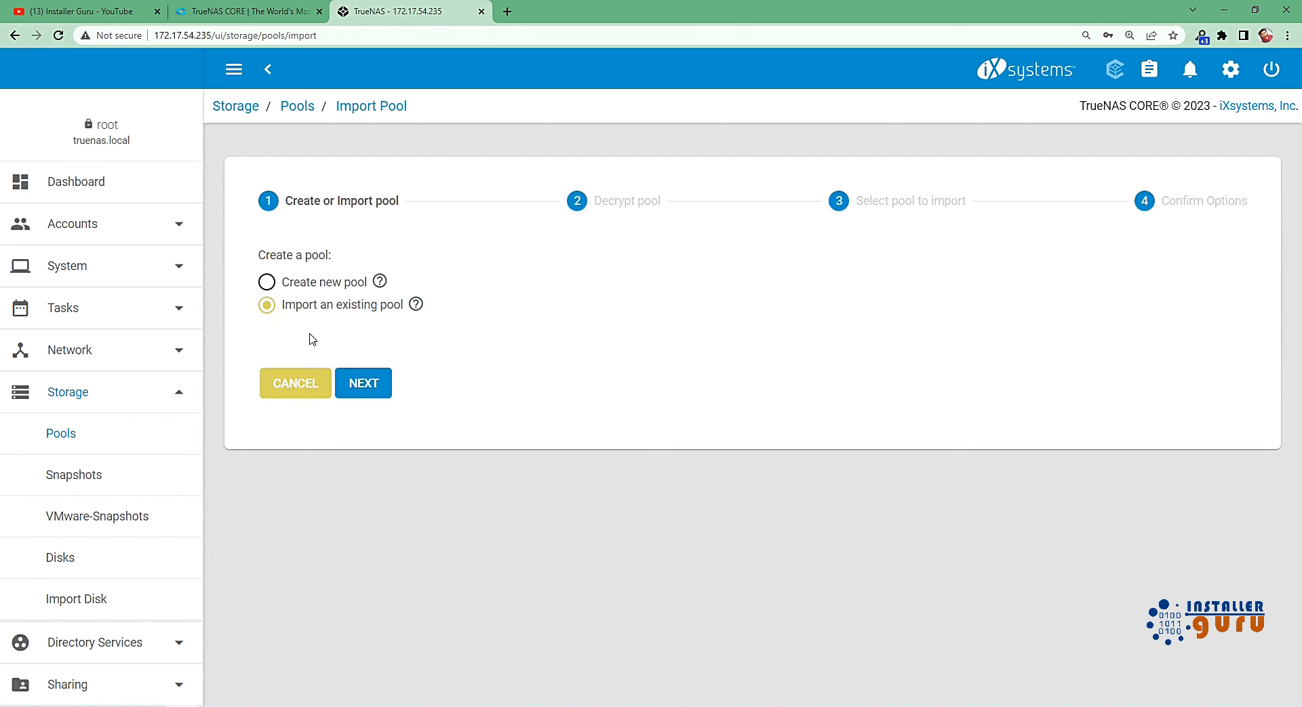
{"action": "left_click", "coordinate": [308, 388]}
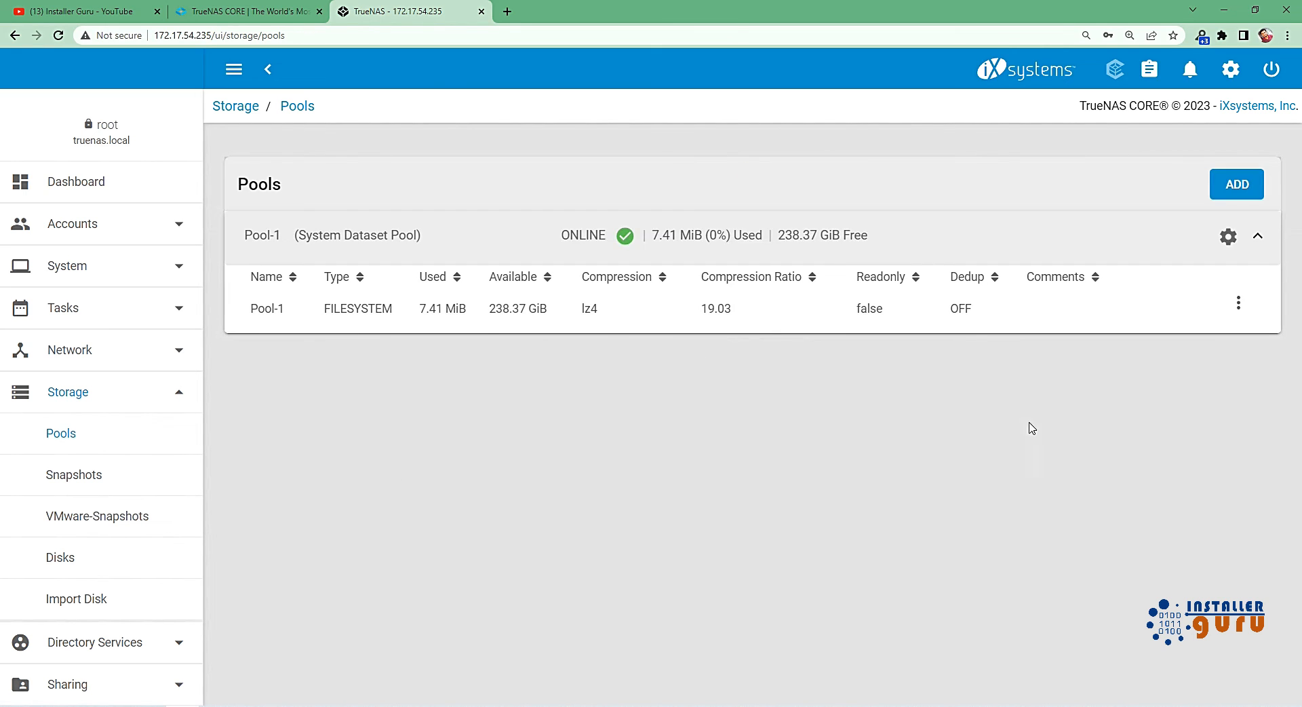
Export/disconnect Pool-1 without destroying its data, keeping the deletion of share configurations enabled.
{"action": "left_click", "coordinate": [1229, 237]}
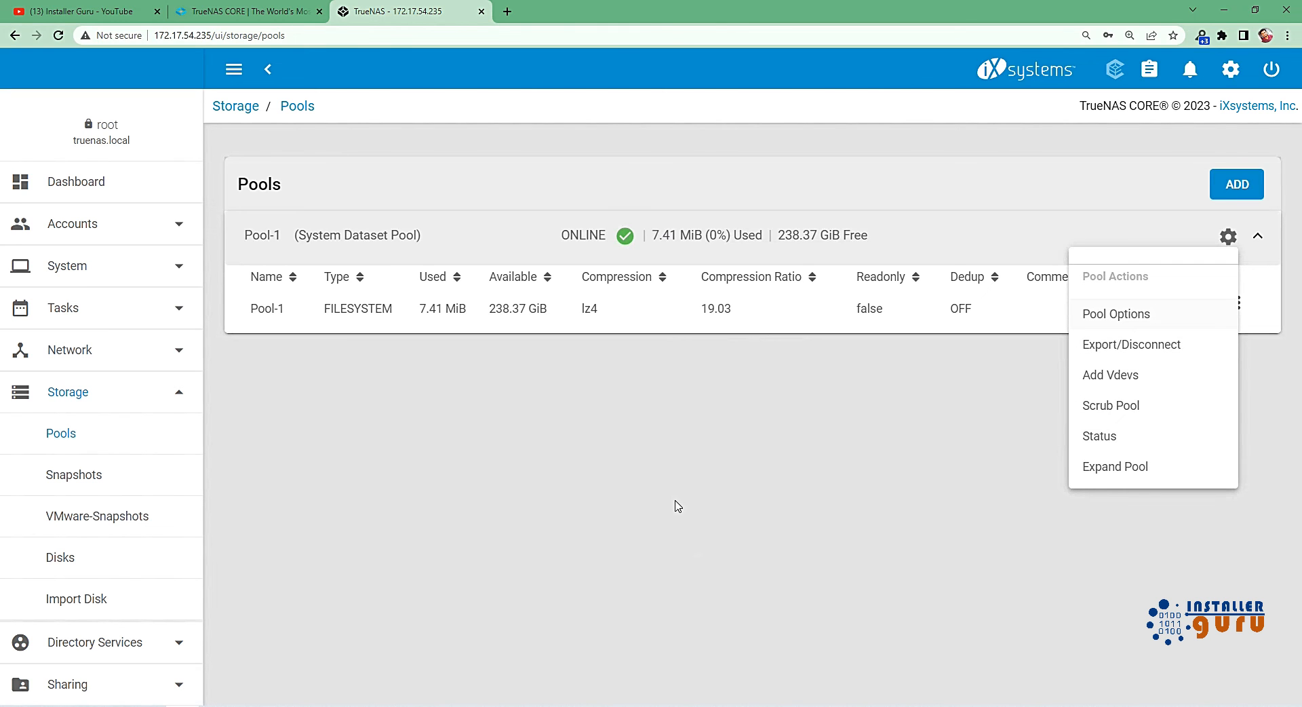
{"action": "left_click", "coordinate": [1153, 345]}
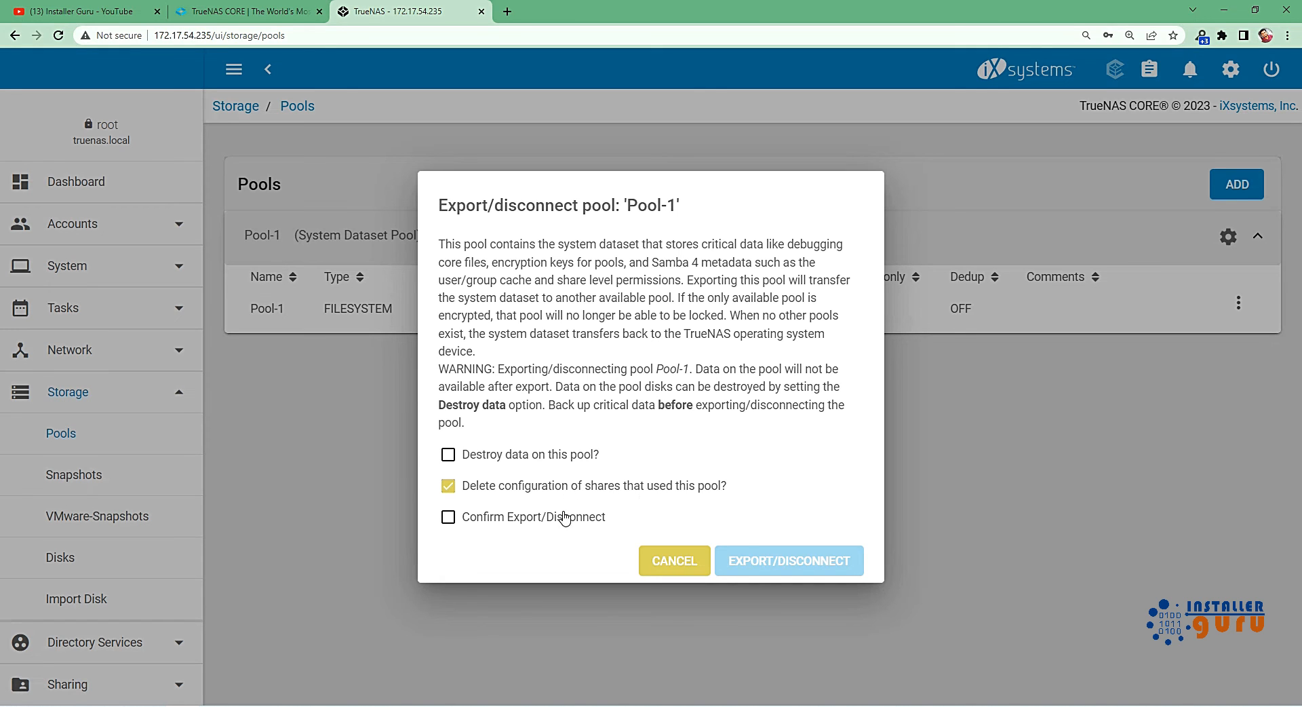
{"action": "left_click", "coordinate": [529, 519]}
{"action": "left_click", "coordinate": [788, 562]}
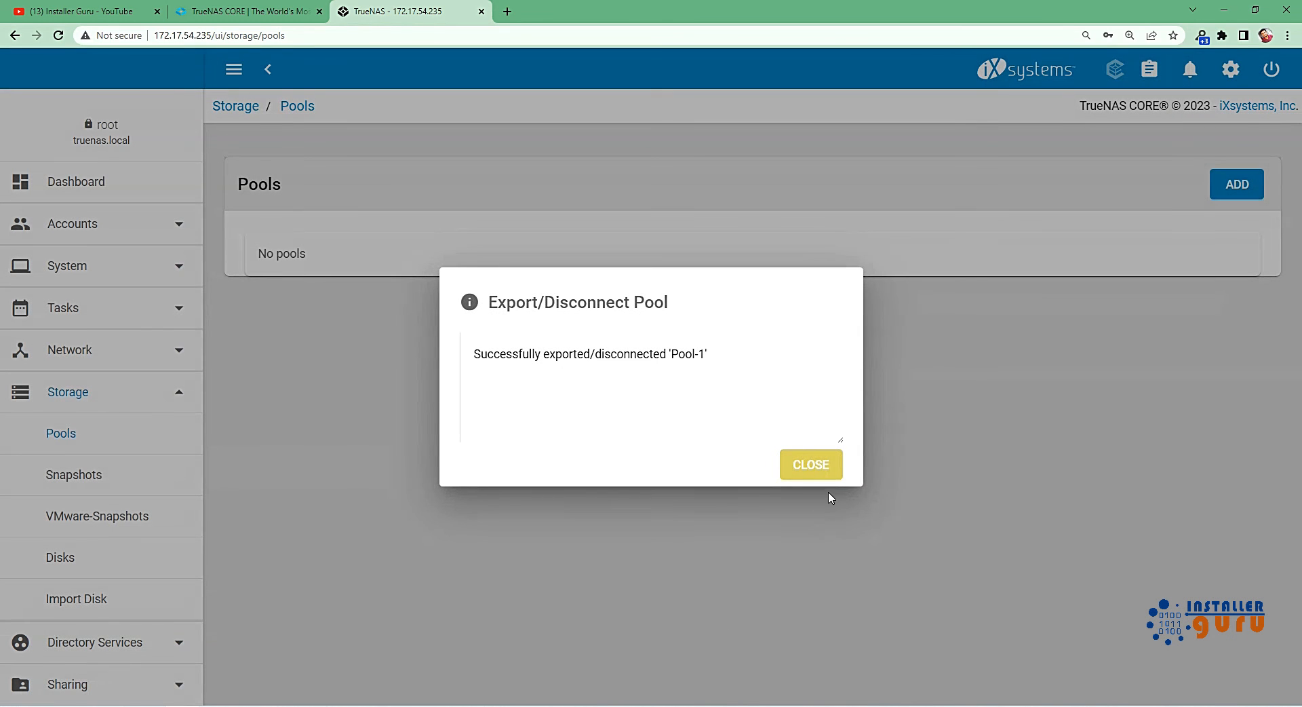
{"action": "left_click", "coordinate": [818, 466]}
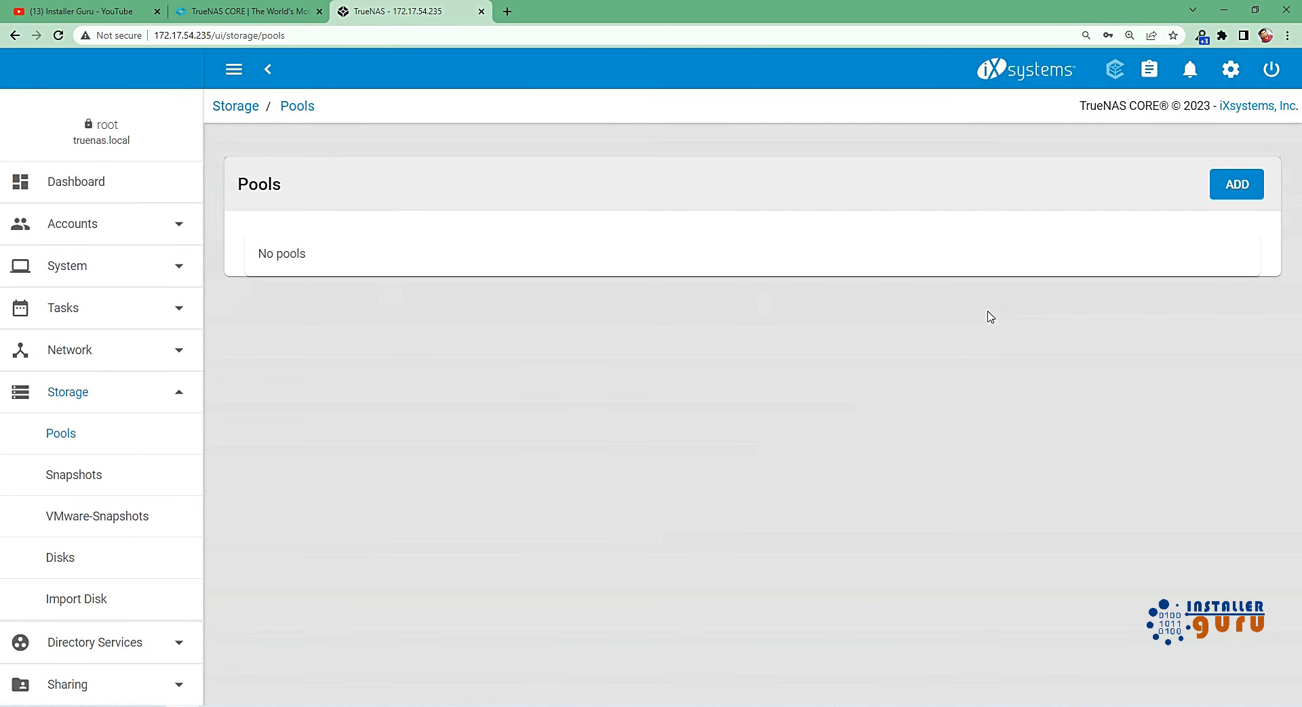
Import the existing pool Pool-1, continuing without GELI decryption and confirming the import summary.
{"action": "left_click", "coordinate": [1241, 185]}
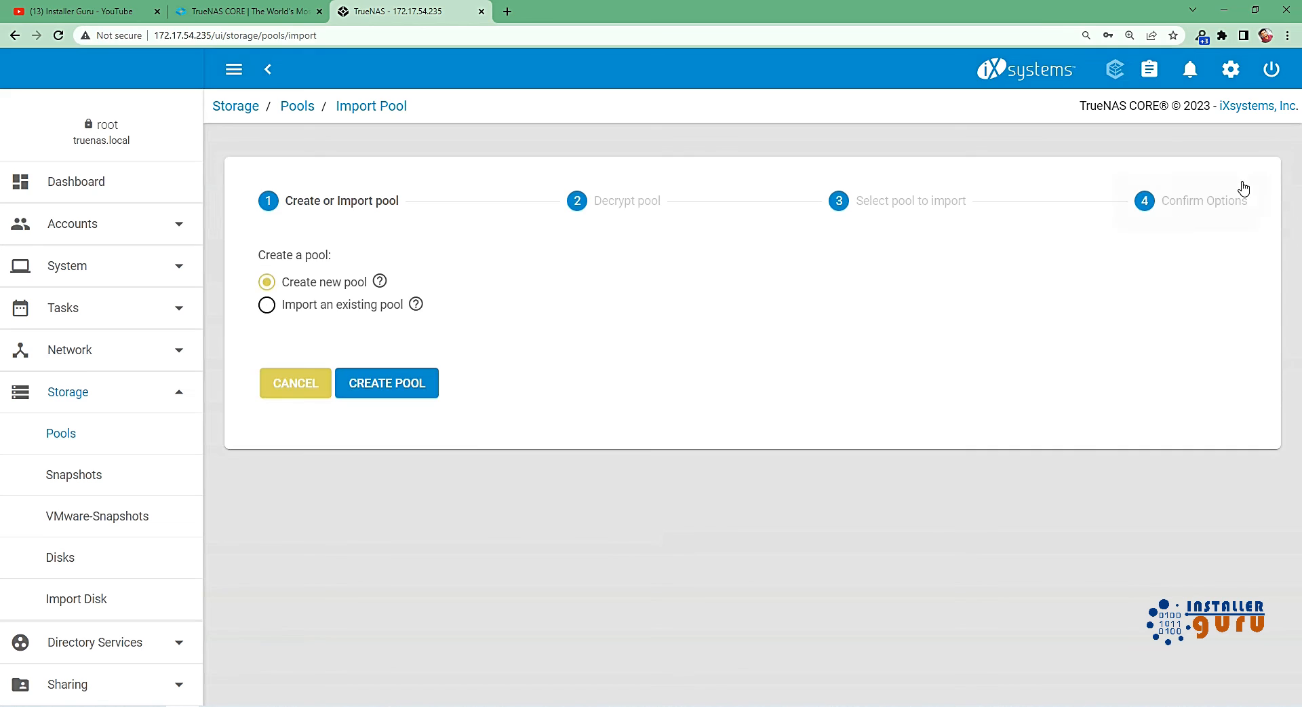
{"action": "left_click", "coordinate": [306, 310]}
{"action": "left_click", "coordinate": [358, 384]}
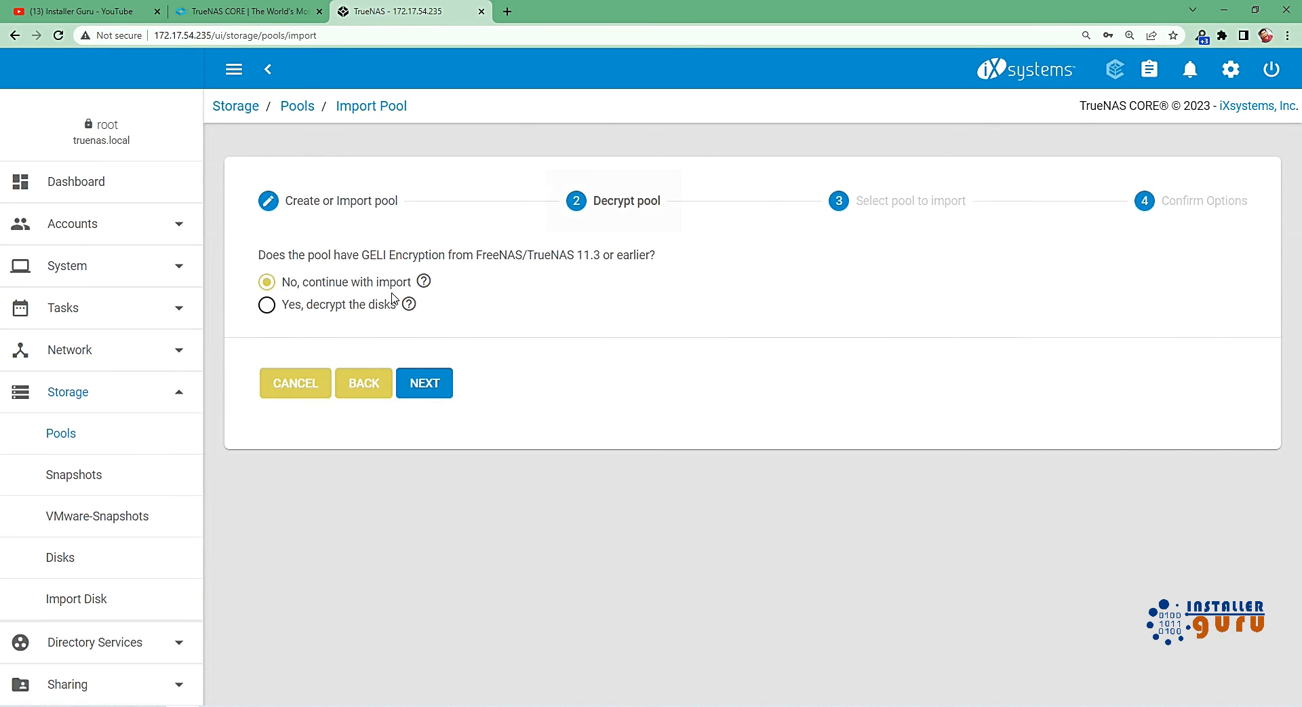
{"action": "left_click", "coordinate": [417, 392]}
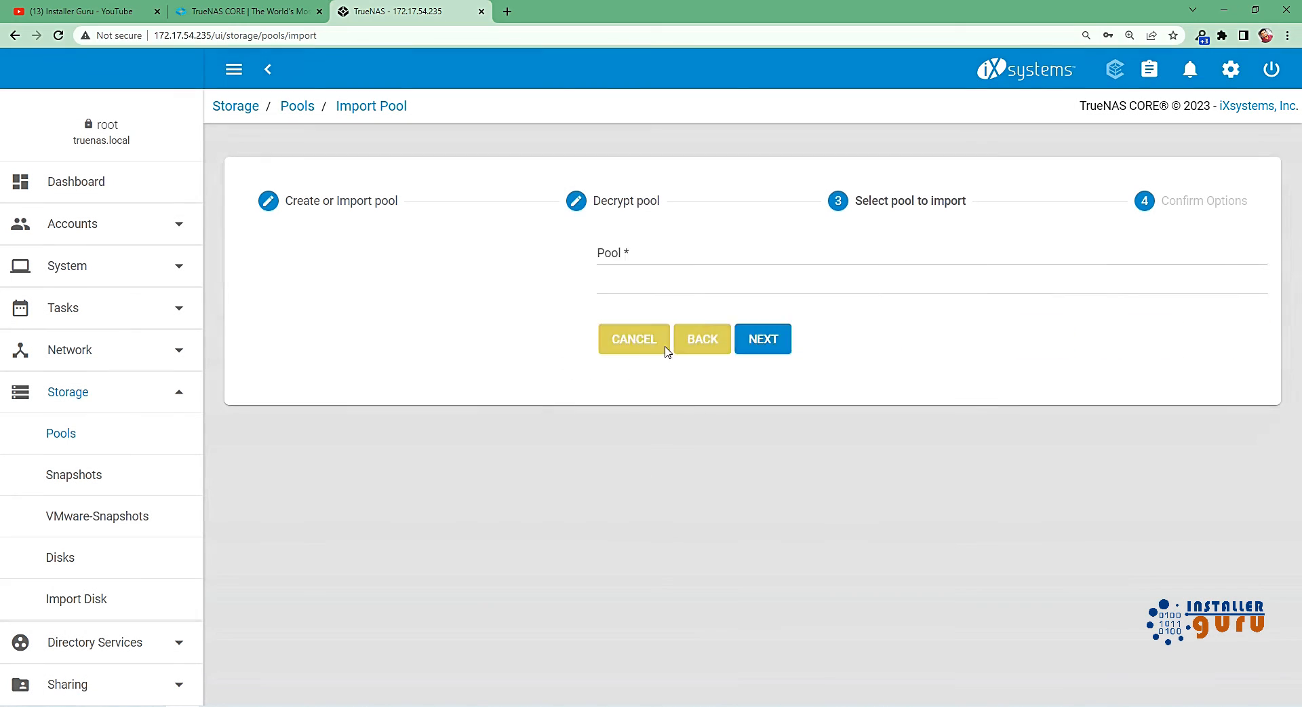
{"action": "left_click", "coordinate": [304, 260]}
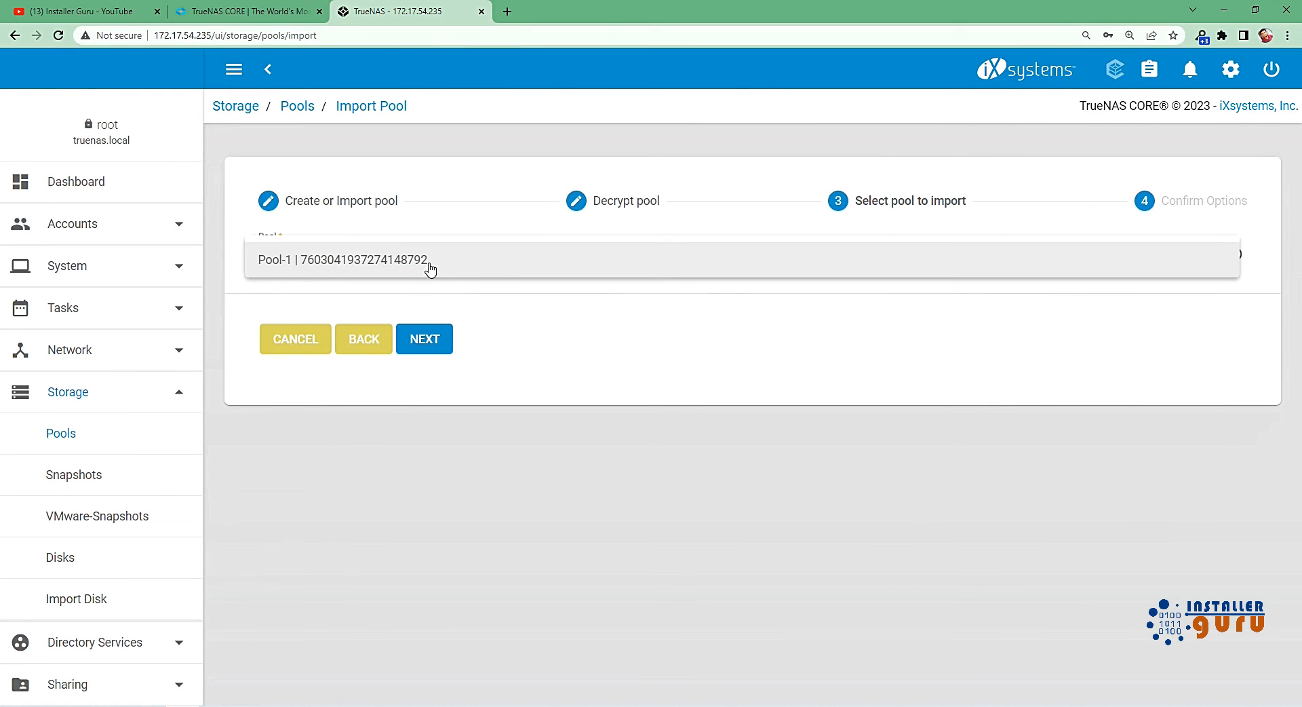
{"action": "left_click", "coordinate": [278, 263]}
{"action": "left_click", "coordinate": [416, 352]}
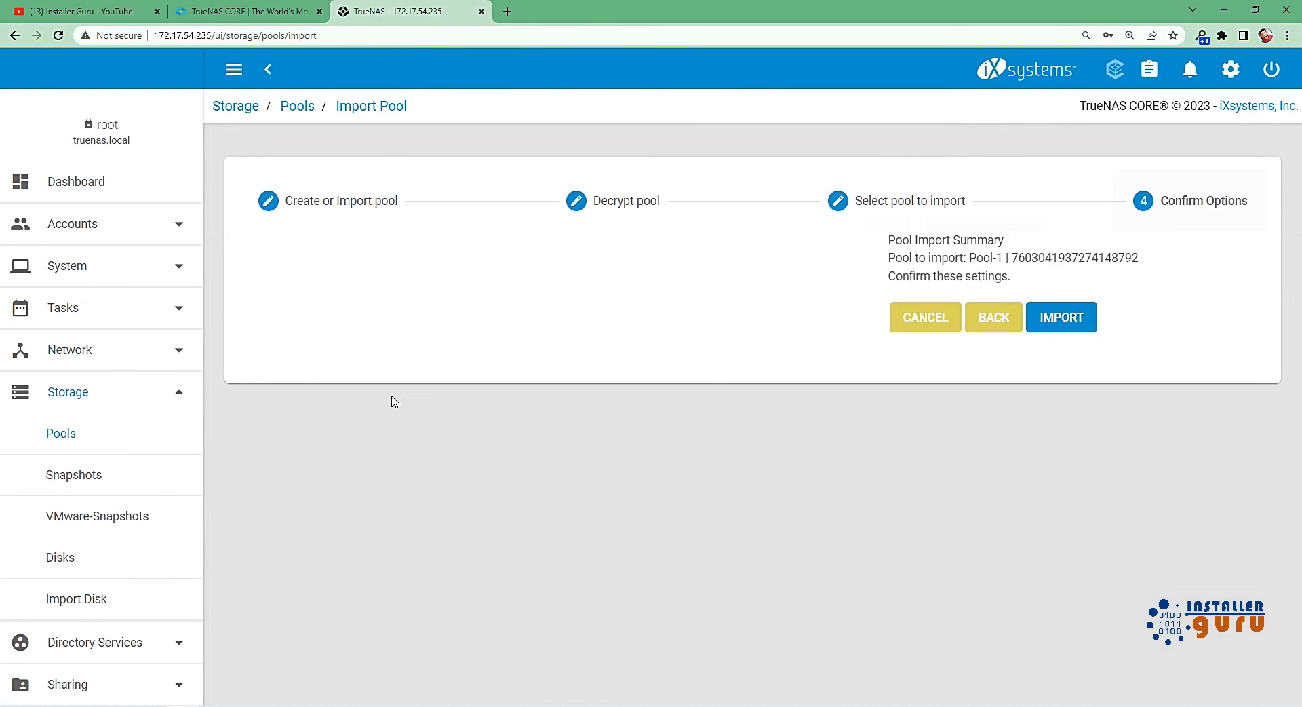
{"action": "left_click", "coordinate": [423, 326]}
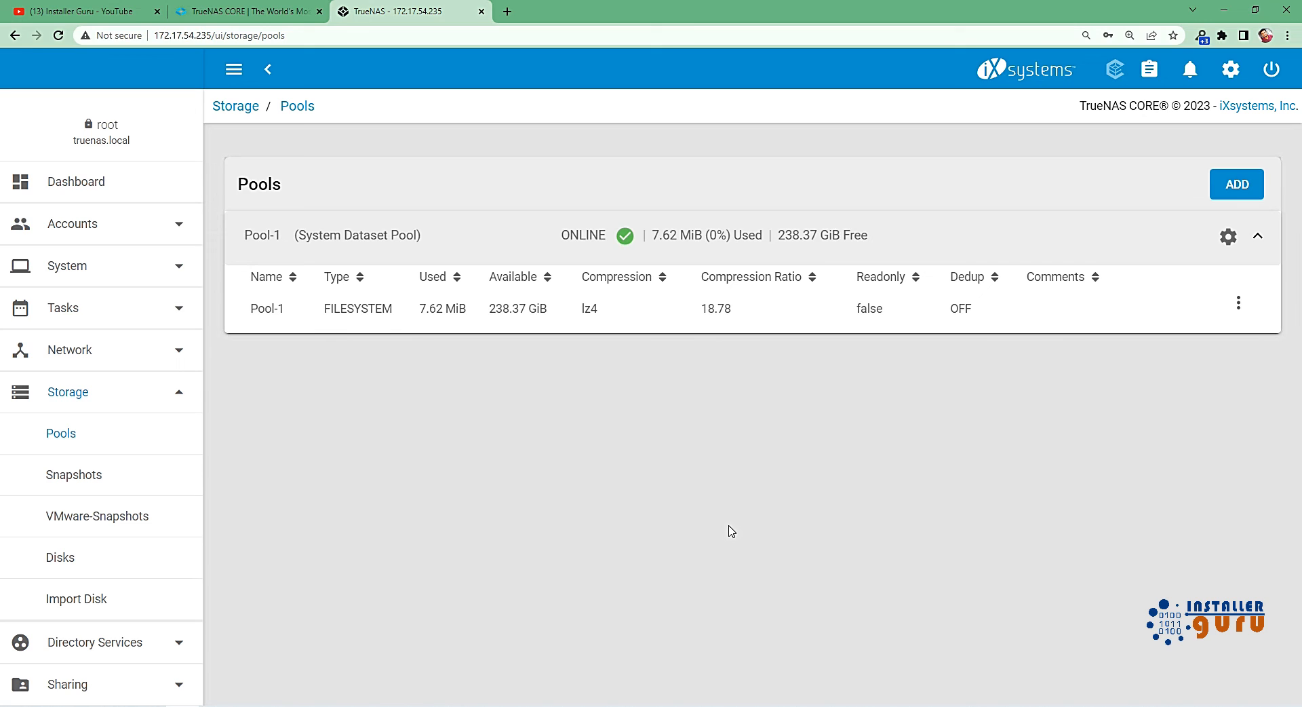
Check the Add Vdevs page of Pool-1 and the disk list for free disks, without adding a VDev.
{"action": "left_click", "coordinate": [1226, 239]}
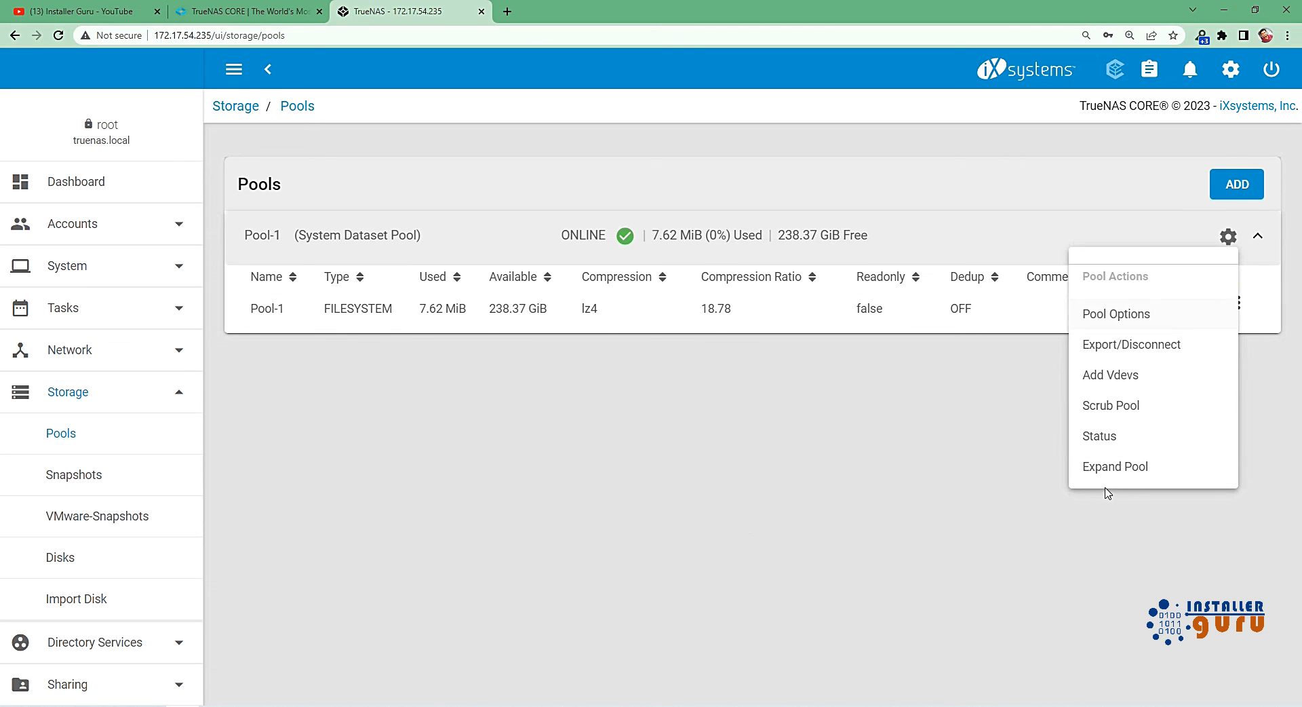
{"action": "left_click", "coordinate": [1097, 380]}
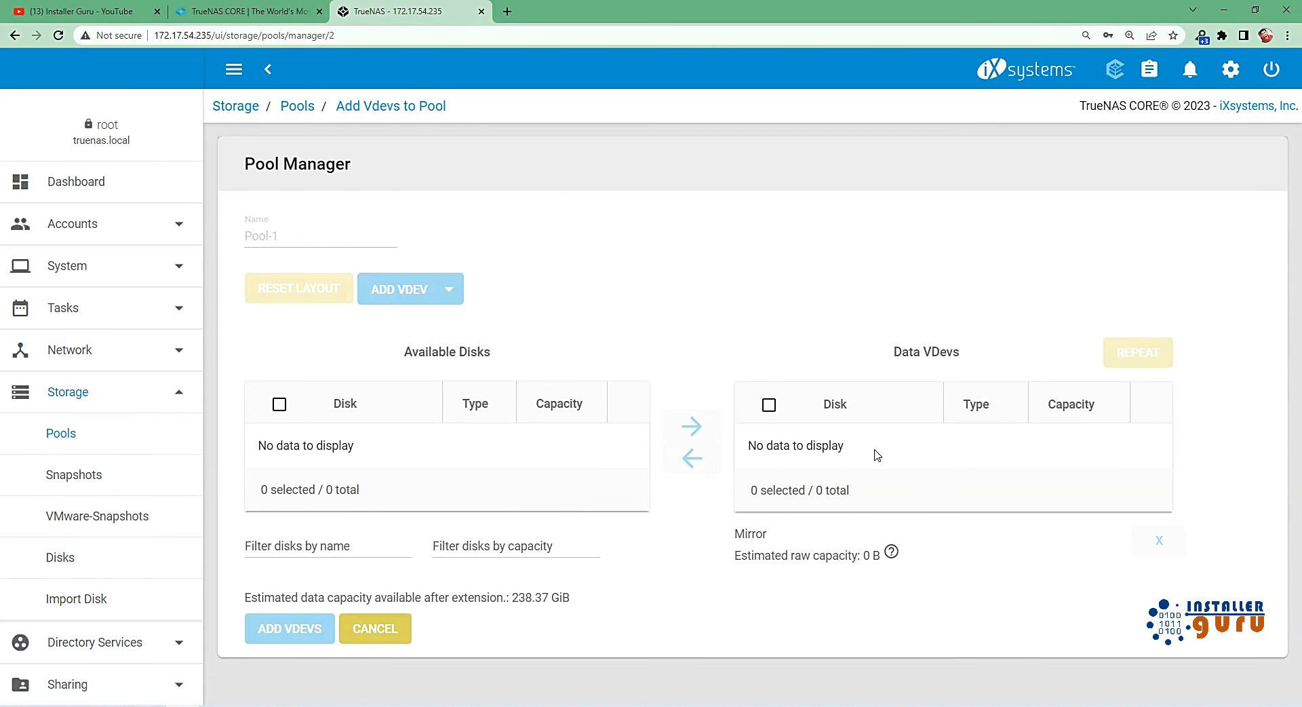
{"action": "left_click", "coordinate": [95, 557]}
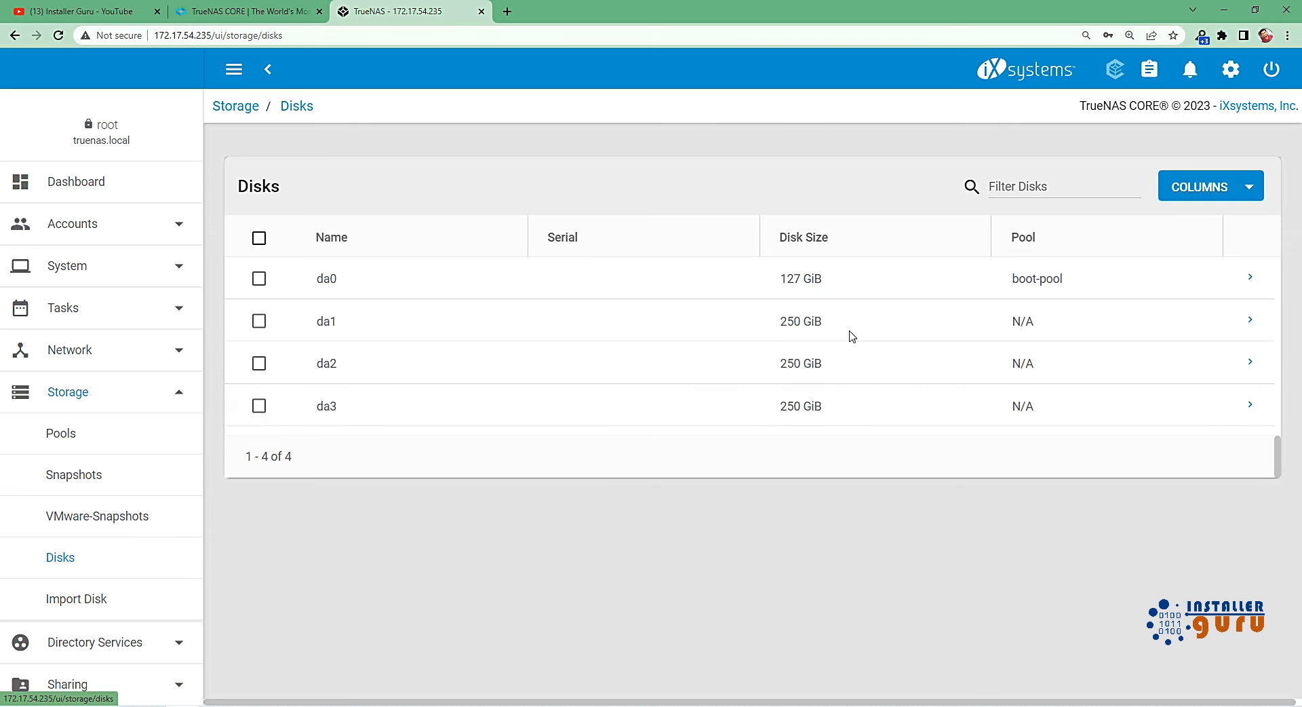
{"action": "left_click", "coordinate": [61, 434]}
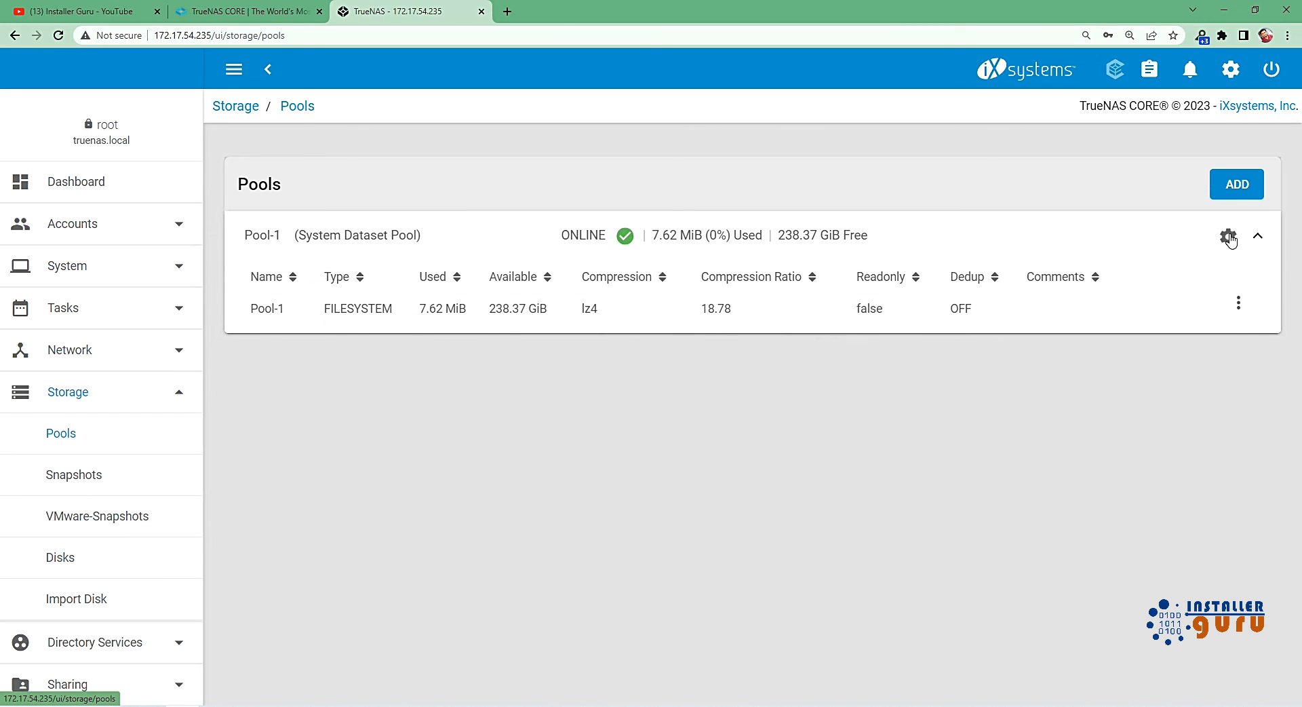
{"action": "left_click", "coordinate": [1227, 236]}
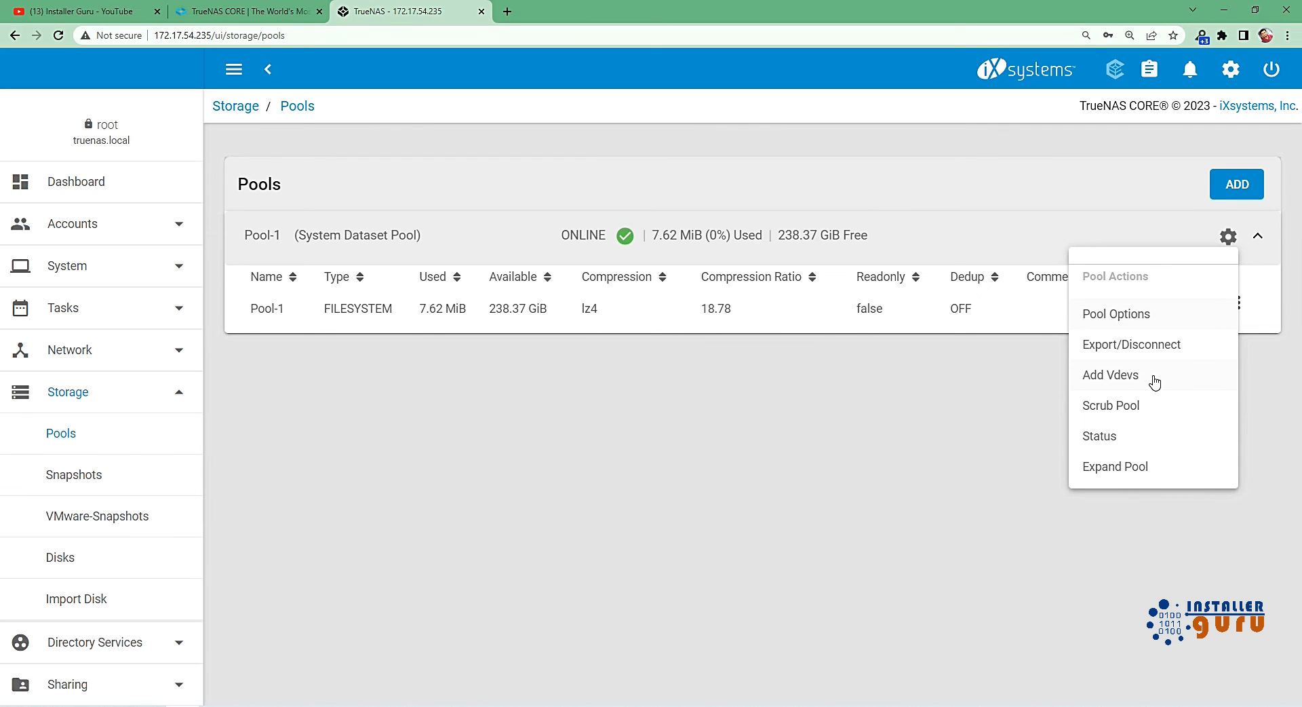
{"action": "left_click", "coordinate": [1156, 382]}
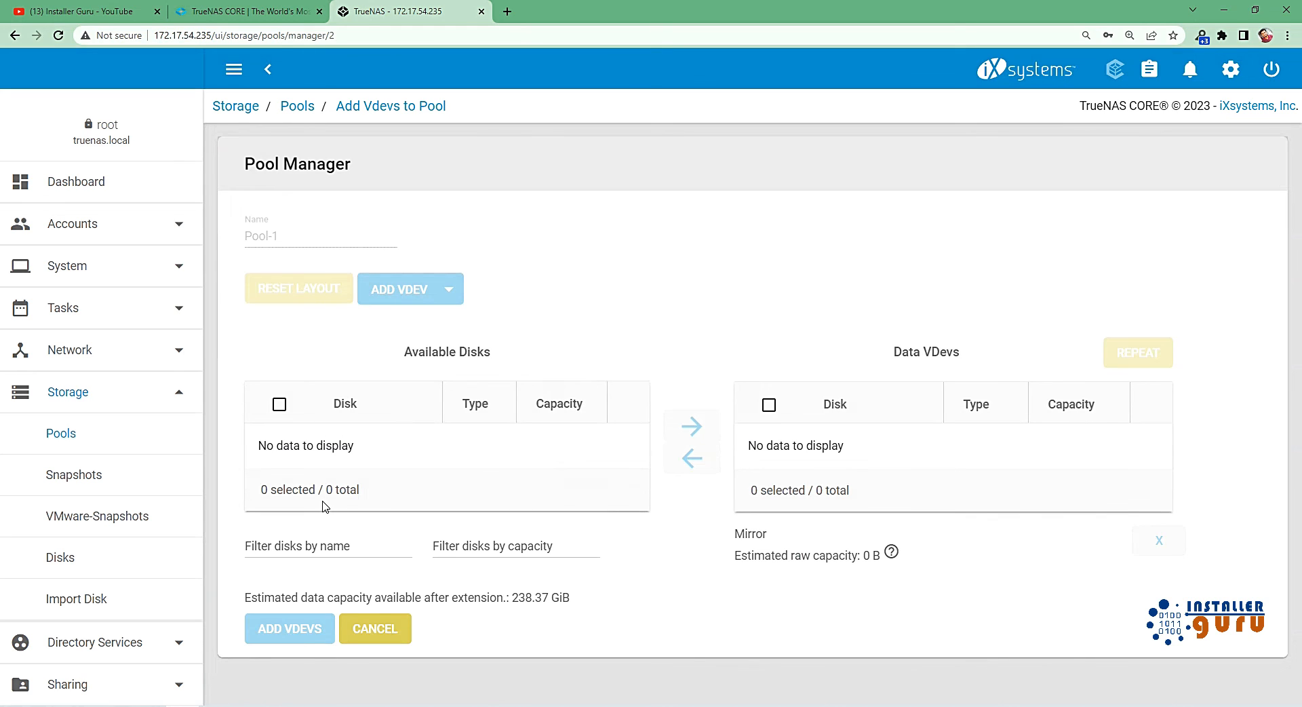
{"action": "left_click", "coordinate": [409, 641]}
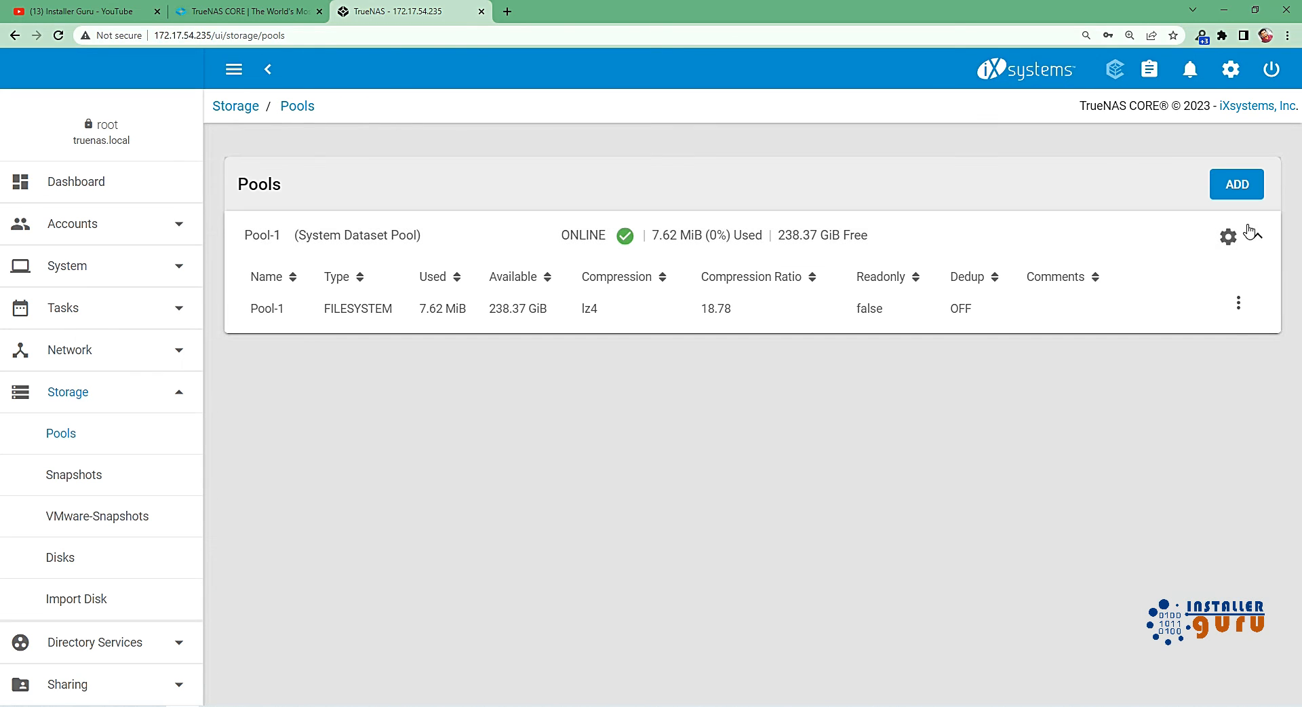
Review the status of Pool-1 and its member disks, including the actions offered for disk da1.
{"action": "left_click", "coordinate": [1228, 236]}
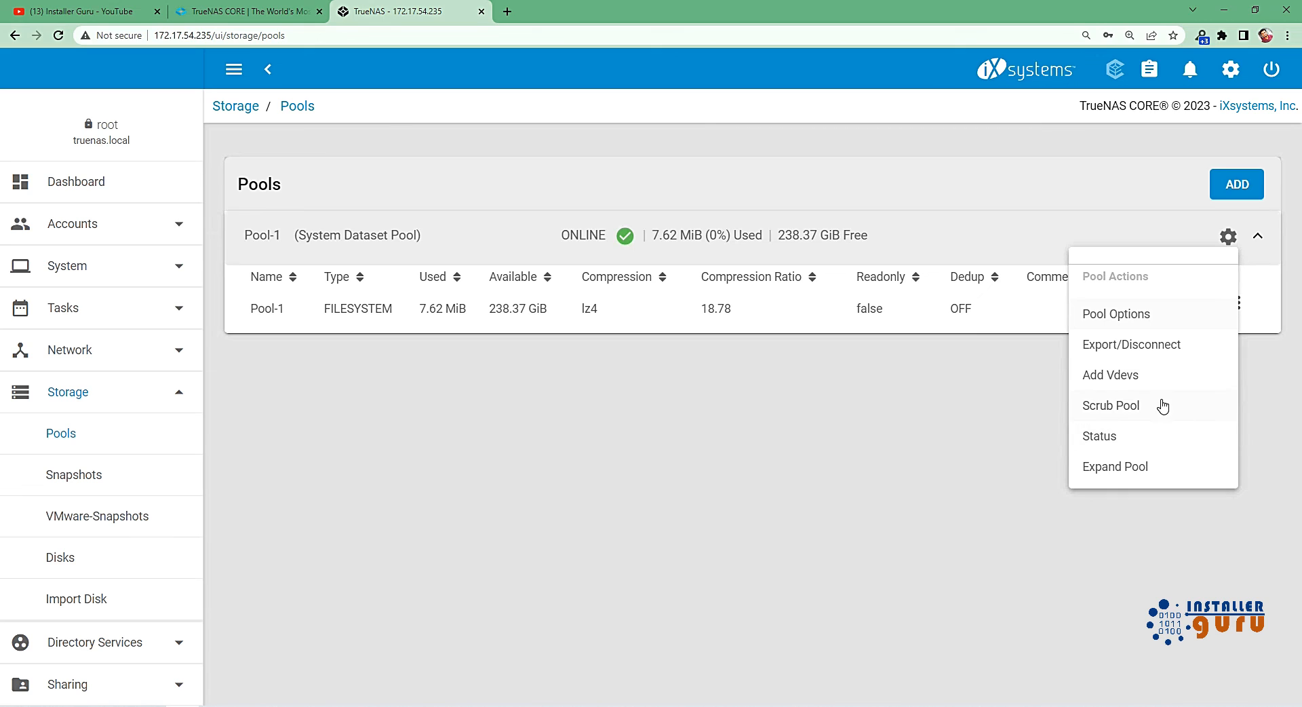
{"action": "left_click", "coordinate": [1099, 437]}
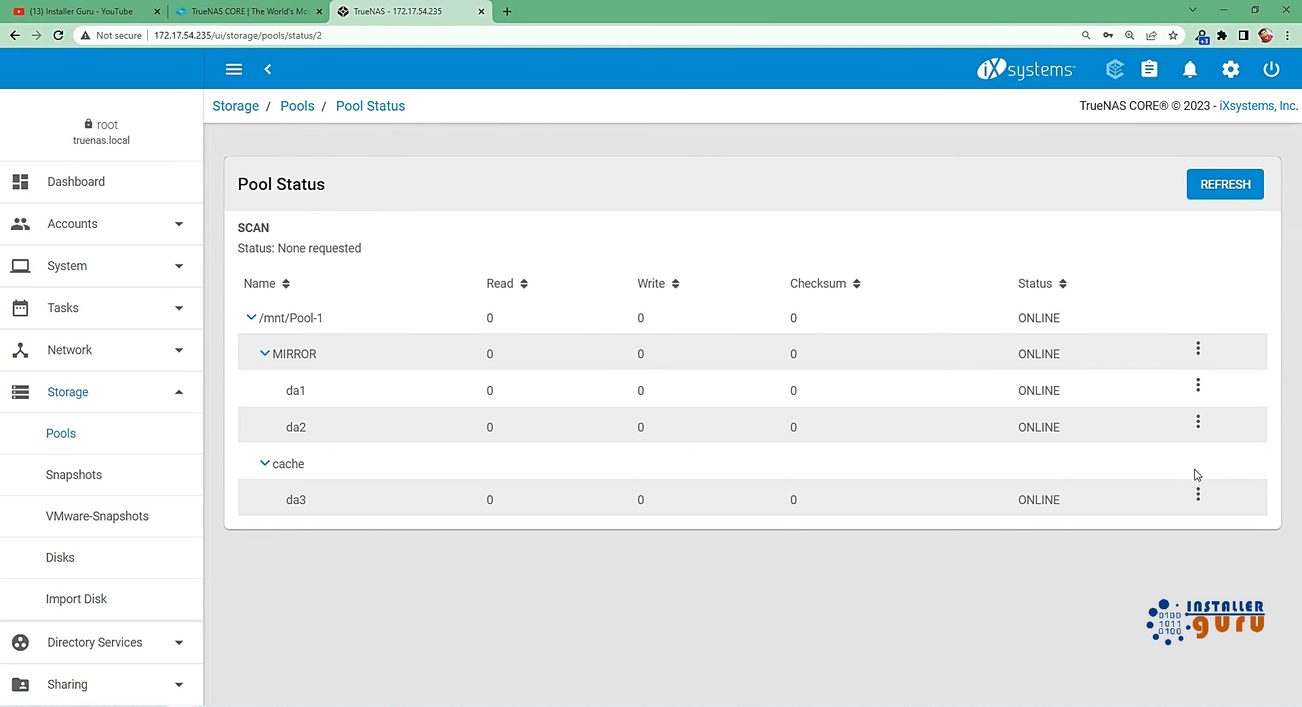
{"action": "left_click", "coordinate": [1200, 387]}
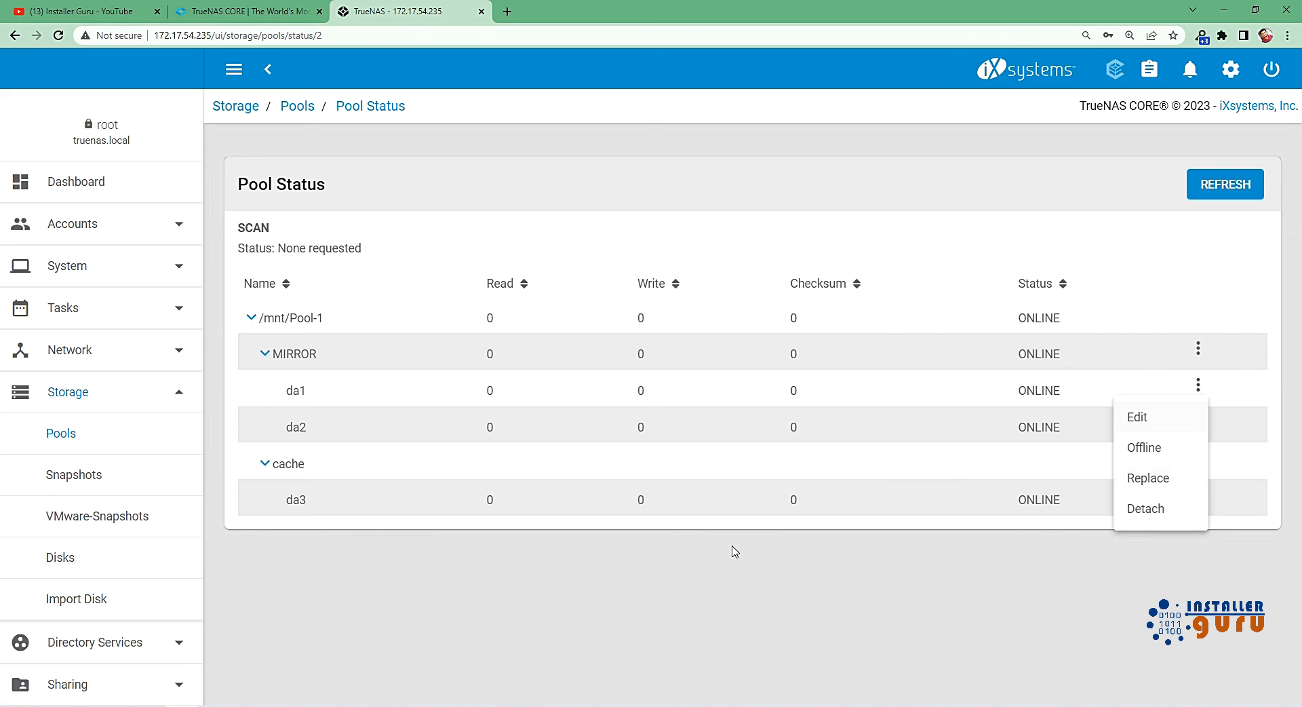
{"action": "left_click", "coordinate": [731, 624]}
Start adding a dataset under Pool-1 and name it Share drive.
{"action": "left_click", "coordinate": [93, 439]}
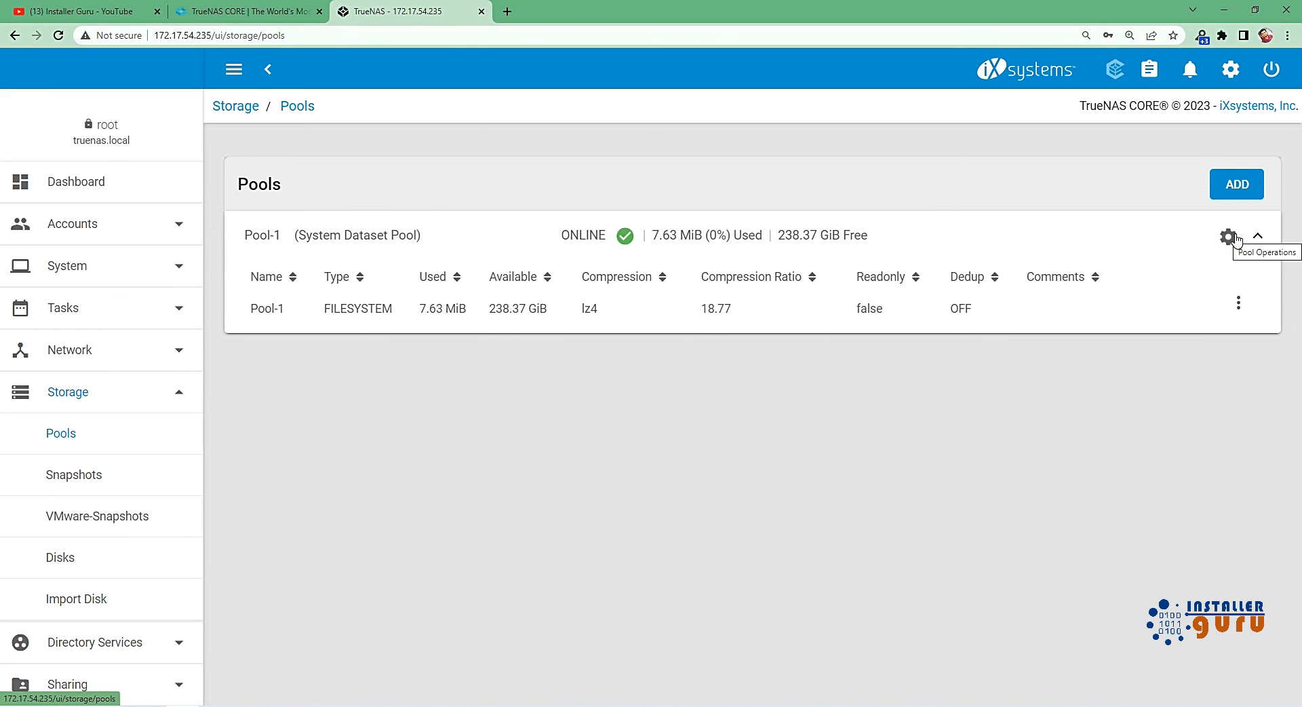
{"action": "left_click", "coordinate": [1238, 302]}
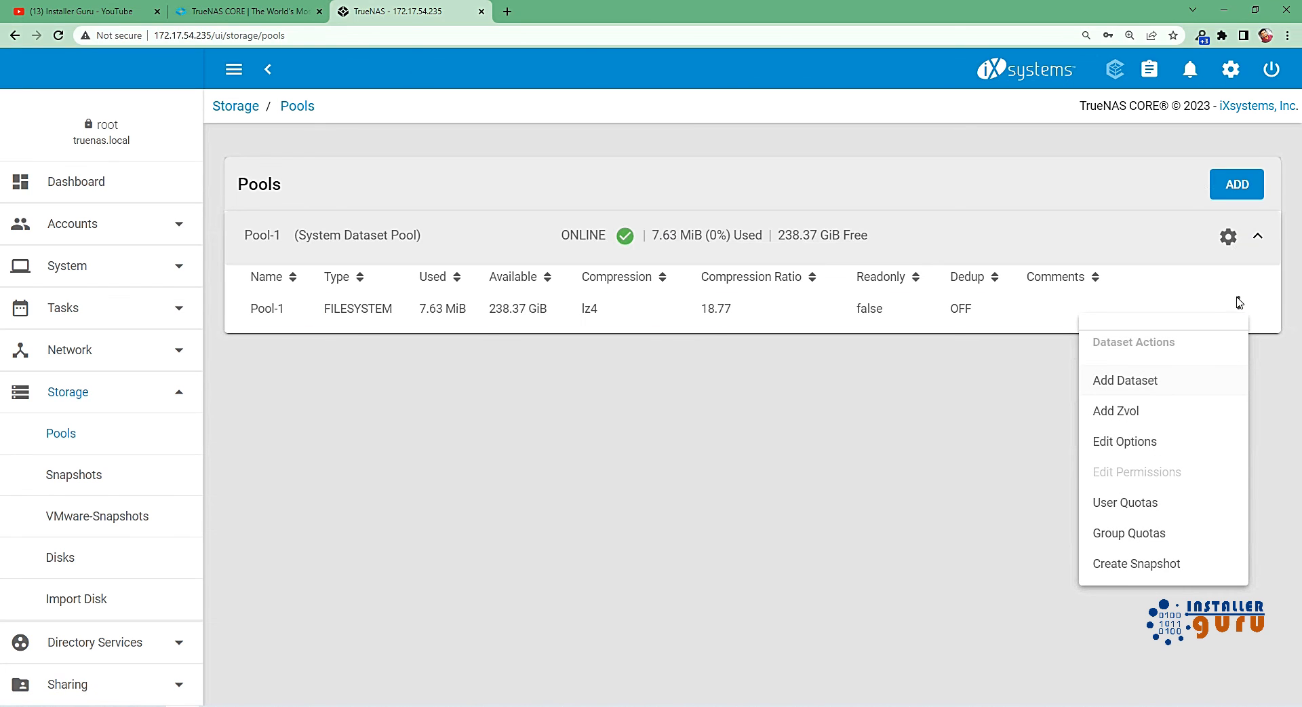
{"action": "left_click", "coordinate": [1137, 381]}
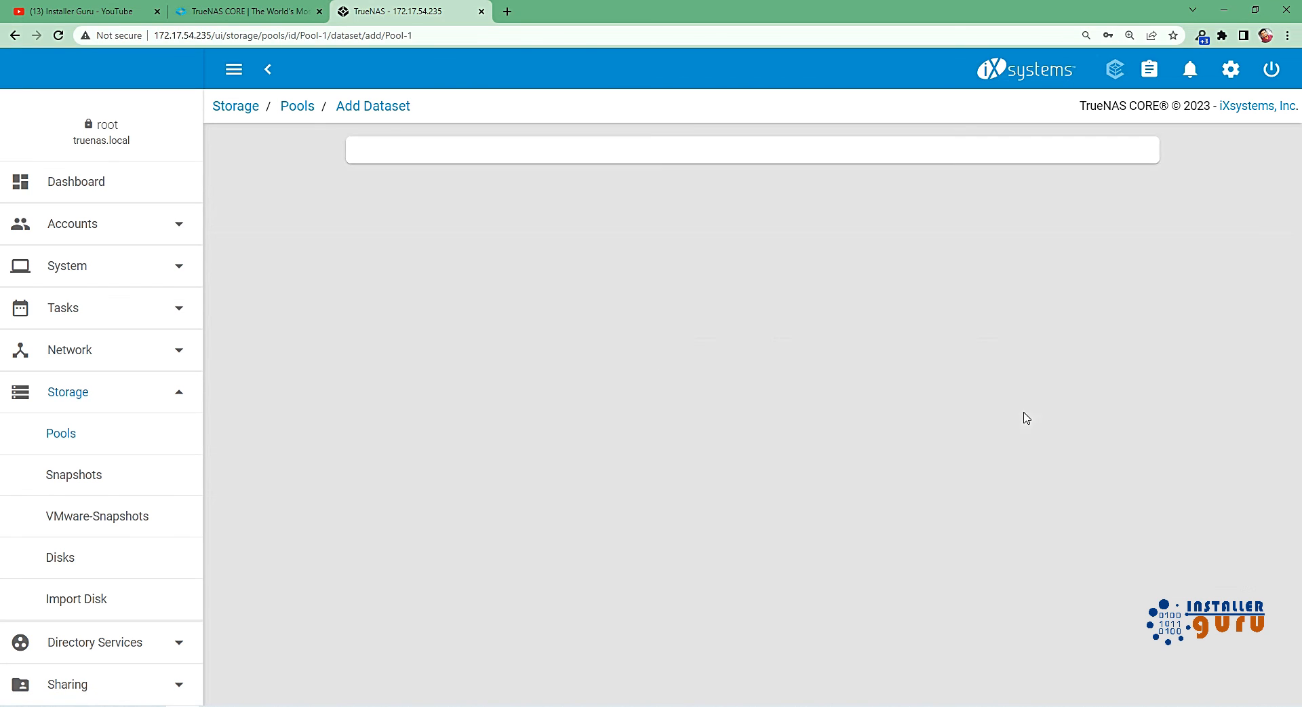
{"action": "left_click", "coordinate": [528, 194]}
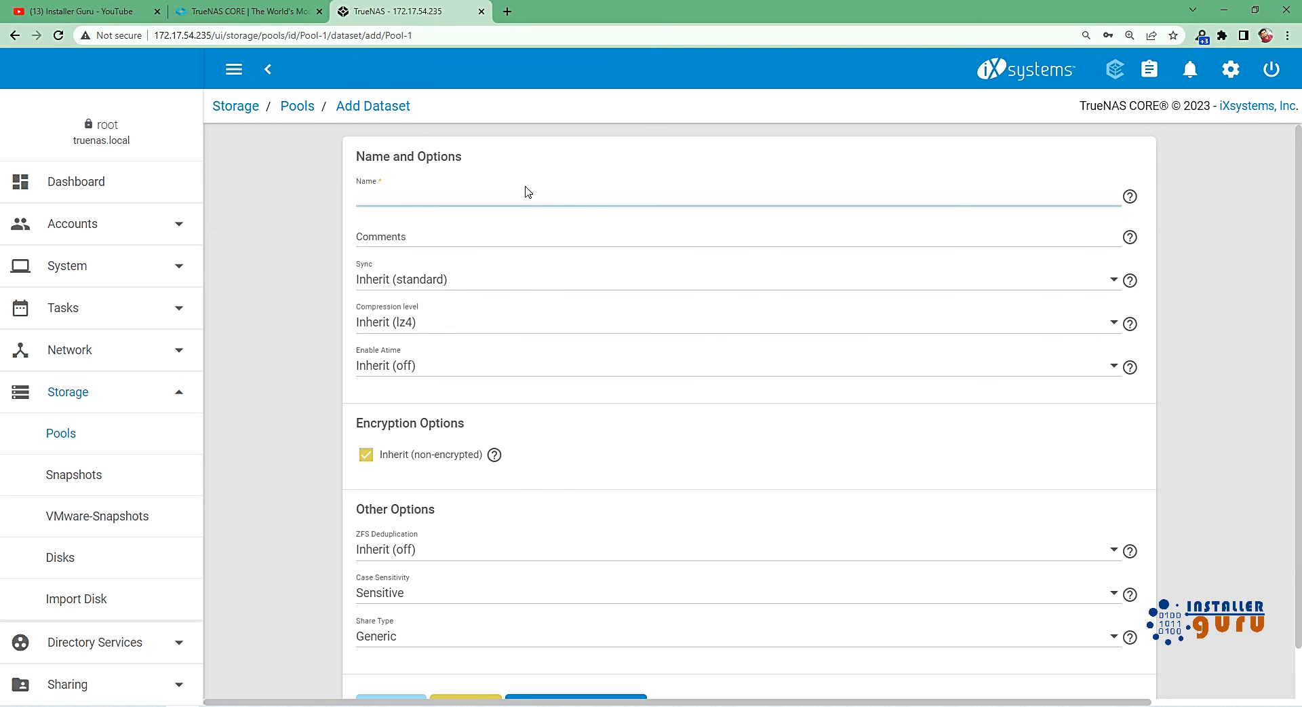
{"action": "type", "text": "S"}
{"action": "key", "text": "BackSpace"}
{"action": "type", "text": "S"}
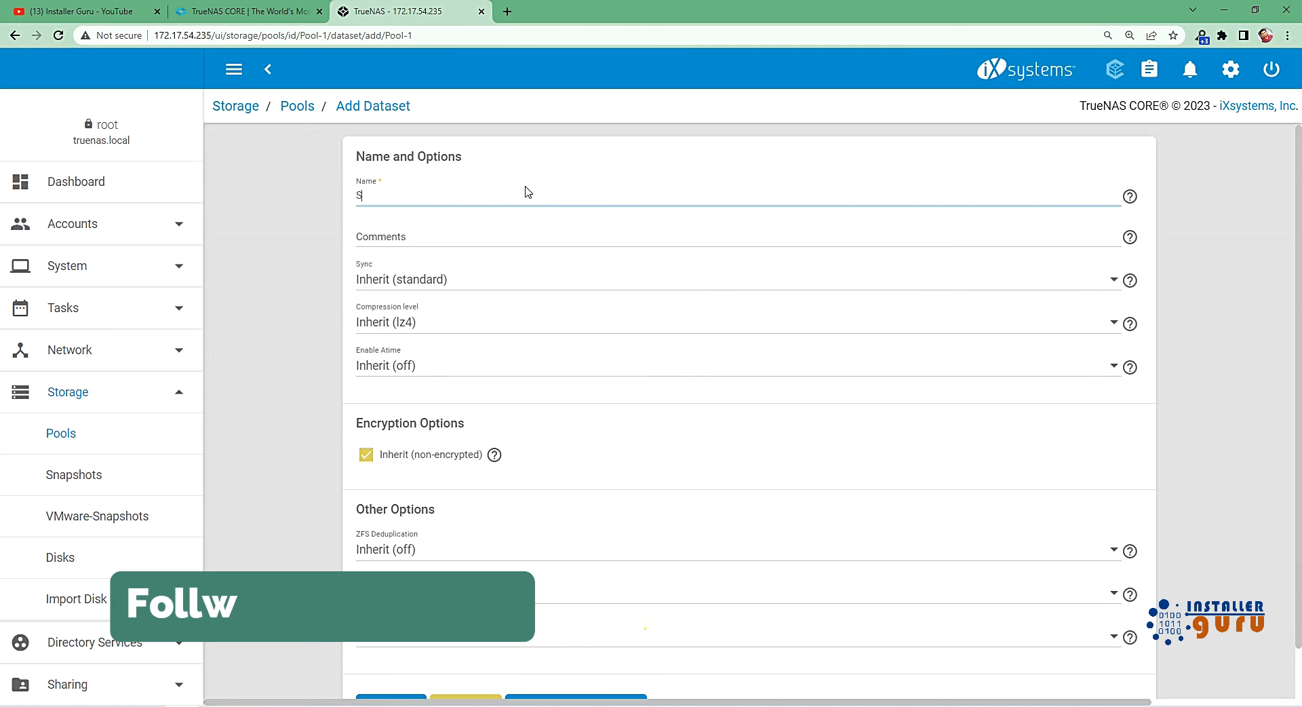
{"action": "type", "text": "hare "}
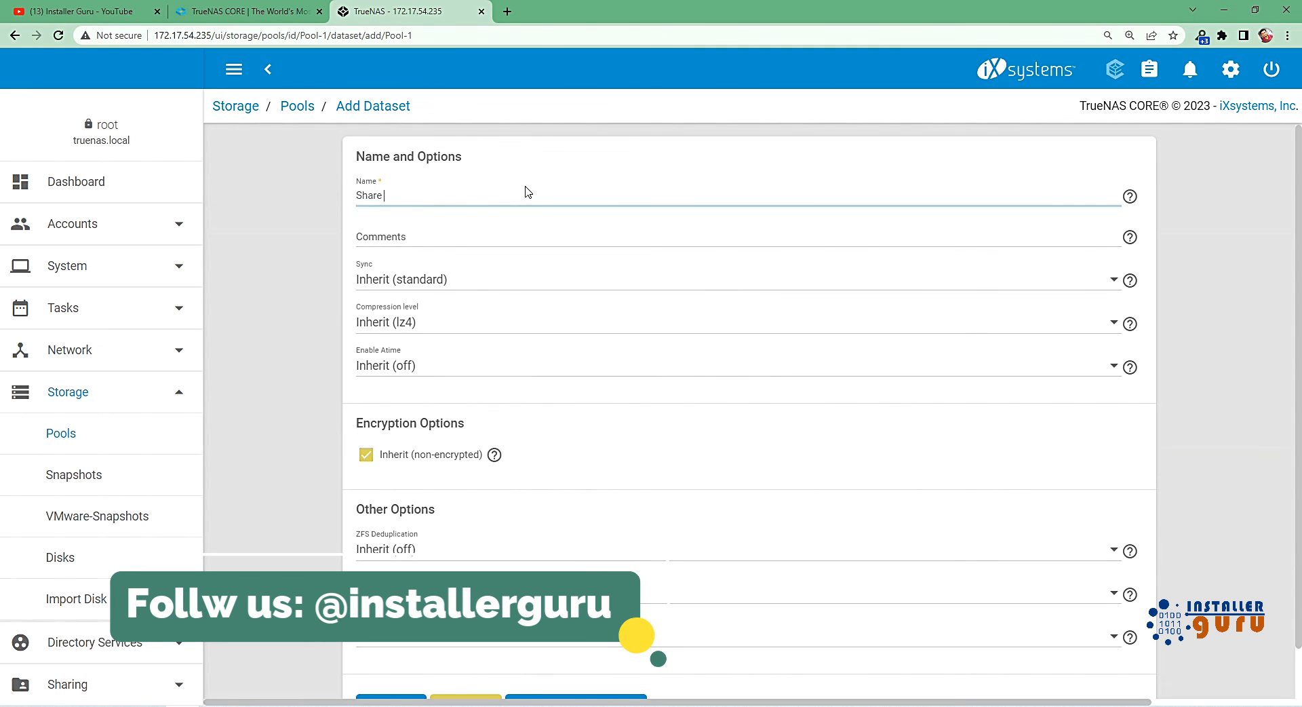
{"action": "type", "text": "drive"}
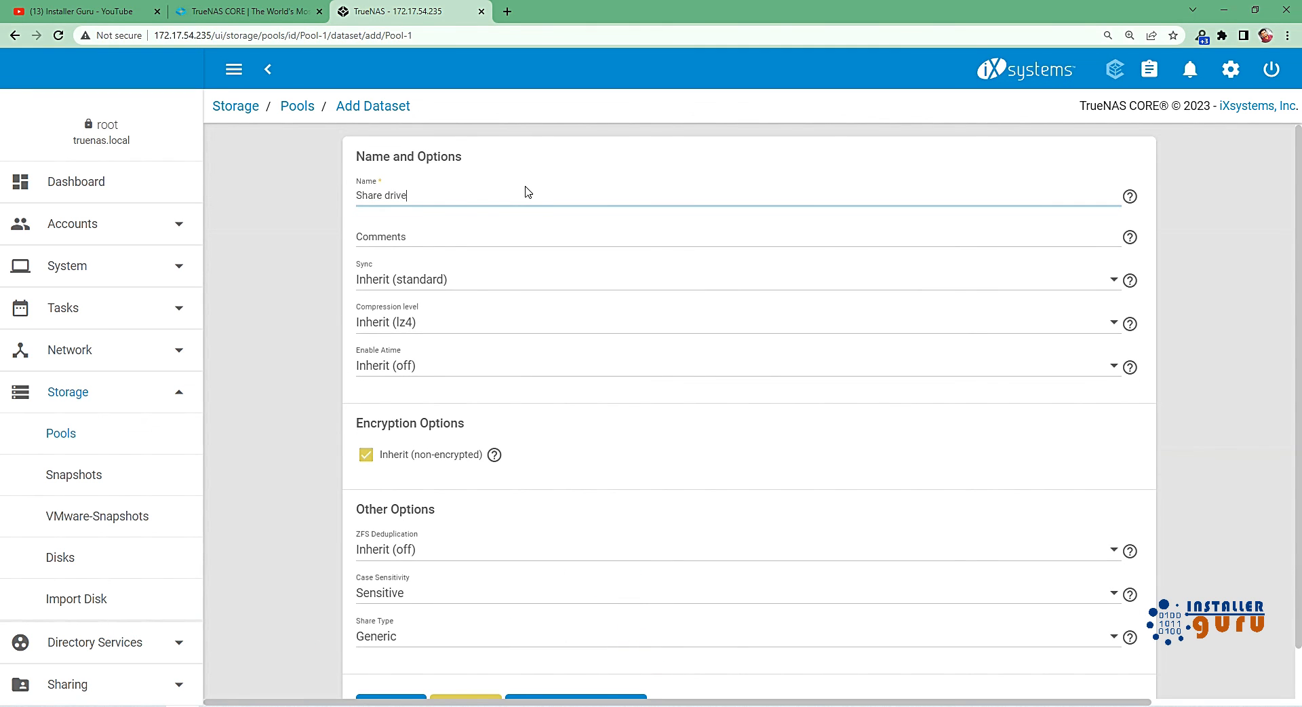
Add the comment "This is a windows SMB share system" to the dataset, keeping the inherited compression level.
{"action": "left_click", "coordinate": [443, 326]}
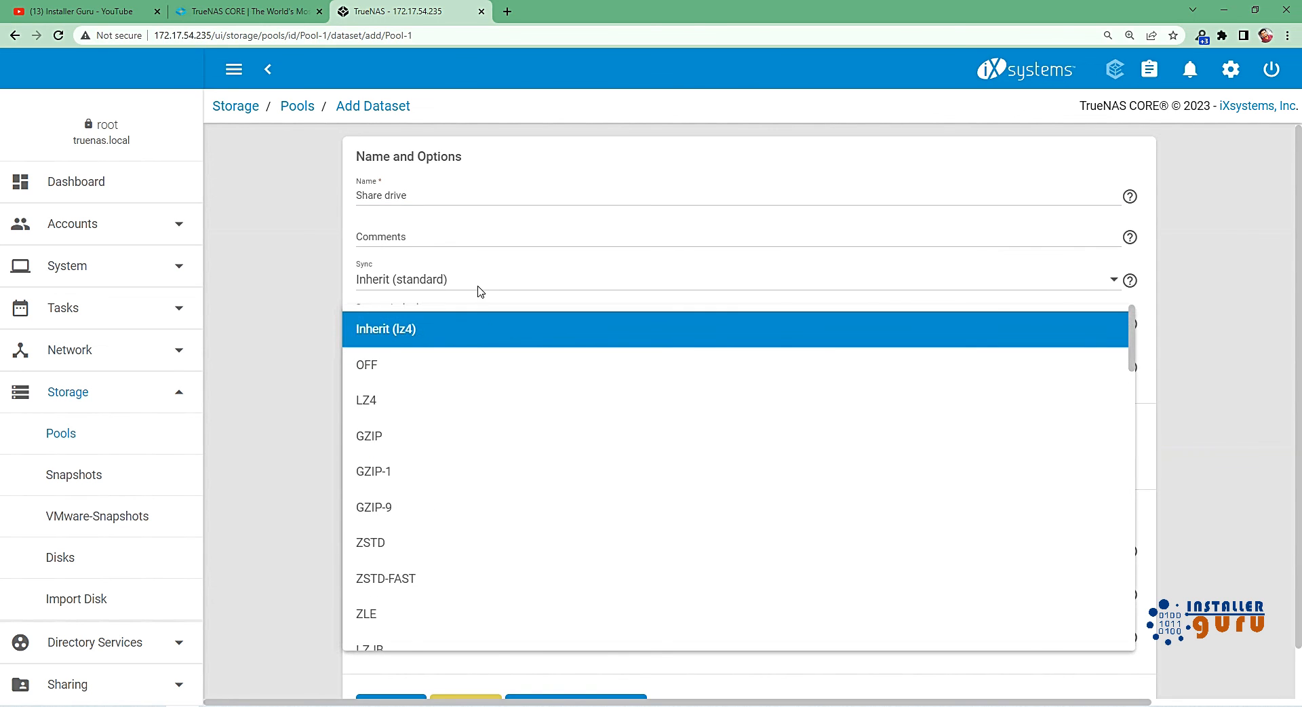
{"action": "left_click", "coordinate": [467, 236]}
{"action": "left_click", "coordinate": [468, 234]}
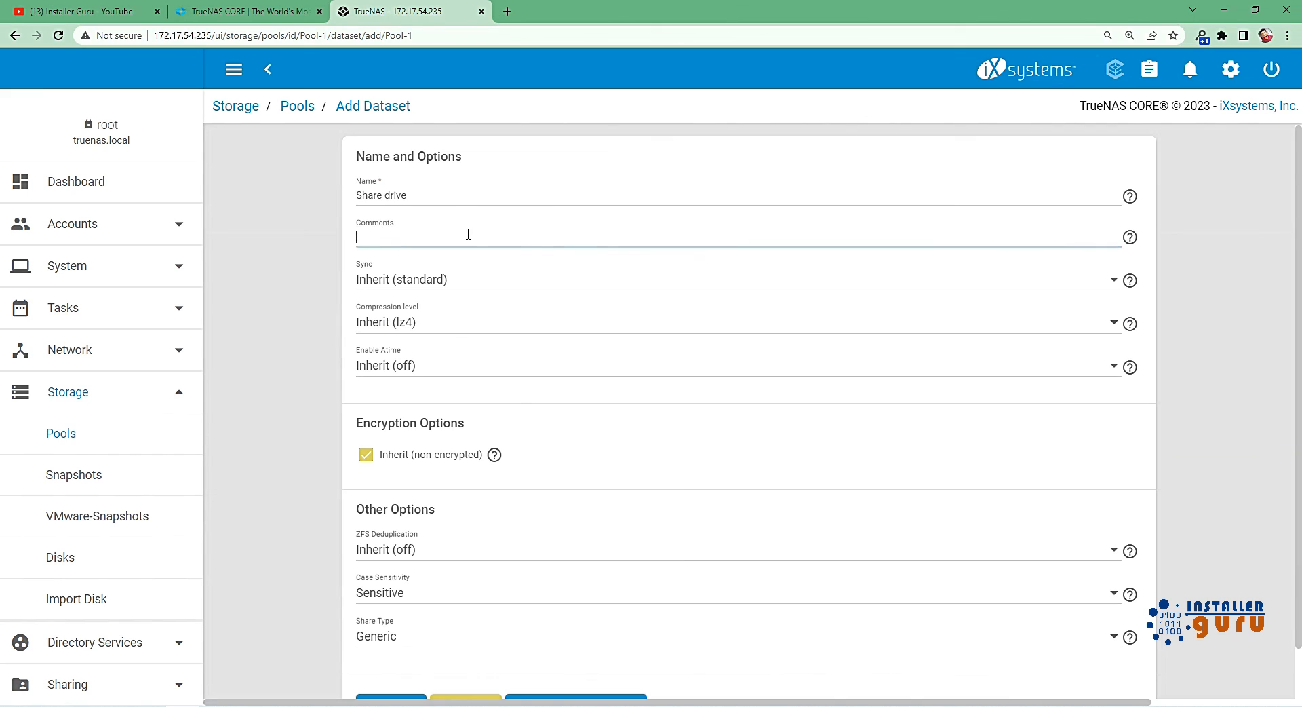
{"action": "type", "text": "This is a windows SMB share system"}
Look at the ZFS Deduplication choices, keep Inherit (off), and show the advanced options of the dataset.
{"action": "scroll", "coordinate": [479, 427], "scroll_direction": "down", "scroll_amount": 1}
{"action": "left_click", "coordinate": [445, 498]}
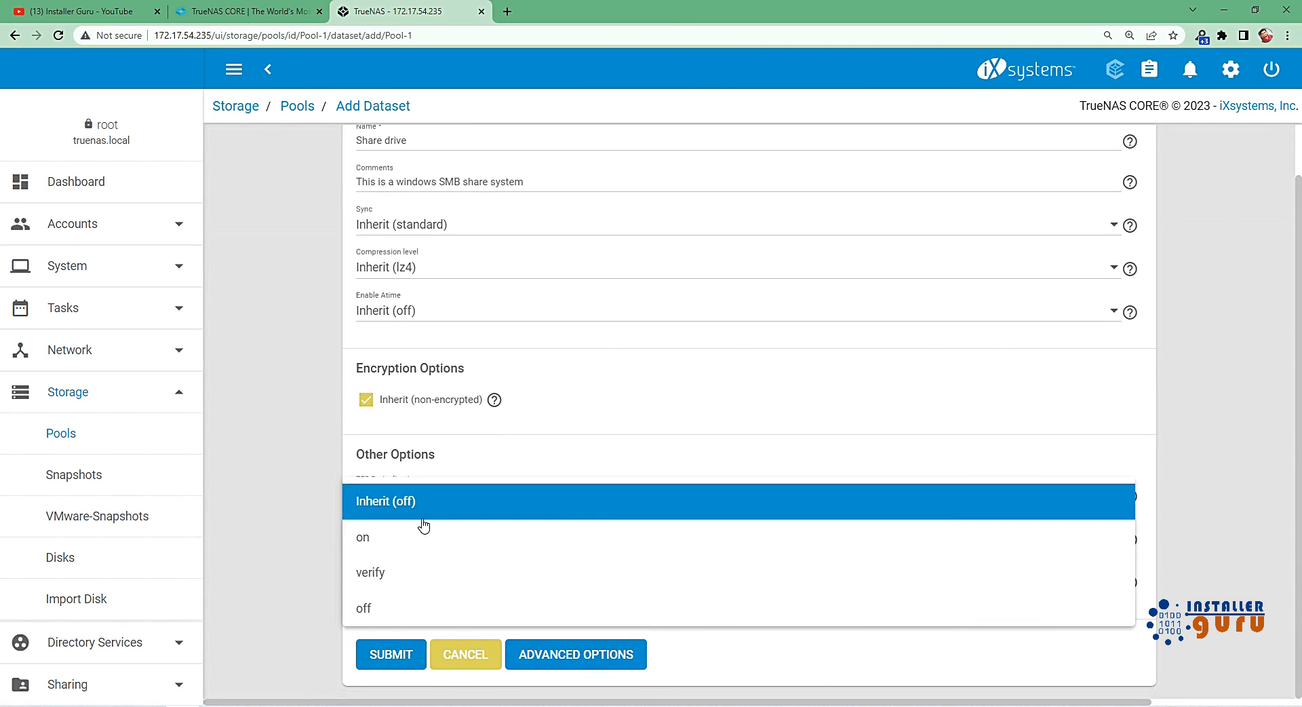
{"action": "left_click", "coordinate": [573, 407]}
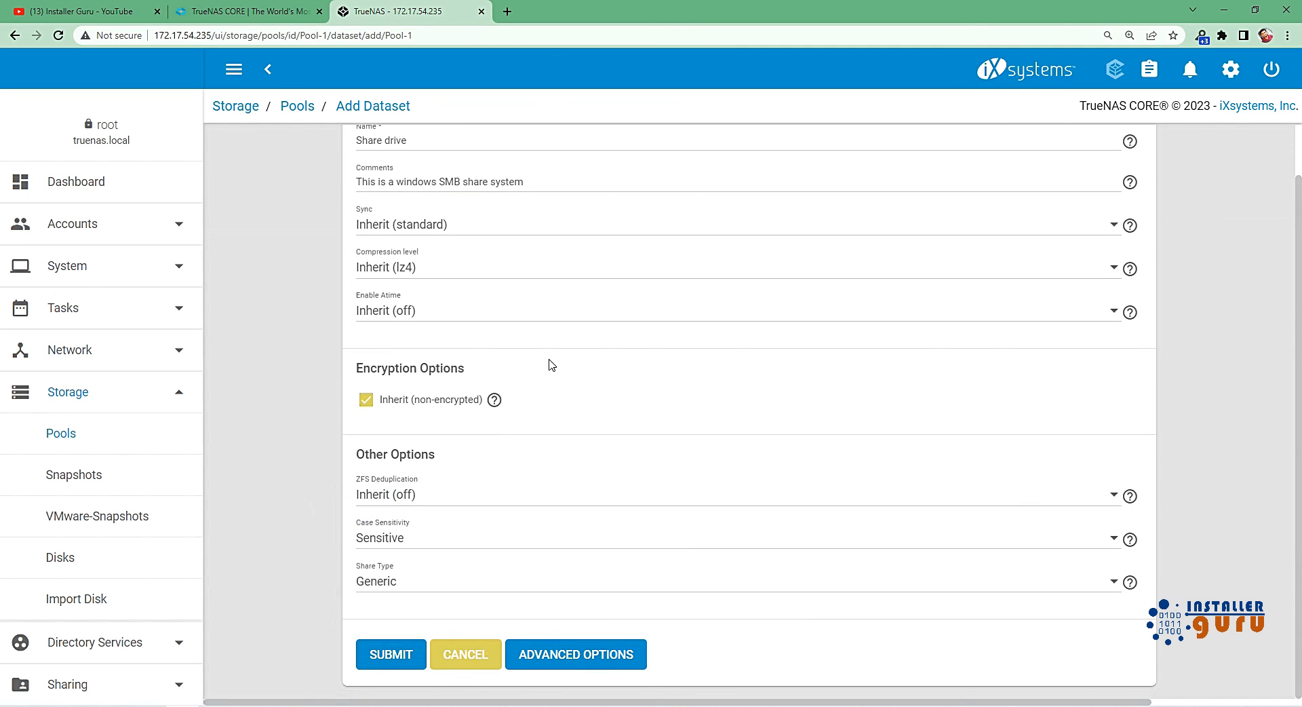
{"action": "left_click", "coordinate": [570, 653]}
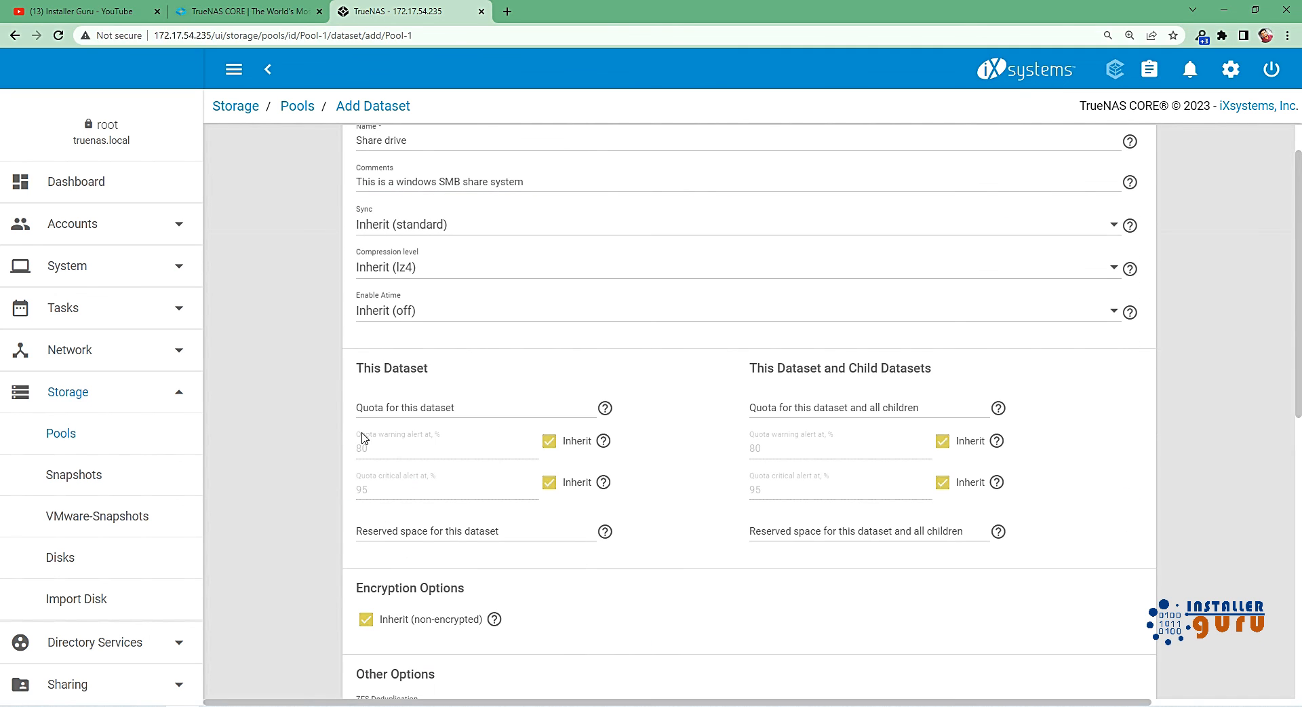
Set the quota for this dataset to 20GB and its share type to SMB, and submit the dataset.
{"action": "left_click", "coordinate": [426, 410]}
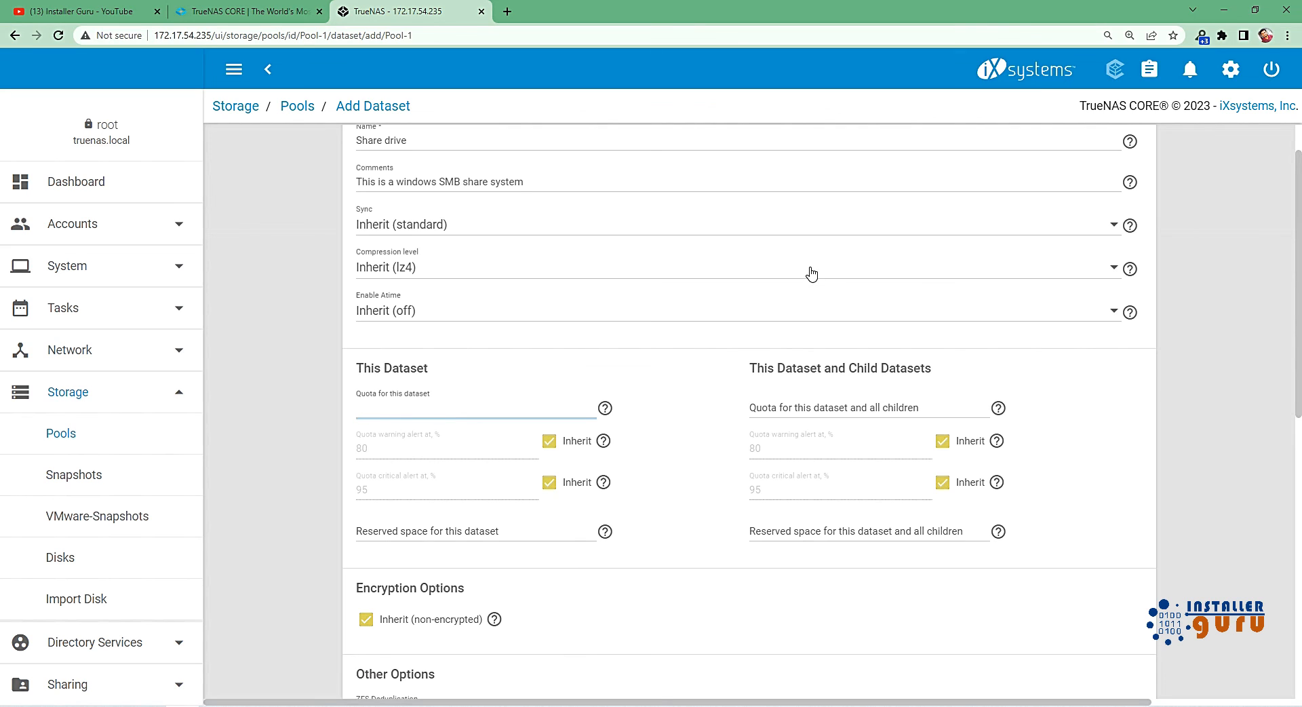
{"action": "type", "text": "20"}
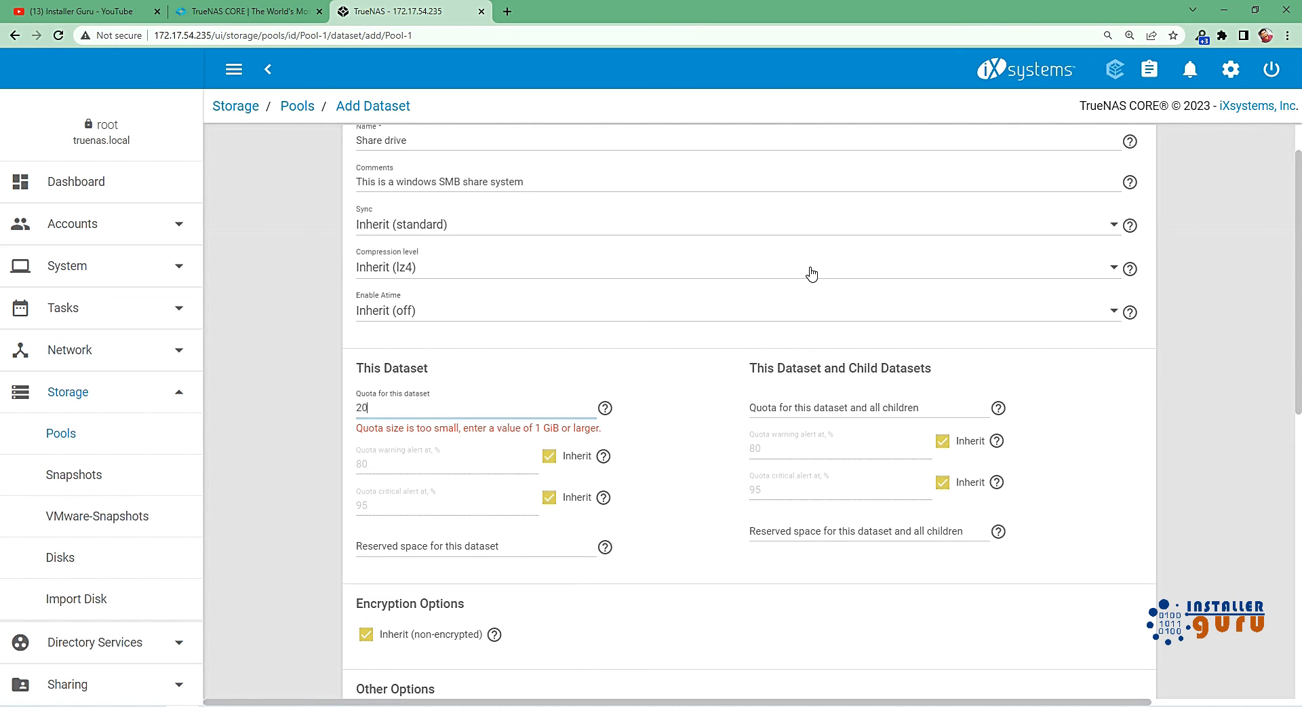
{"action": "type", "text": "GB"}
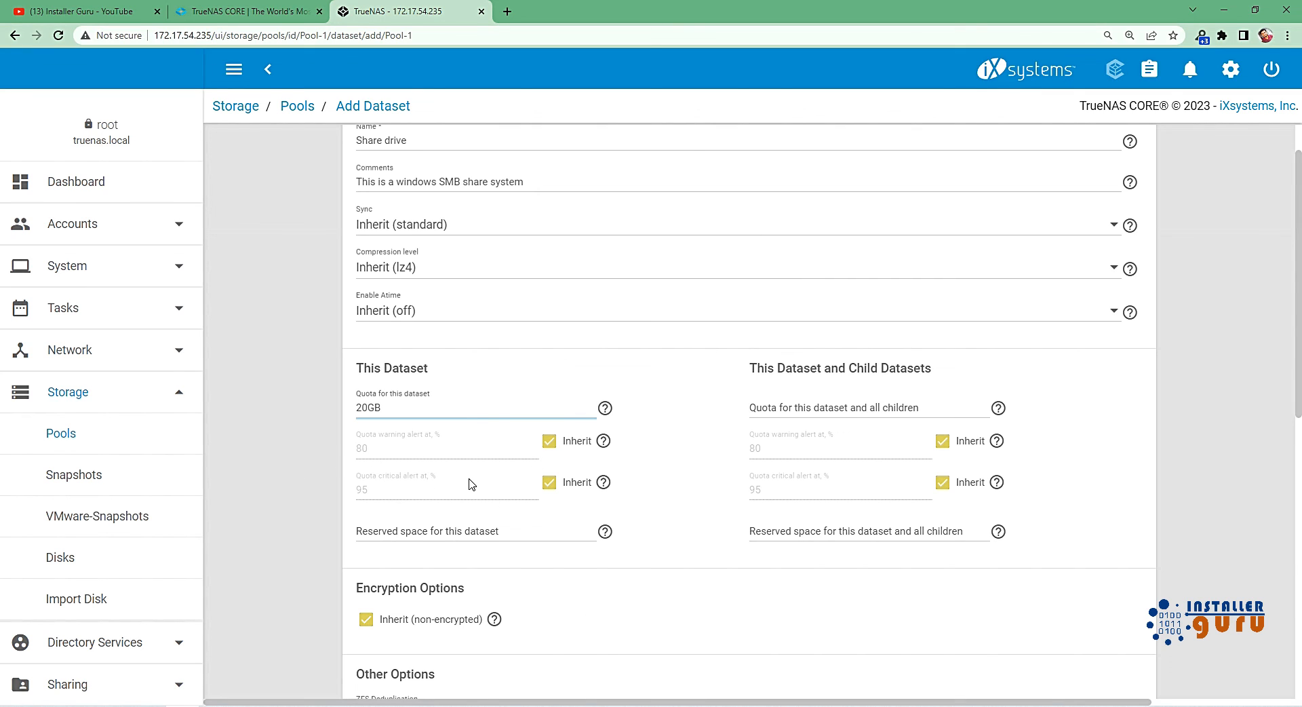
{"action": "scroll", "coordinate": [489, 538], "scroll_direction": "down", "scroll_amount": 9}
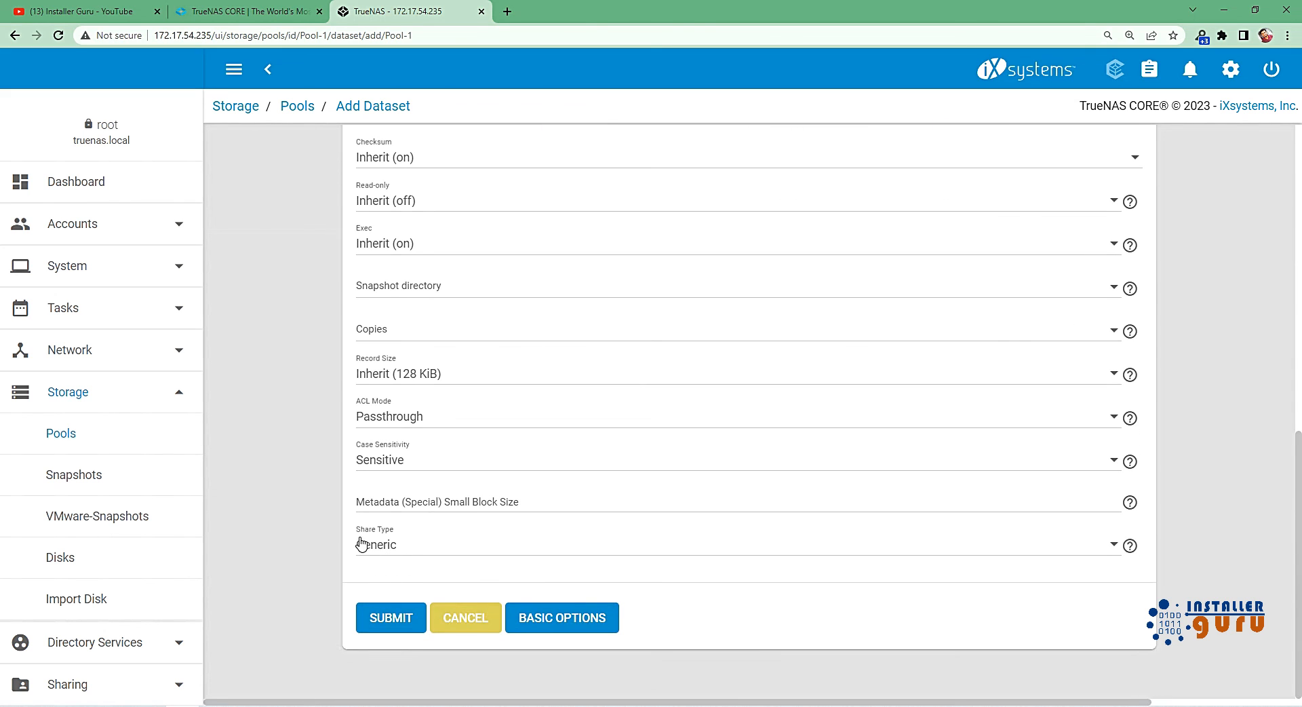
{"action": "left_click", "coordinate": [415, 546]}
{"action": "left_click", "coordinate": [402, 590]}
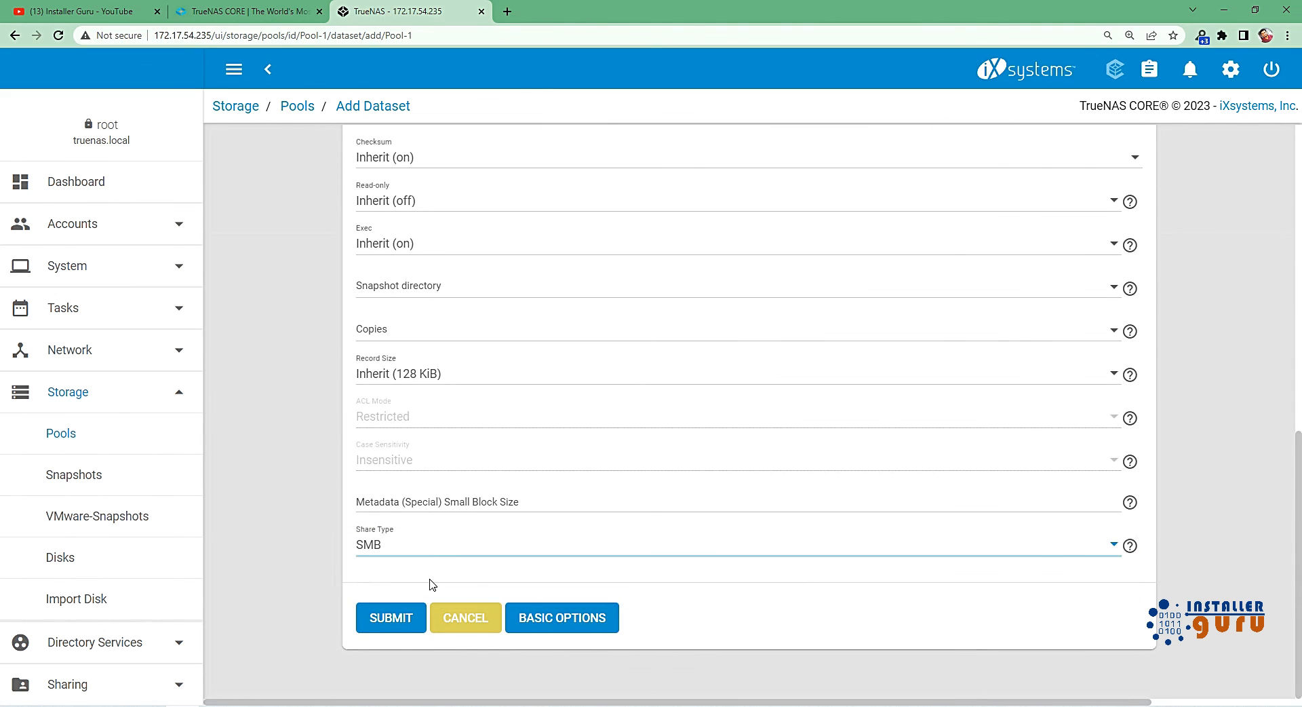
{"action": "left_click", "coordinate": [404, 628]}
Check the entry of the new Share drive dataset under Pool-1.
{"action": "left_click", "coordinate": [265, 346]}
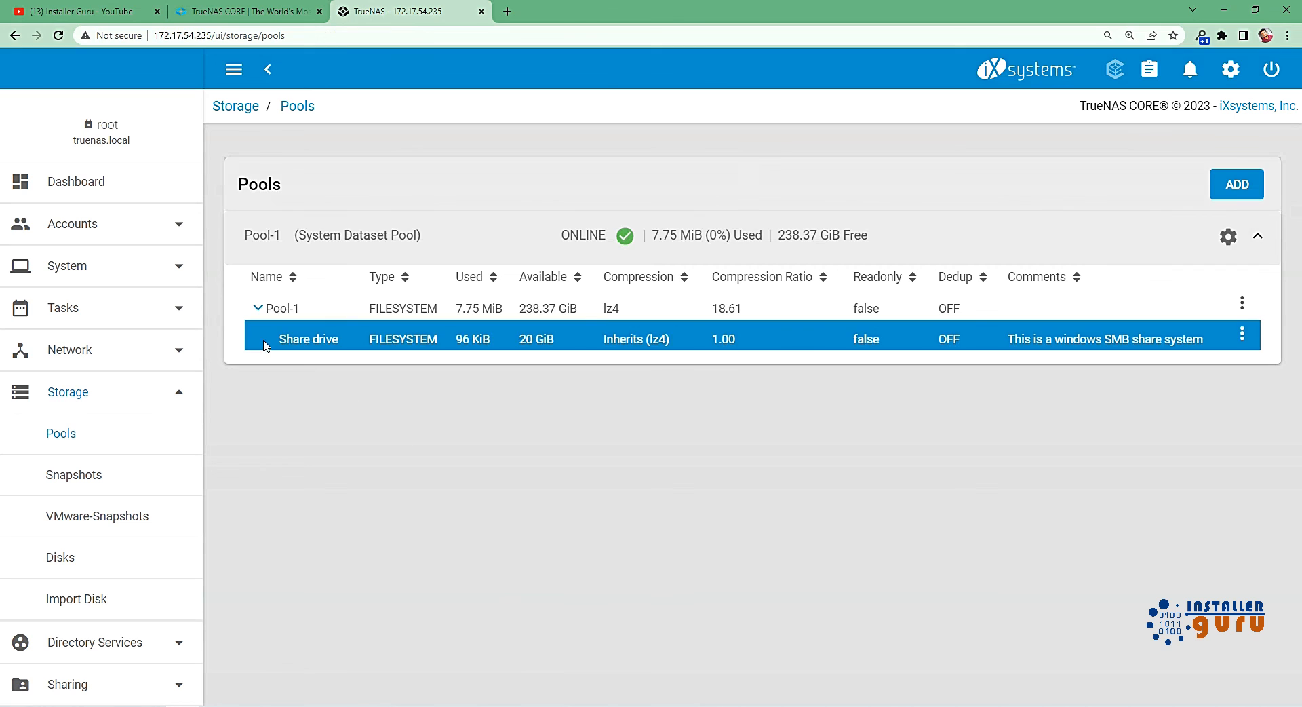
{"action": "left_click_drag", "start_coordinate": [275, 339], "coordinate": [765, 349]}
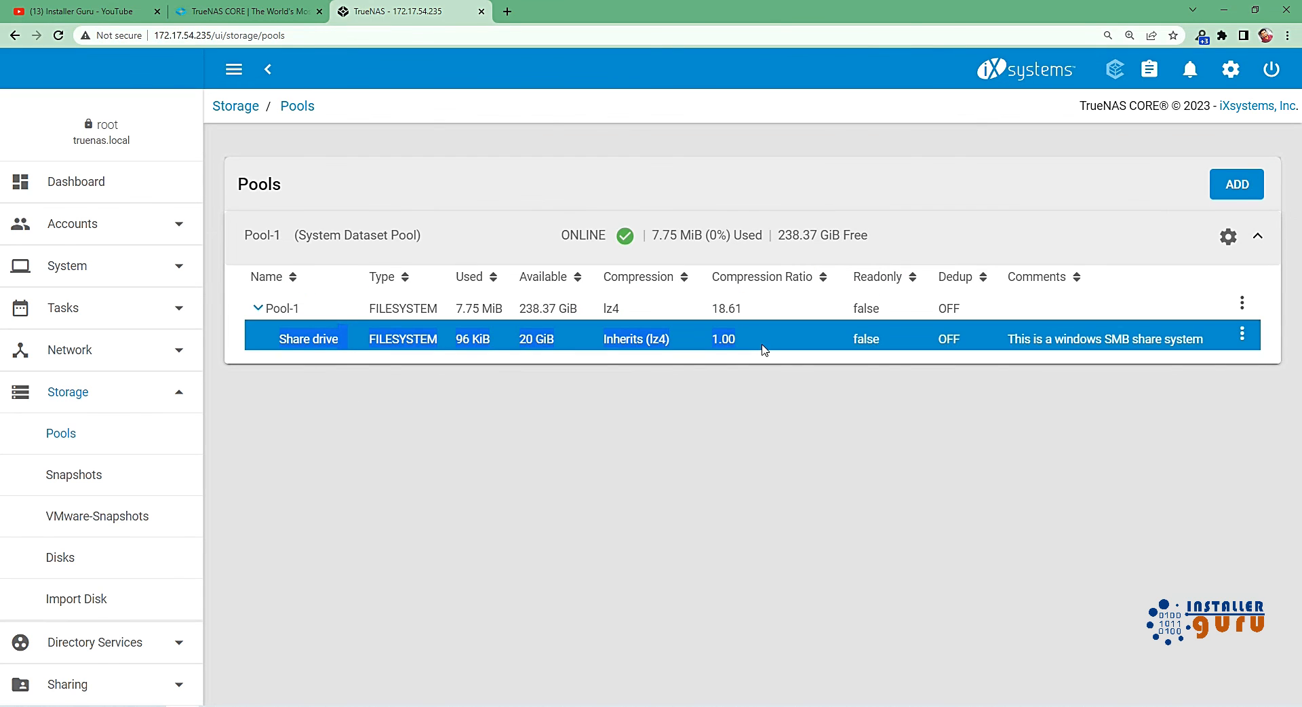
{"action": "left_click", "coordinate": [652, 493]}
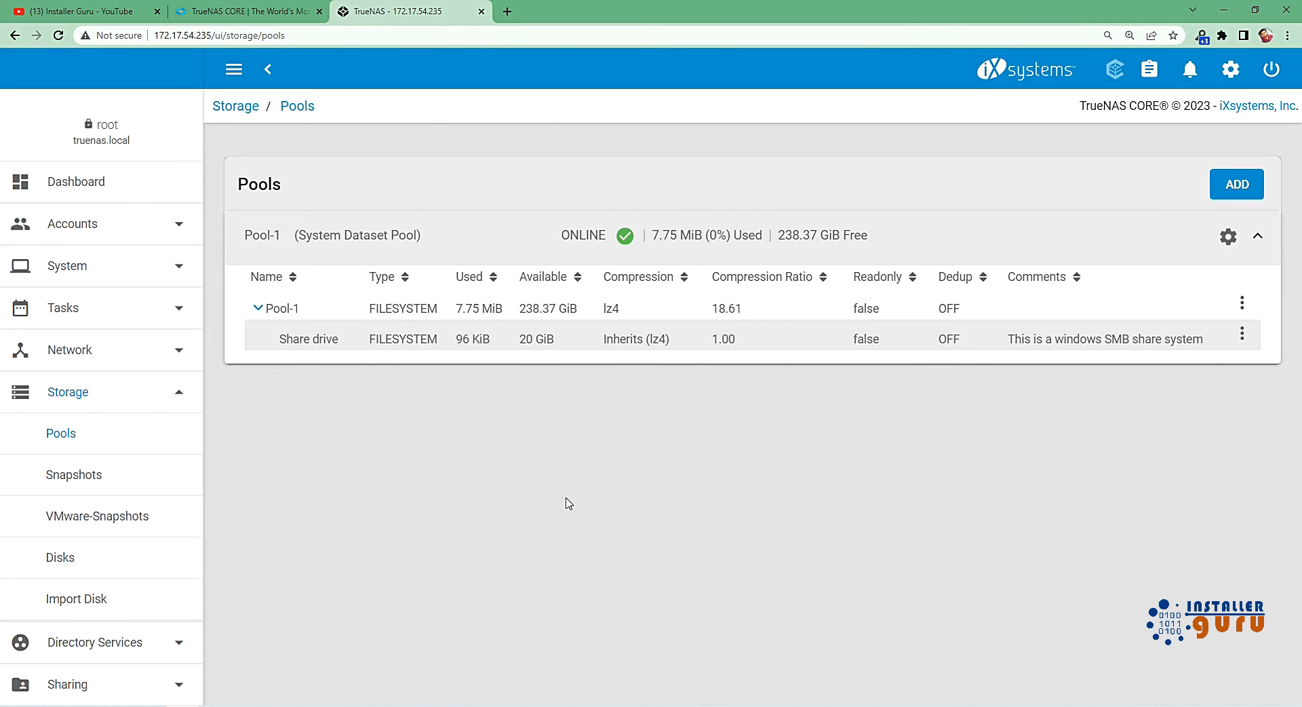
Start adding a zvol under Pool-1, named Iscsi with the comment "This is a iscsi volume".
{"action": "left_click", "coordinate": [1241, 310]}
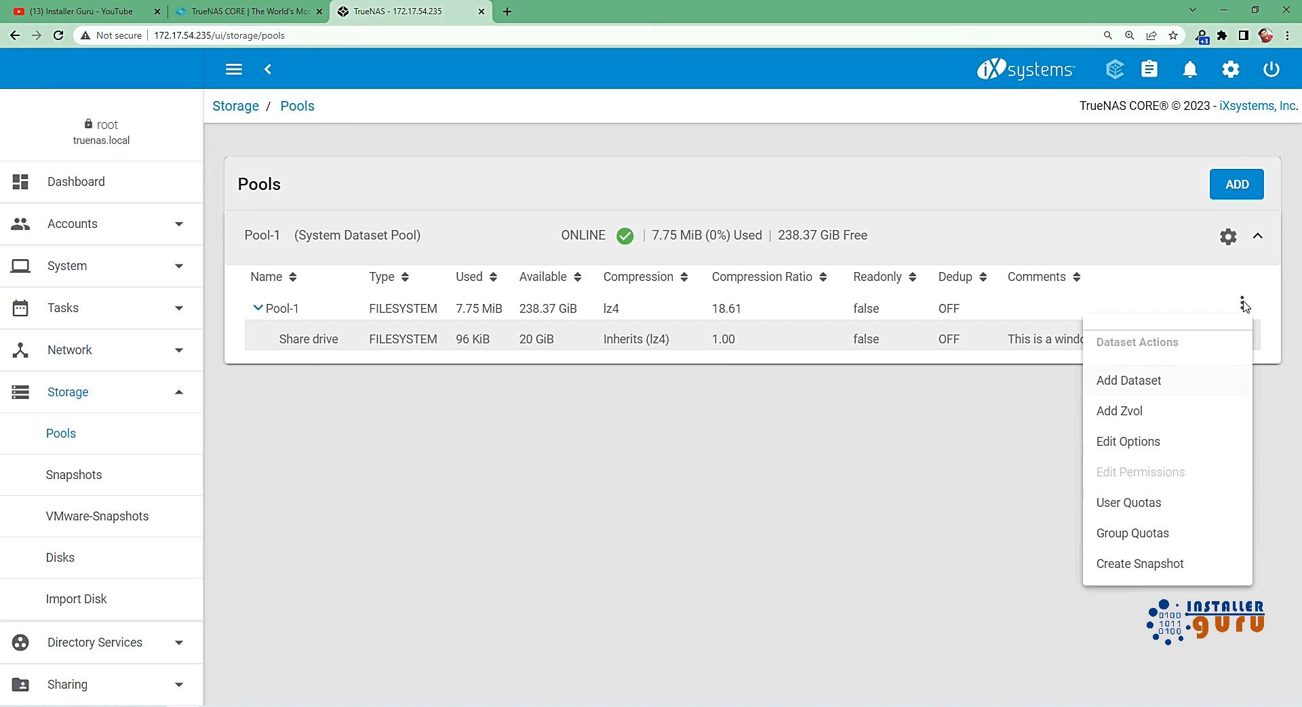
{"action": "left_click", "coordinate": [1116, 423]}
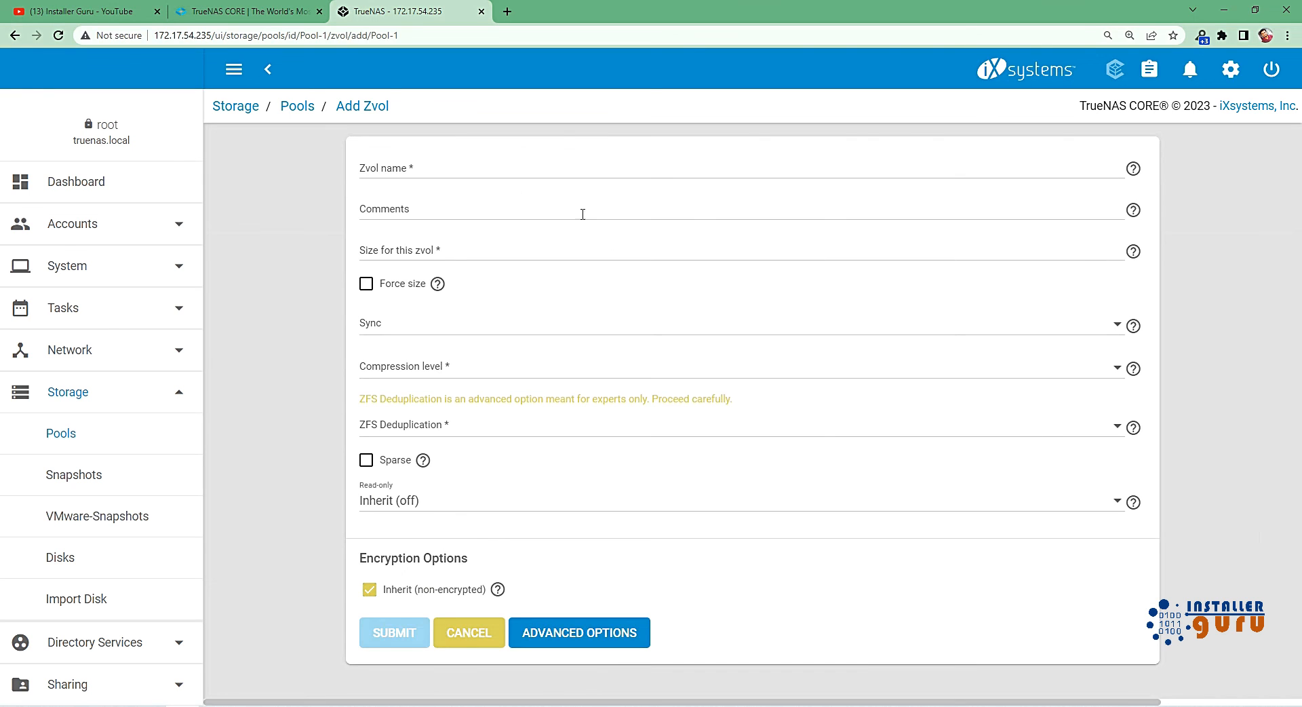
{"action": "left_click", "coordinate": [471, 168]}
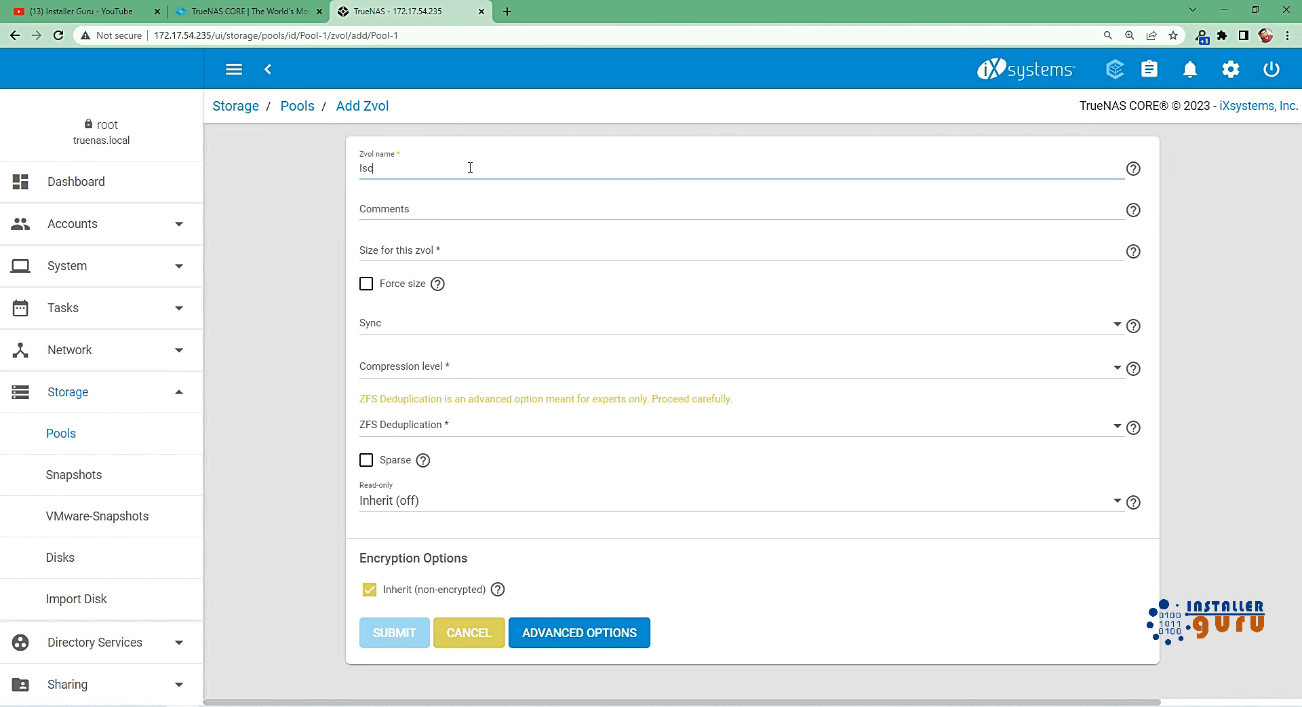
{"action": "left_click", "coordinate": [451, 210]}
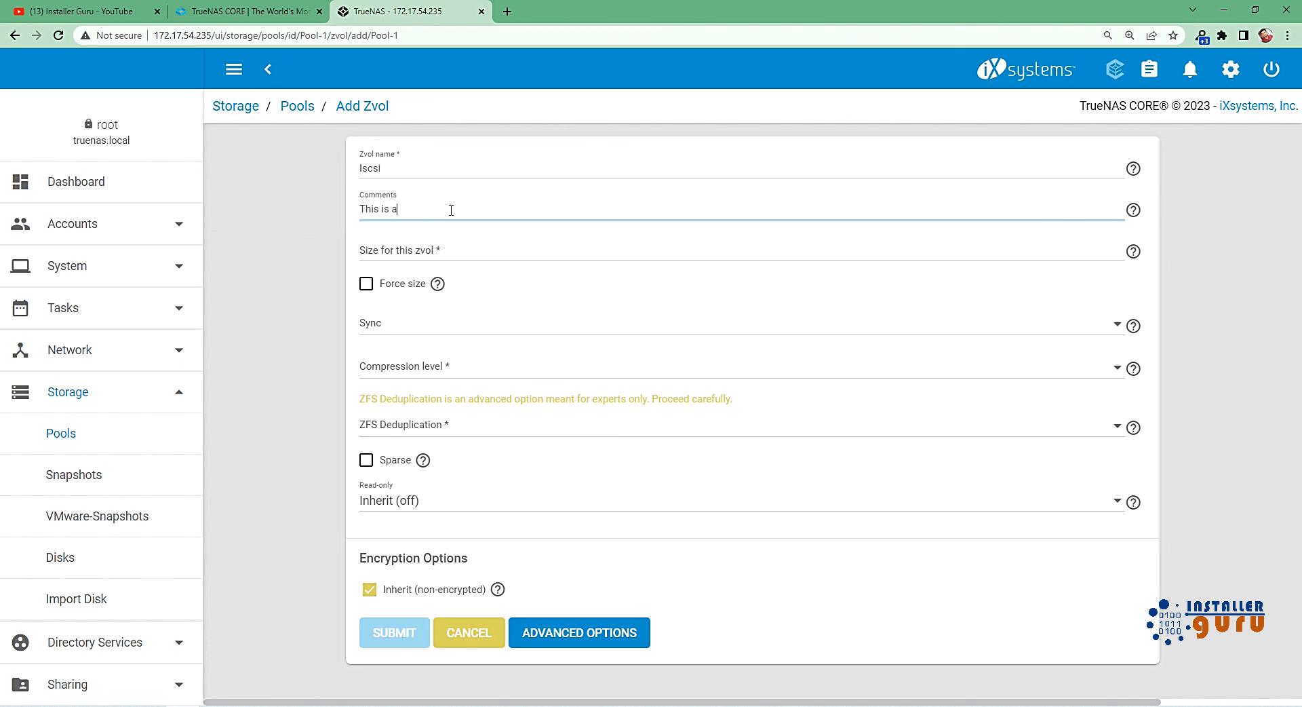
{"action": "type", "text": "This is a iscsi volume"}
Set the zvol's size to 50GB and its compression level to lz4 (recommended), and submit it.
{"action": "left_click", "coordinate": [442, 249]}
{"action": "type", "text": "50GB"}
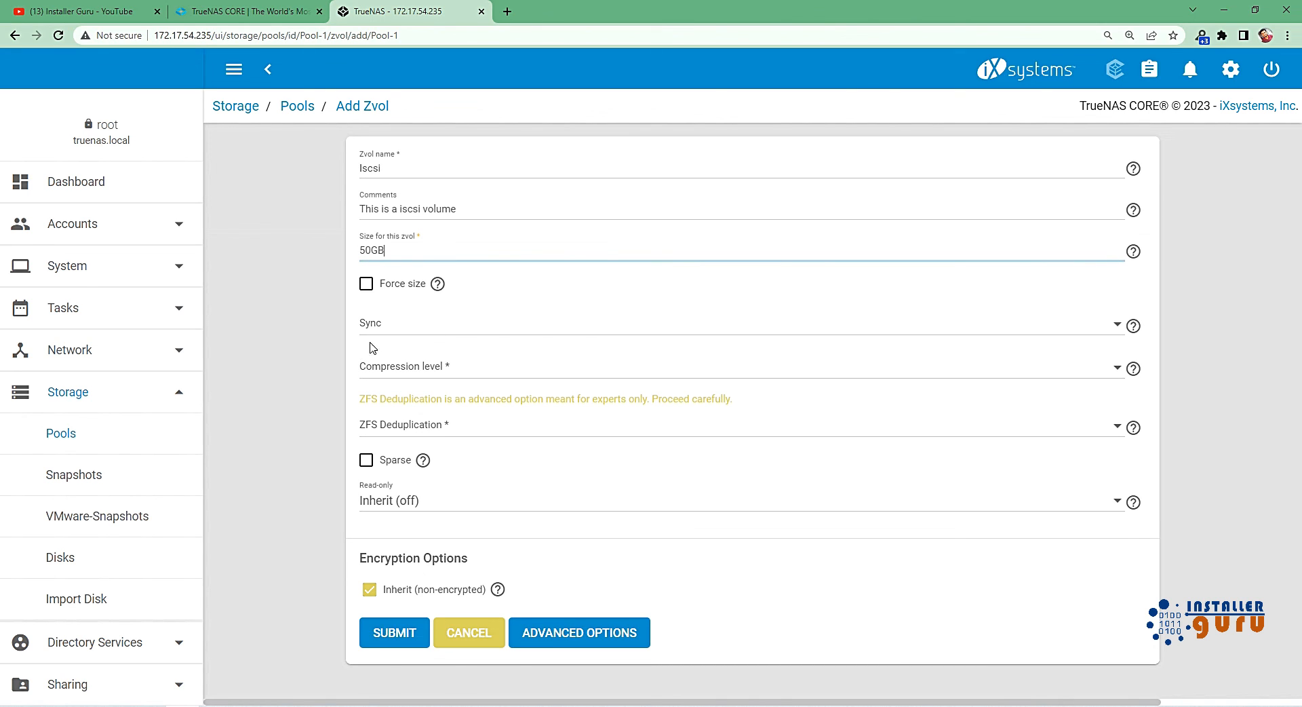
{"action": "left_click", "coordinate": [471, 368]}
{"action": "left_click", "coordinate": [430, 413]}
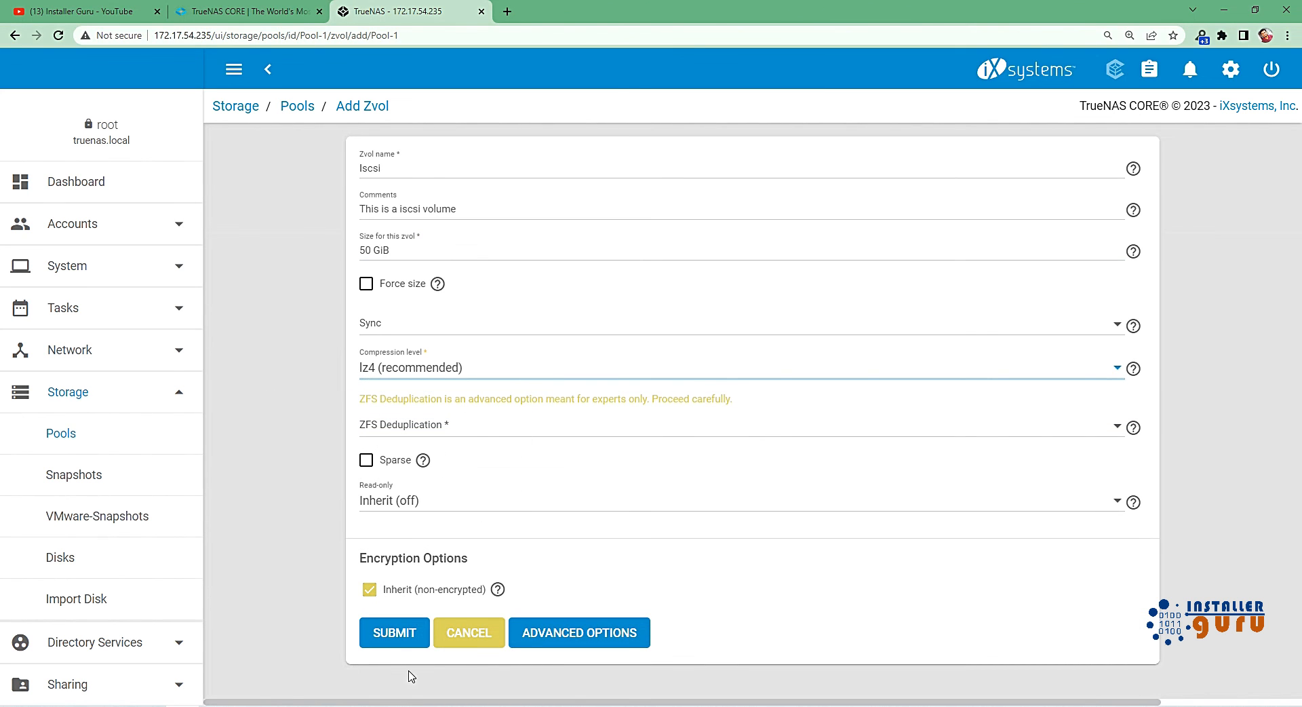
{"action": "left_click", "coordinate": [396, 639]}
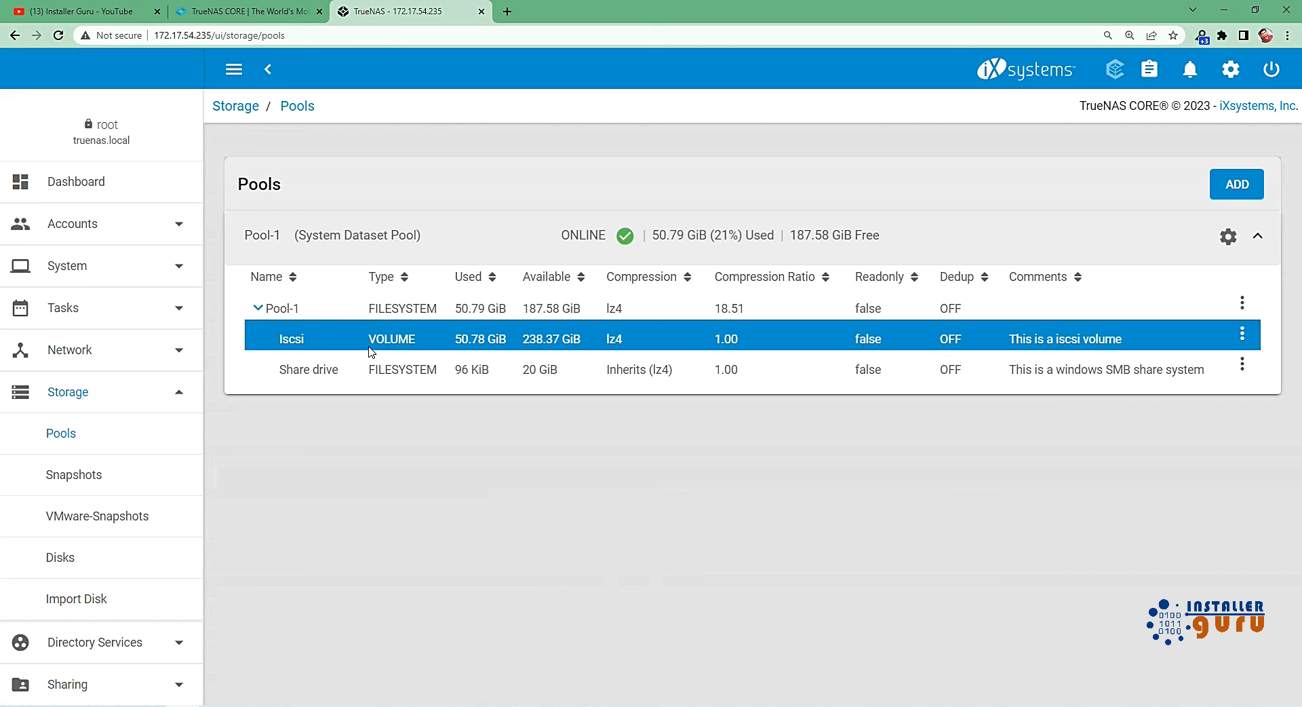
Compare the types of the Iscsi zvol and the Share drive dataset in the pool list.
{"action": "left_click_drag", "start_coordinate": [368, 339], "coordinate": [438, 370]}
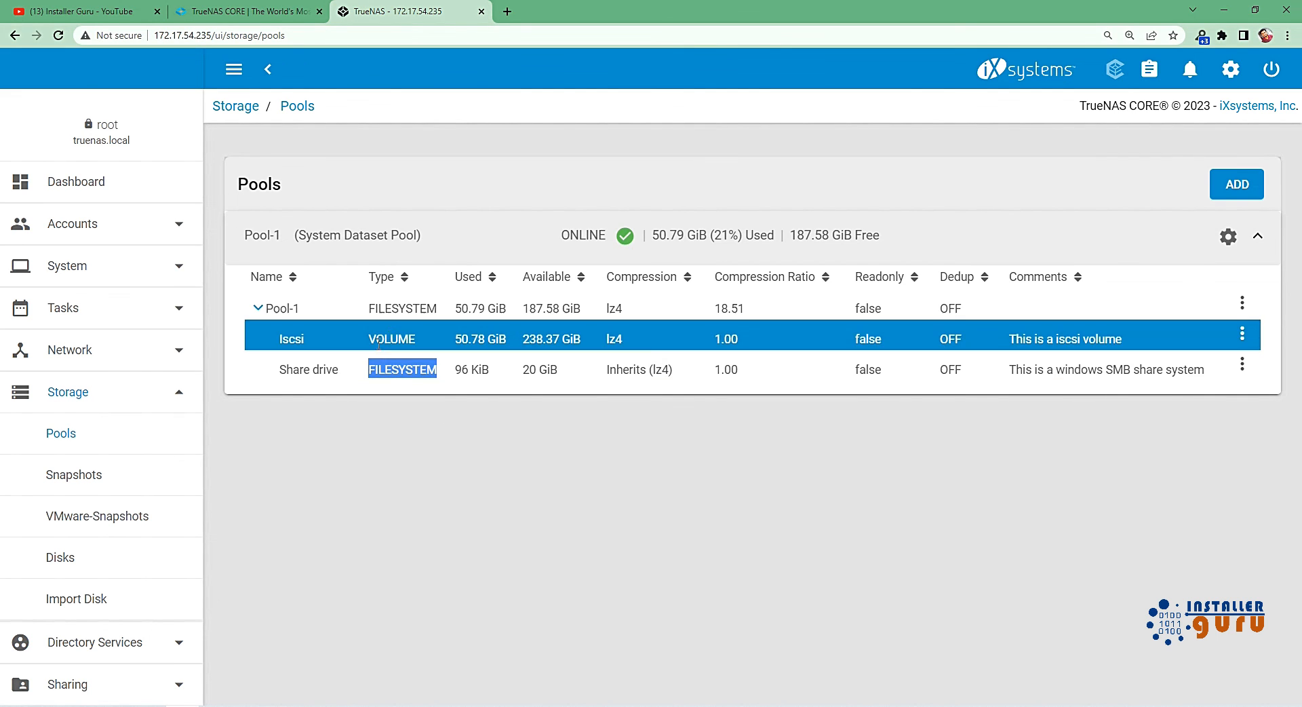
{"action": "left_click_drag", "start_coordinate": [369, 341], "coordinate": [396, 339]}
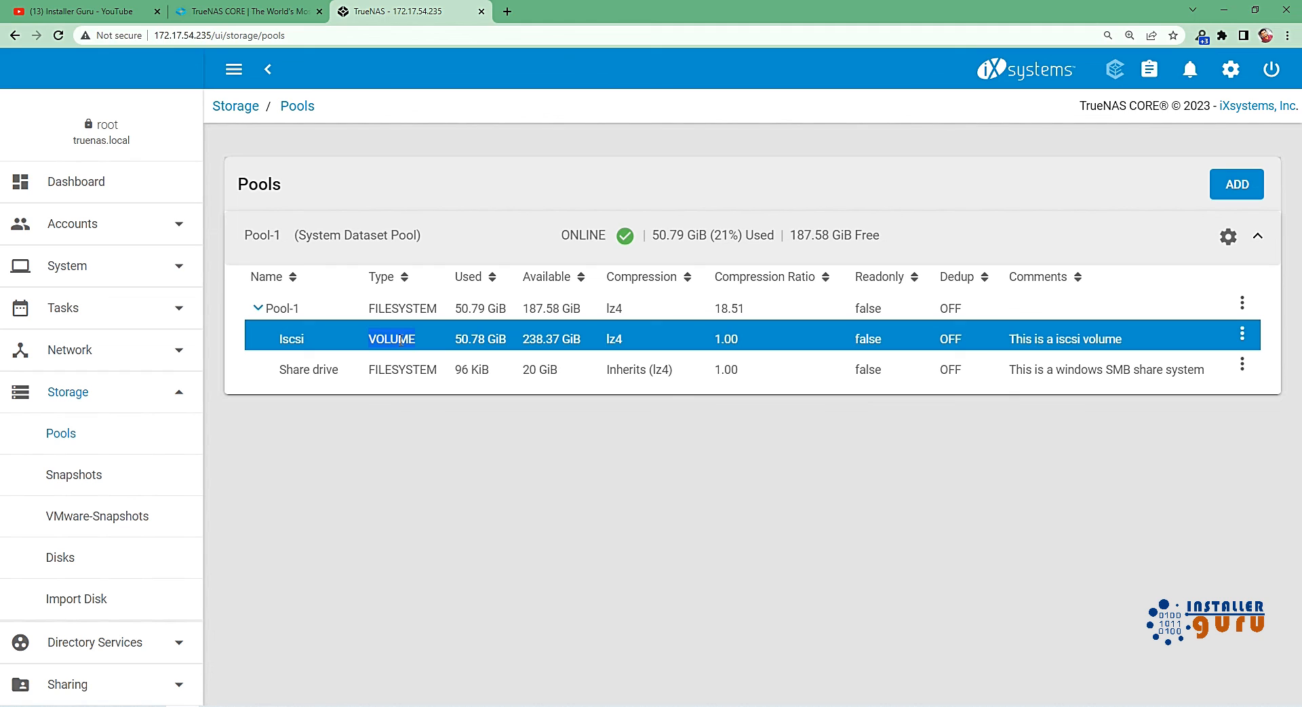
{"action": "left_click_drag", "start_coordinate": [368, 370], "coordinate": [416, 372]}
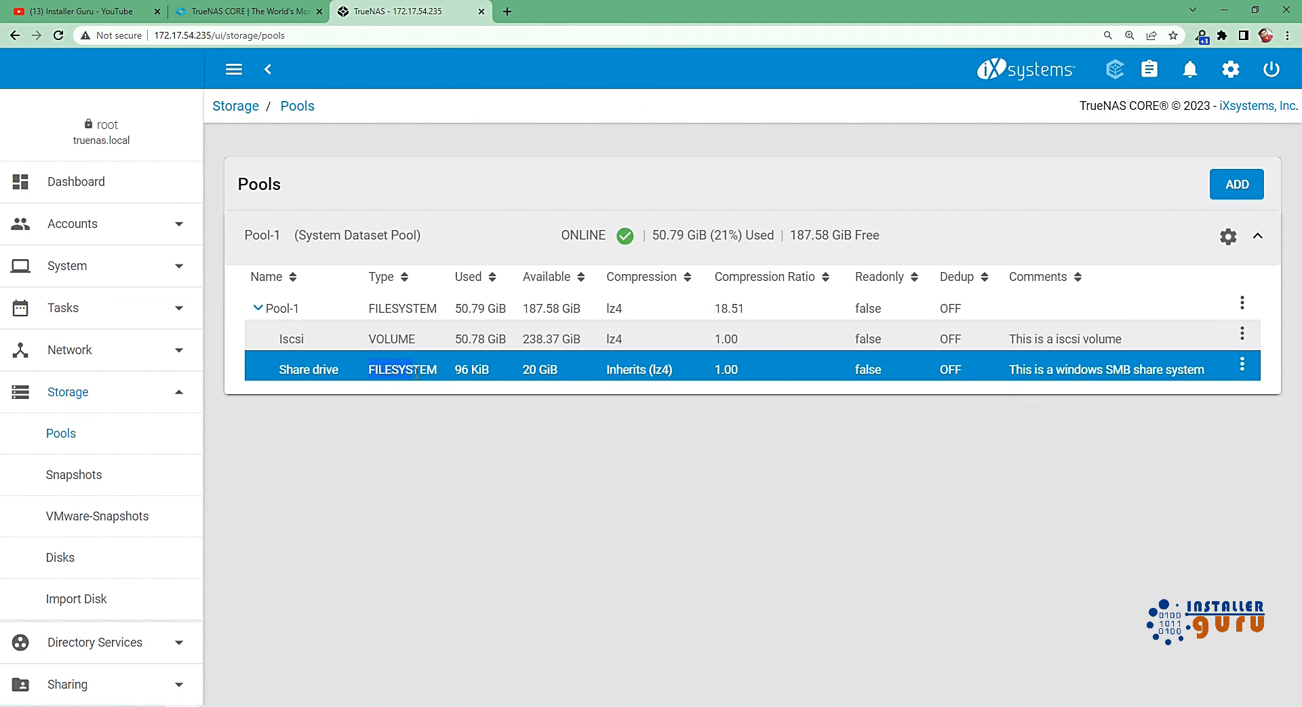
{"action": "left_click", "coordinate": [430, 438]}
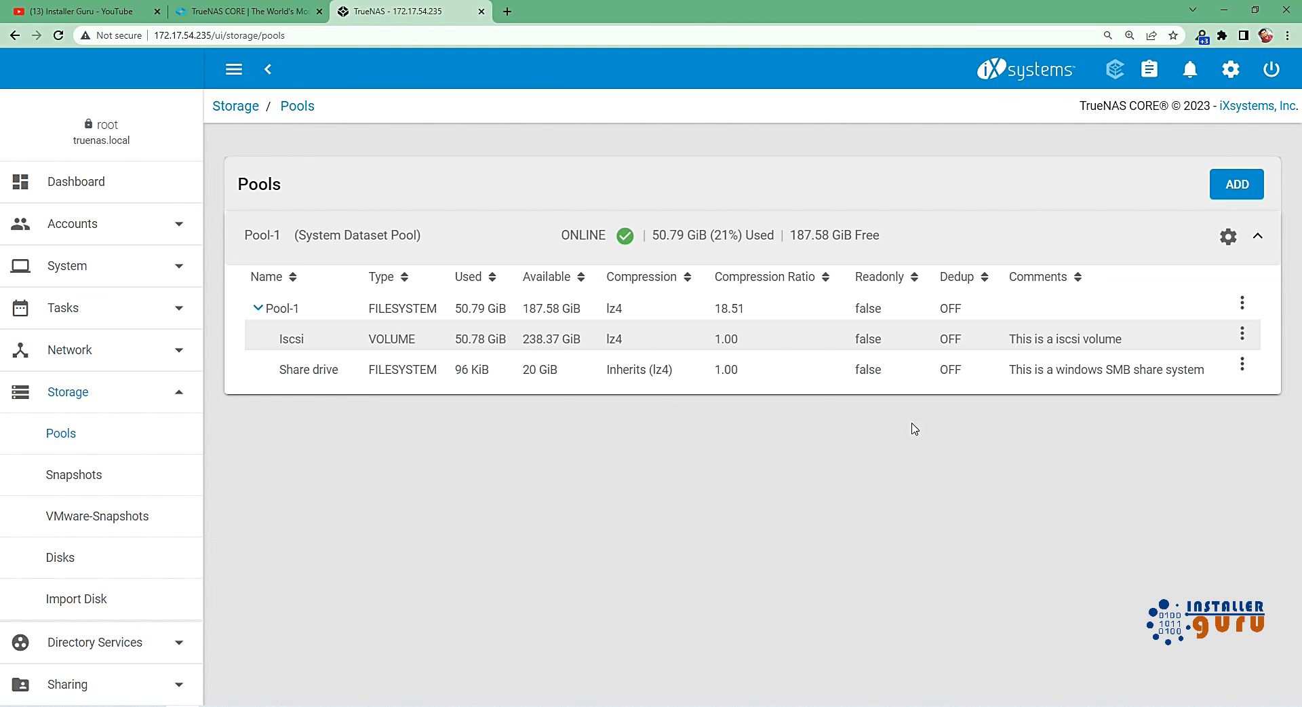
Create a one-time snapshot of the Iscsi zvol with the suggested name, without Recursive.
{"action": "left_click", "coordinate": [1241, 338]}
{"action": "left_click", "coordinate": [1242, 336]}
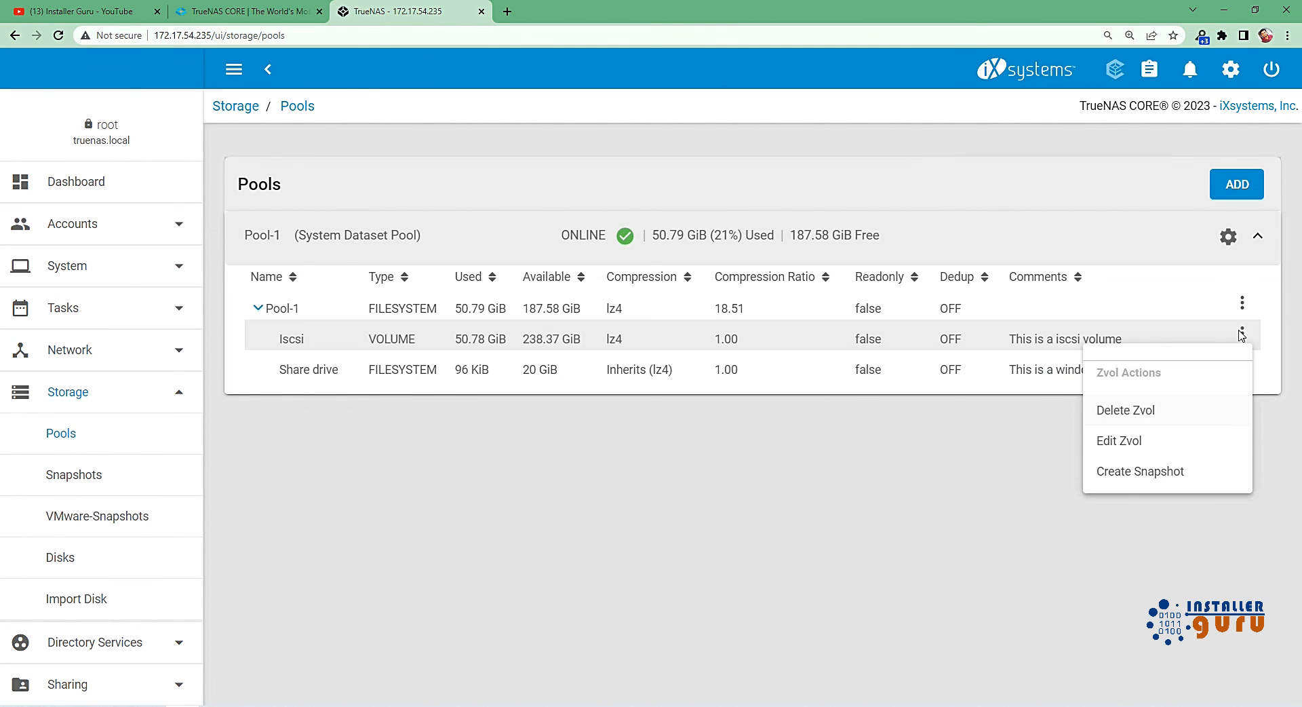
{"action": "left_click", "coordinate": [1181, 470]}
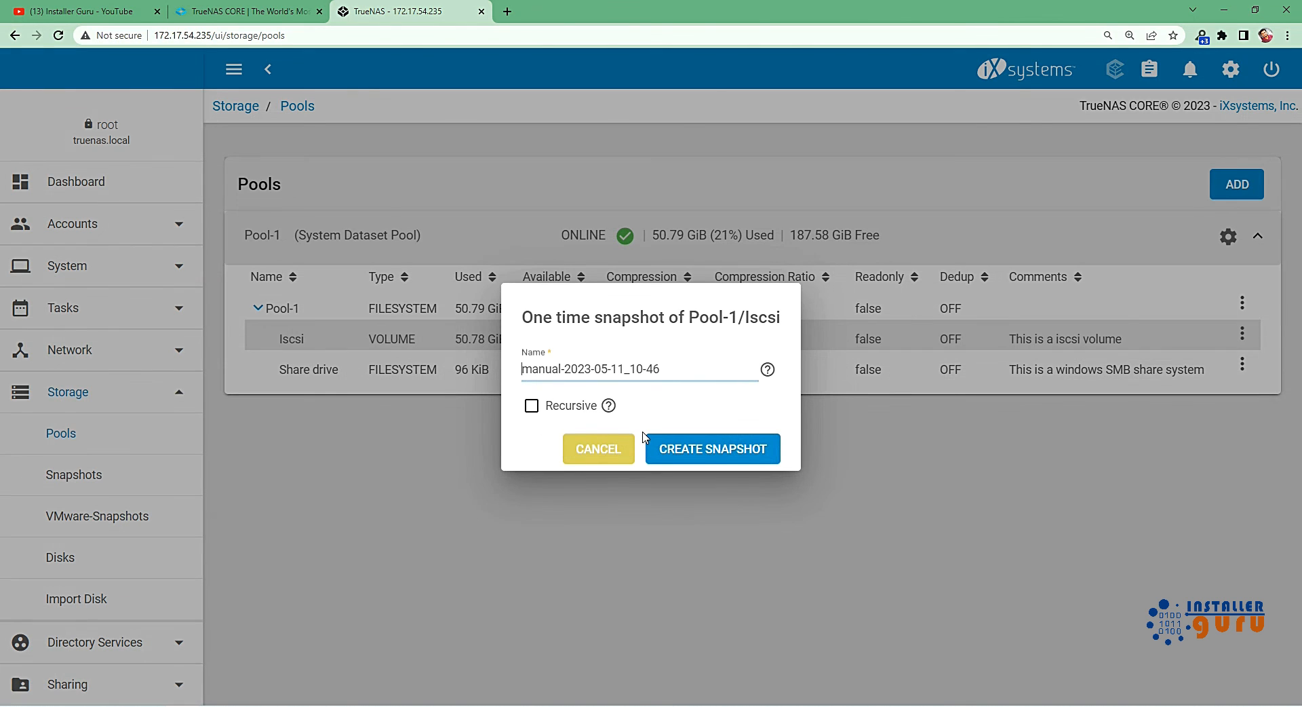
{"action": "left_click", "coordinate": [716, 461]}
{"action": "left_click", "coordinate": [804, 466]}
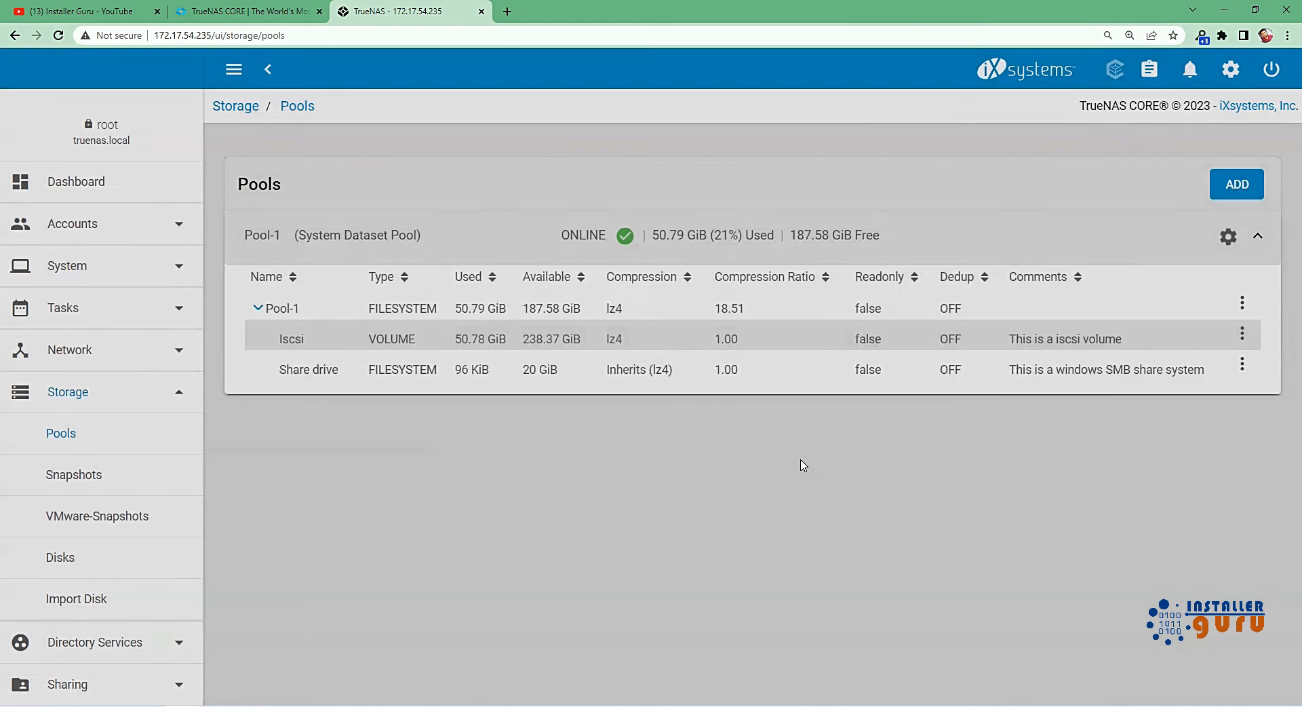
Create a one-time snapshot of the Share drive dataset with the suggested name, without Recursive.
{"action": "left_click", "coordinate": [1243, 363]}
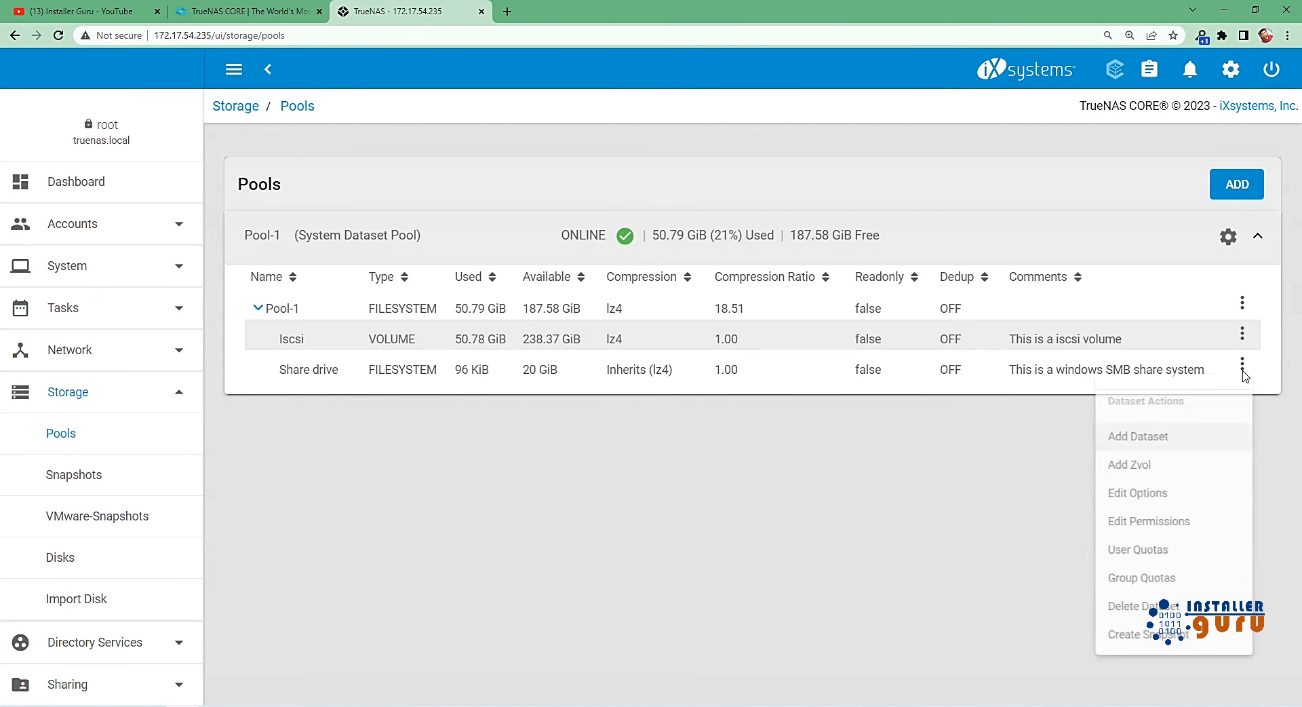
{"action": "left_click", "coordinate": [1192, 650]}
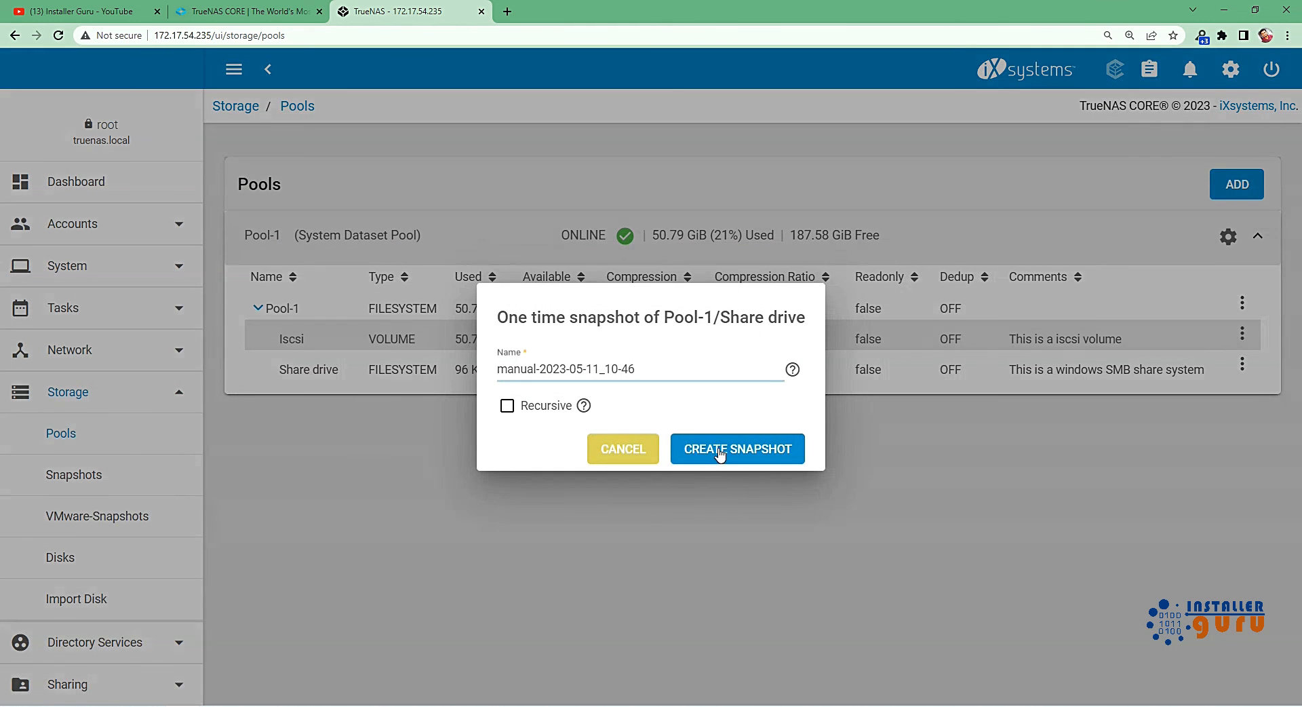
{"action": "left_click", "coordinate": [718, 450]}
{"action": "left_click", "coordinate": [832, 465]}
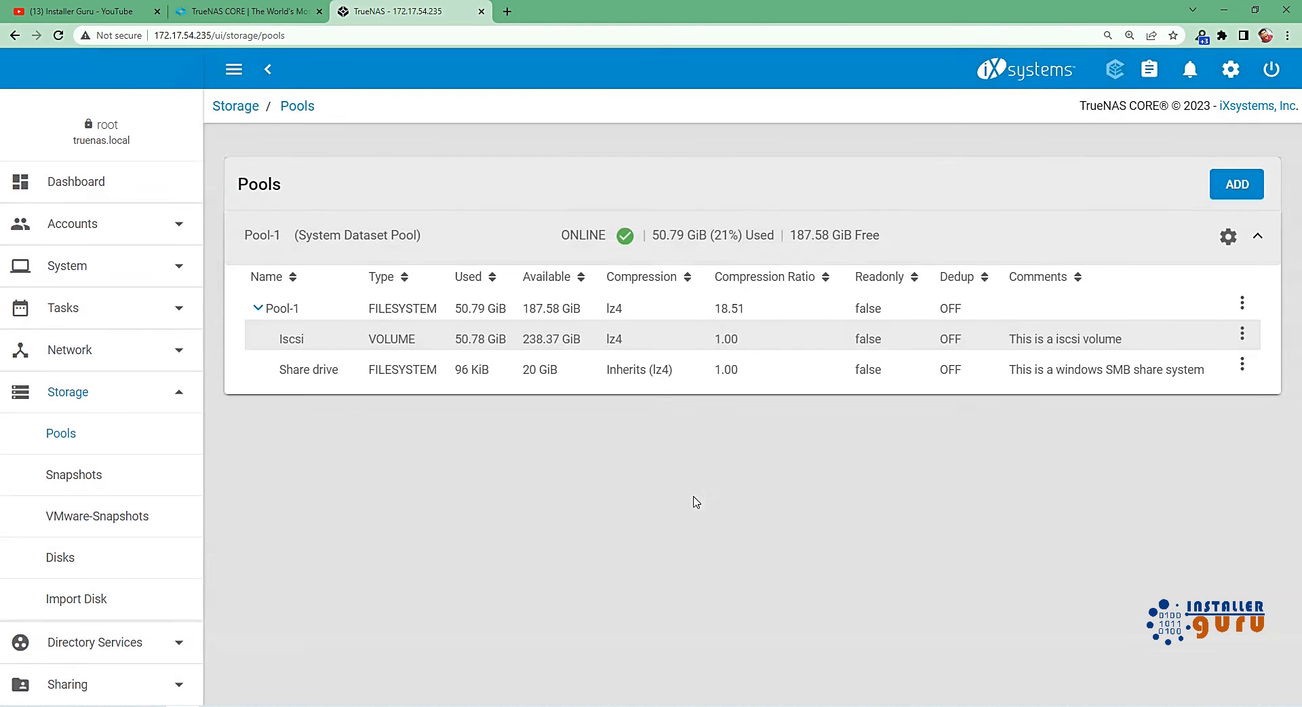
Open the storage snapshots list and turn on its extra columns.
{"action": "left_click", "coordinate": [128, 476]}
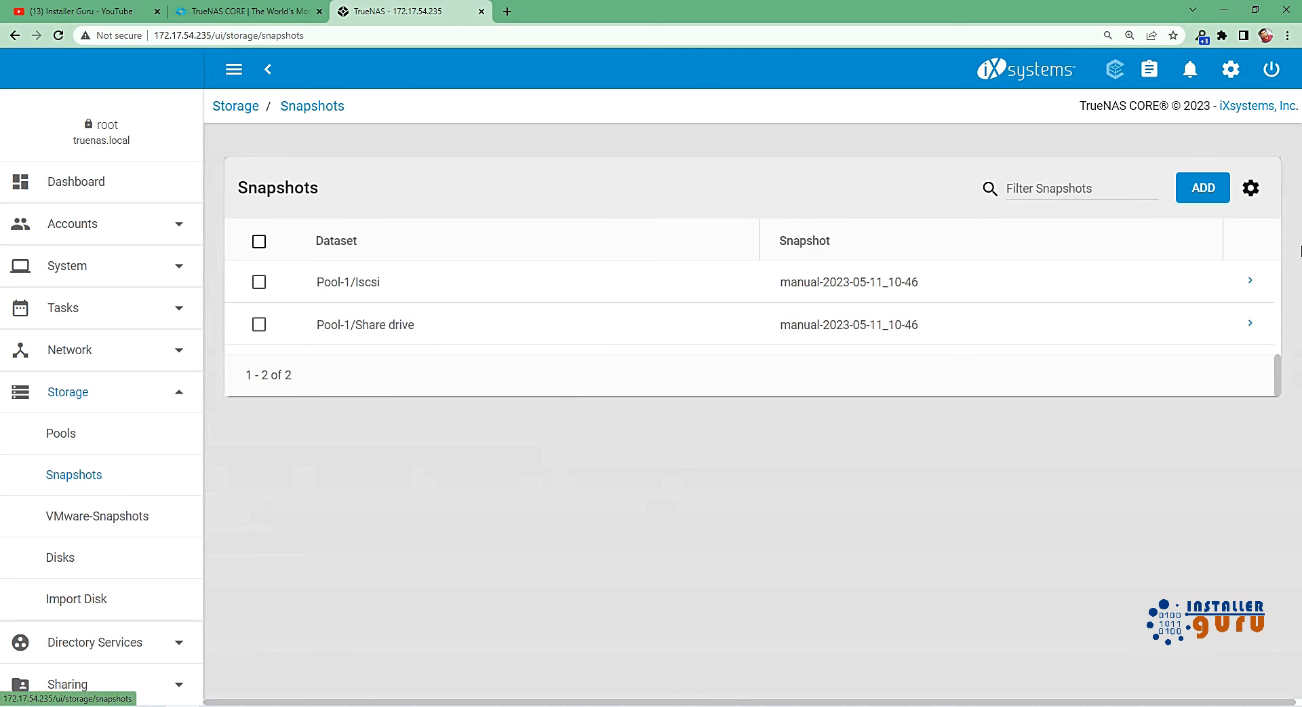
{"action": "left_click", "coordinate": [1252, 188]}
{"action": "left_click", "coordinate": [852, 438]}
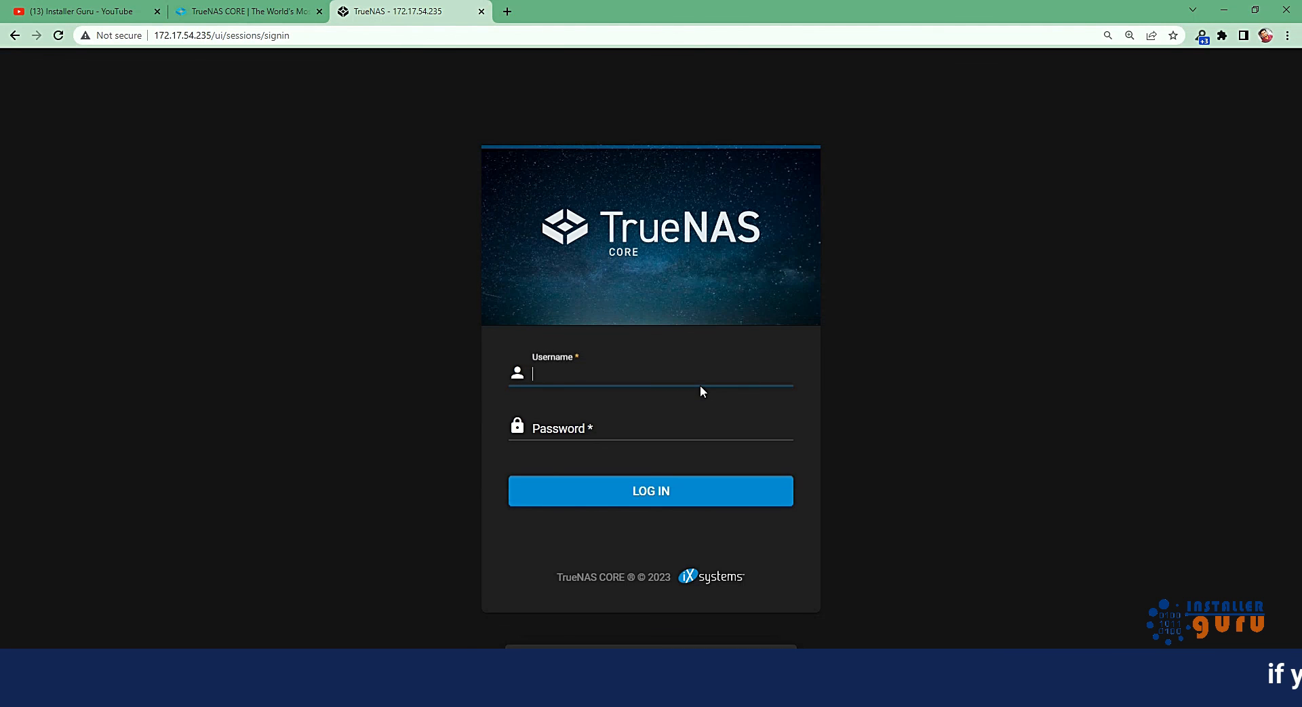
Log back in as root with the account password to return to the snapshots list.
{"action": "type", "text": "root"}
{"action": "key", "text": "Tab"}
{"action": "type", "text": "*****"}
{"action": "key", "text": "Return"}
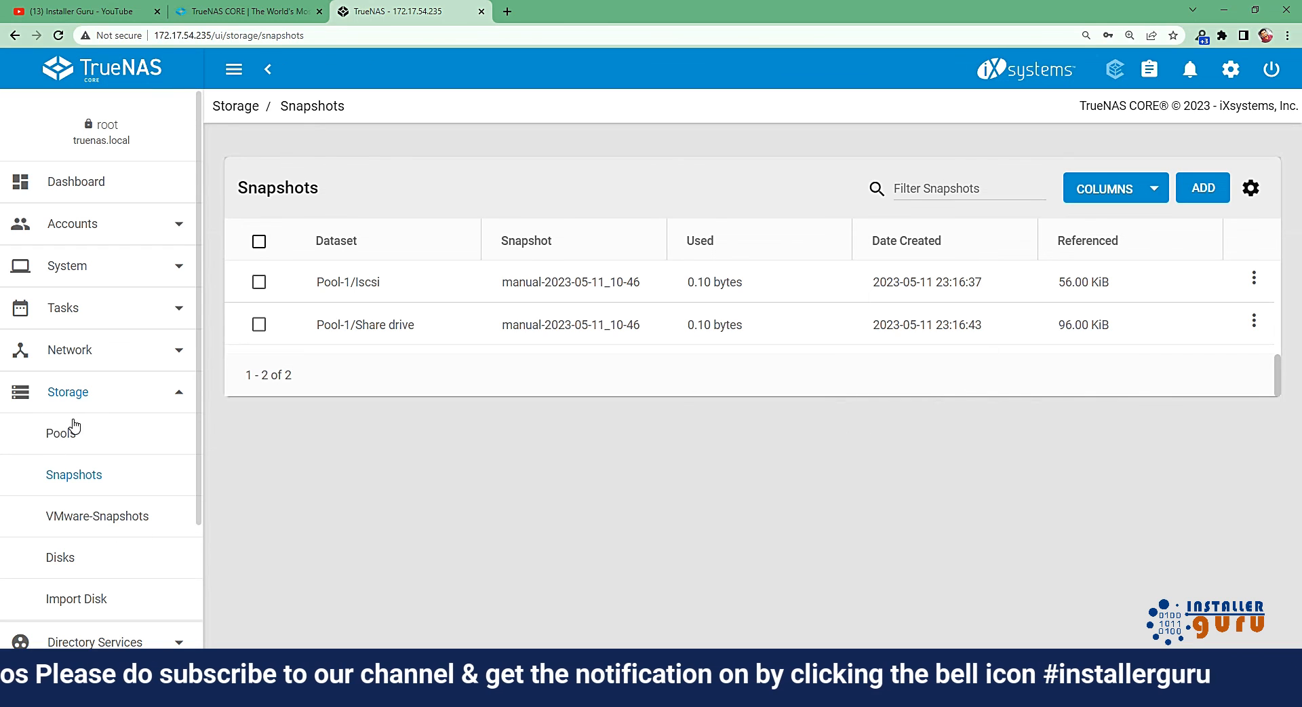
{"action": "left_click", "coordinate": [88, 397]}
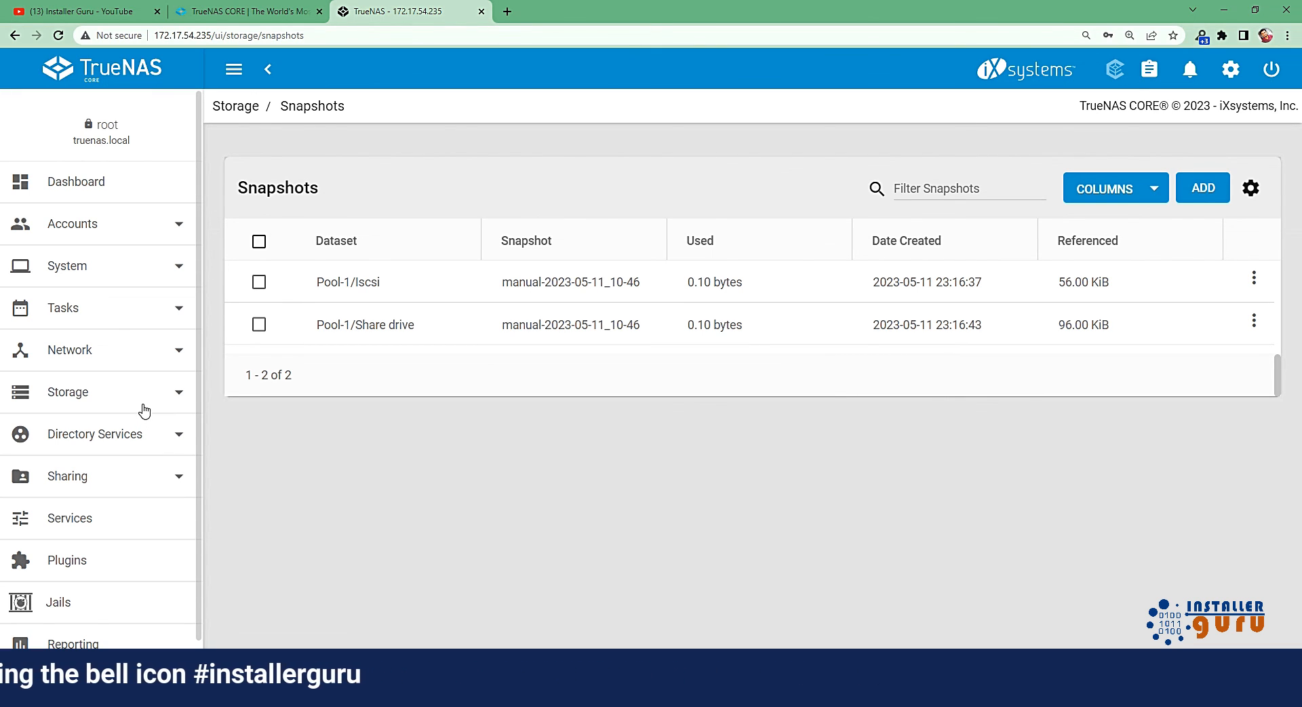
{"action": "left_click", "coordinate": [142, 408]}
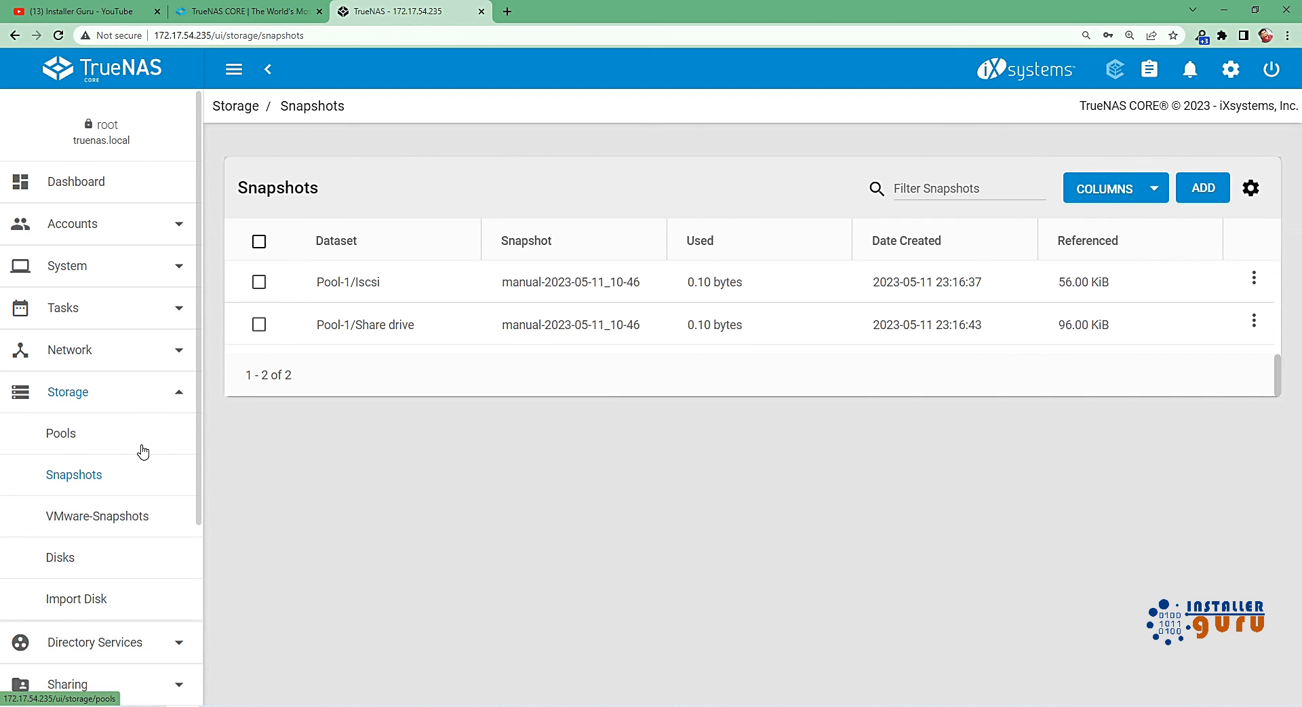
{"action": "left_click", "coordinate": [151, 400]}
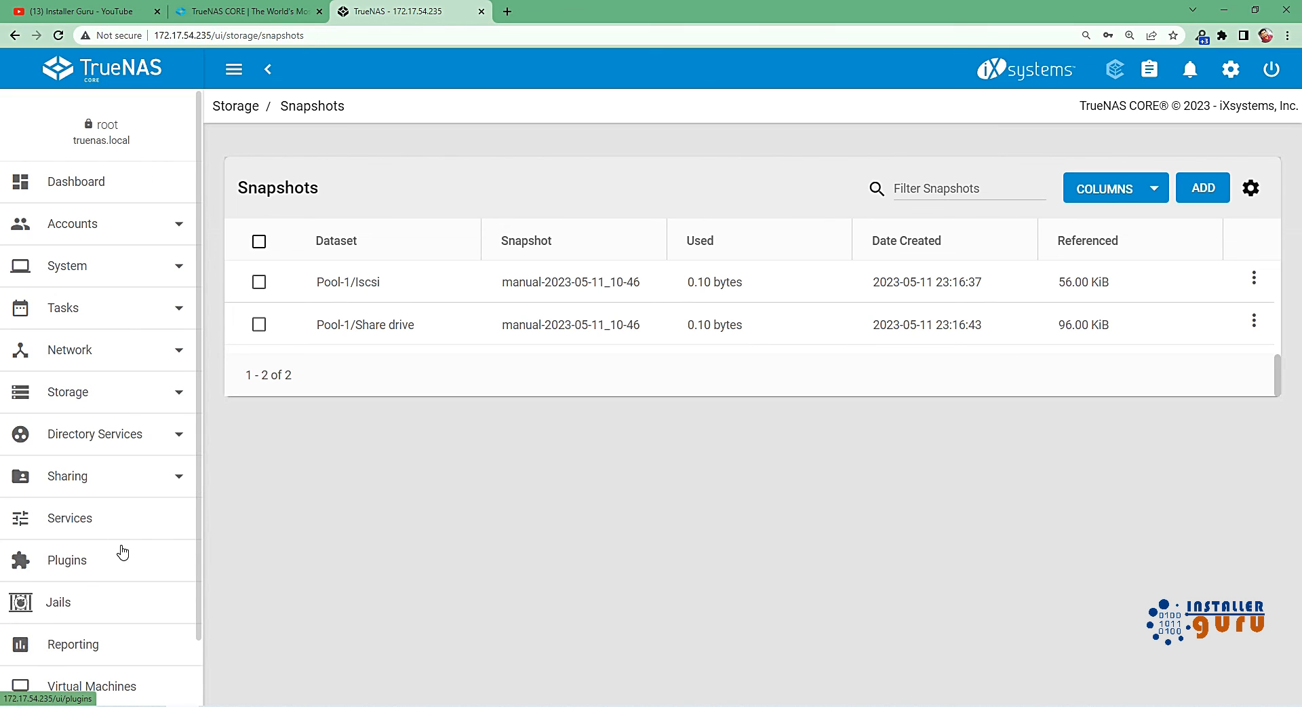